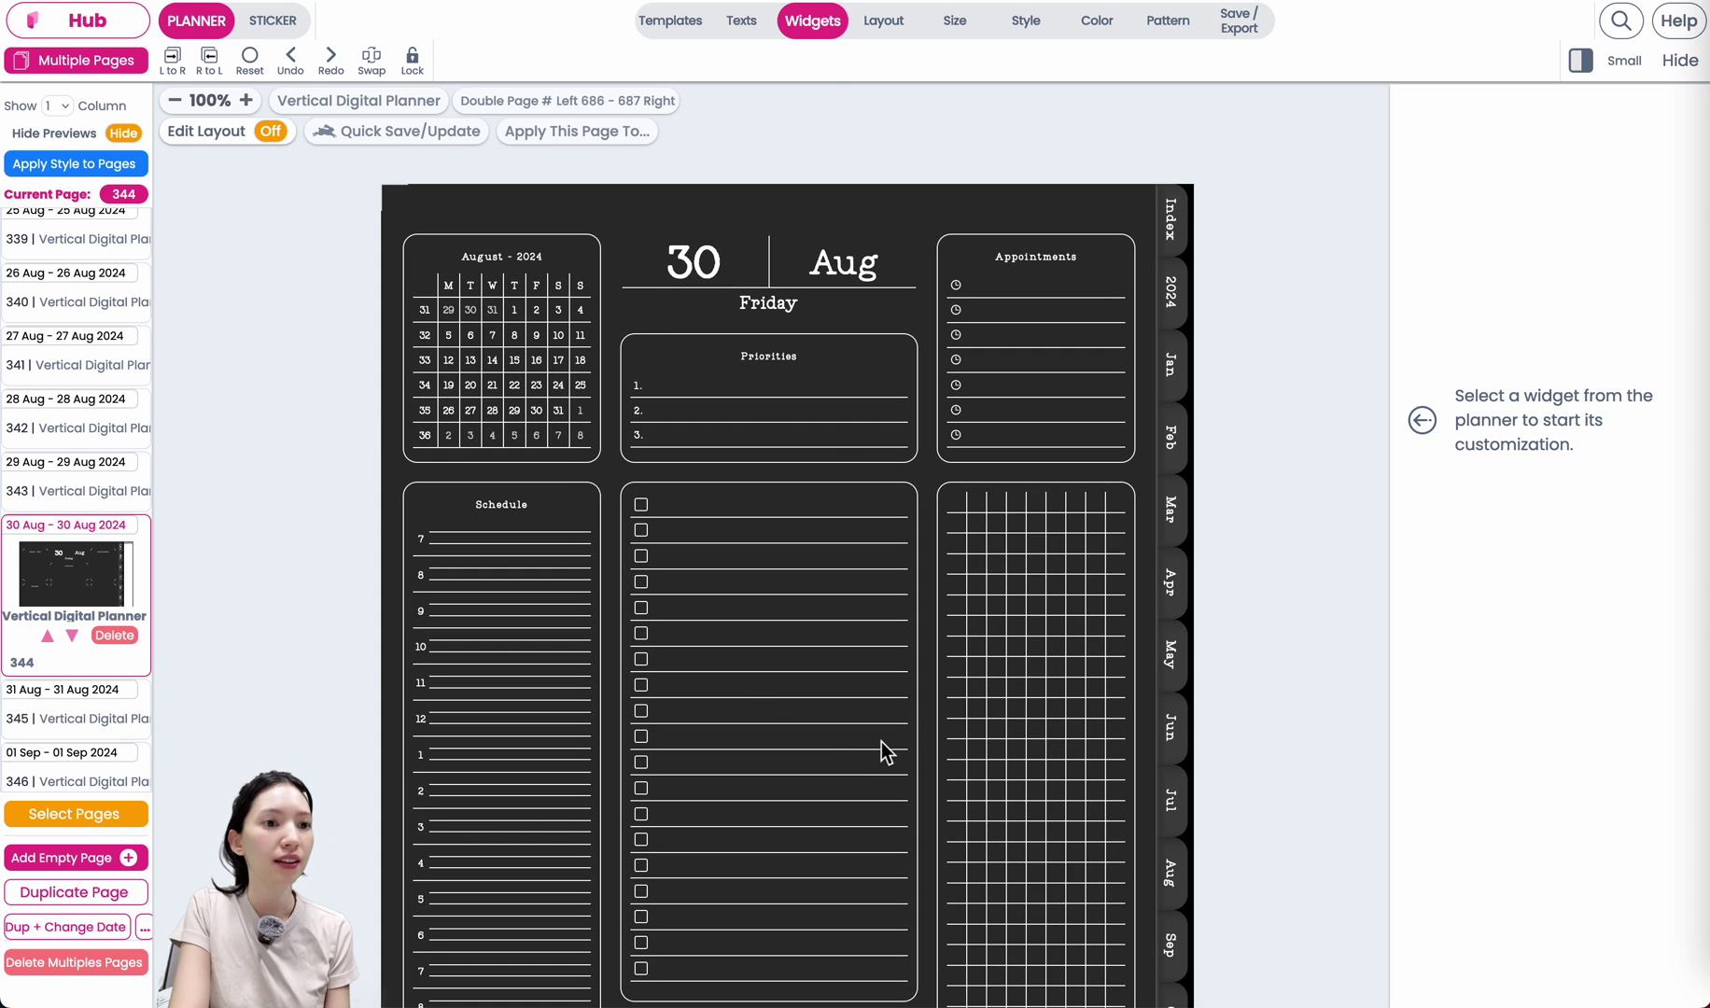
scroll(885, 751, down, 1)
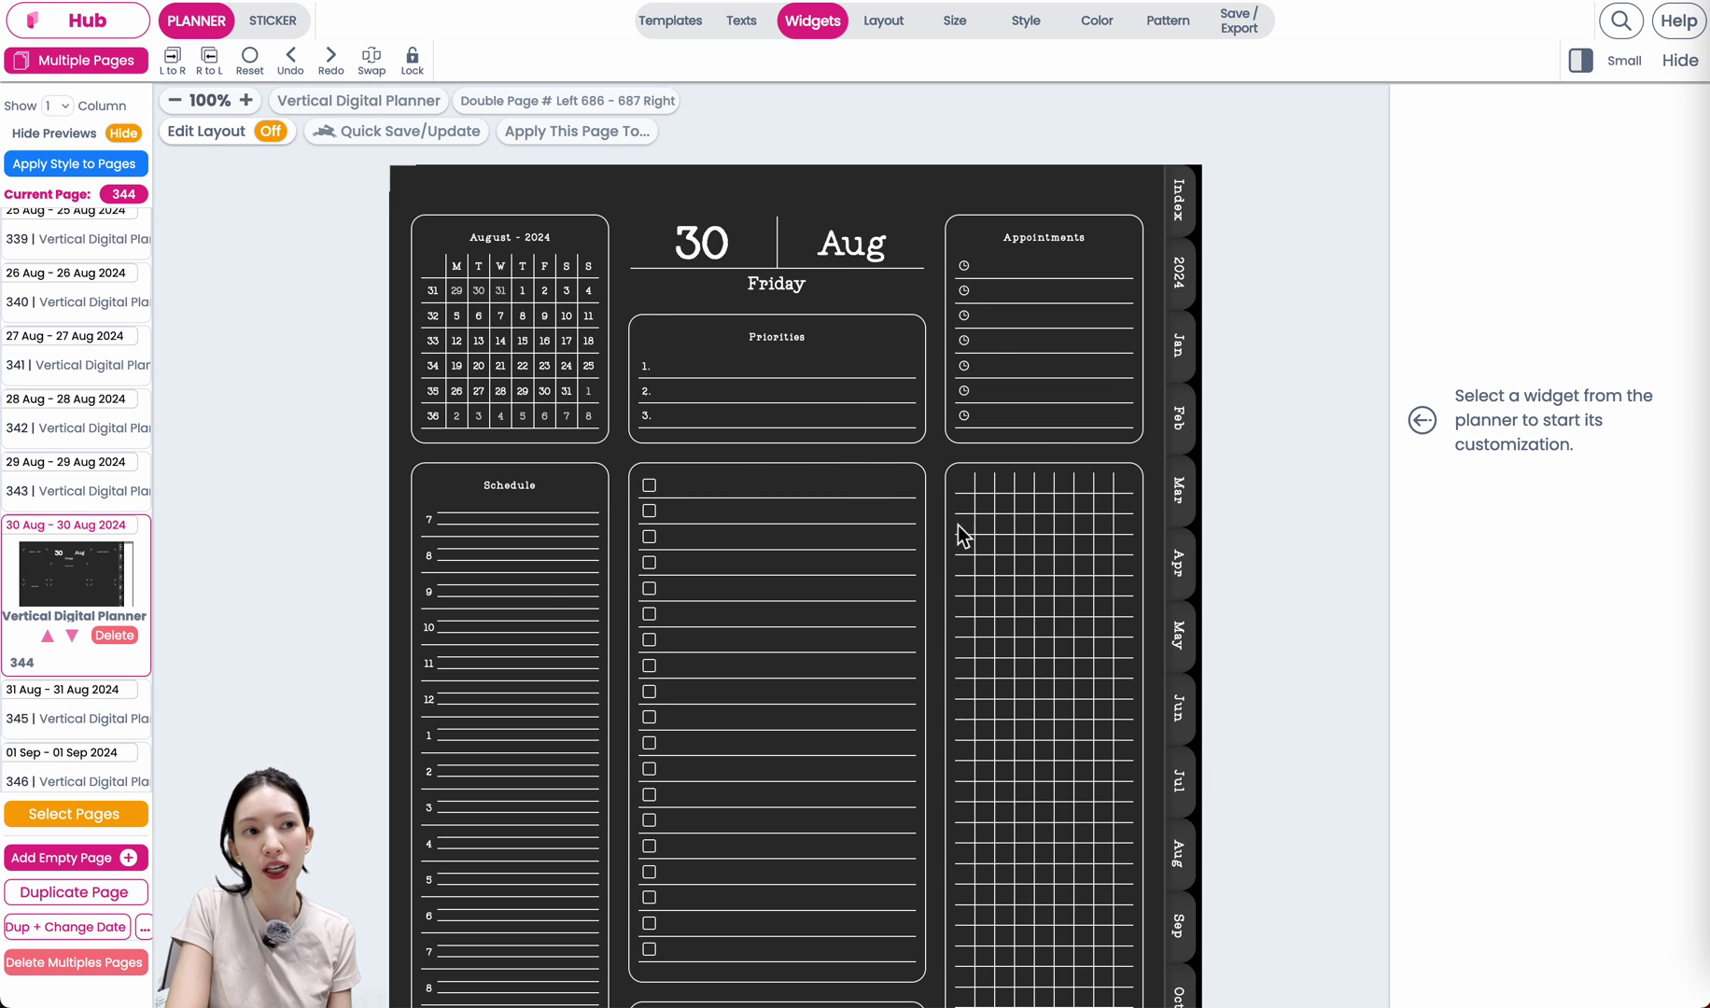
scroll(949, 351, down, 1)
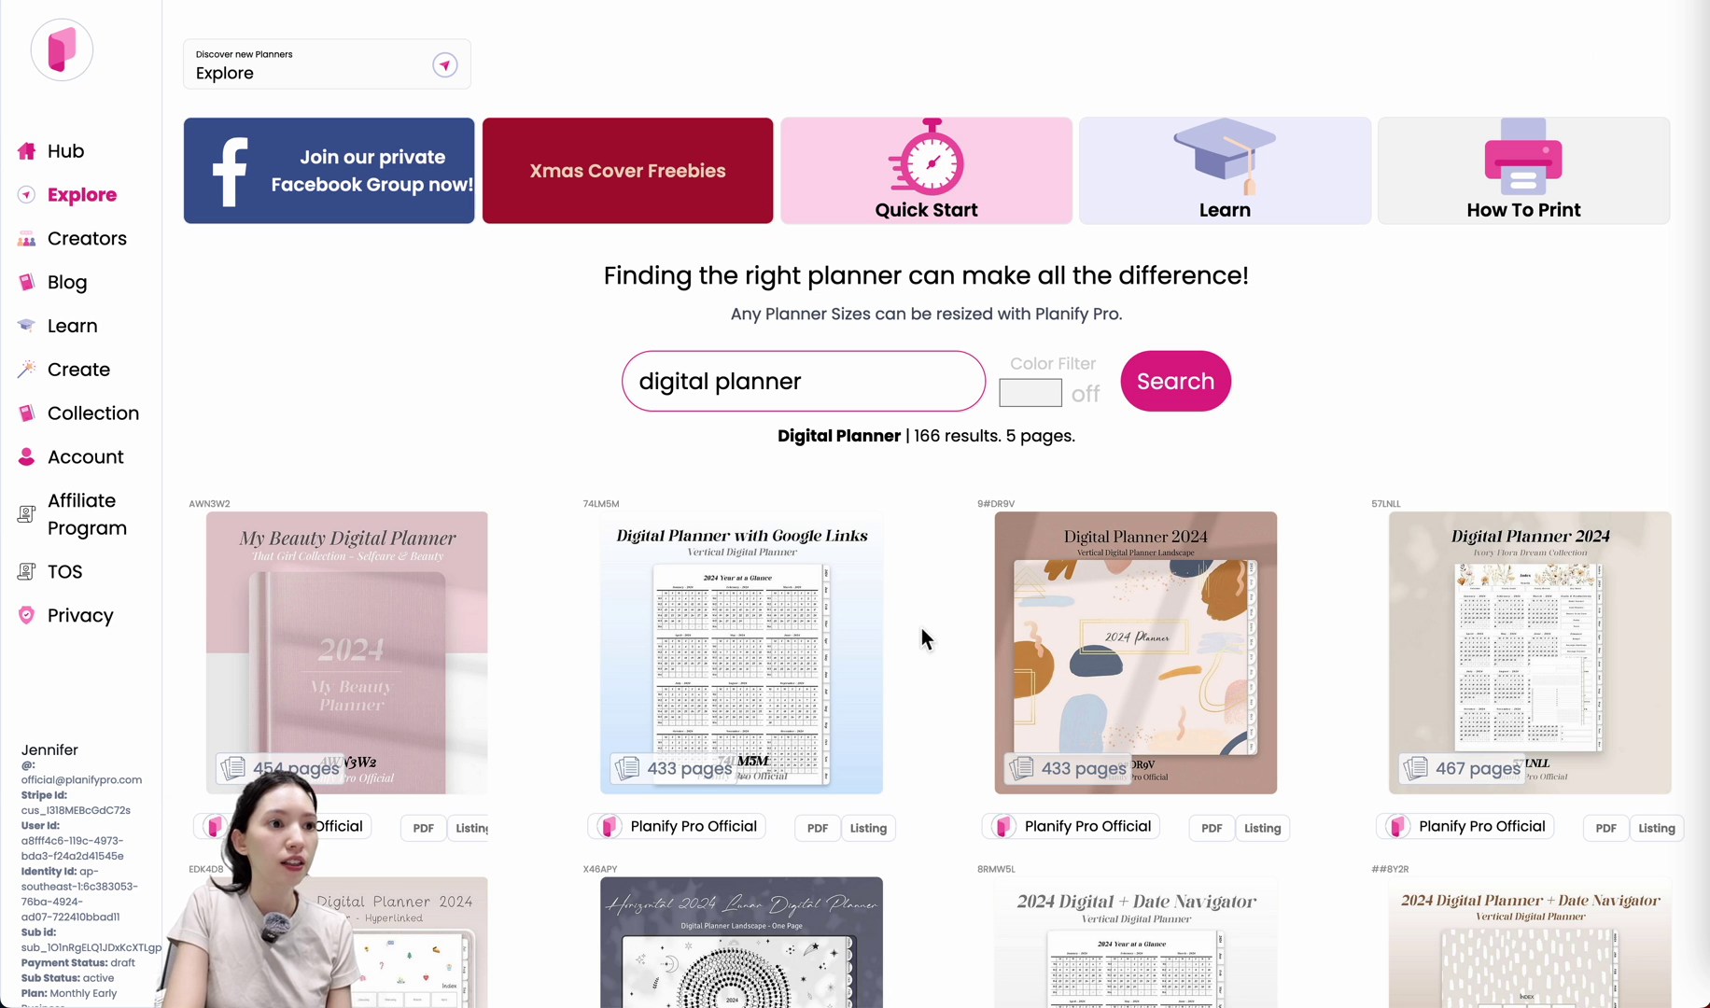
Find the Minimal Classic "2024 Digital Planner - Weekly" with code R7VGZN among the digital planner results and open its design.
scroll(924, 634, down, 15)
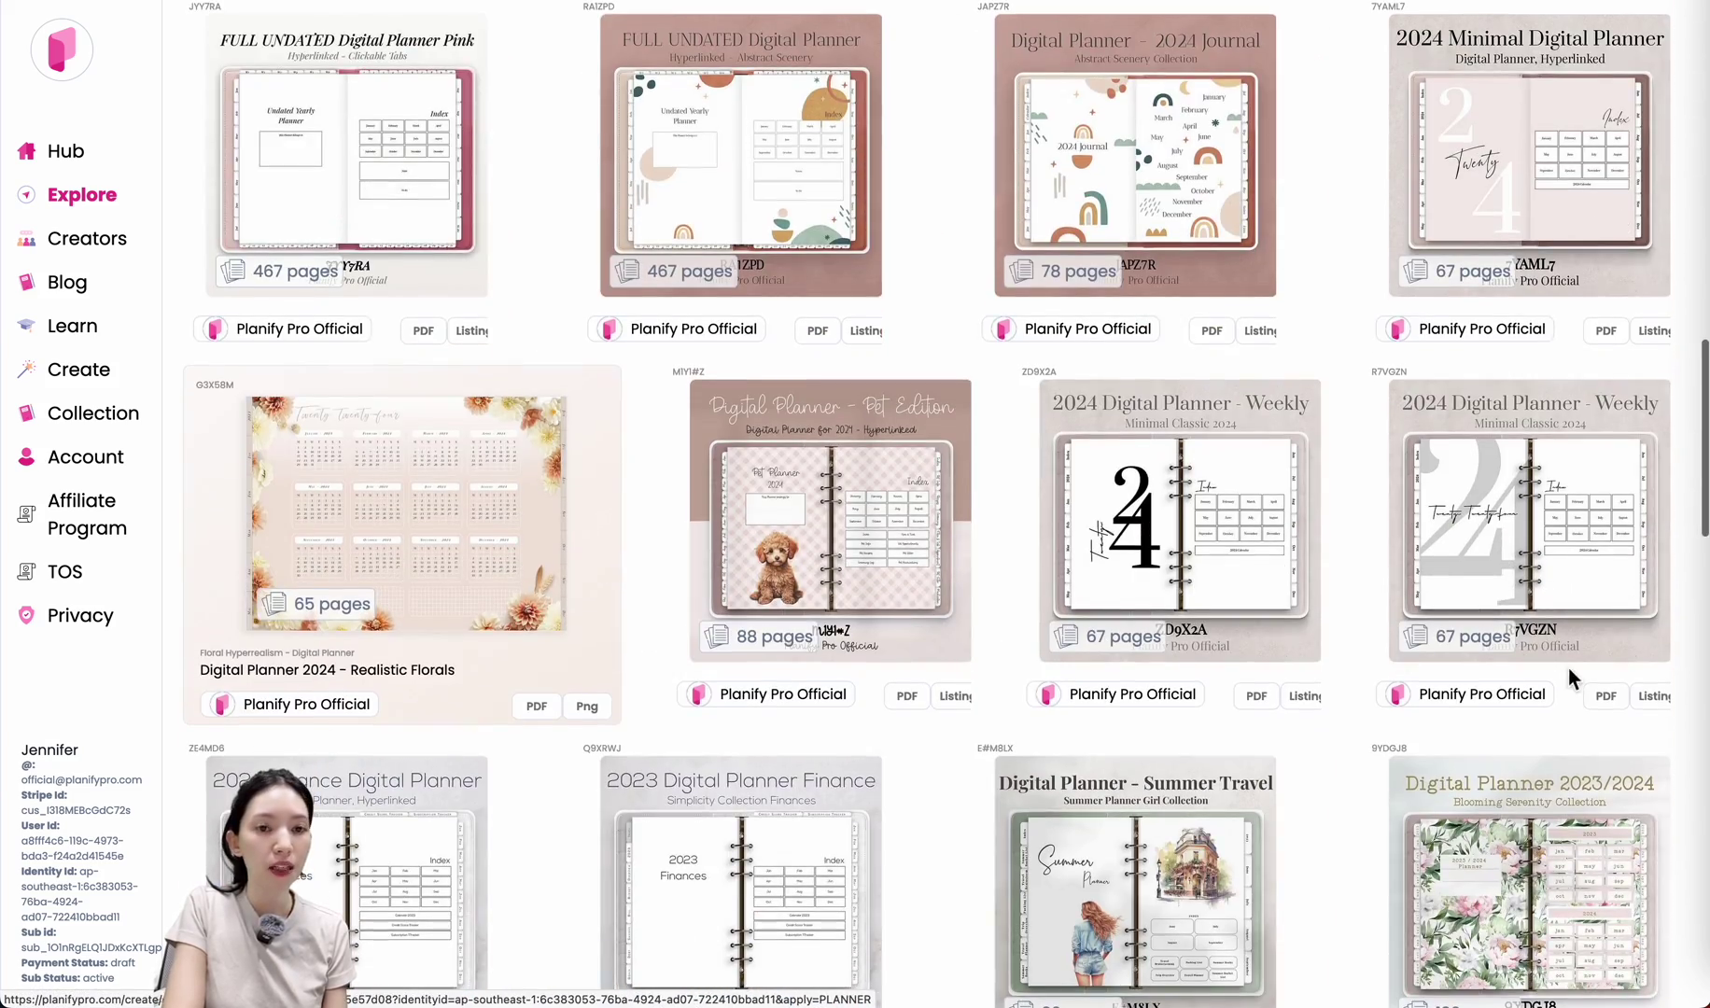
scroll(1617, 541, up, 5)
scroll(1617, 541, down, 3)
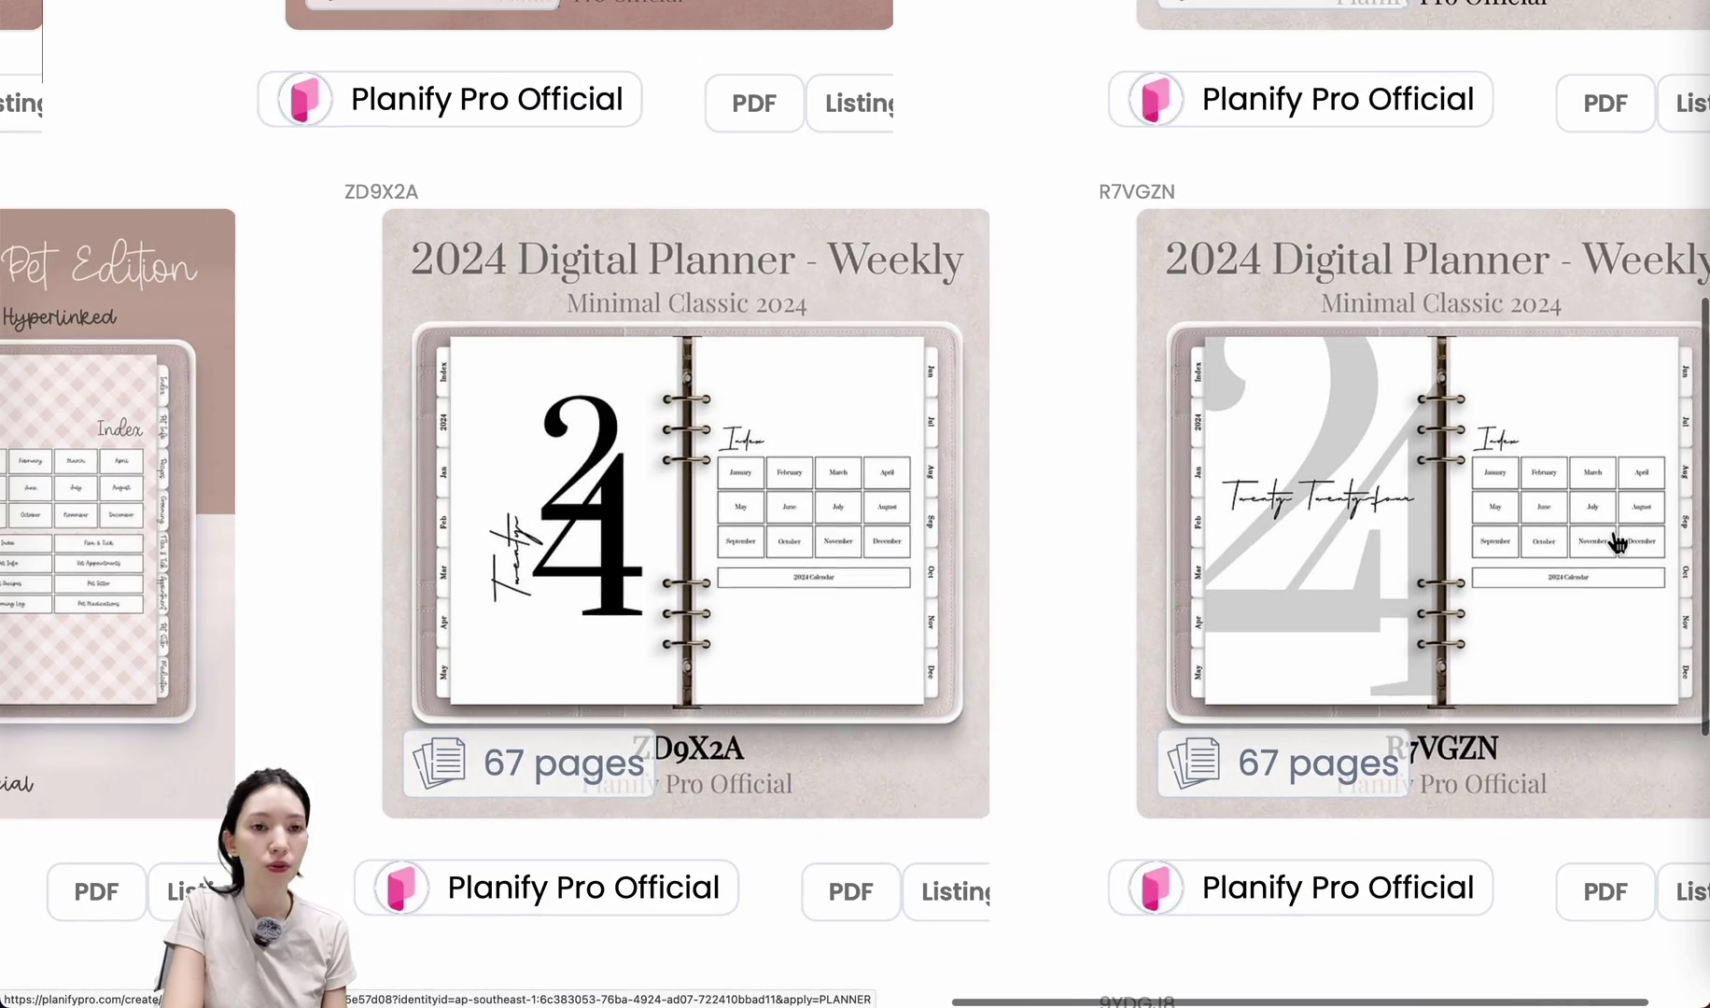
scroll(1474, 771, right, 2)
scroll(1494, 663, down, 5)
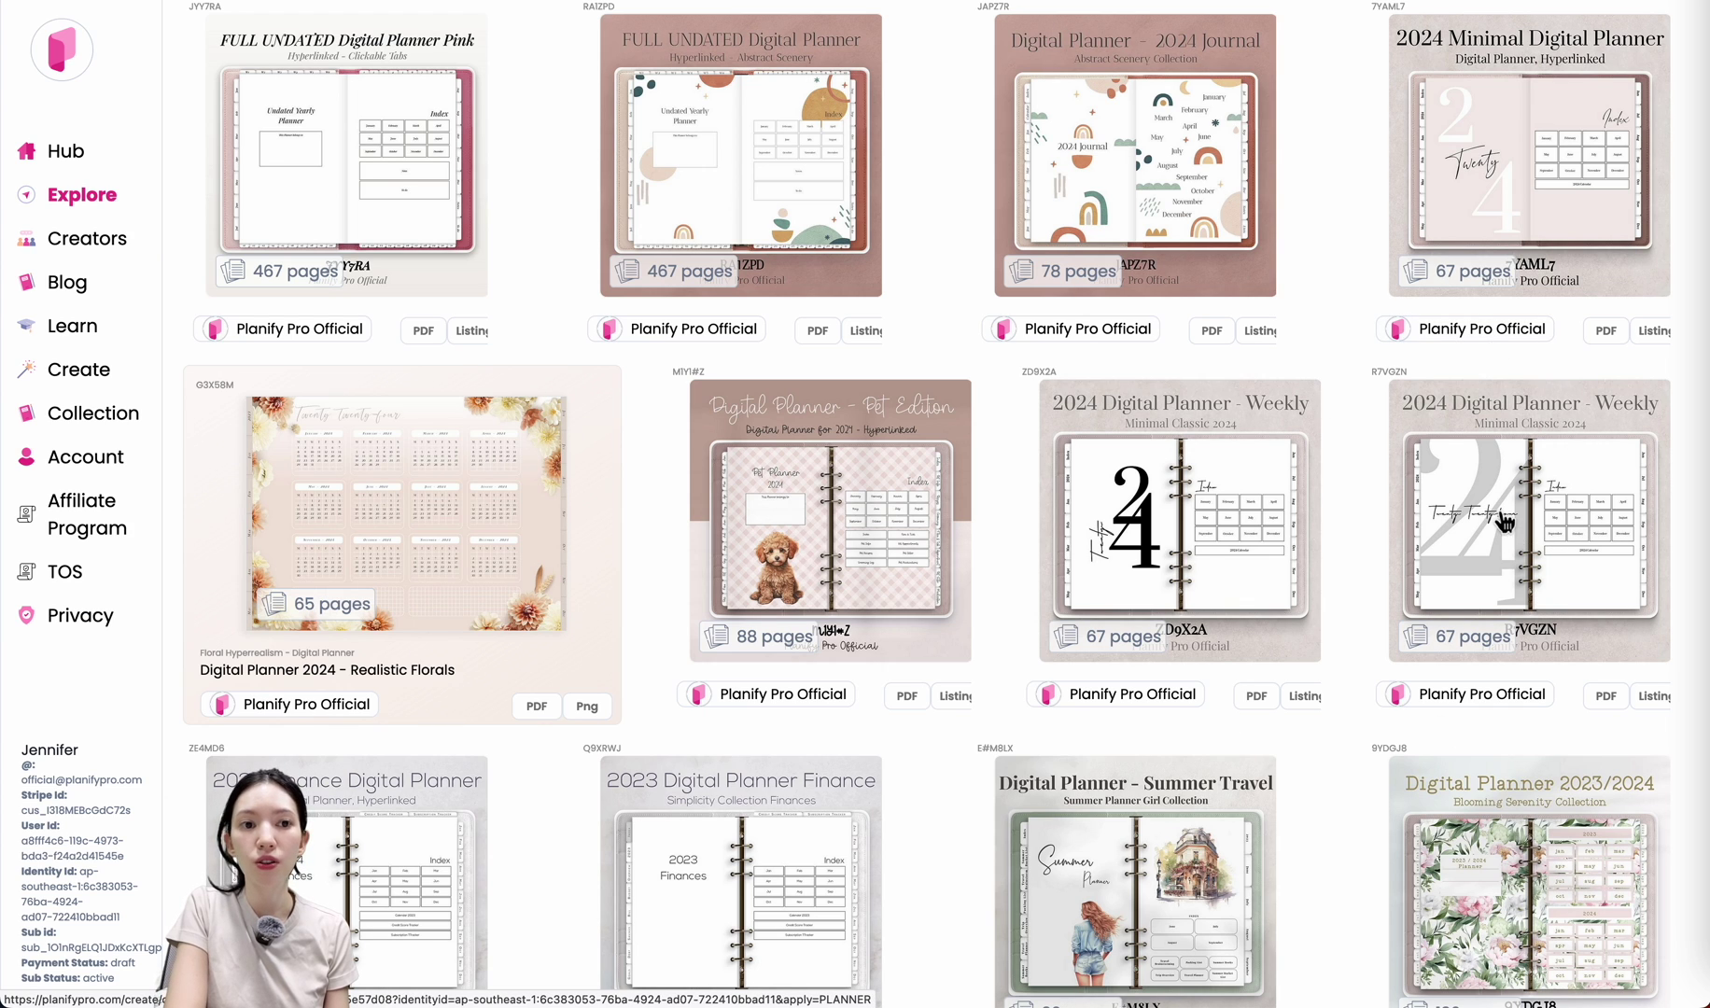
click(1552, 528)
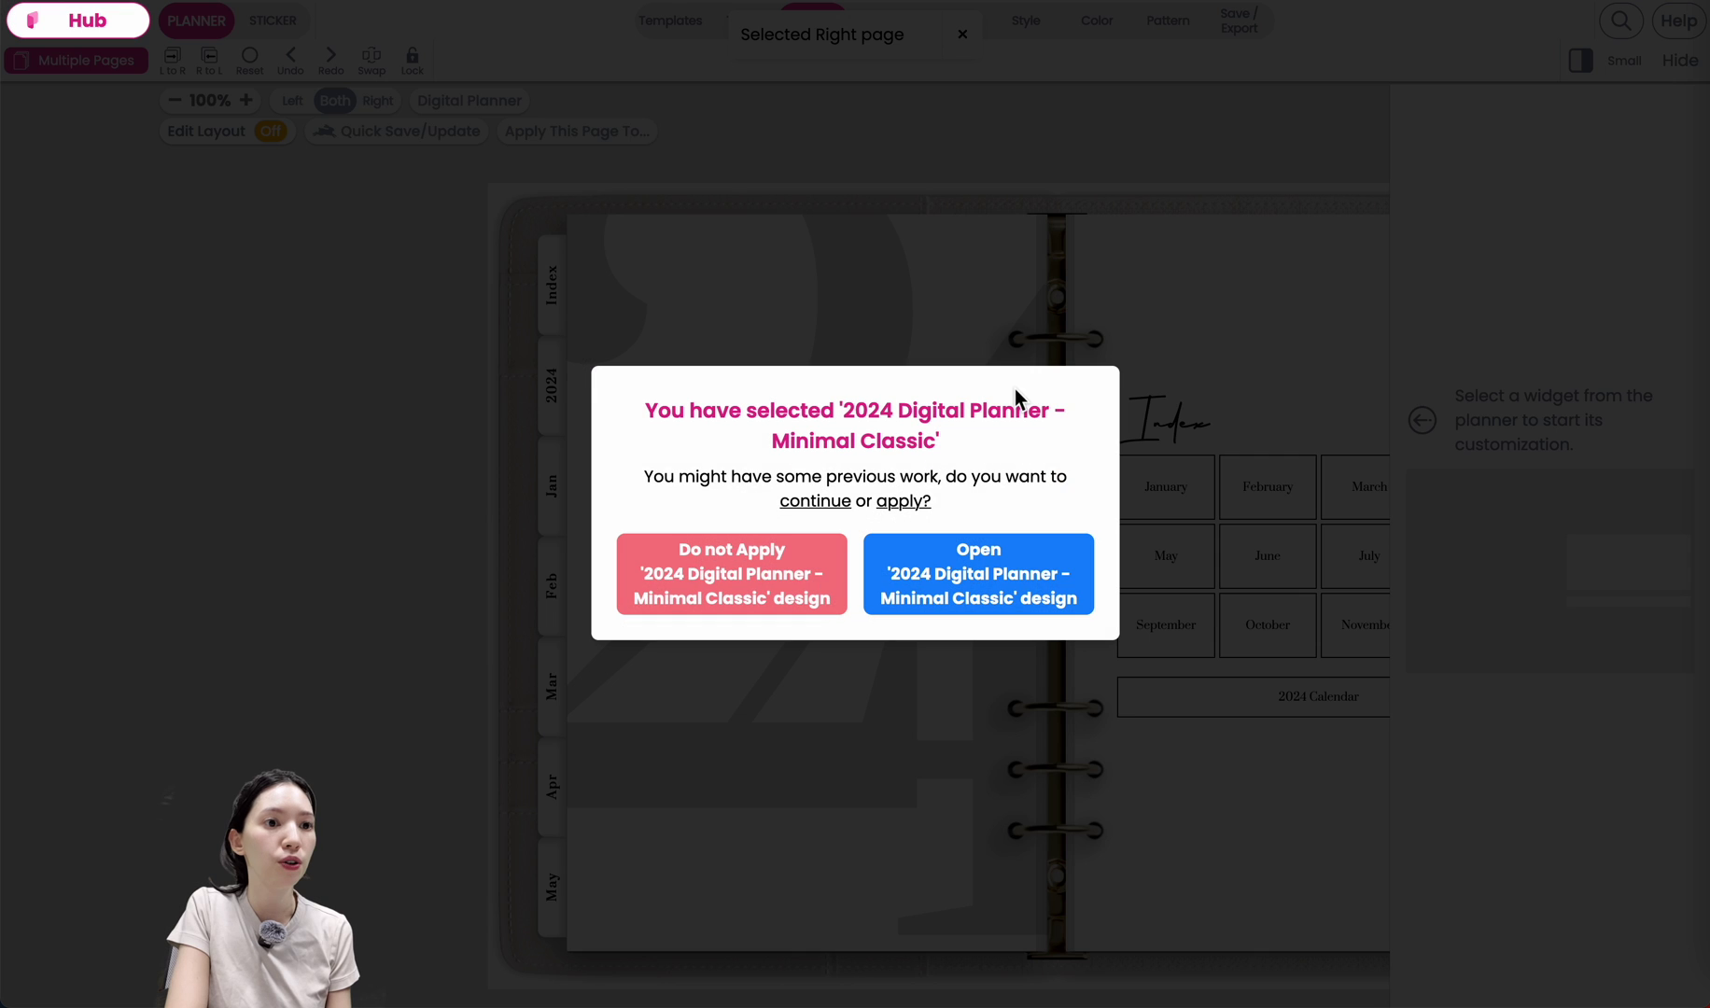
click(966, 595)
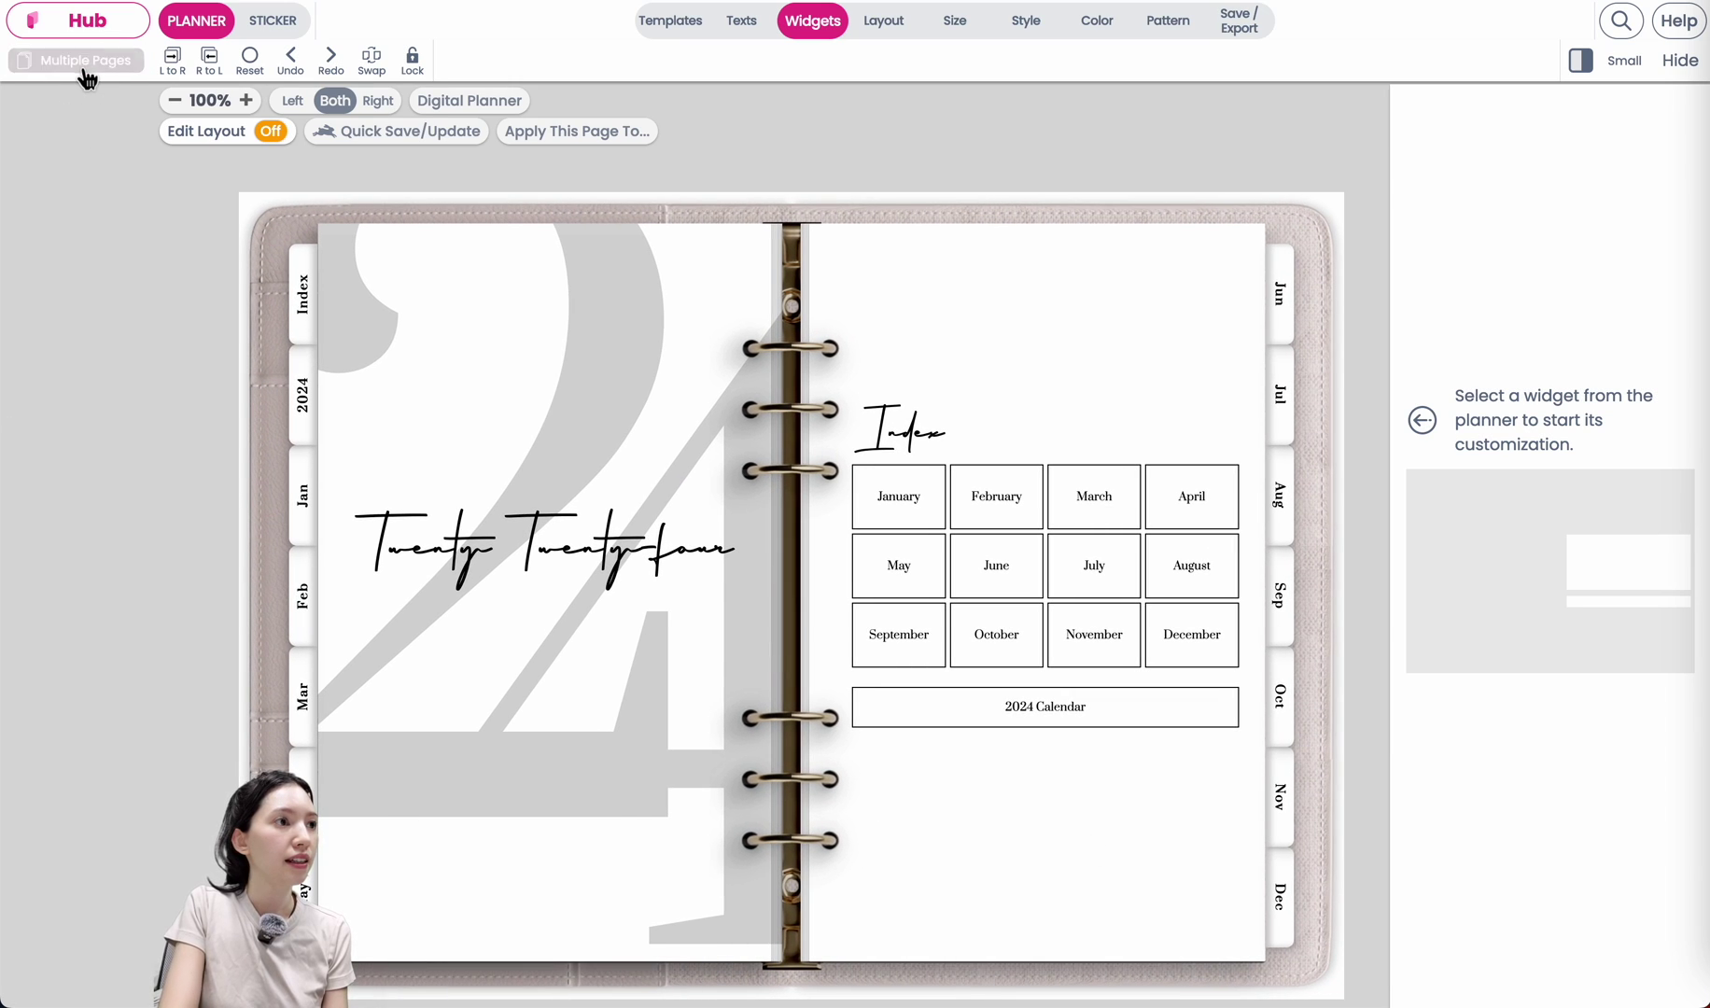
Show the planner's multiple pages list and open the January - 2024 spread, page 3.
click(84, 63)
scroll(31, 688, down, 4)
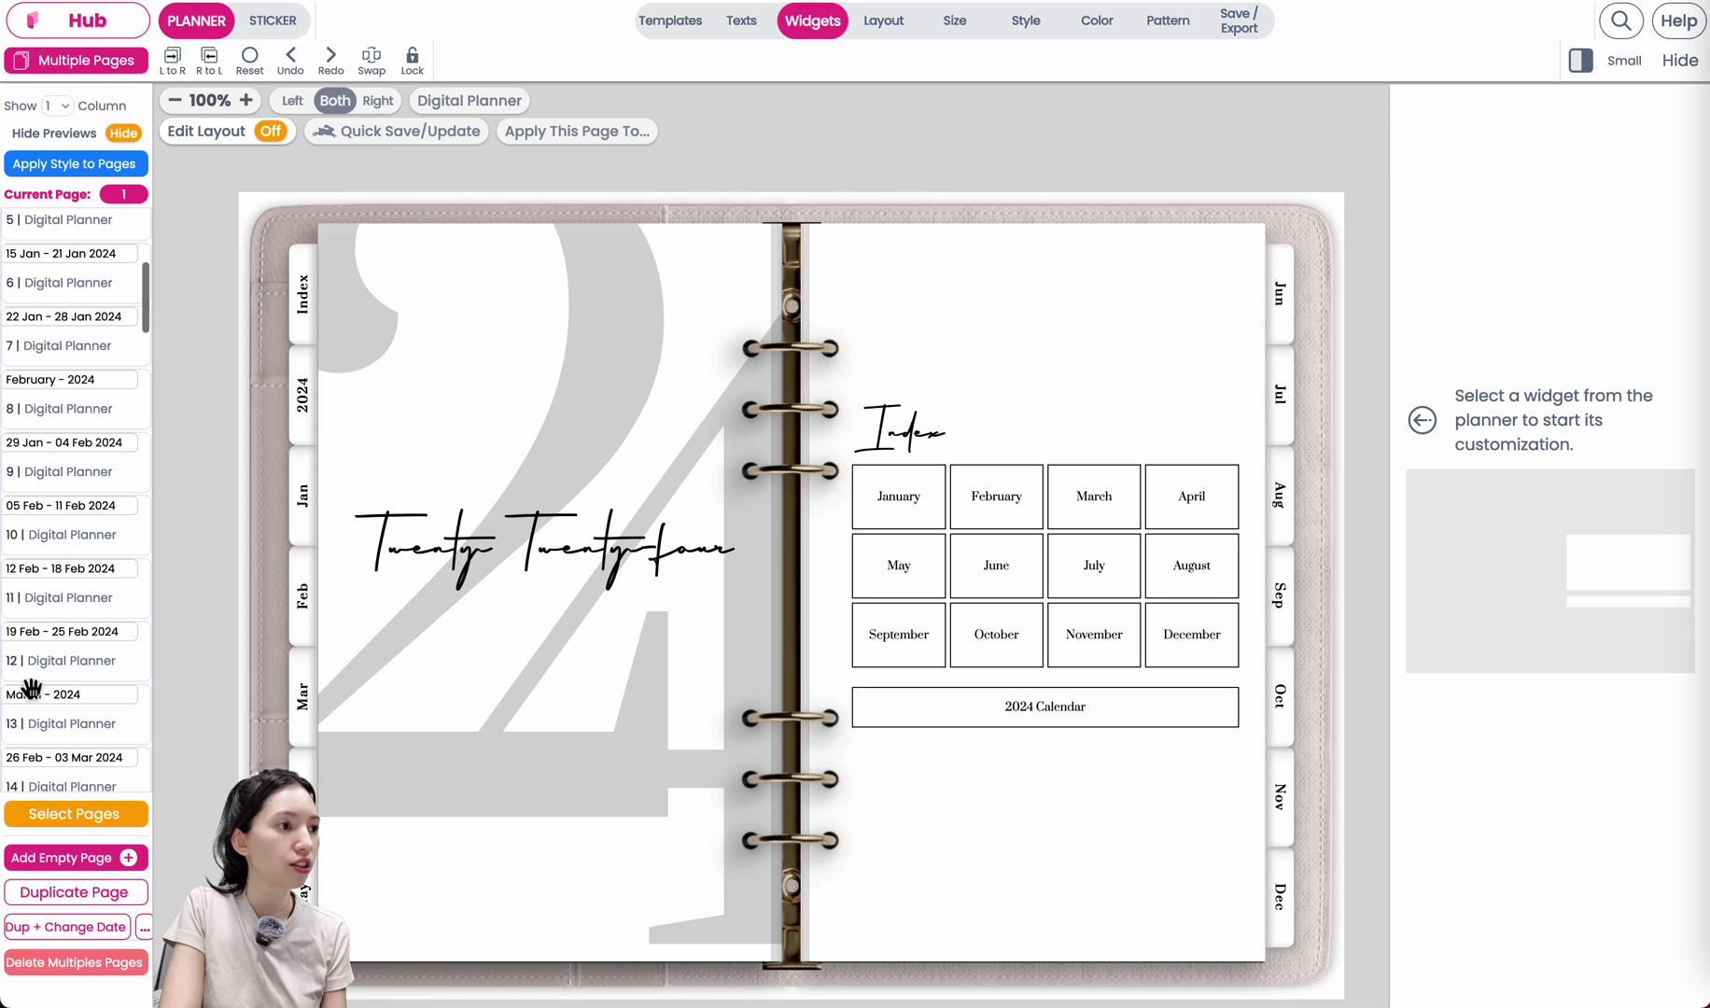
click(64, 606)
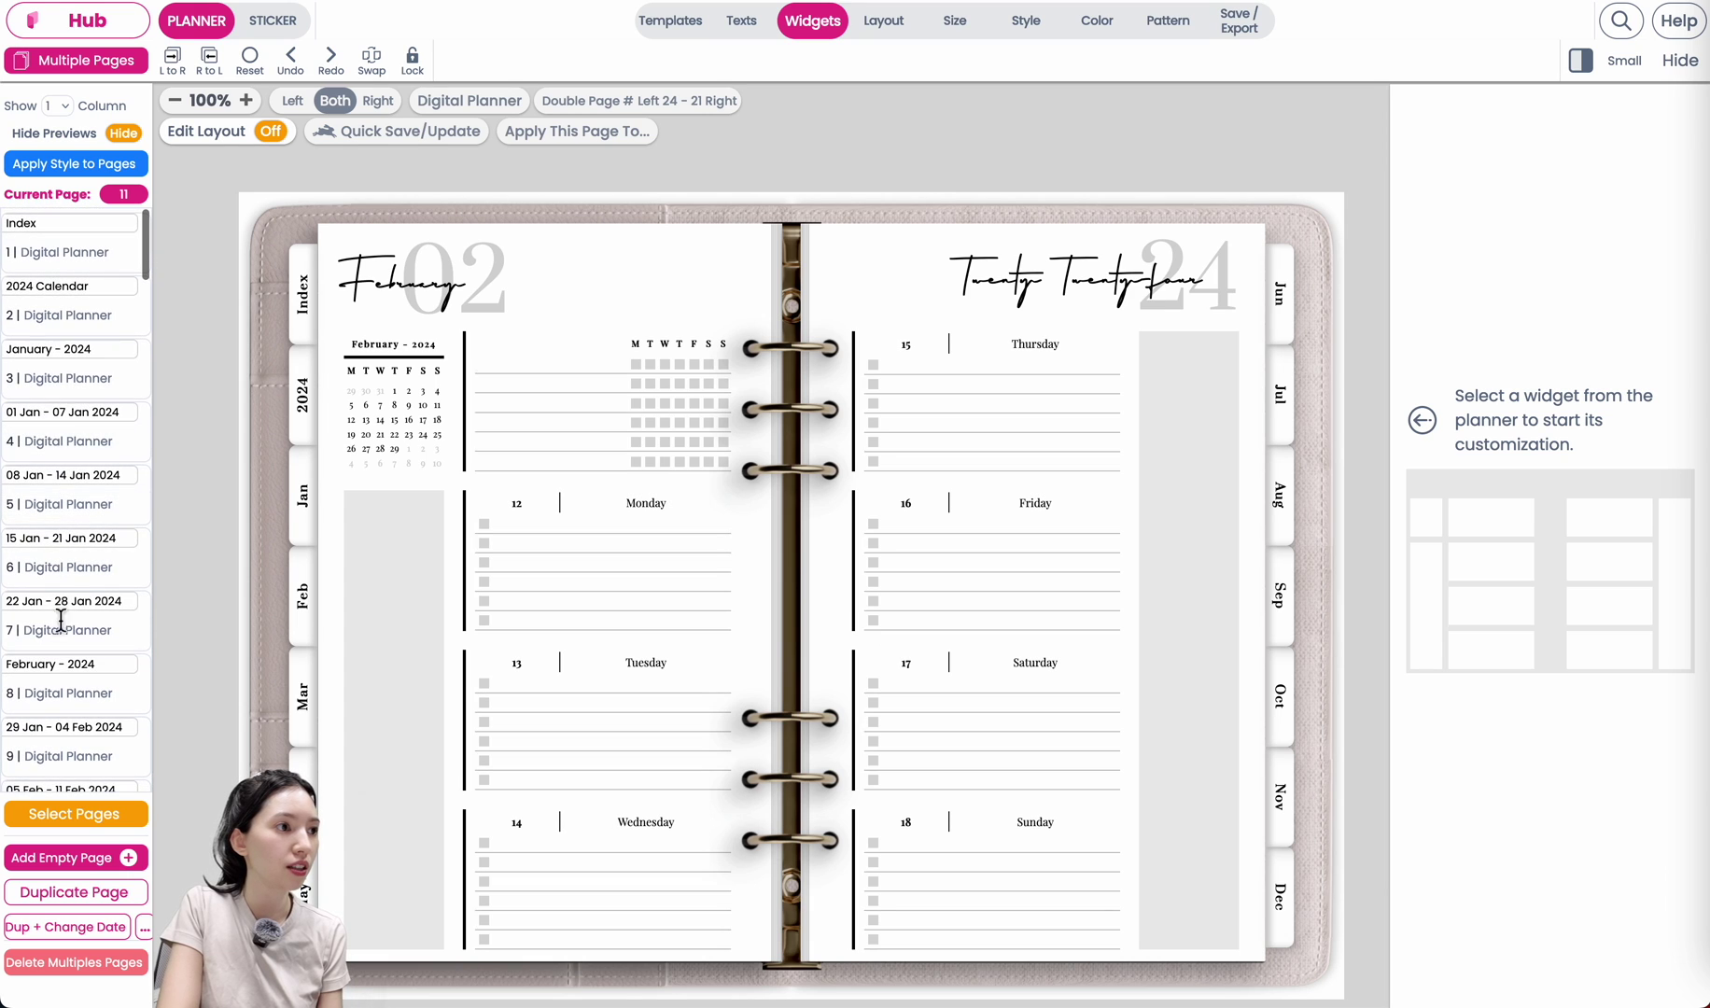
click(63, 385)
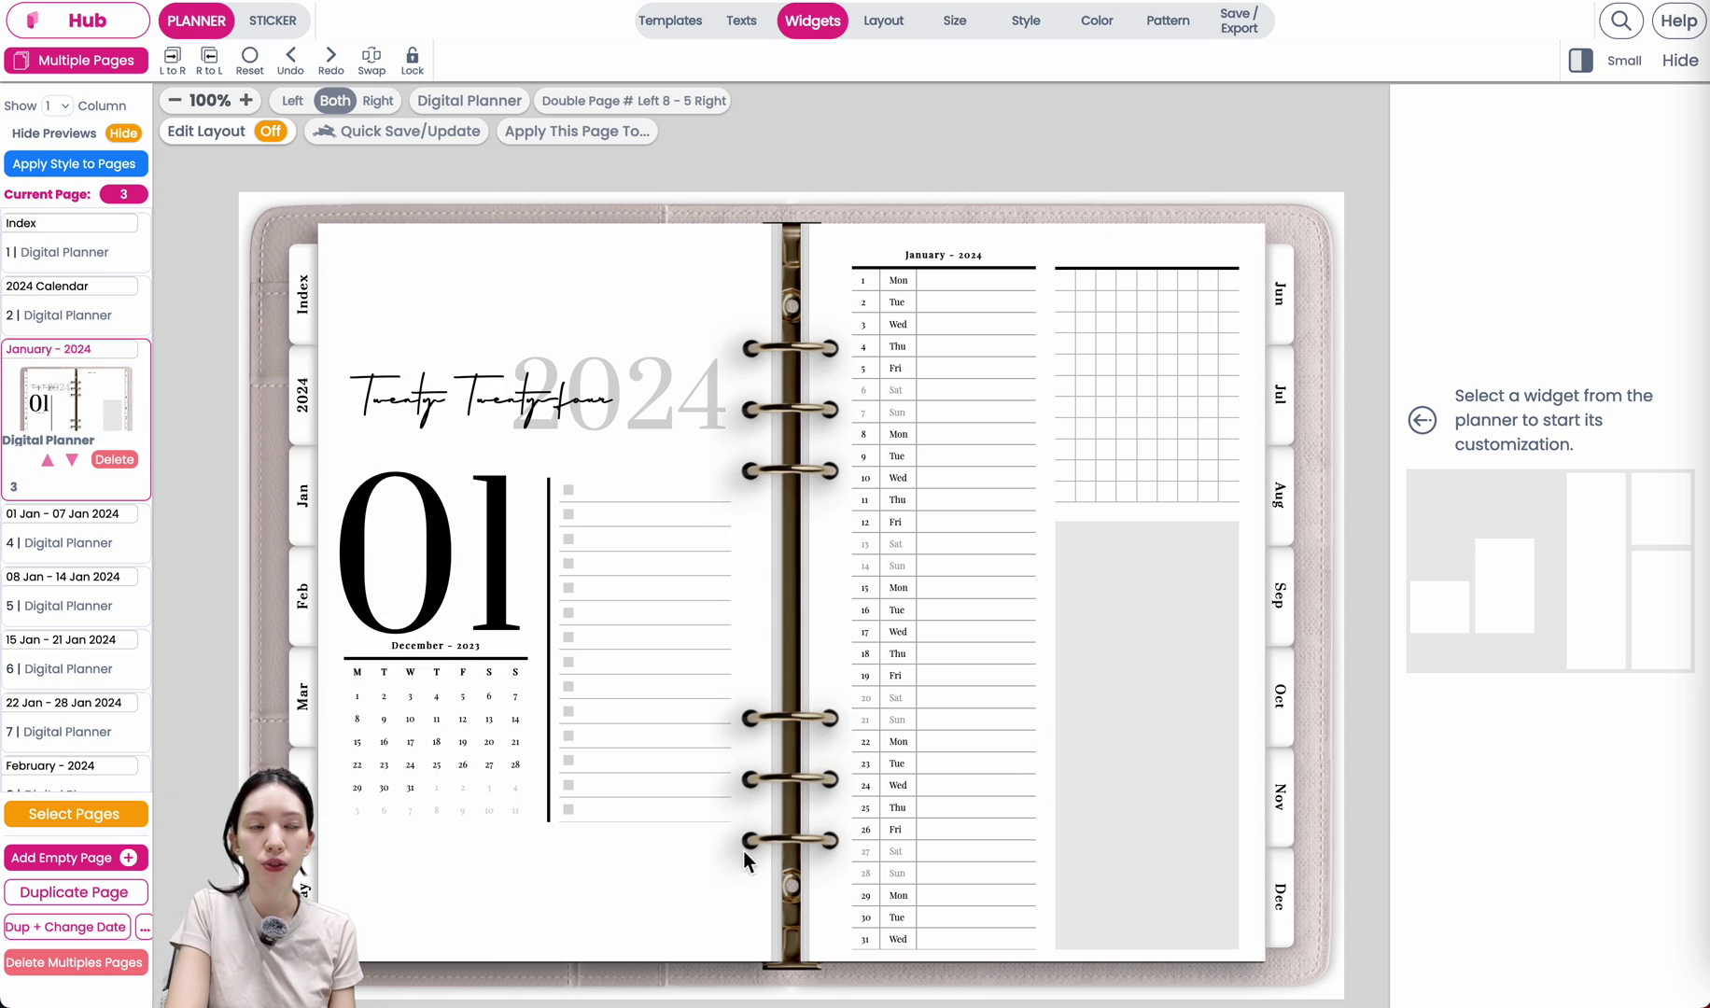
Open the custom colour picker for the first background pattern colour, positioned over the right-hand planner page.
click(1173, 28)
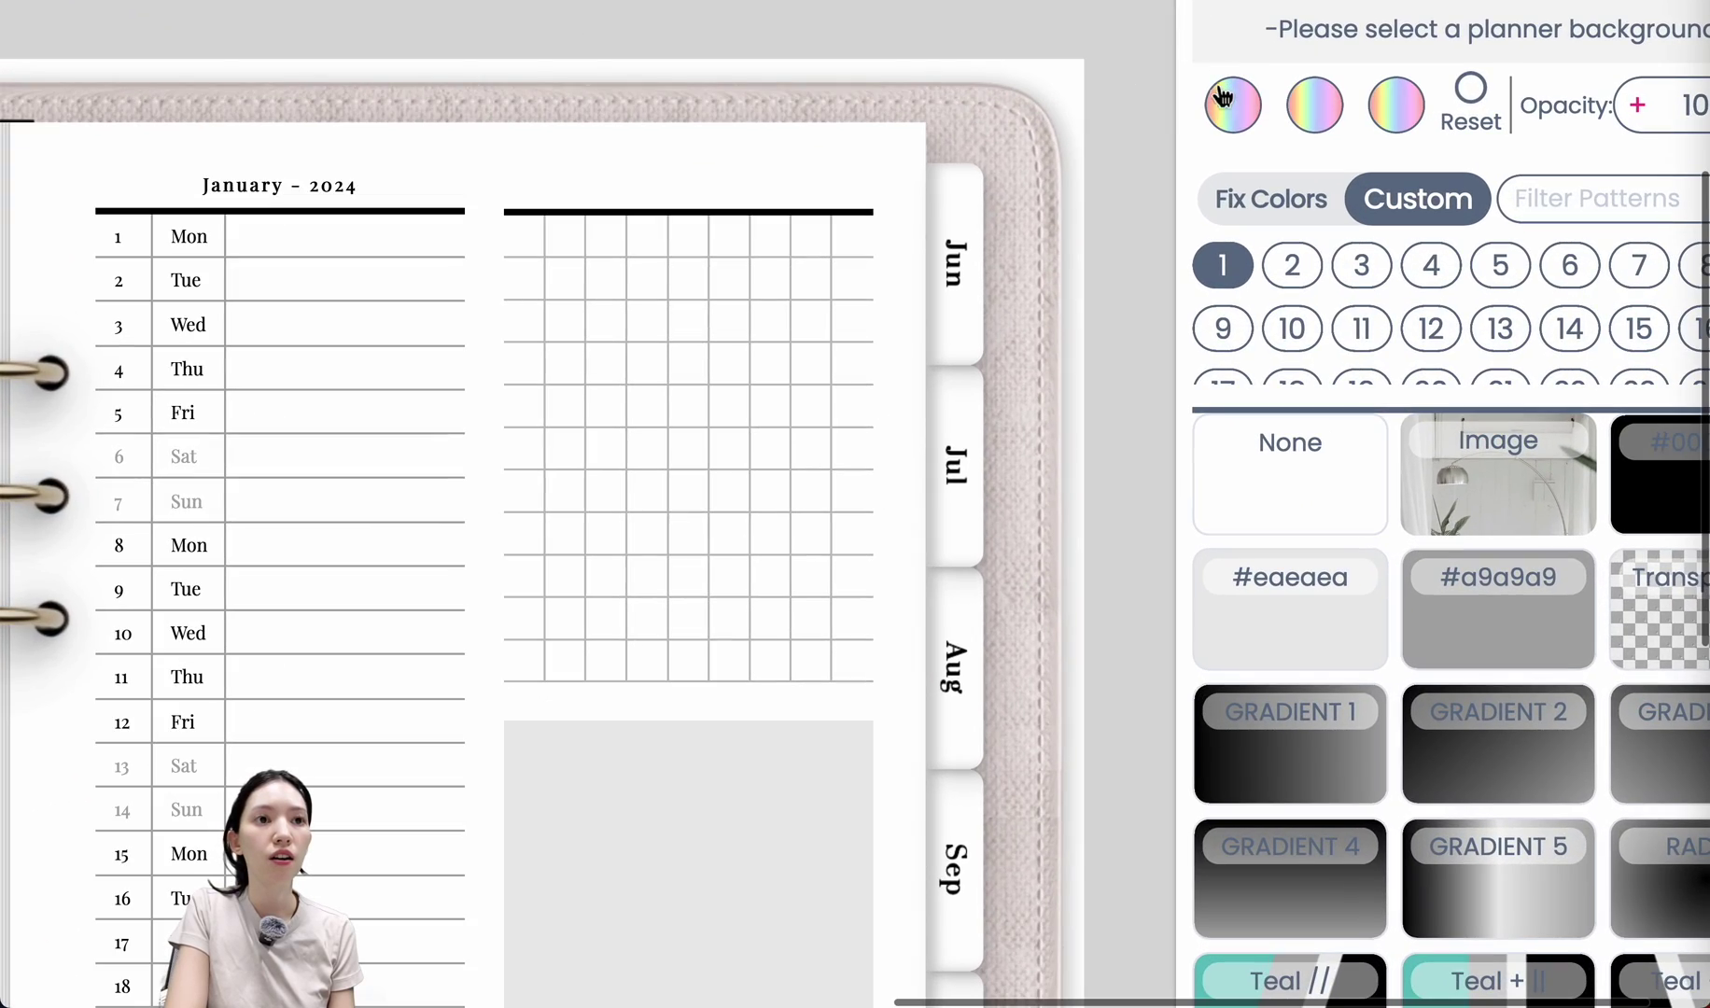
click(1223, 96)
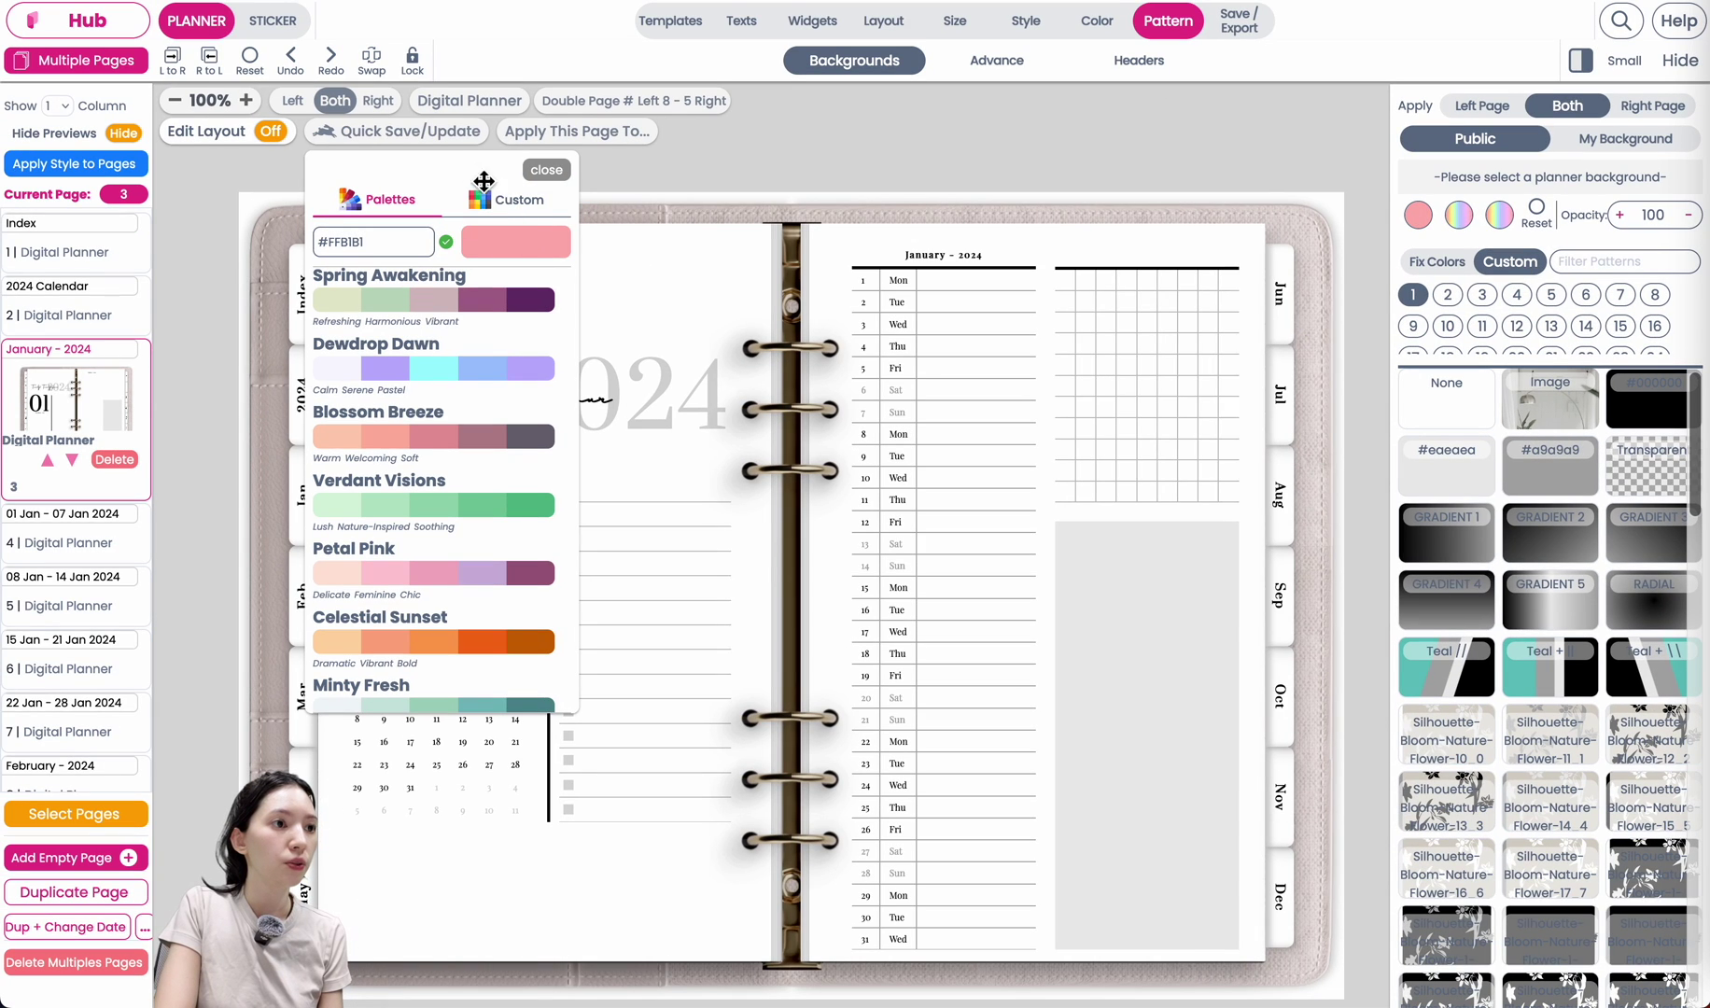
drag(470, 169, 1052, 162)
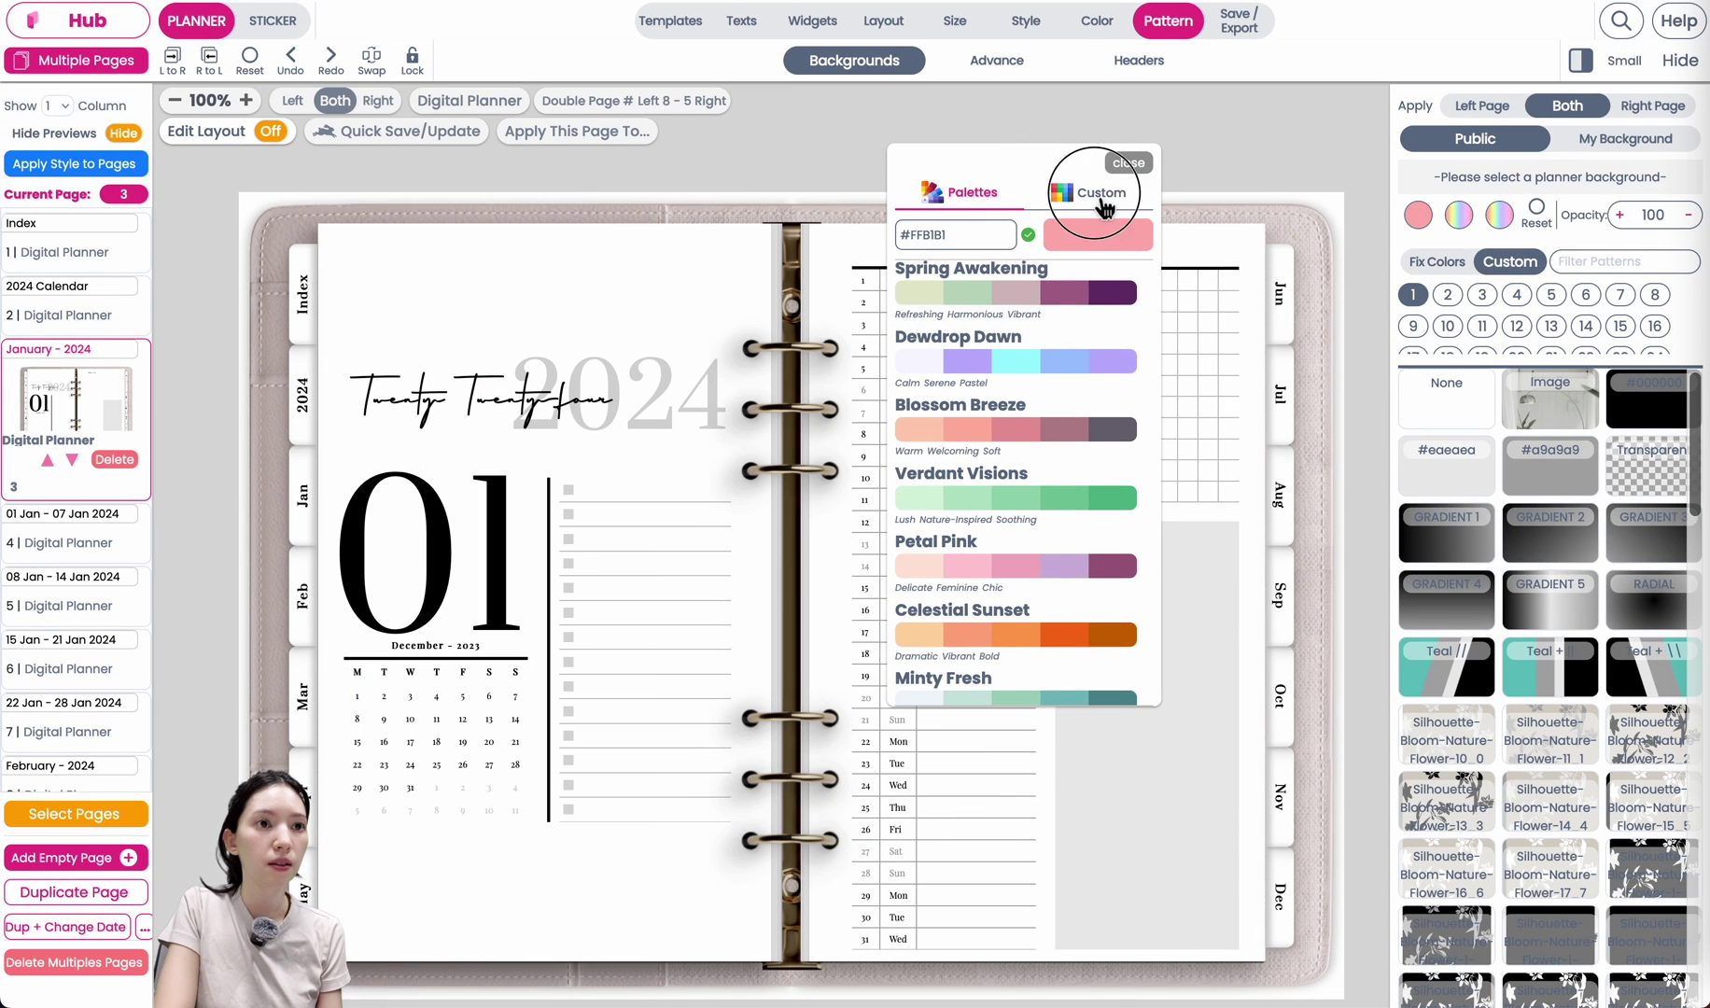
click(1092, 193)
Try several grey and black shades, settle on dark grey #2E2E2E as the custom background colour, and close the picker.
click(905, 469)
click(905, 422)
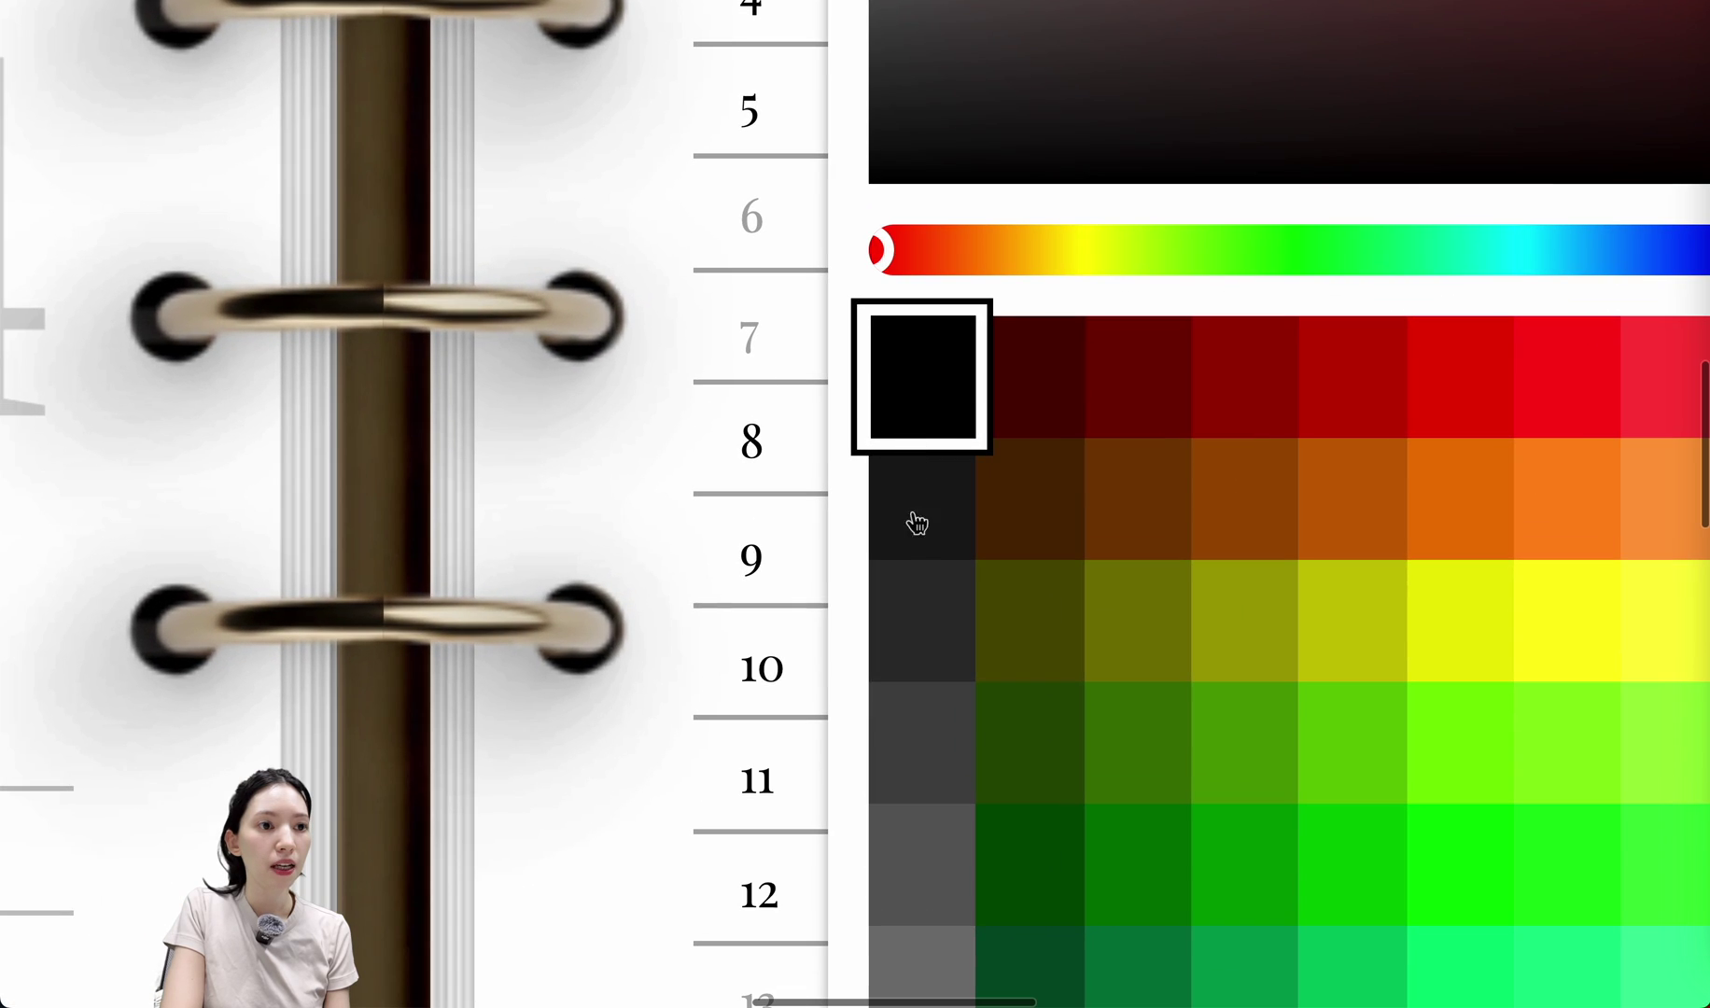
click(905, 446)
click(906, 468)
click(915, 796)
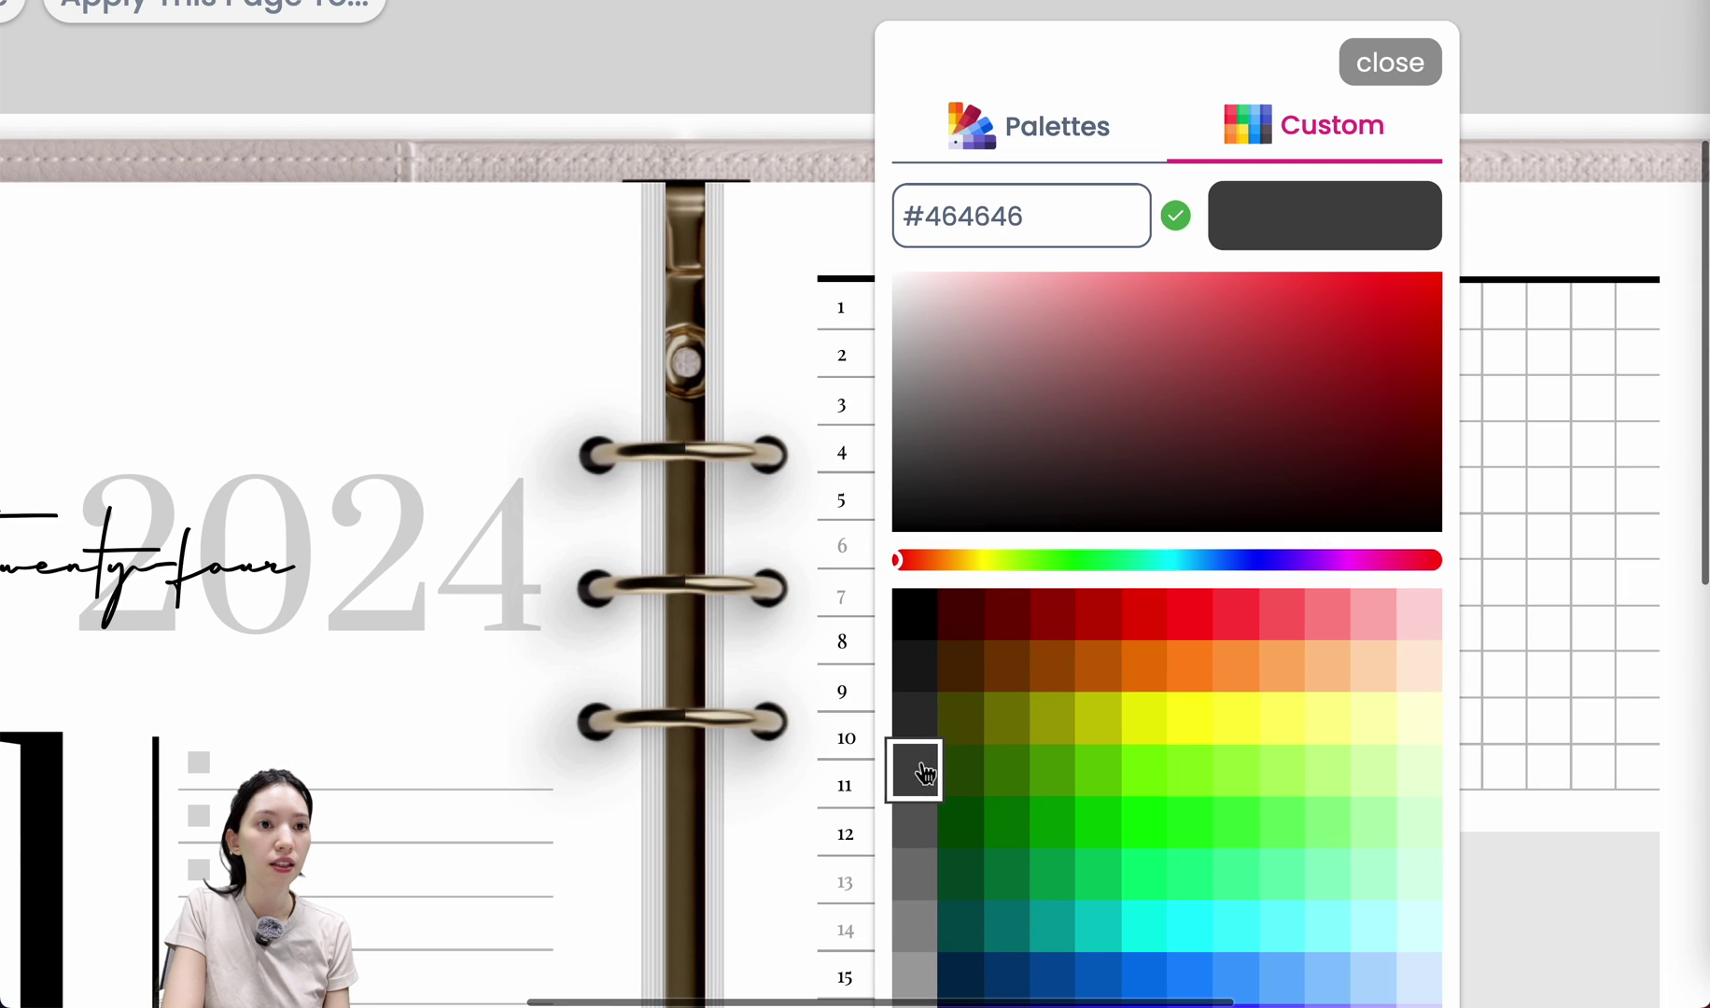
click(938, 892)
click(927, 885)
click(924, 635)
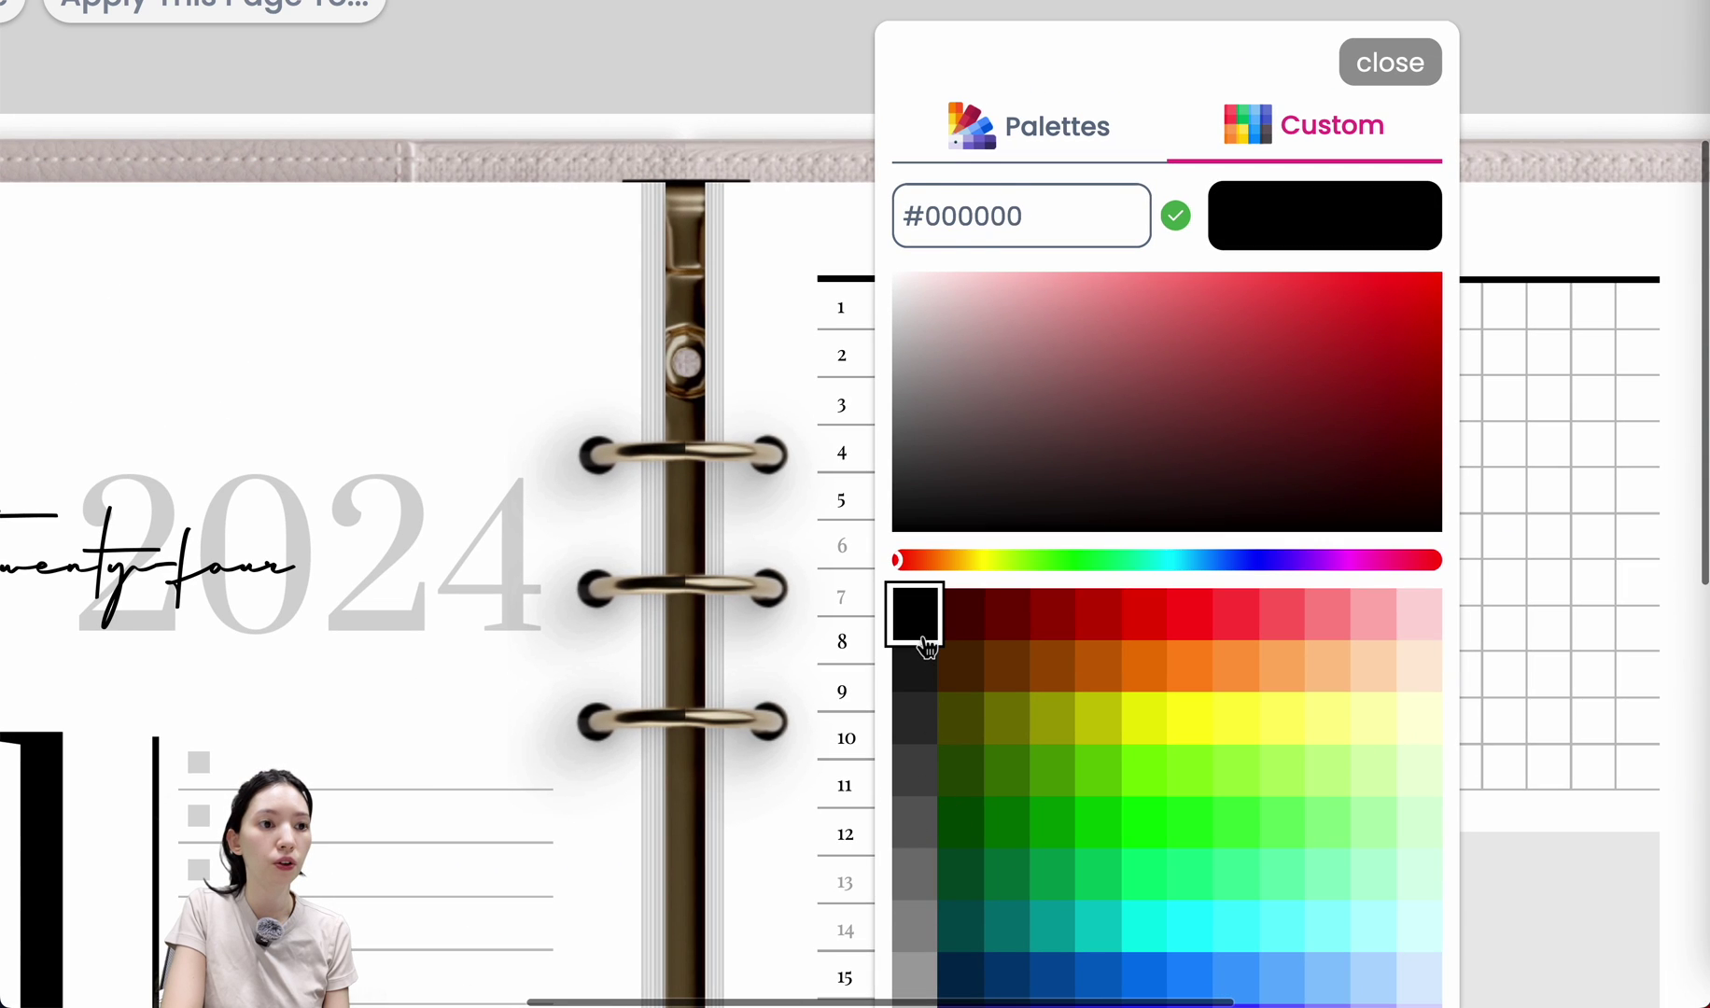
click(917, 674)
click(922, 720)
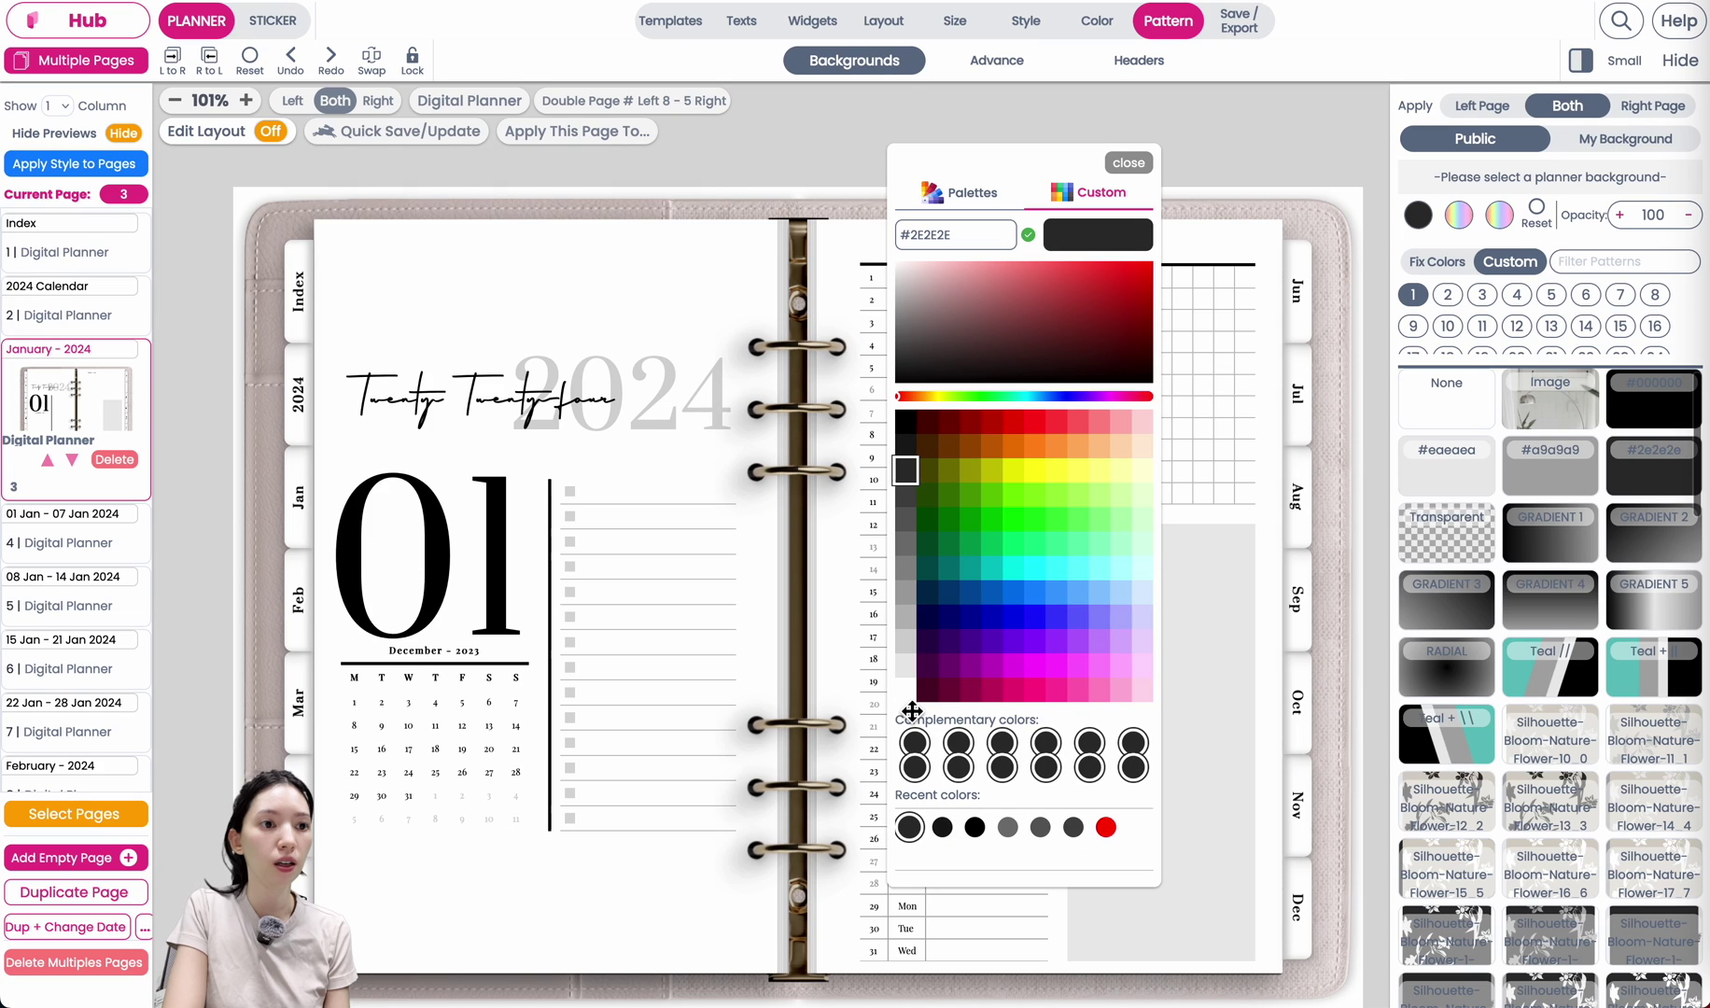
click(1128, 165)
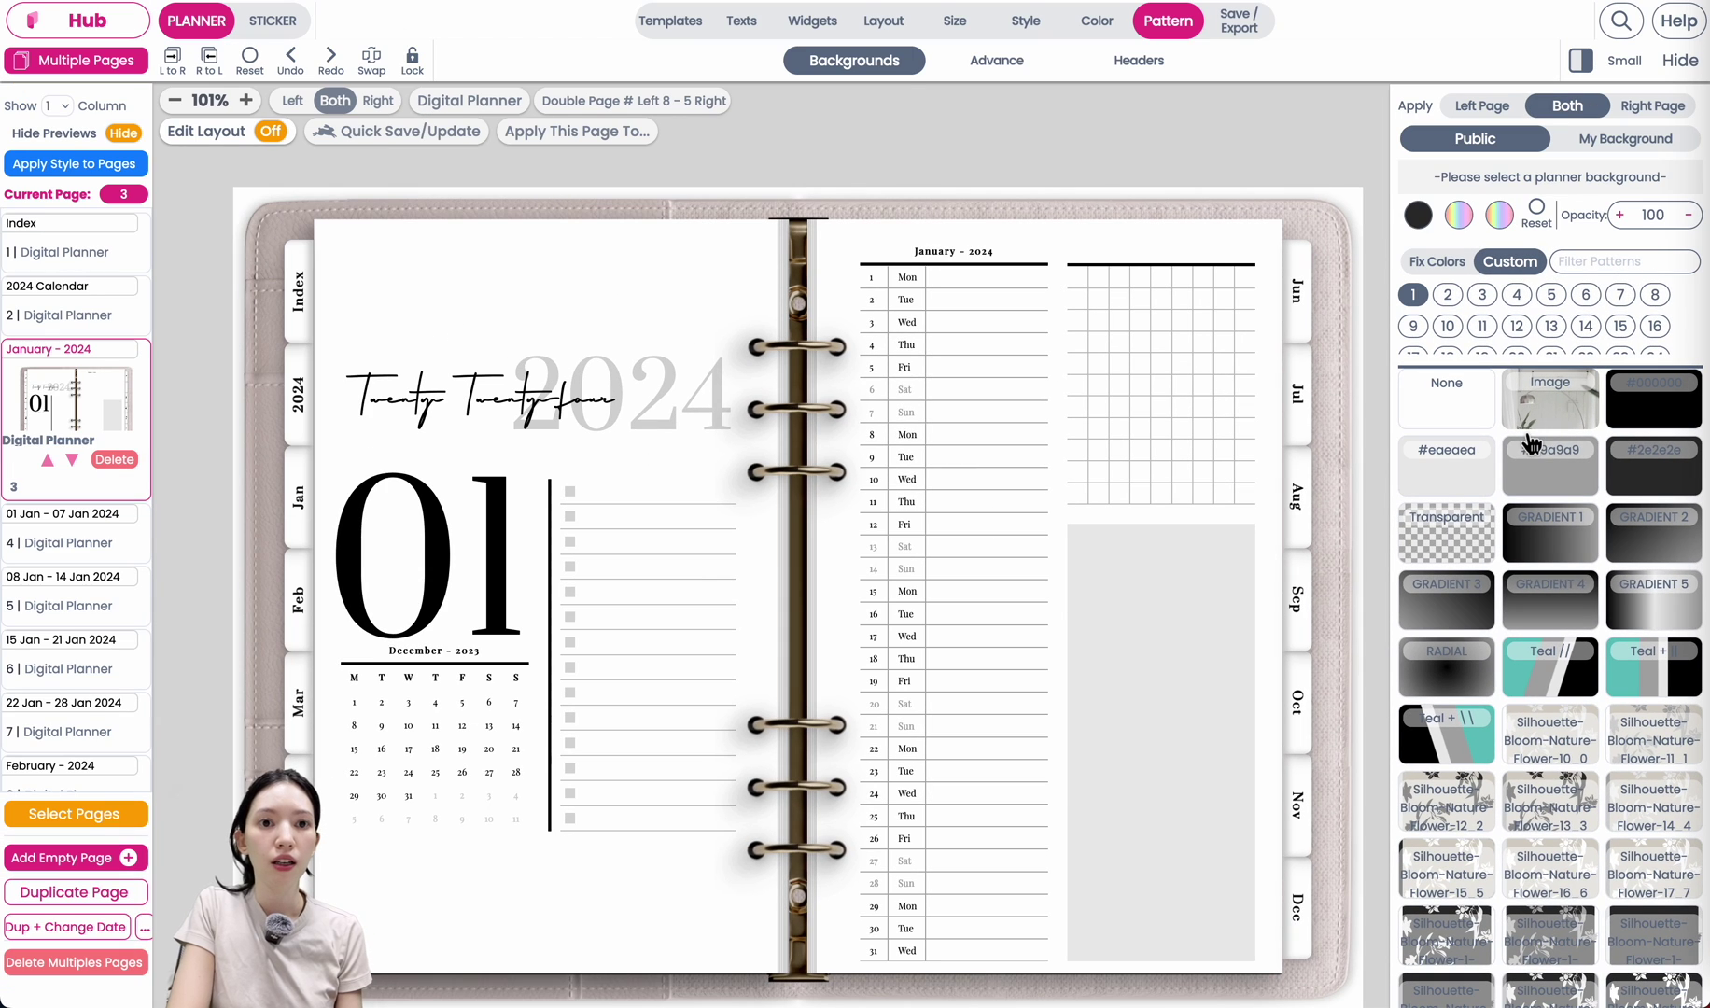
Apply the #2e2e2e background to both January pages with the FULL layout.
click(1649, 481)
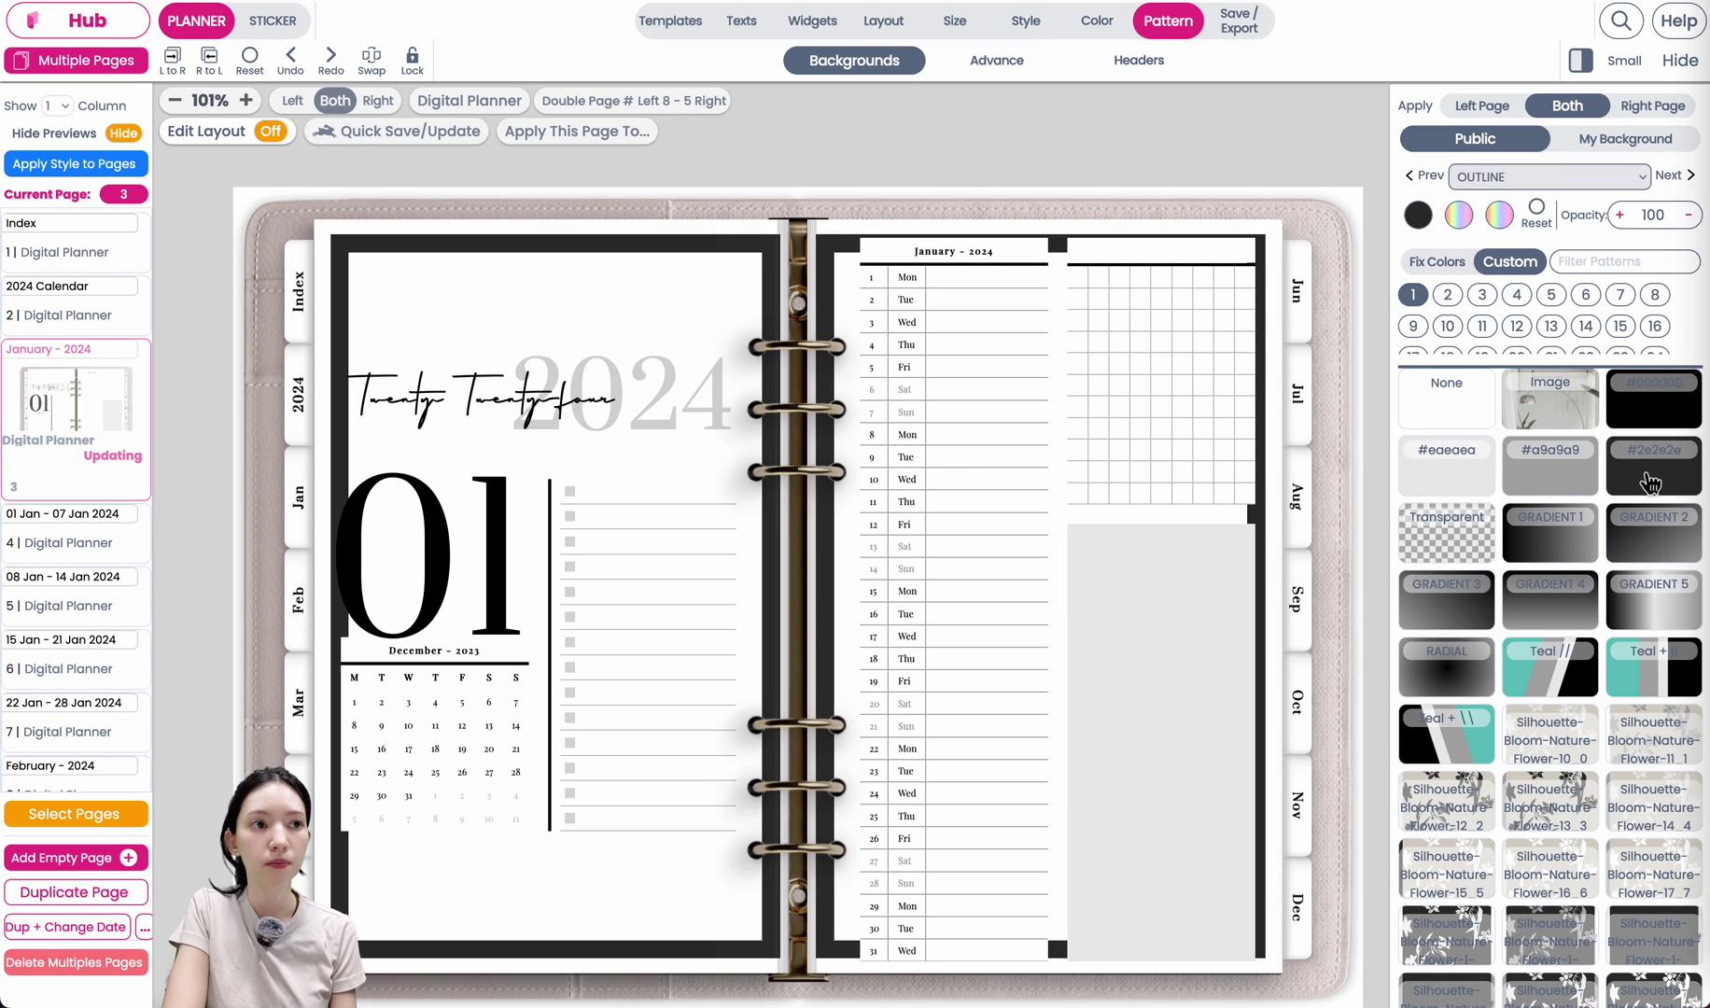
click(1622, 181)
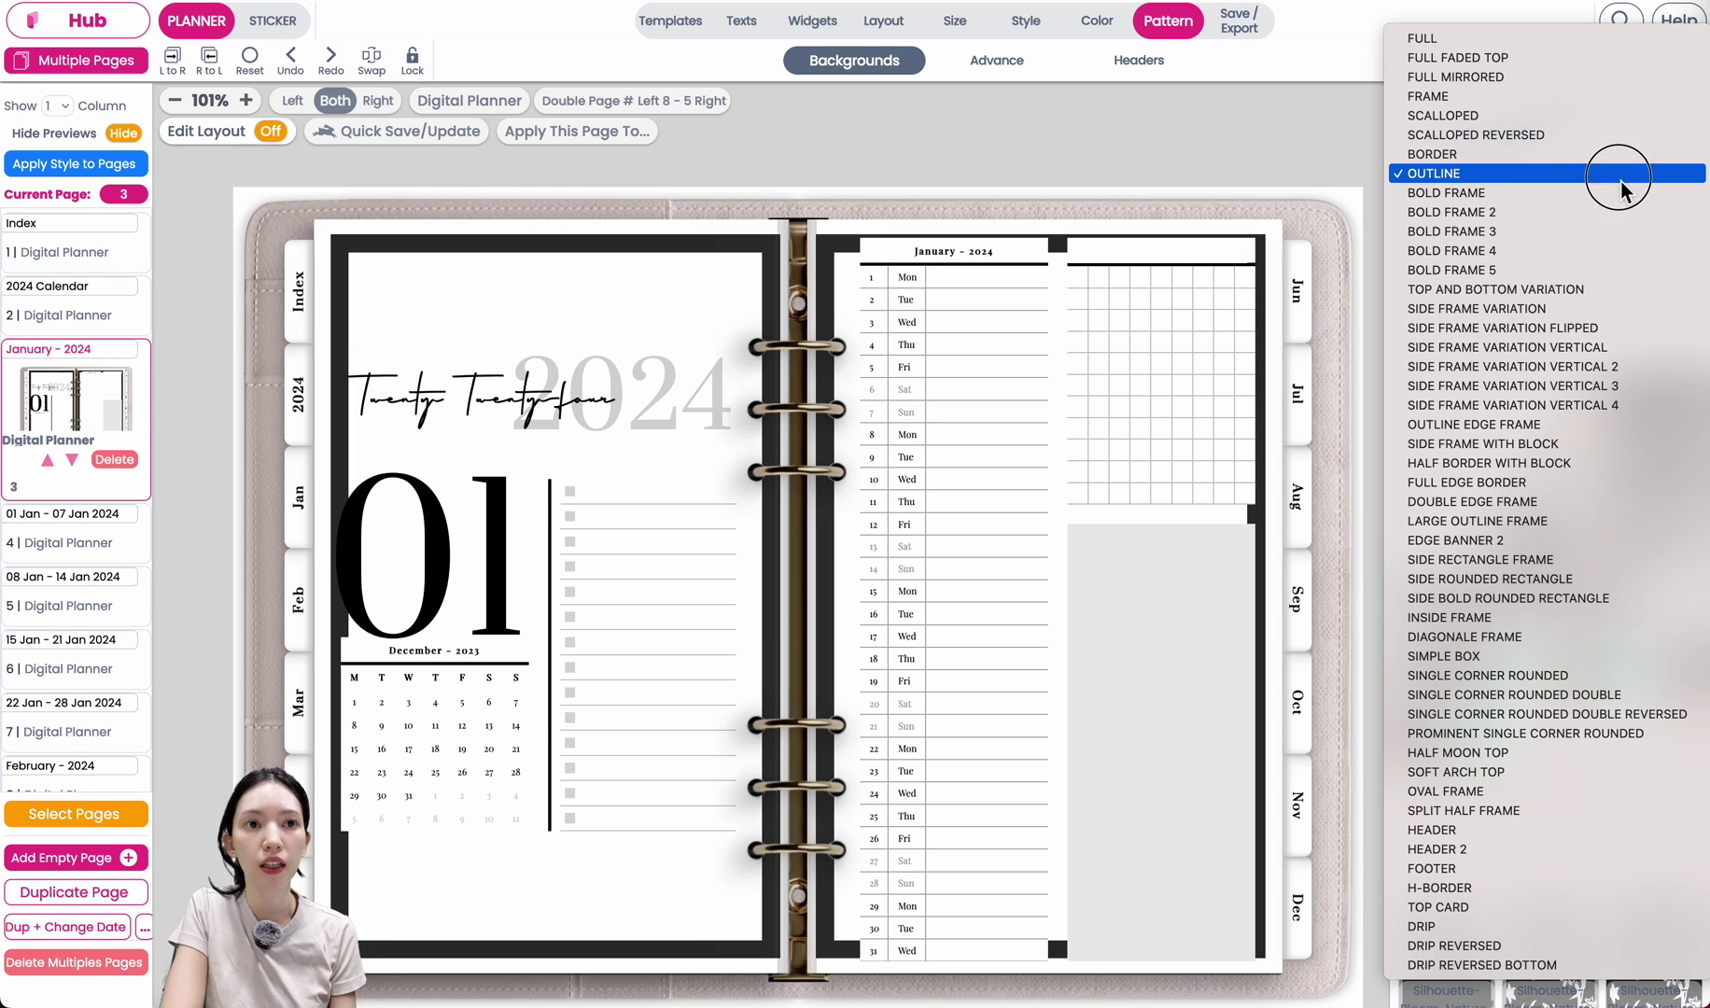
click(1617, 38)
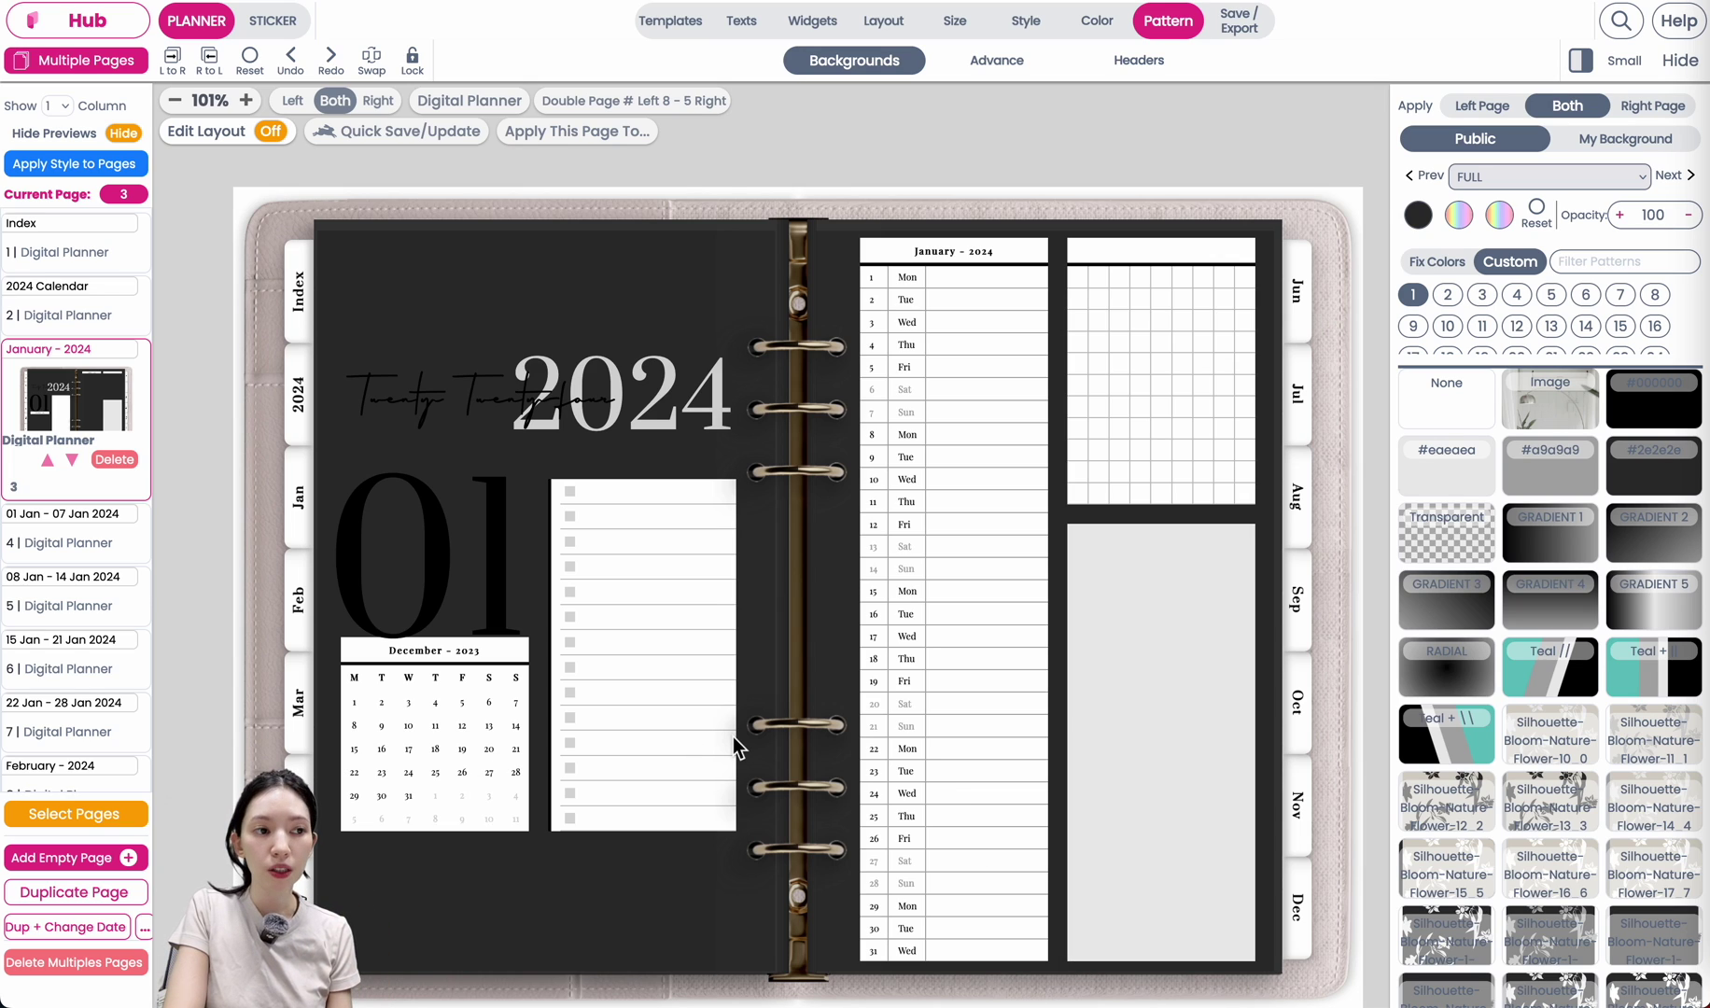
Select the to-do list widget and apply transparent backgrounds to all widgets on all pages.
click(614, 557)
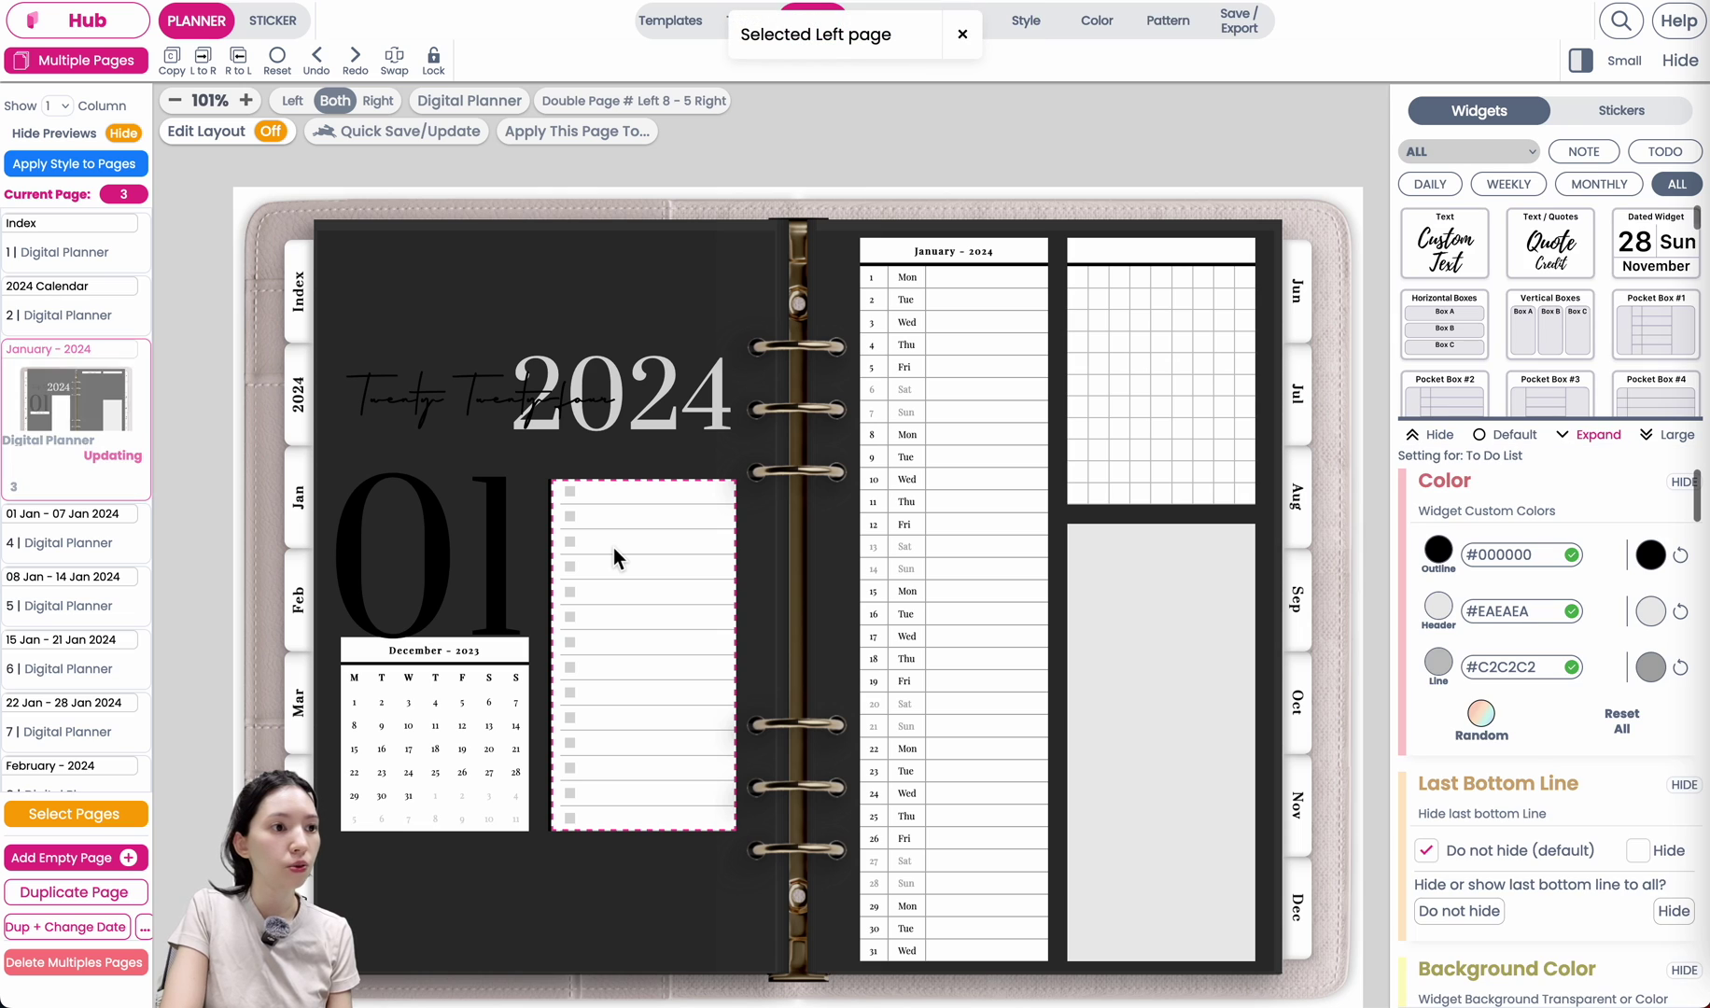
scroll(613, 555, up, 5)
scroll(613, 551, down, 5)
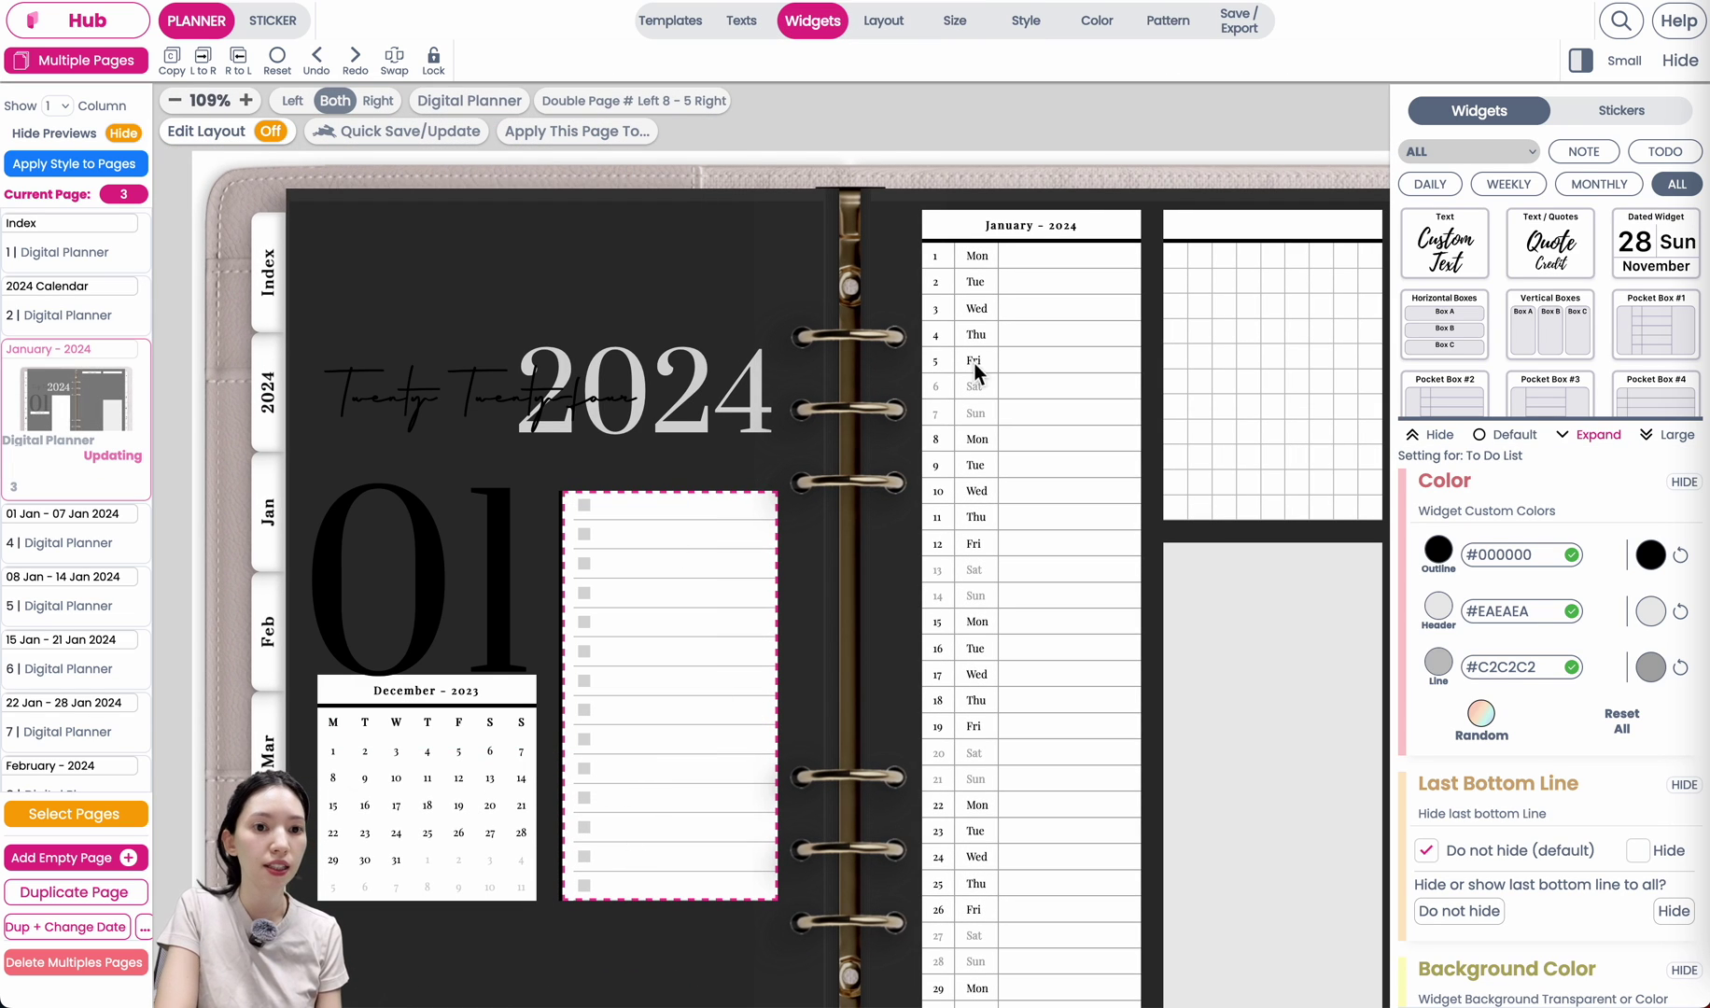
scroll(1645, 815, down, 2)
scroll(1645, 815, down, 4)
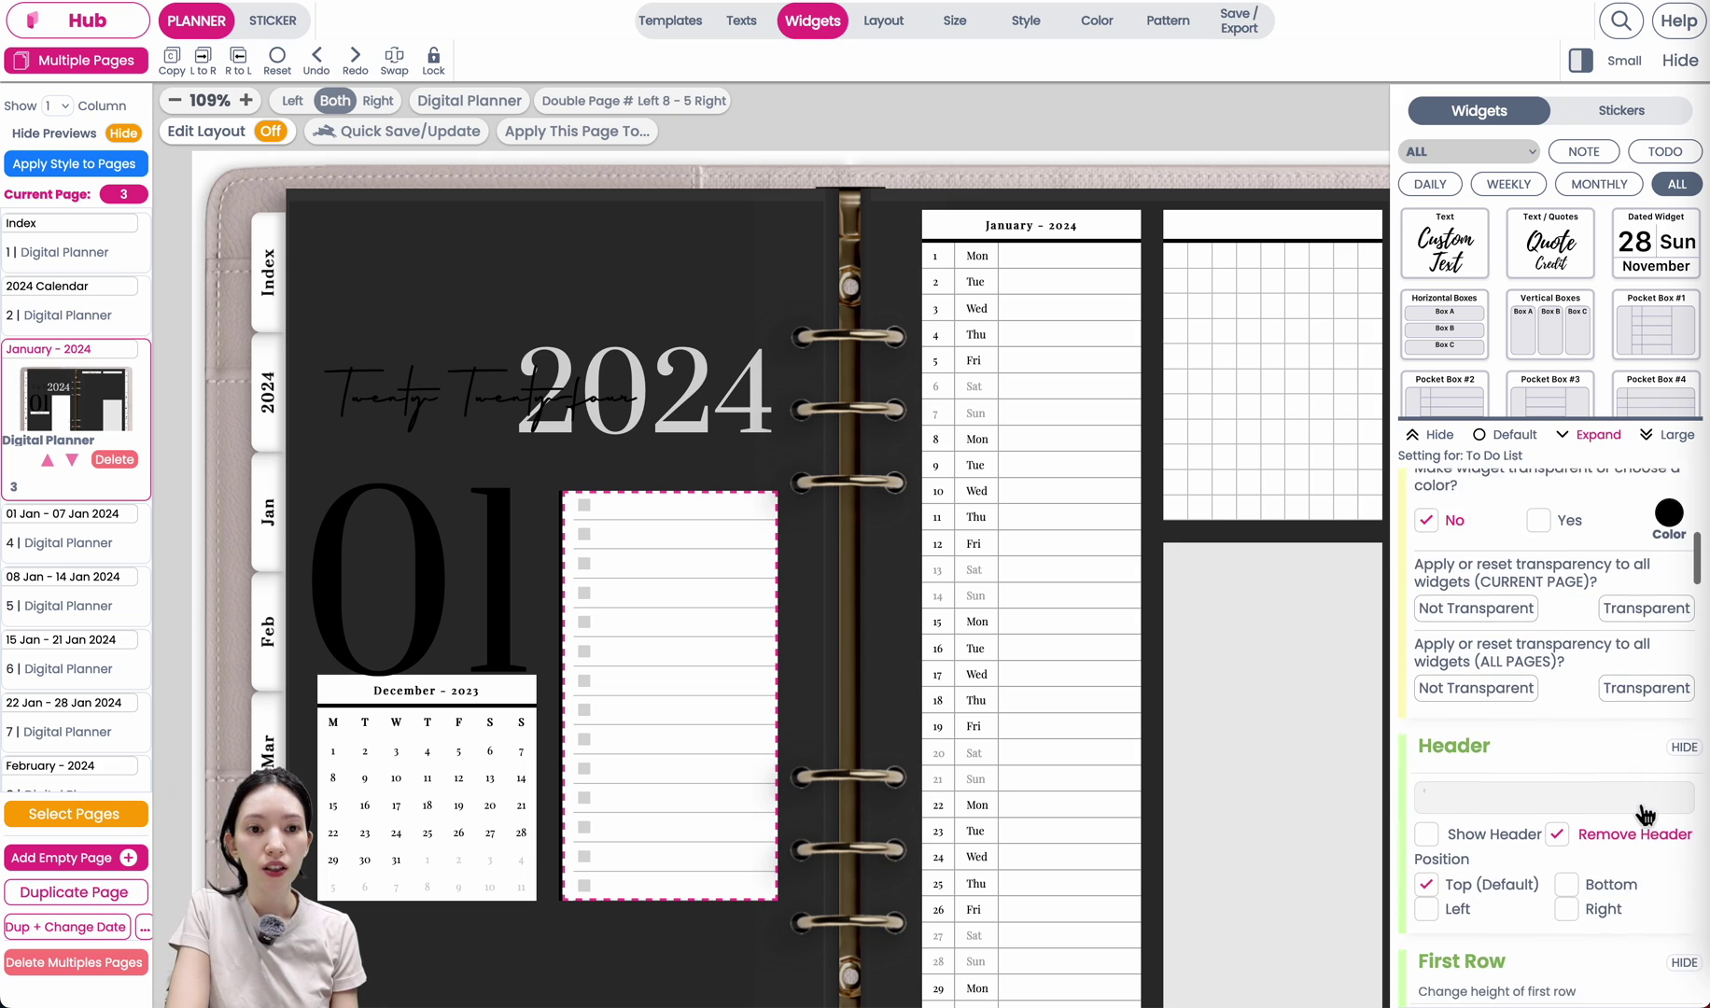
scroll(1648, 606, up, 2)
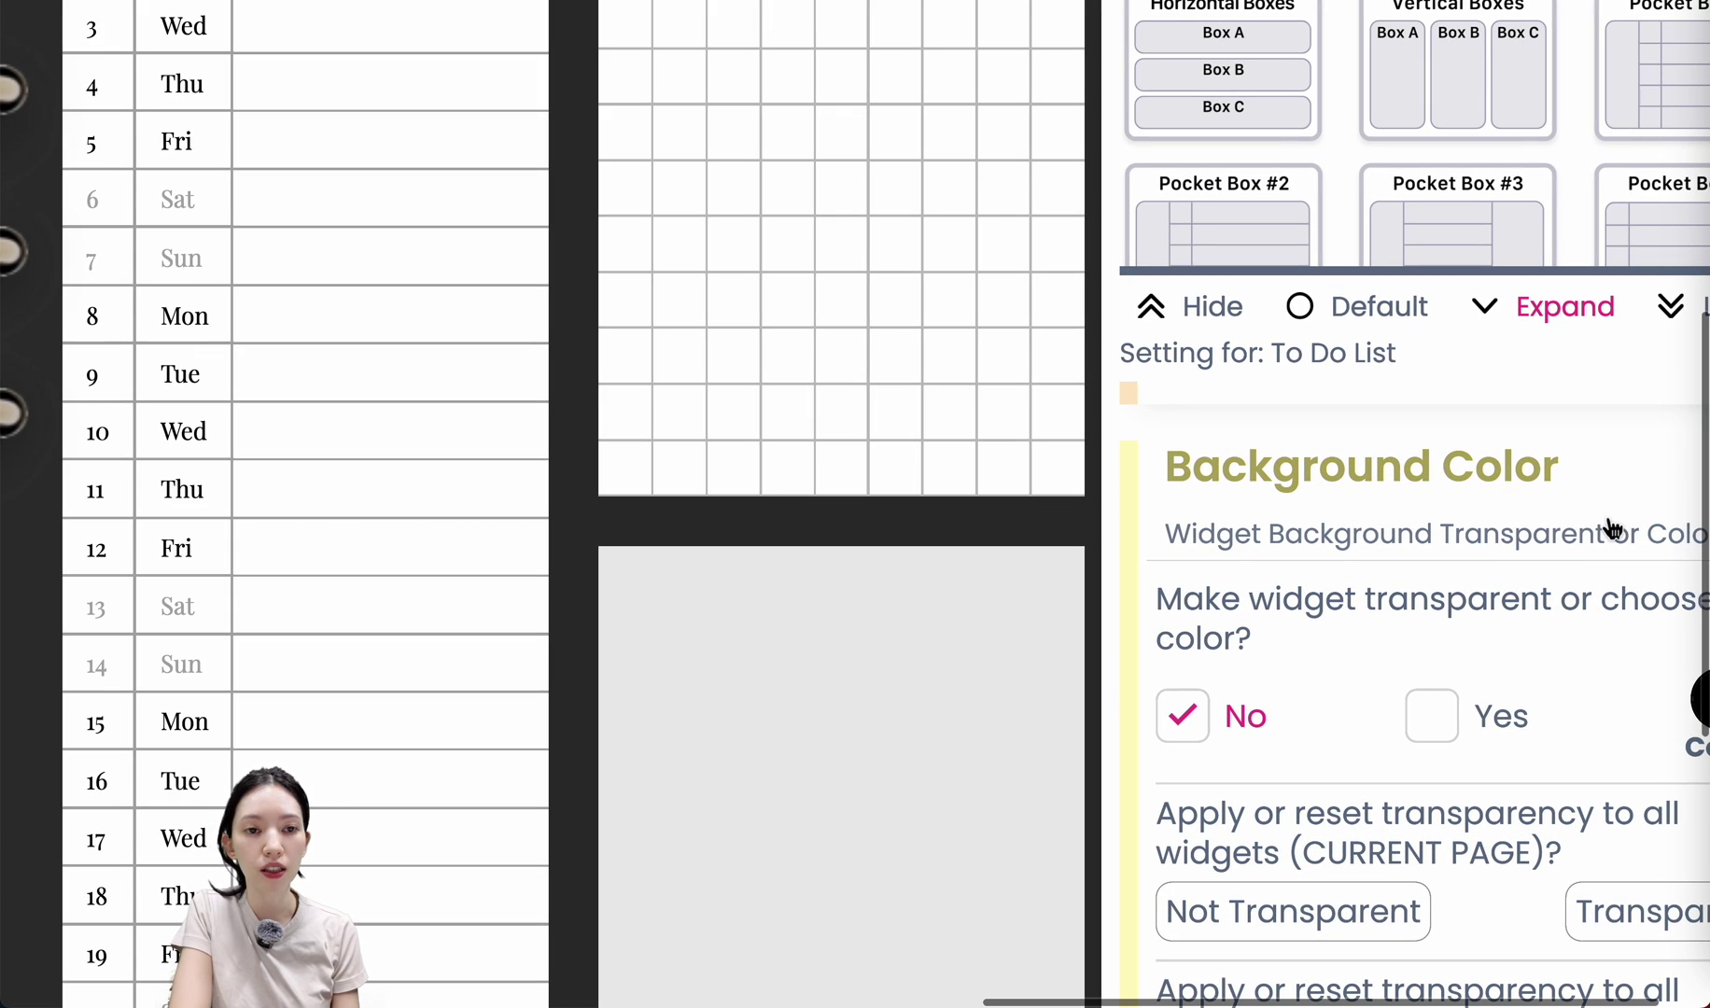
scroll(1640, 696, down, 1)
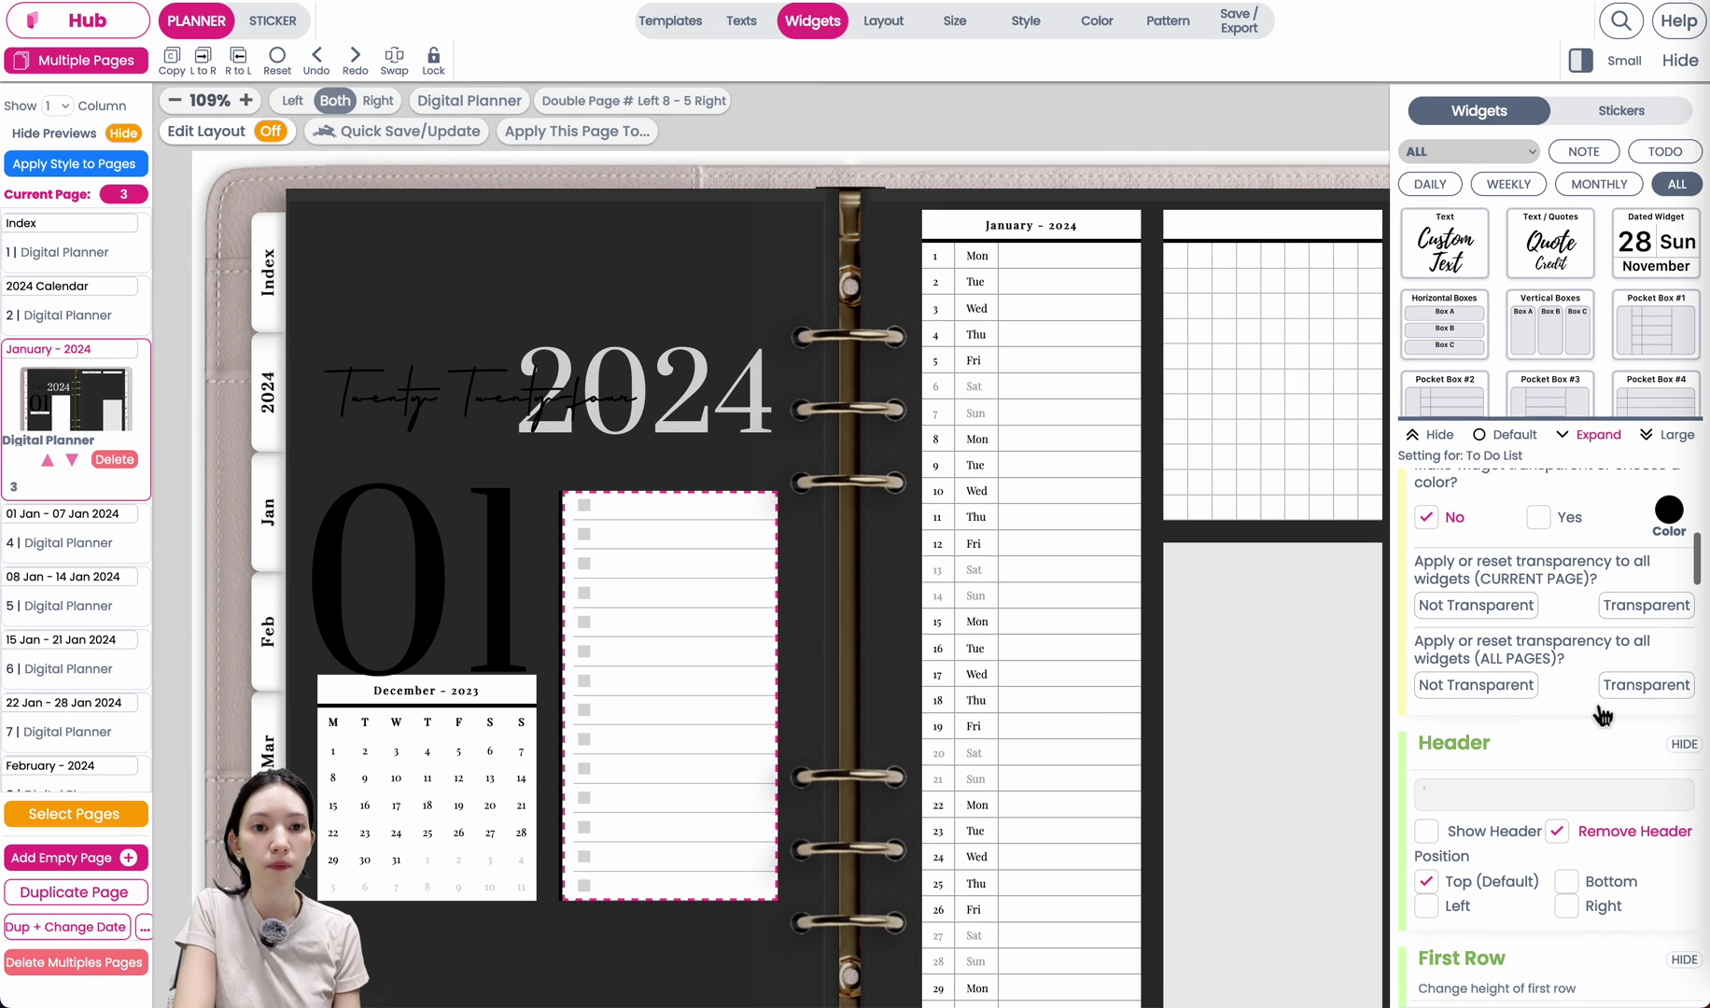
click(1667, 688)
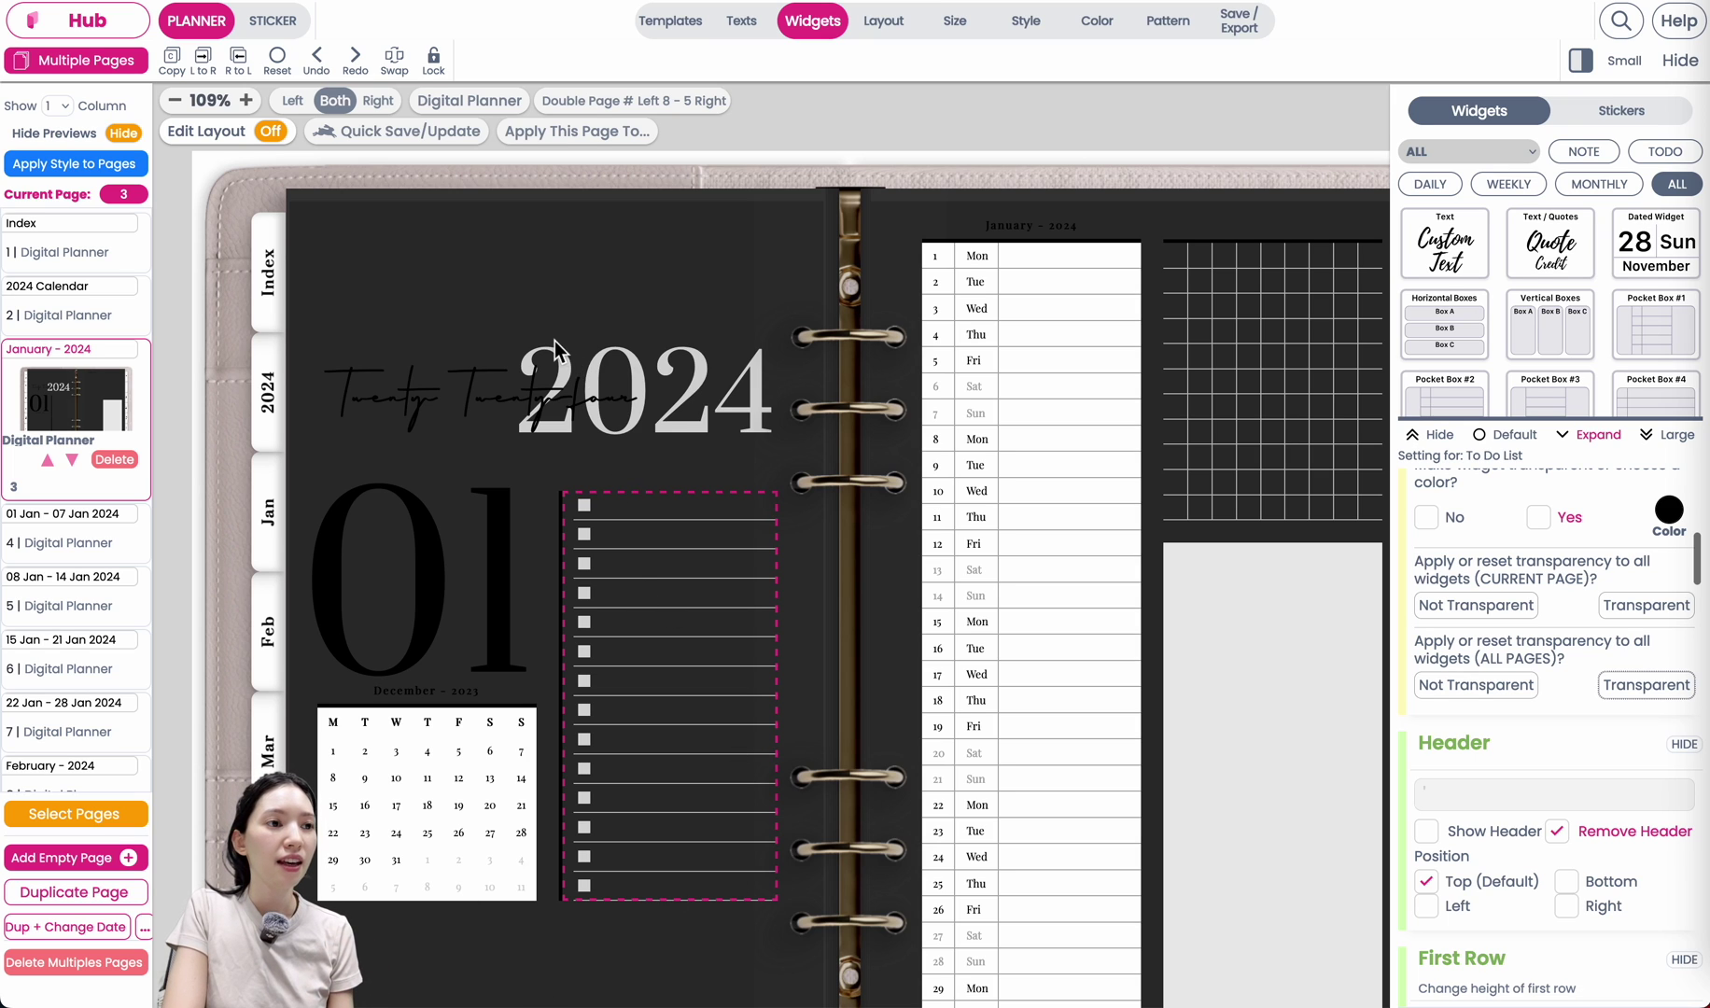
Switch to sticker editing and set the text colour of the large "01" on the January page to WHITE.
scroll(554, 341, up, 3)
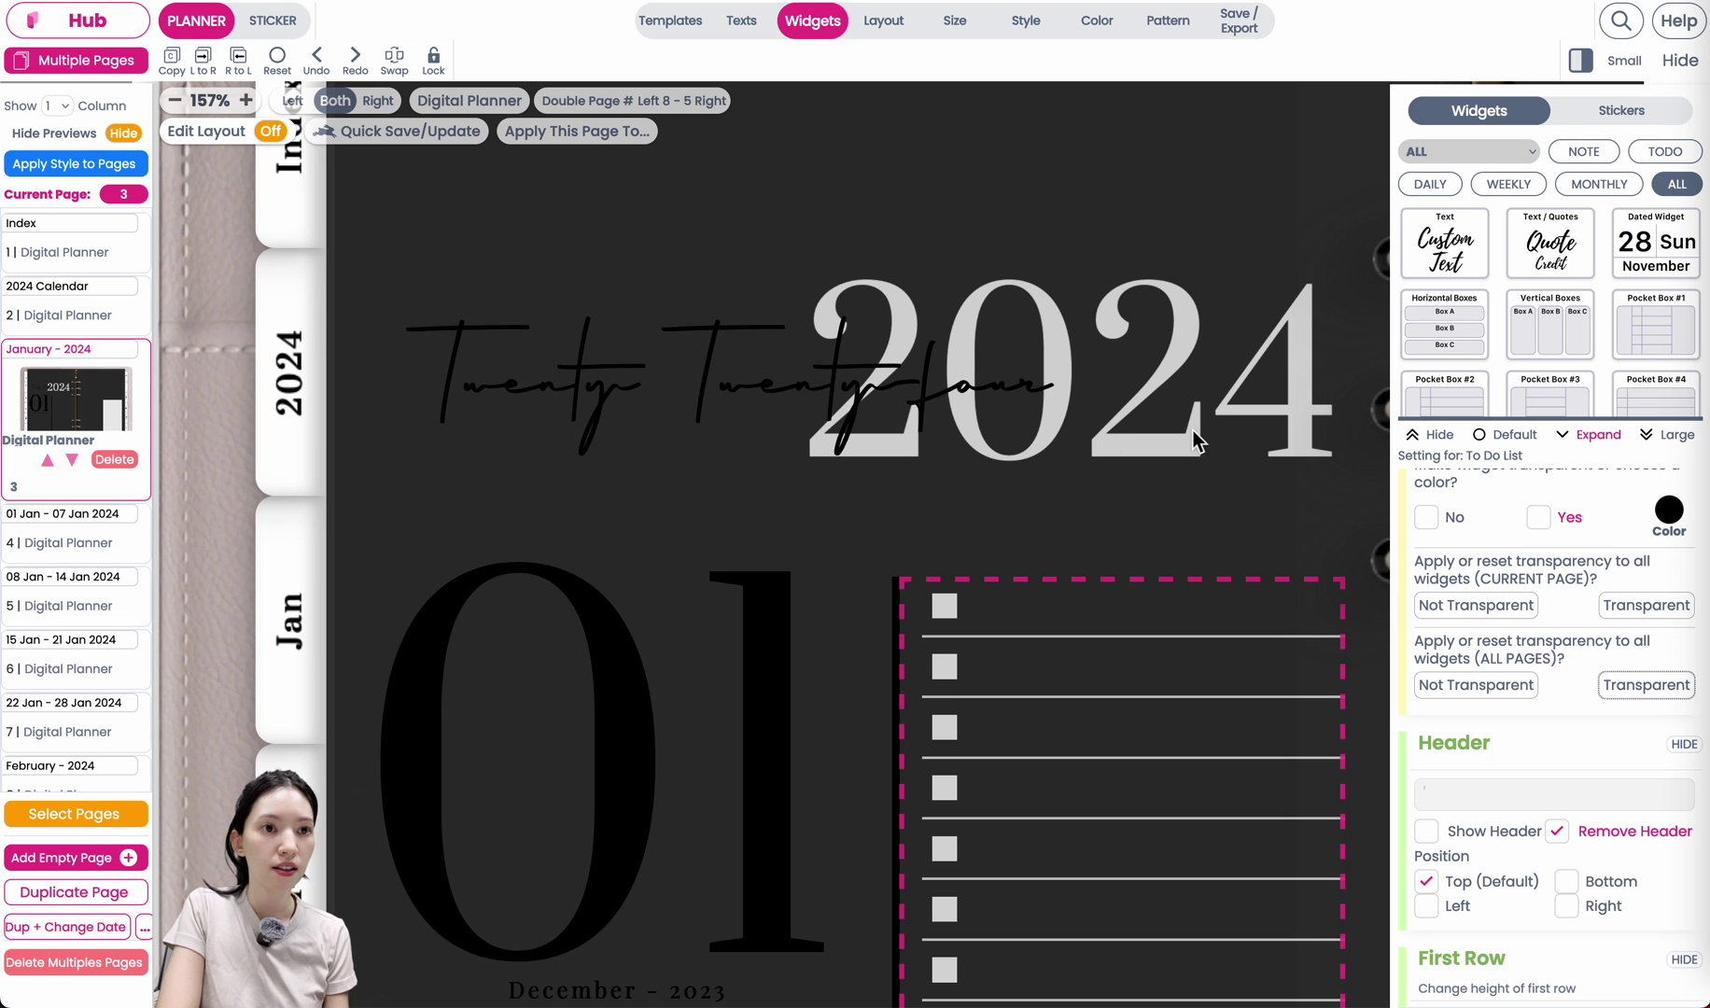
scroll(1192, 430, down, 3)
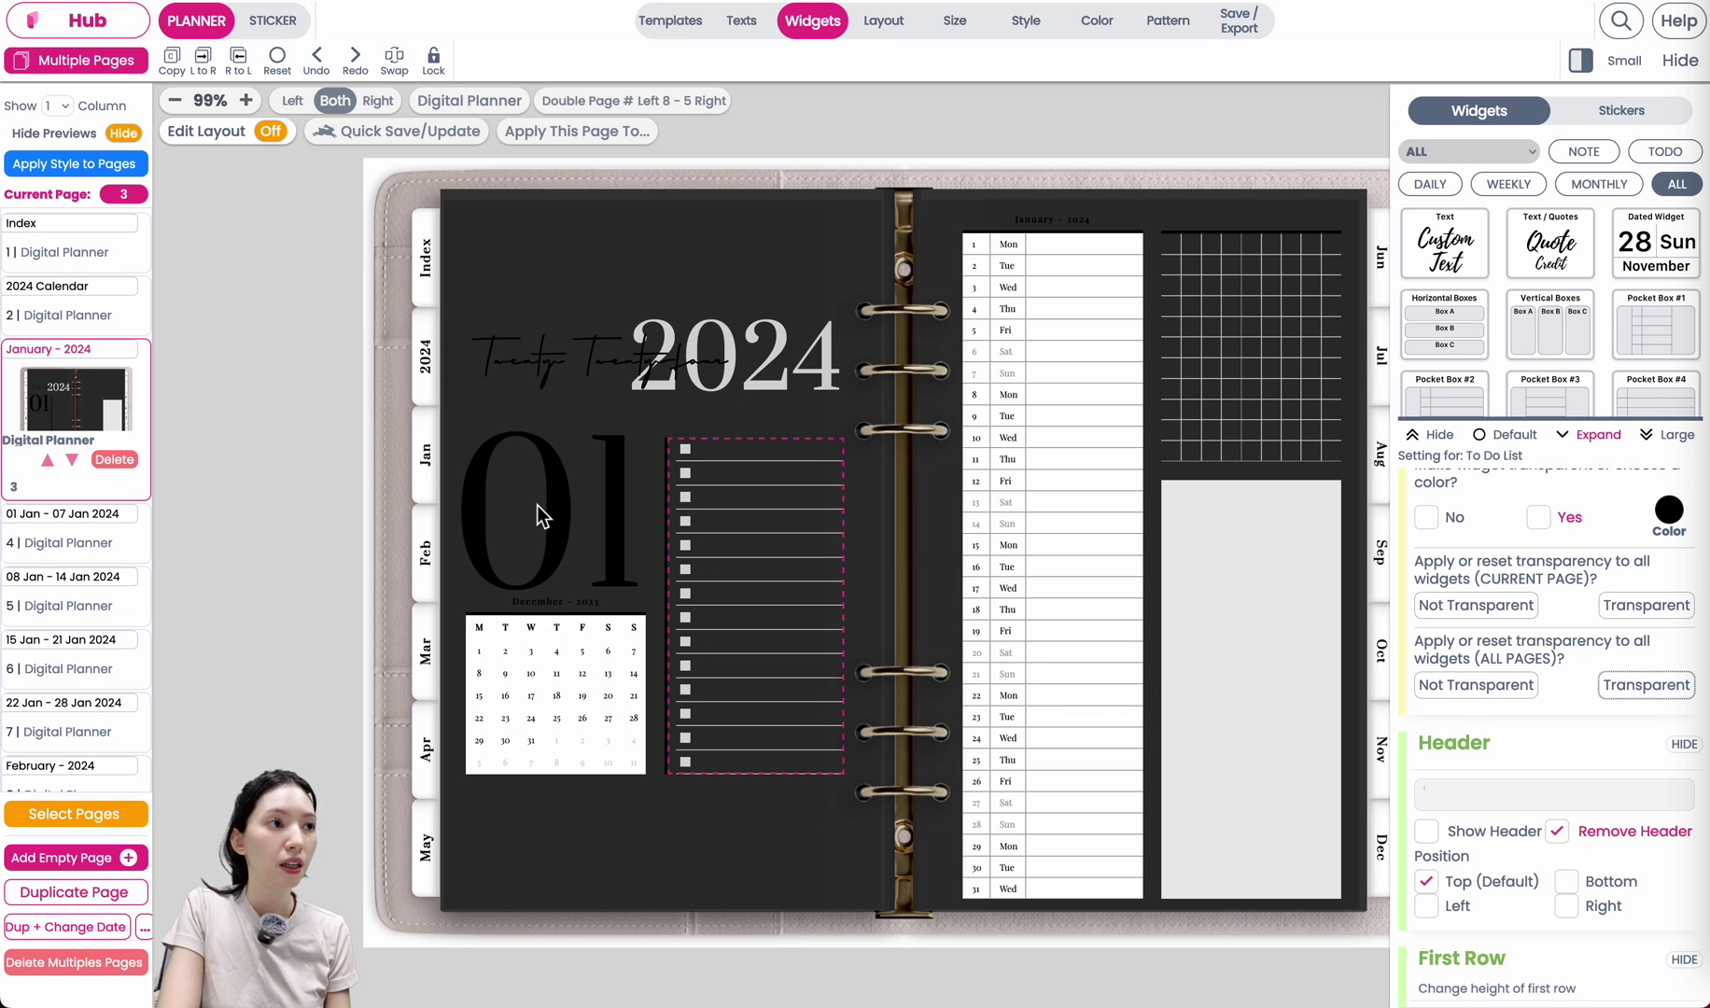
click(272, 21)
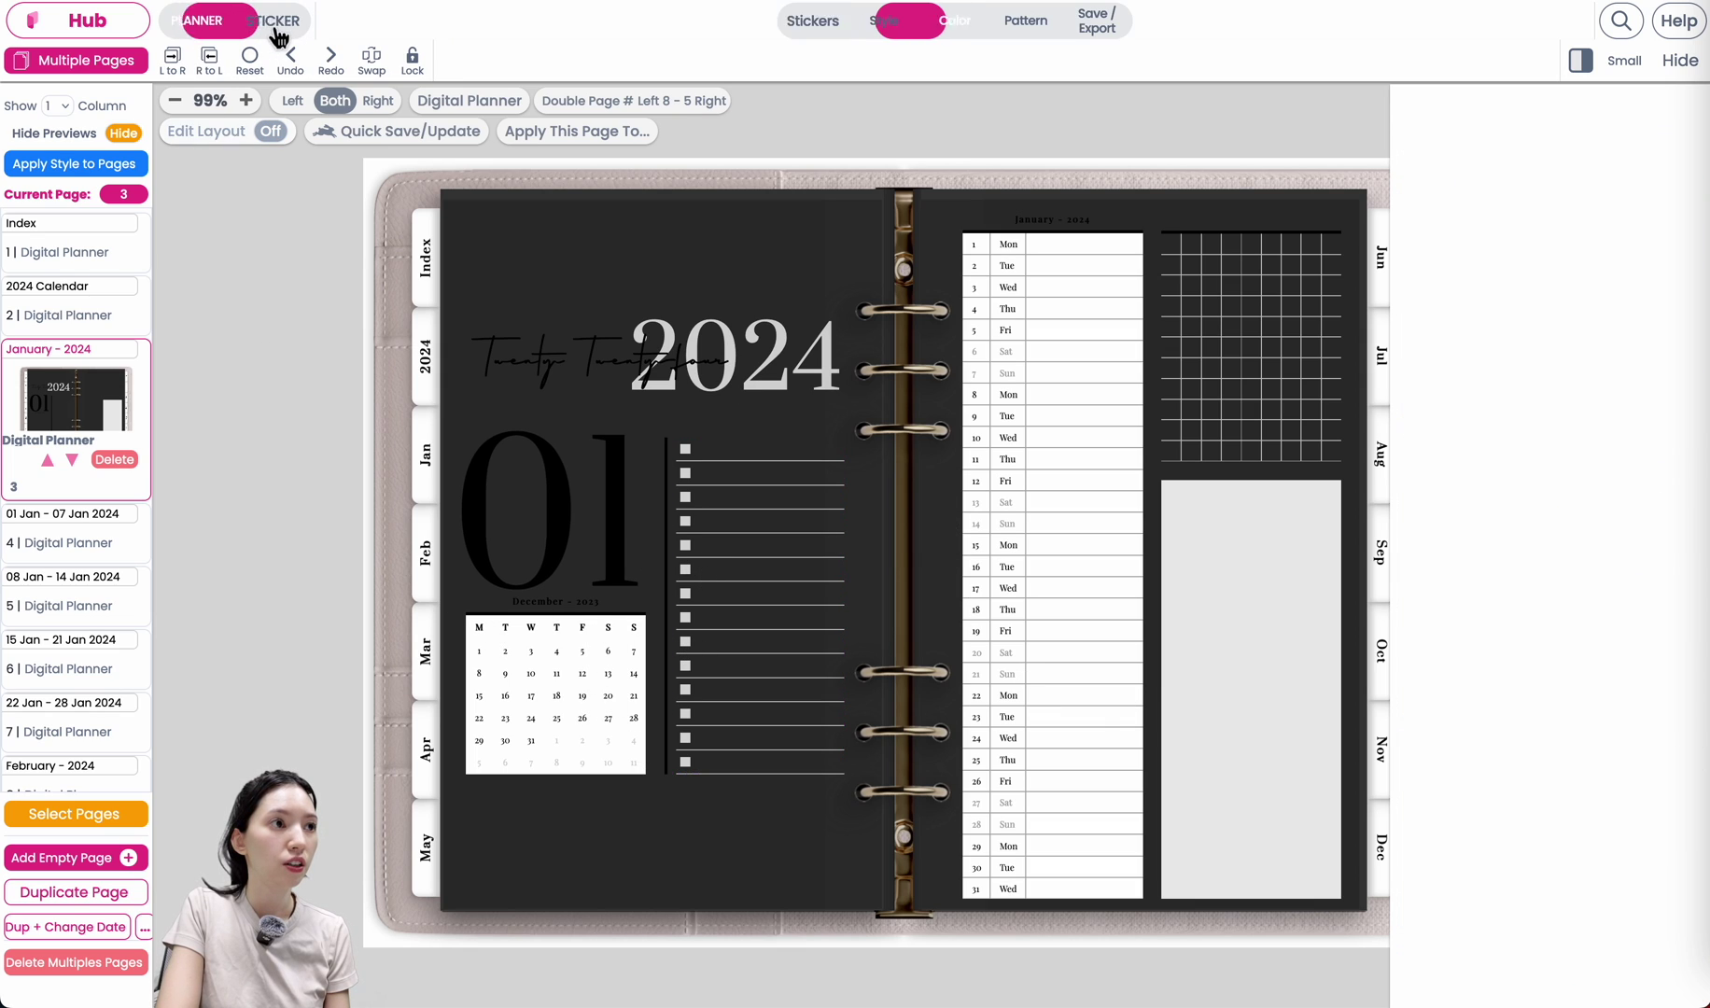
click(563, 480)
click(560, 354)
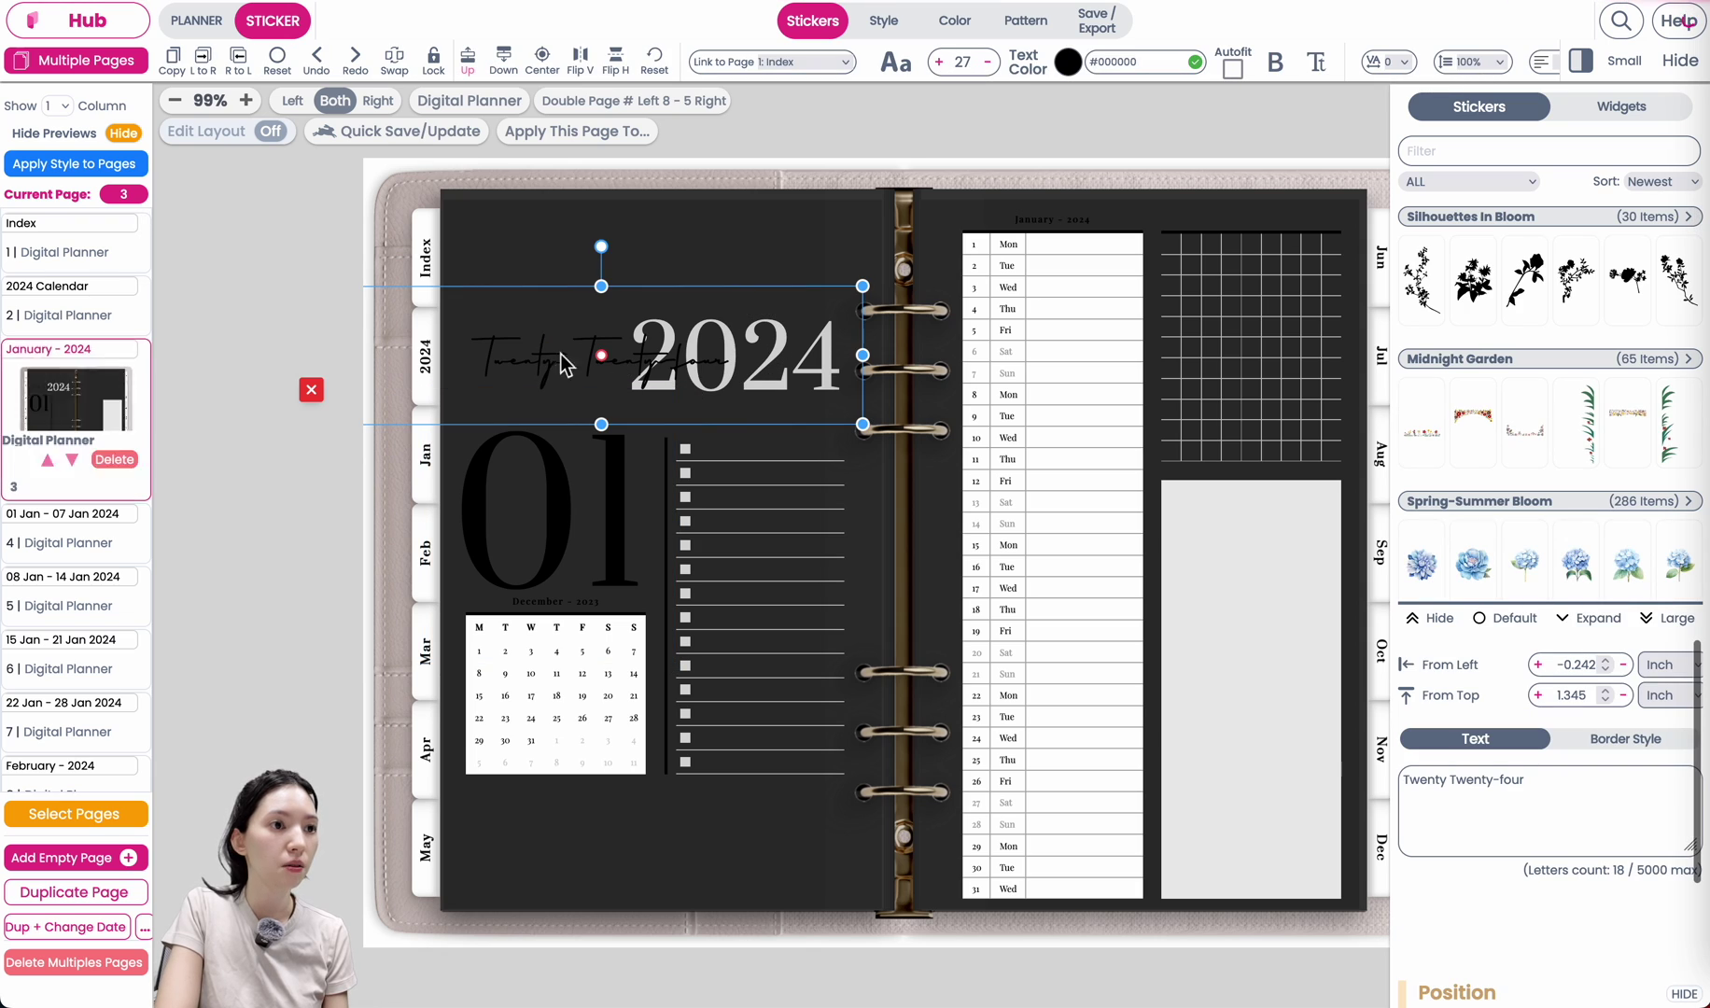
click(560, 504)
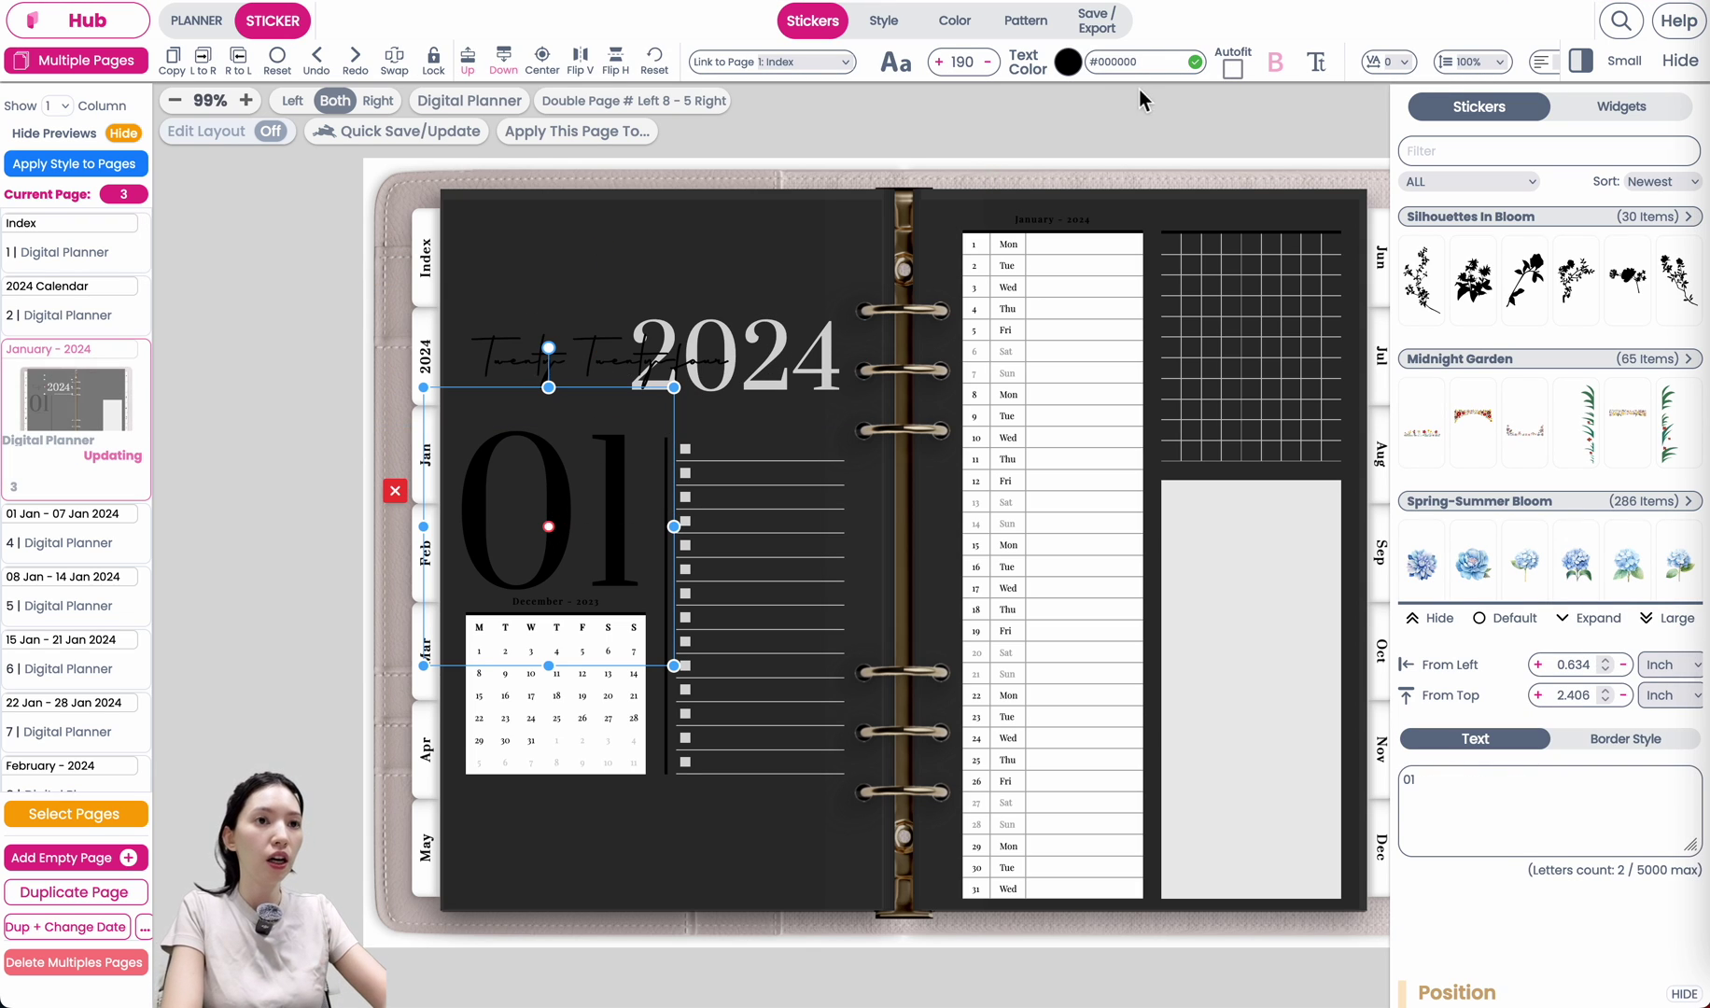
click(1148, 61)
text(W)
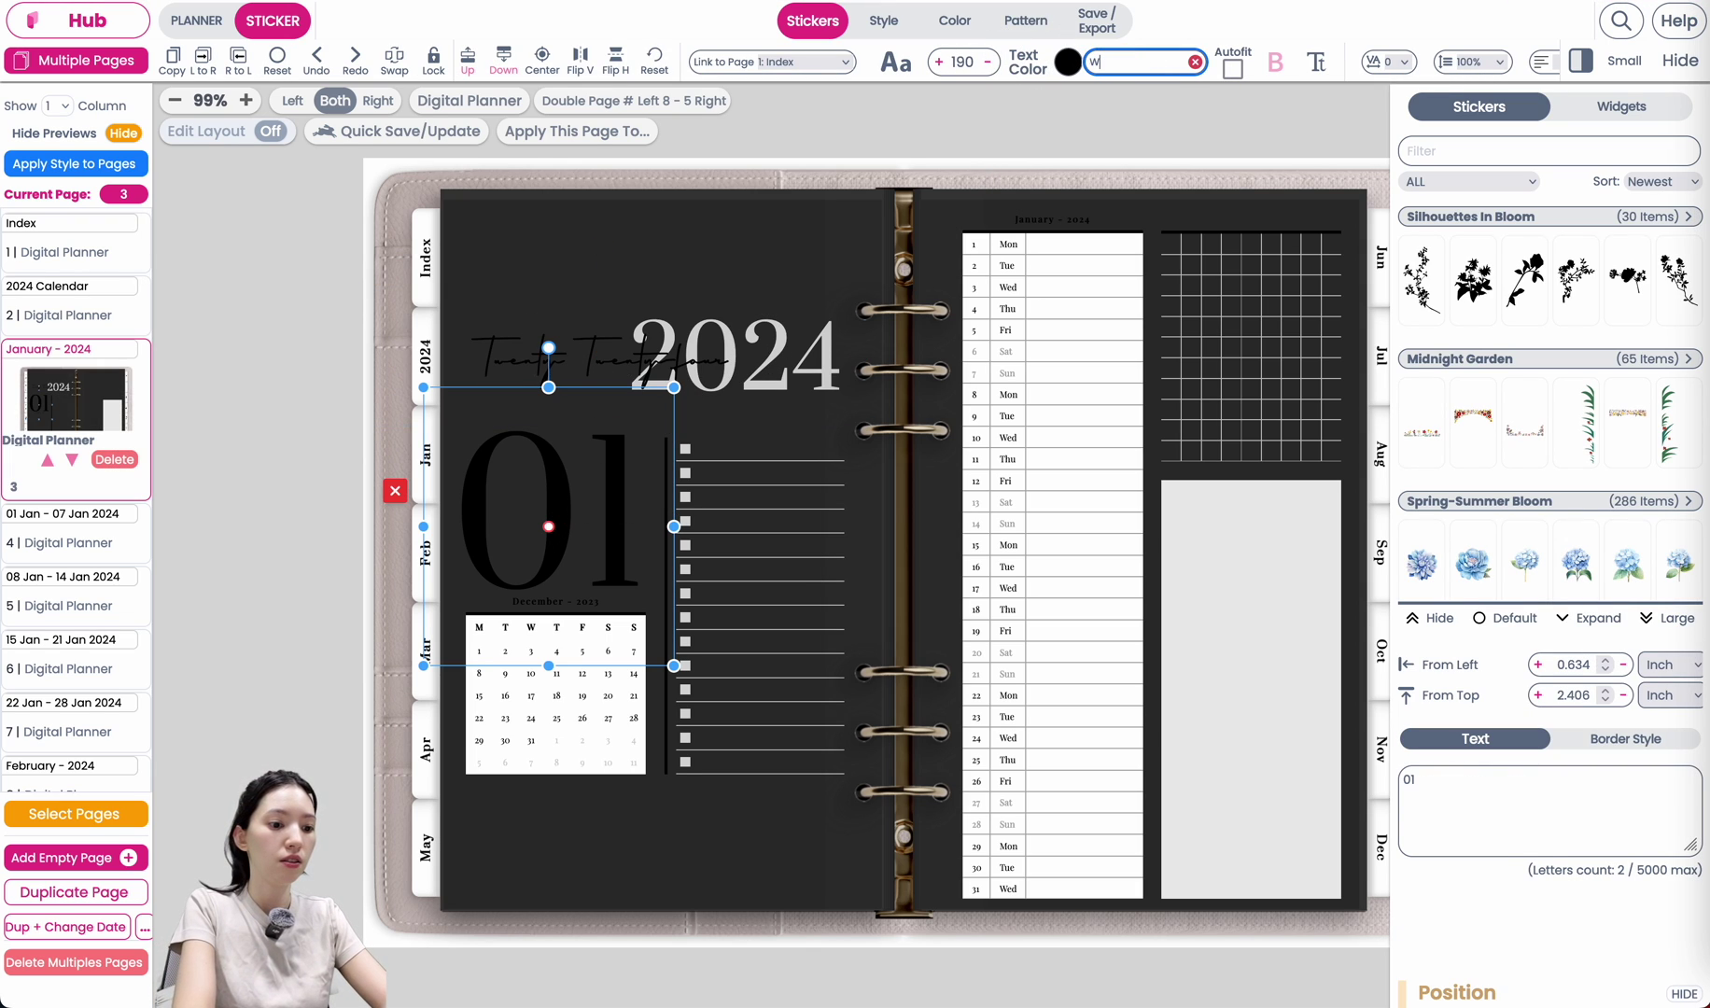
text(HITE)
key(Return)
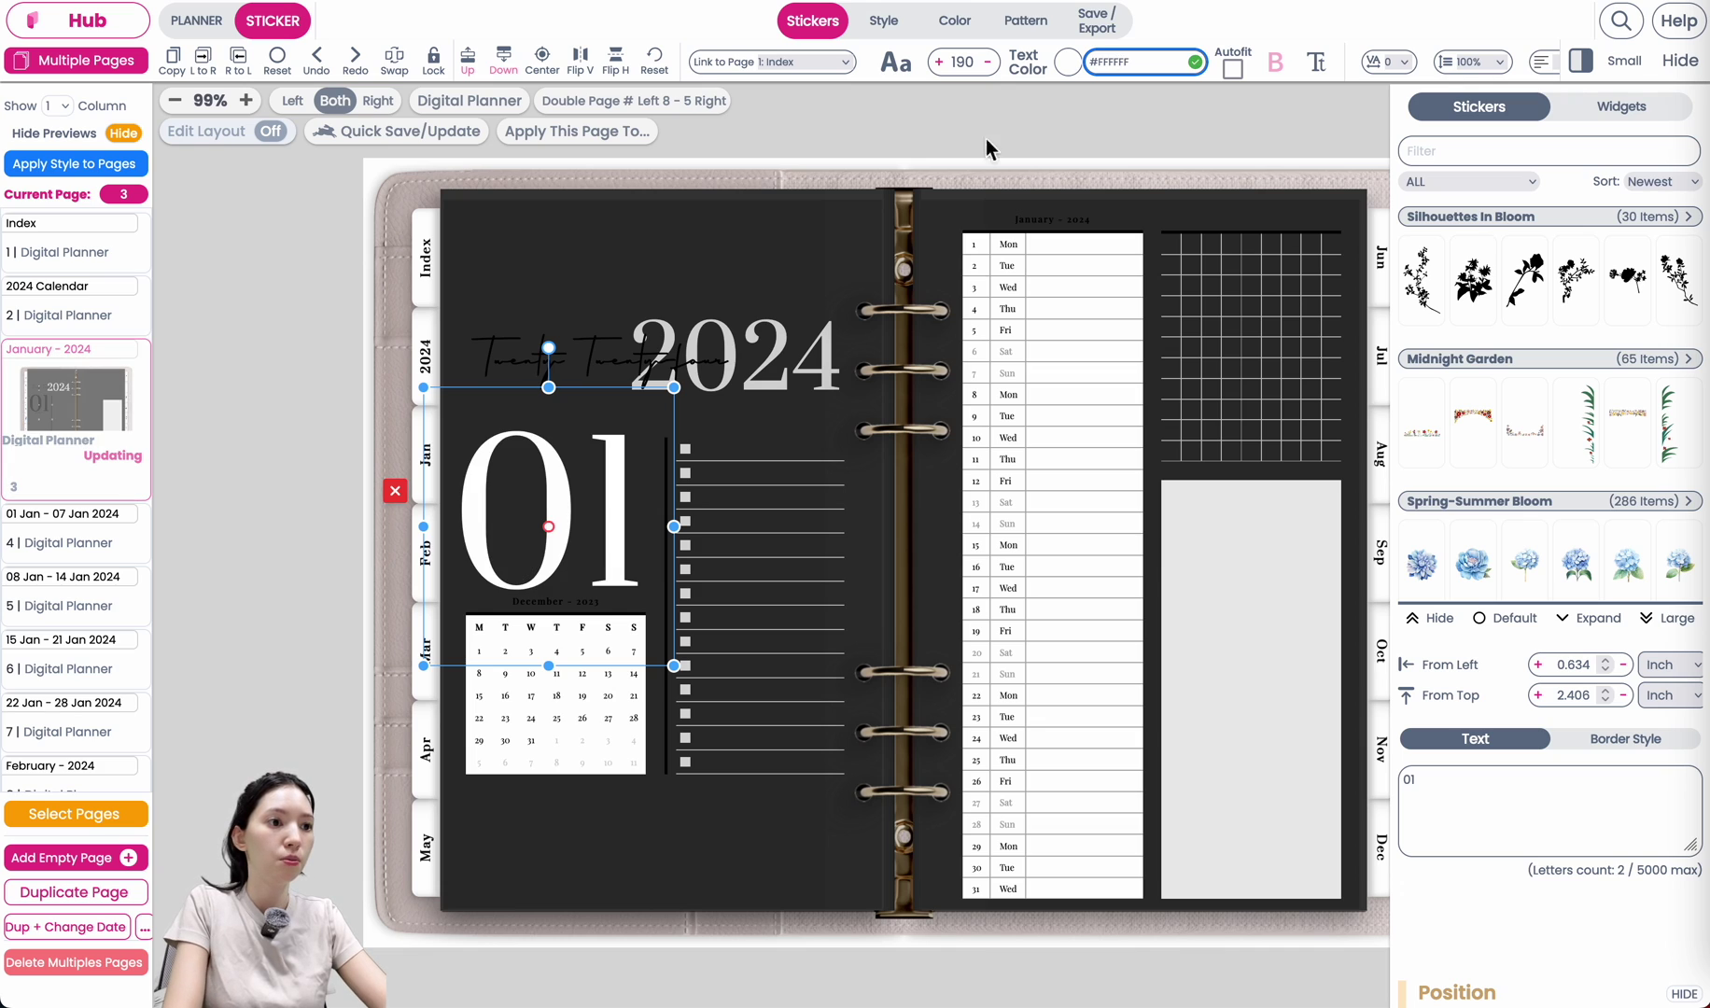
Set the text colour of the handwritten "Twenty Twenty-four" sticker on the January page to WHITE.
click(587, 350)
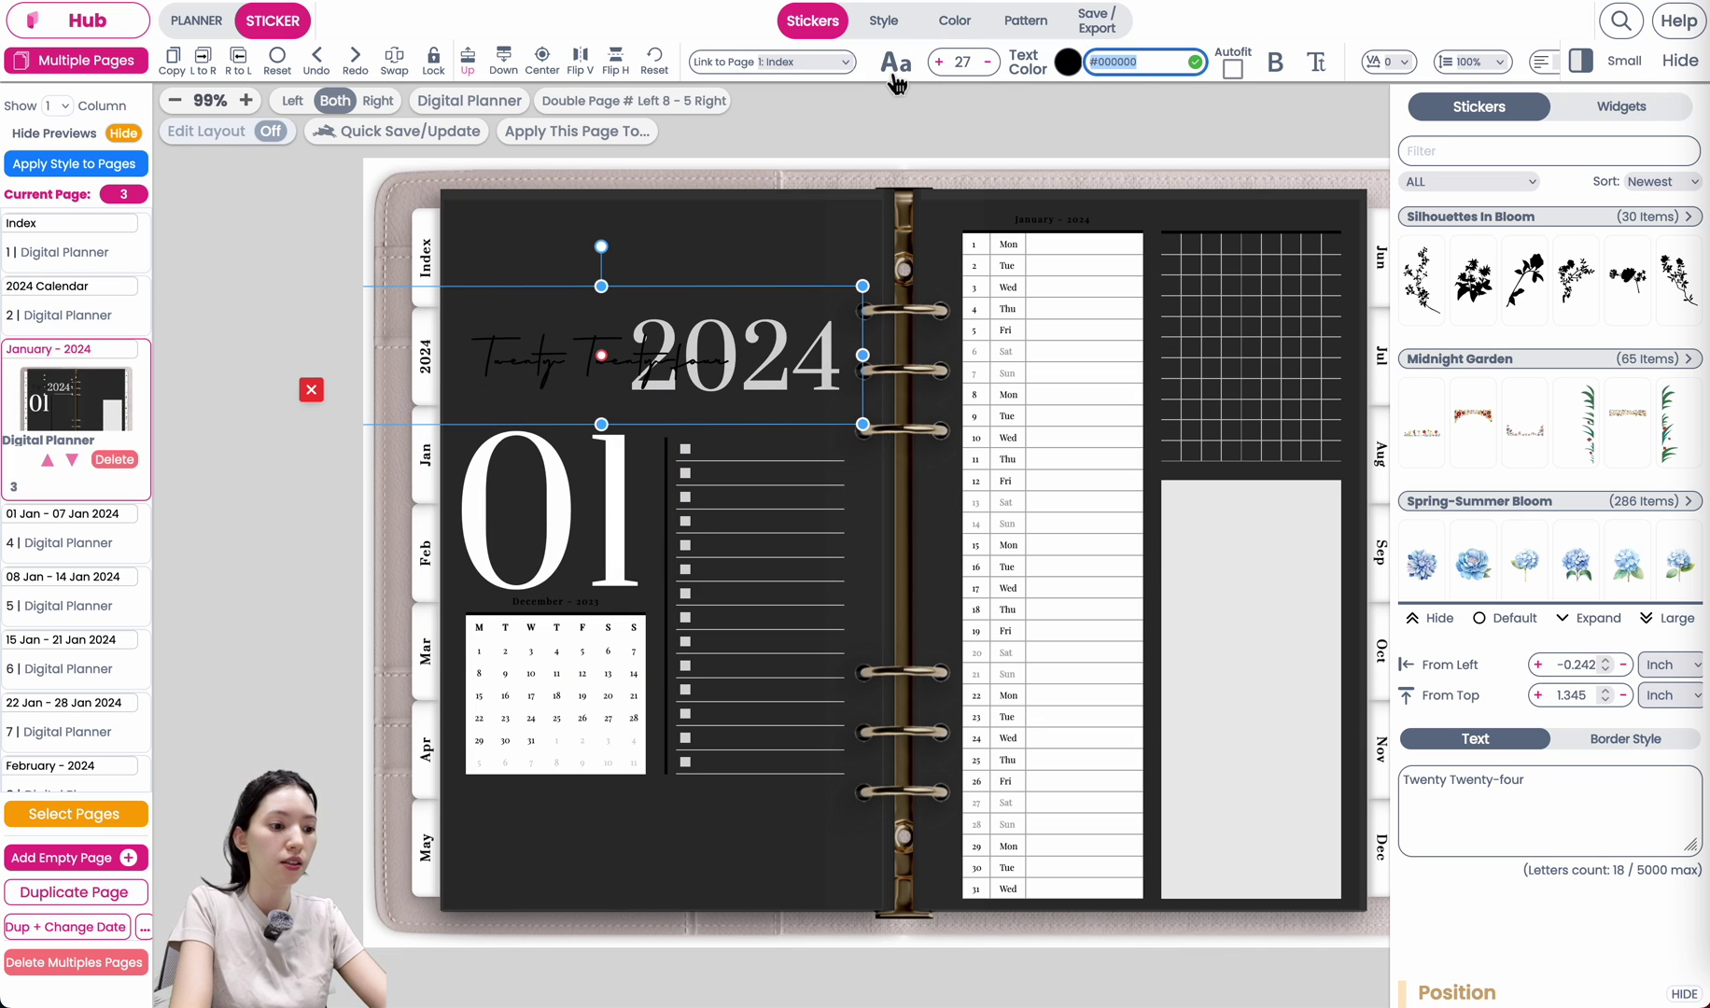
text(WHITE)
key(Return)
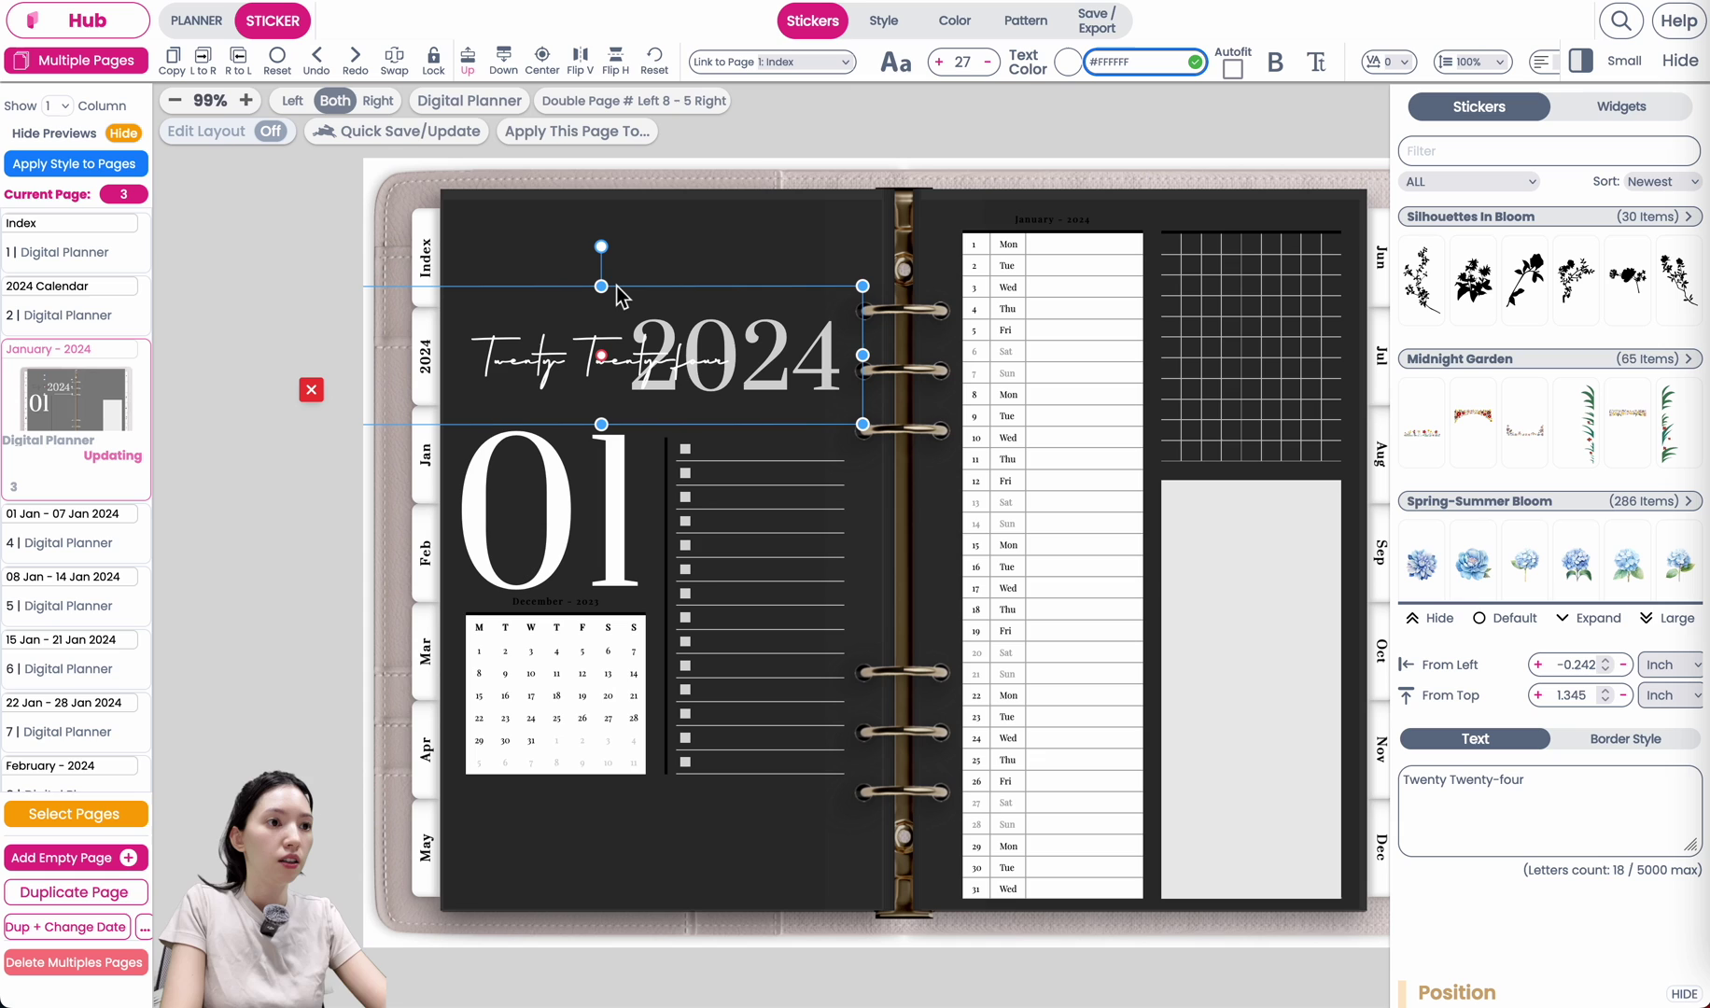
click(703, 248)
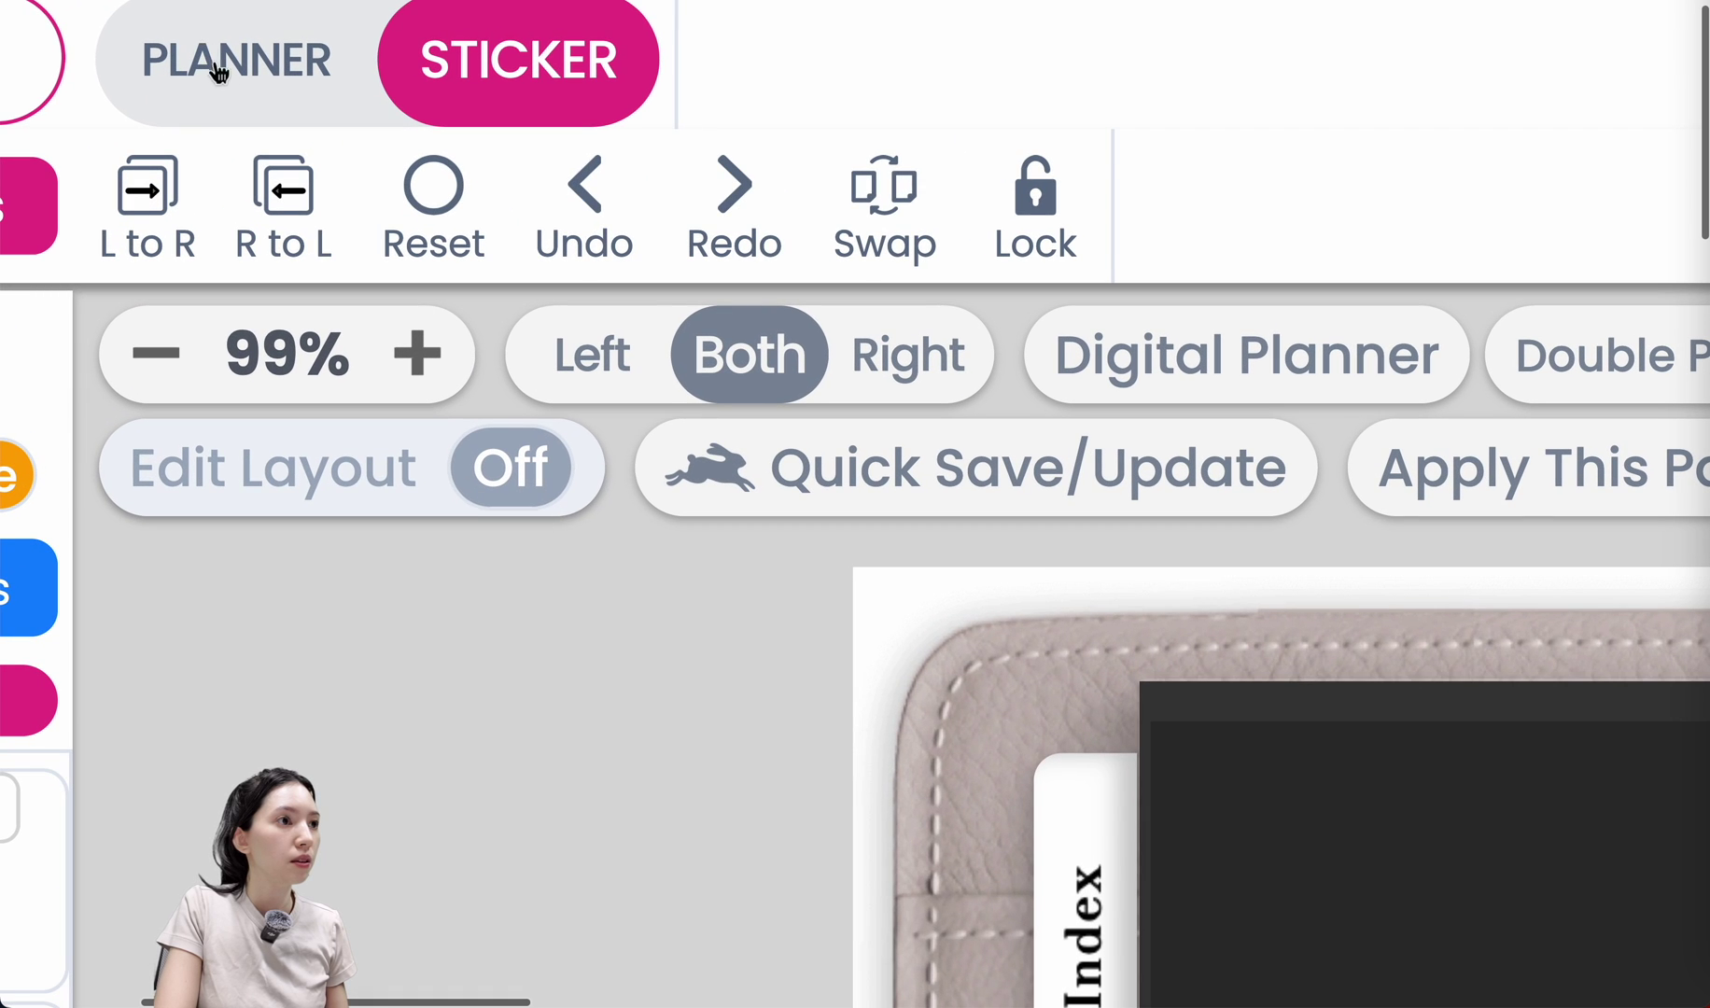
Switch back to planner editing and make the background of the monthly calendar widget below the "01" transparent.
click(195, 21)
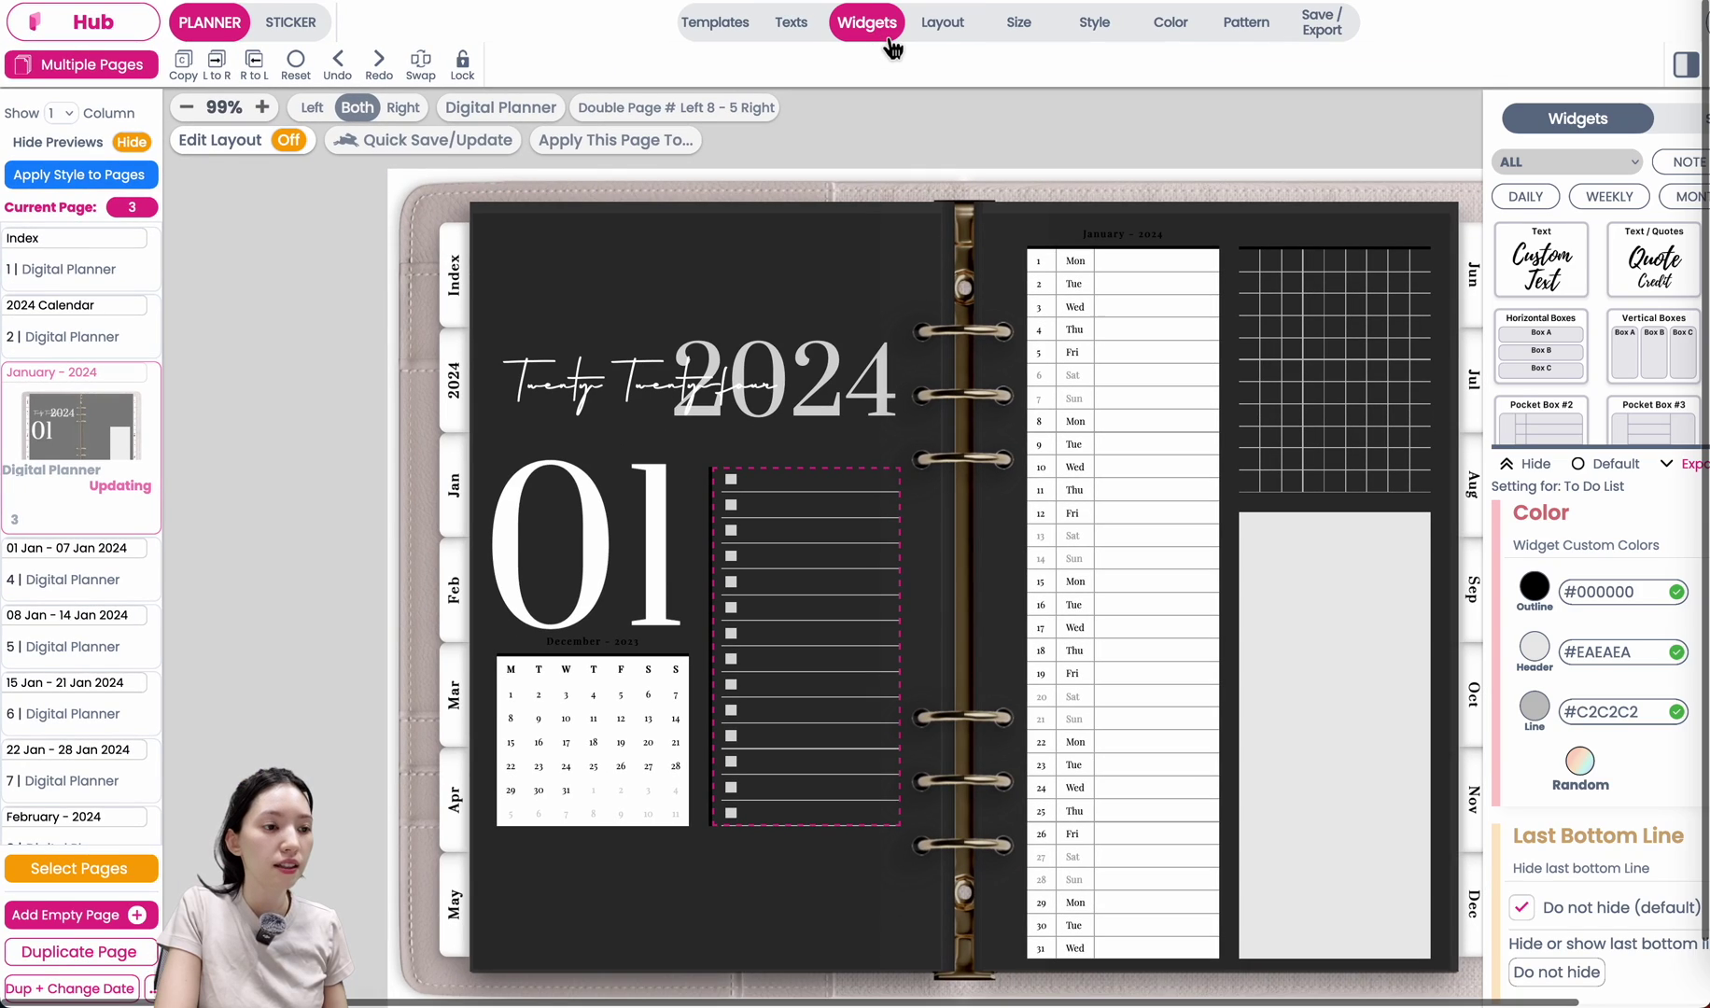
scroll(537, 780, up, 5)
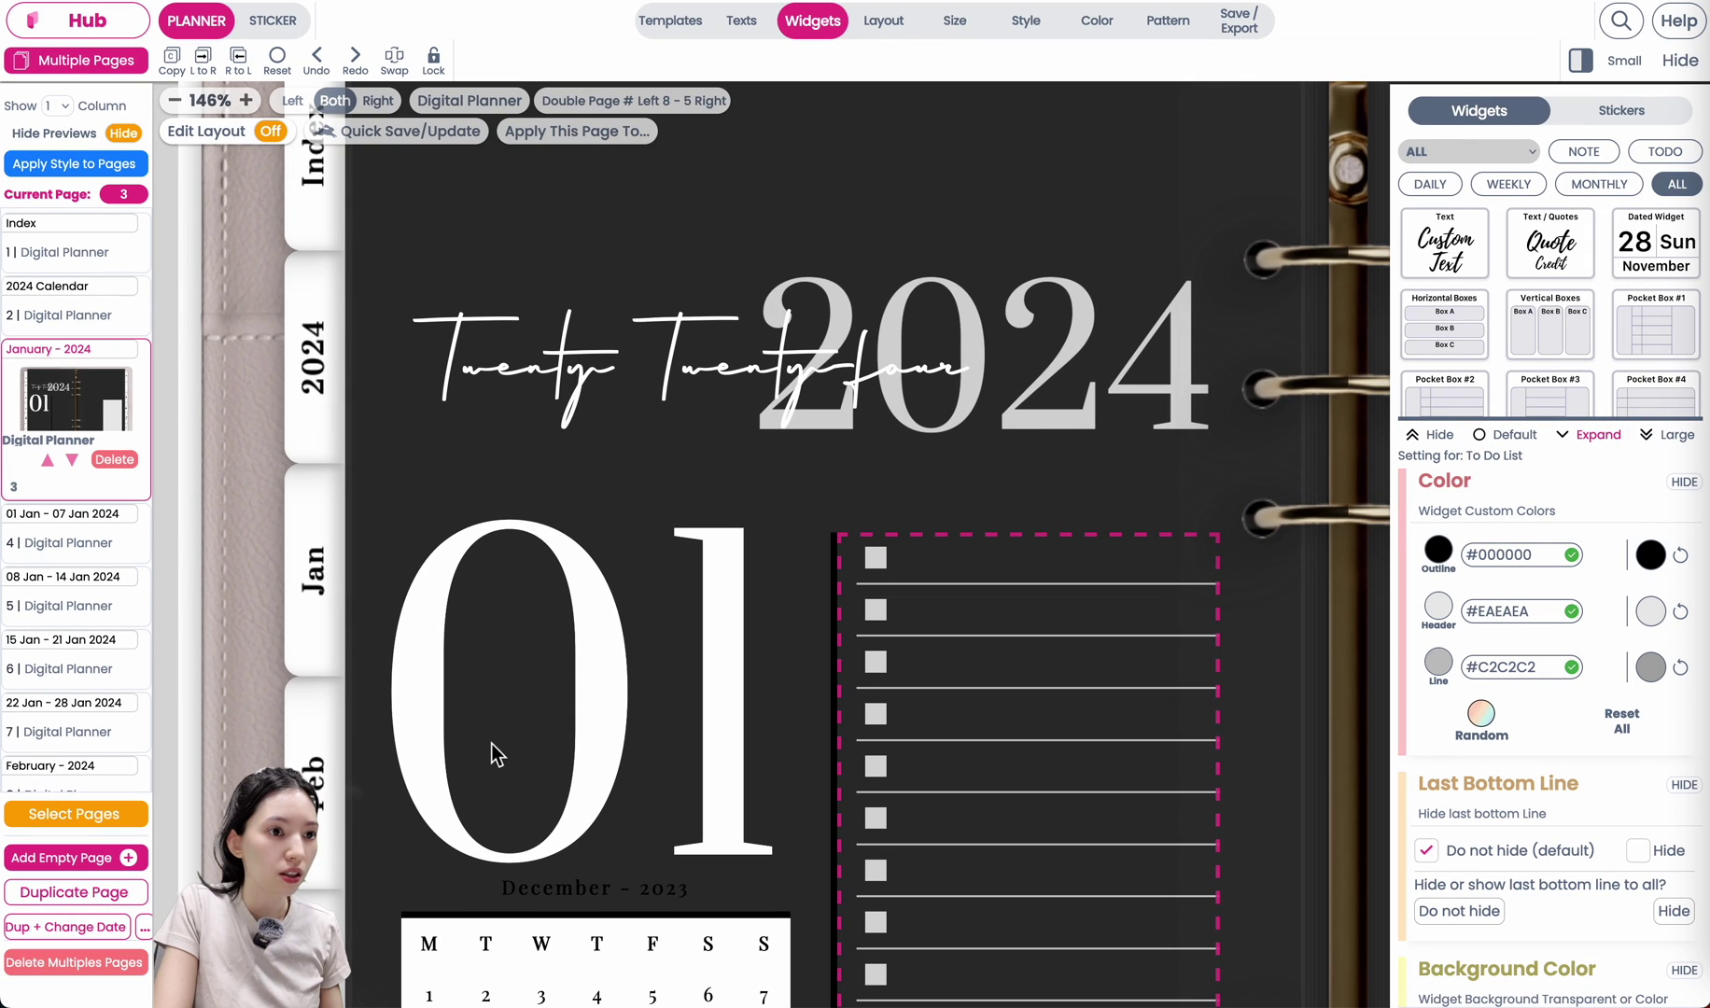
scroll(492, 744, down, 5)
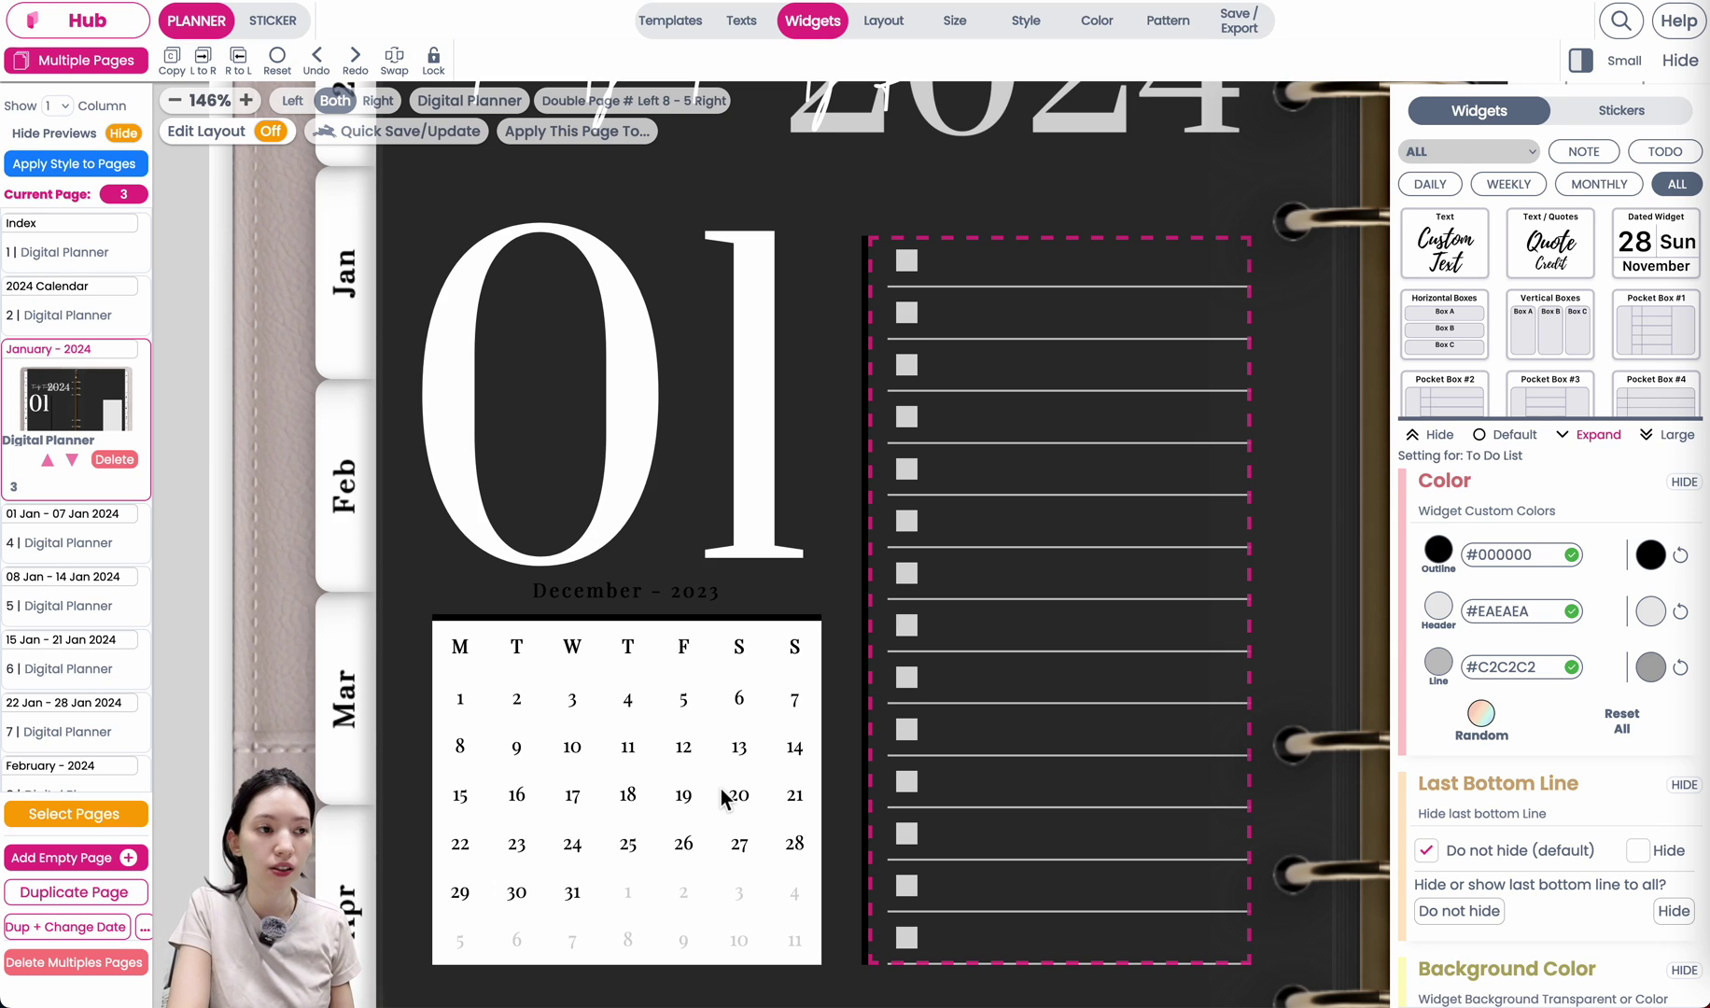
click(693, 825)
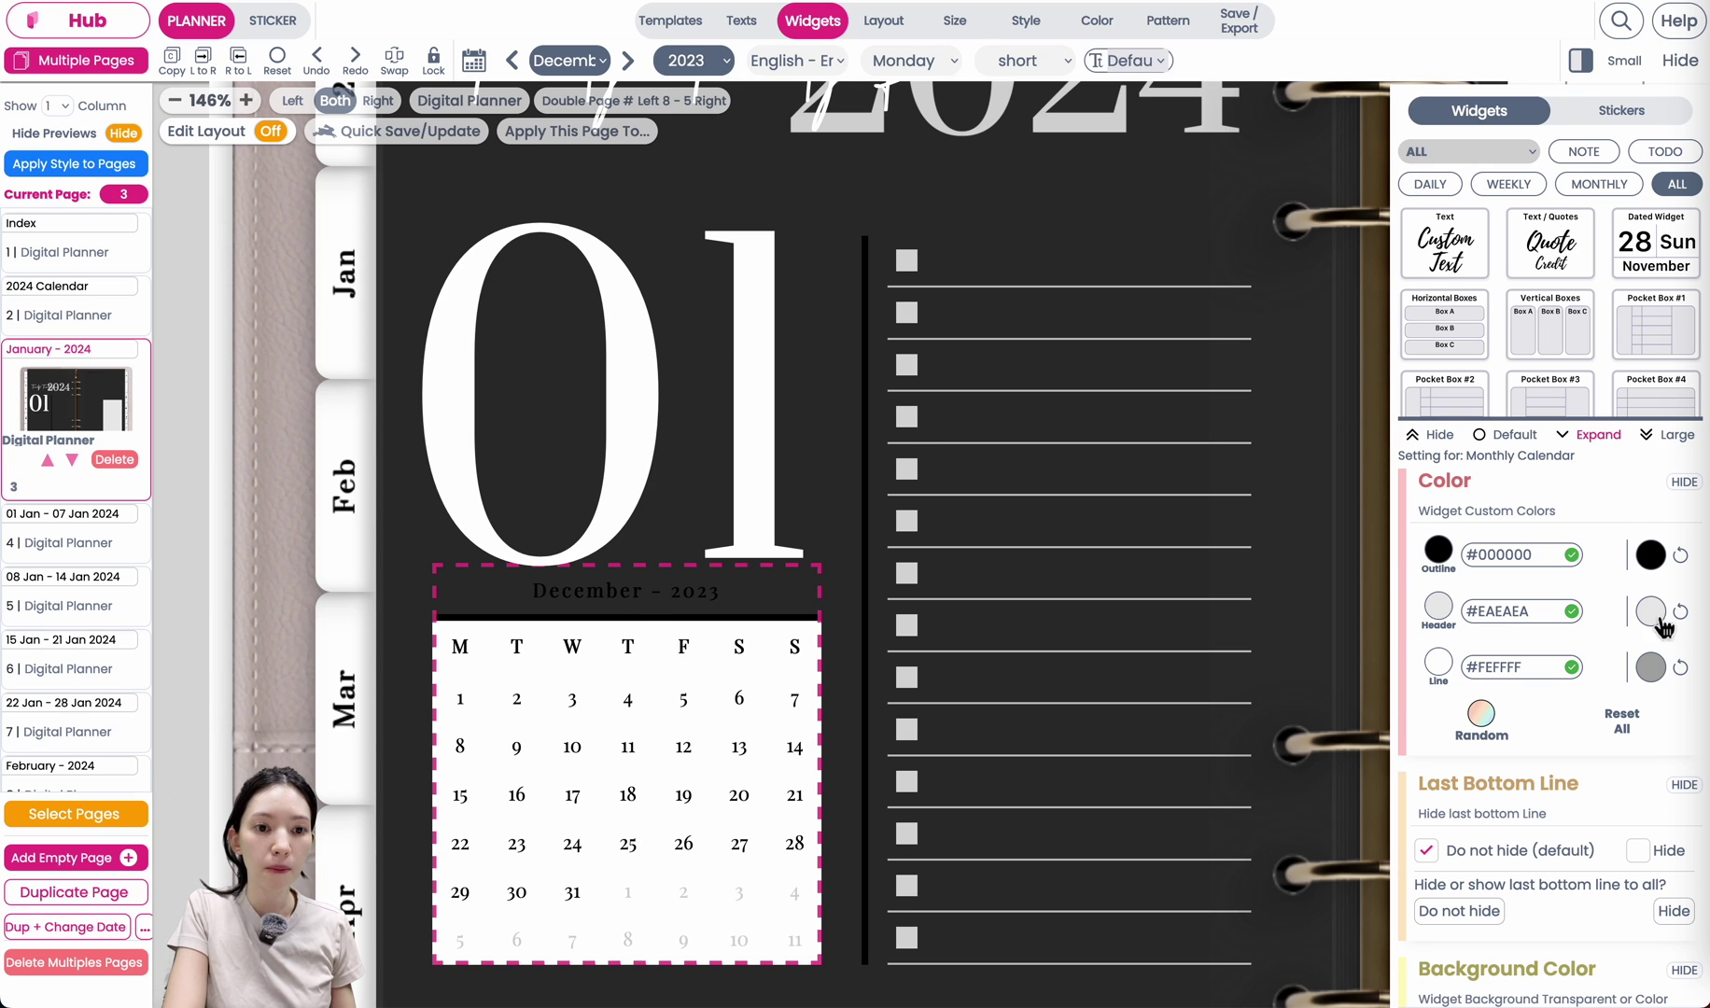
scroll(1603, 729, down, 3)
scroll(1533, 674, down, 2)
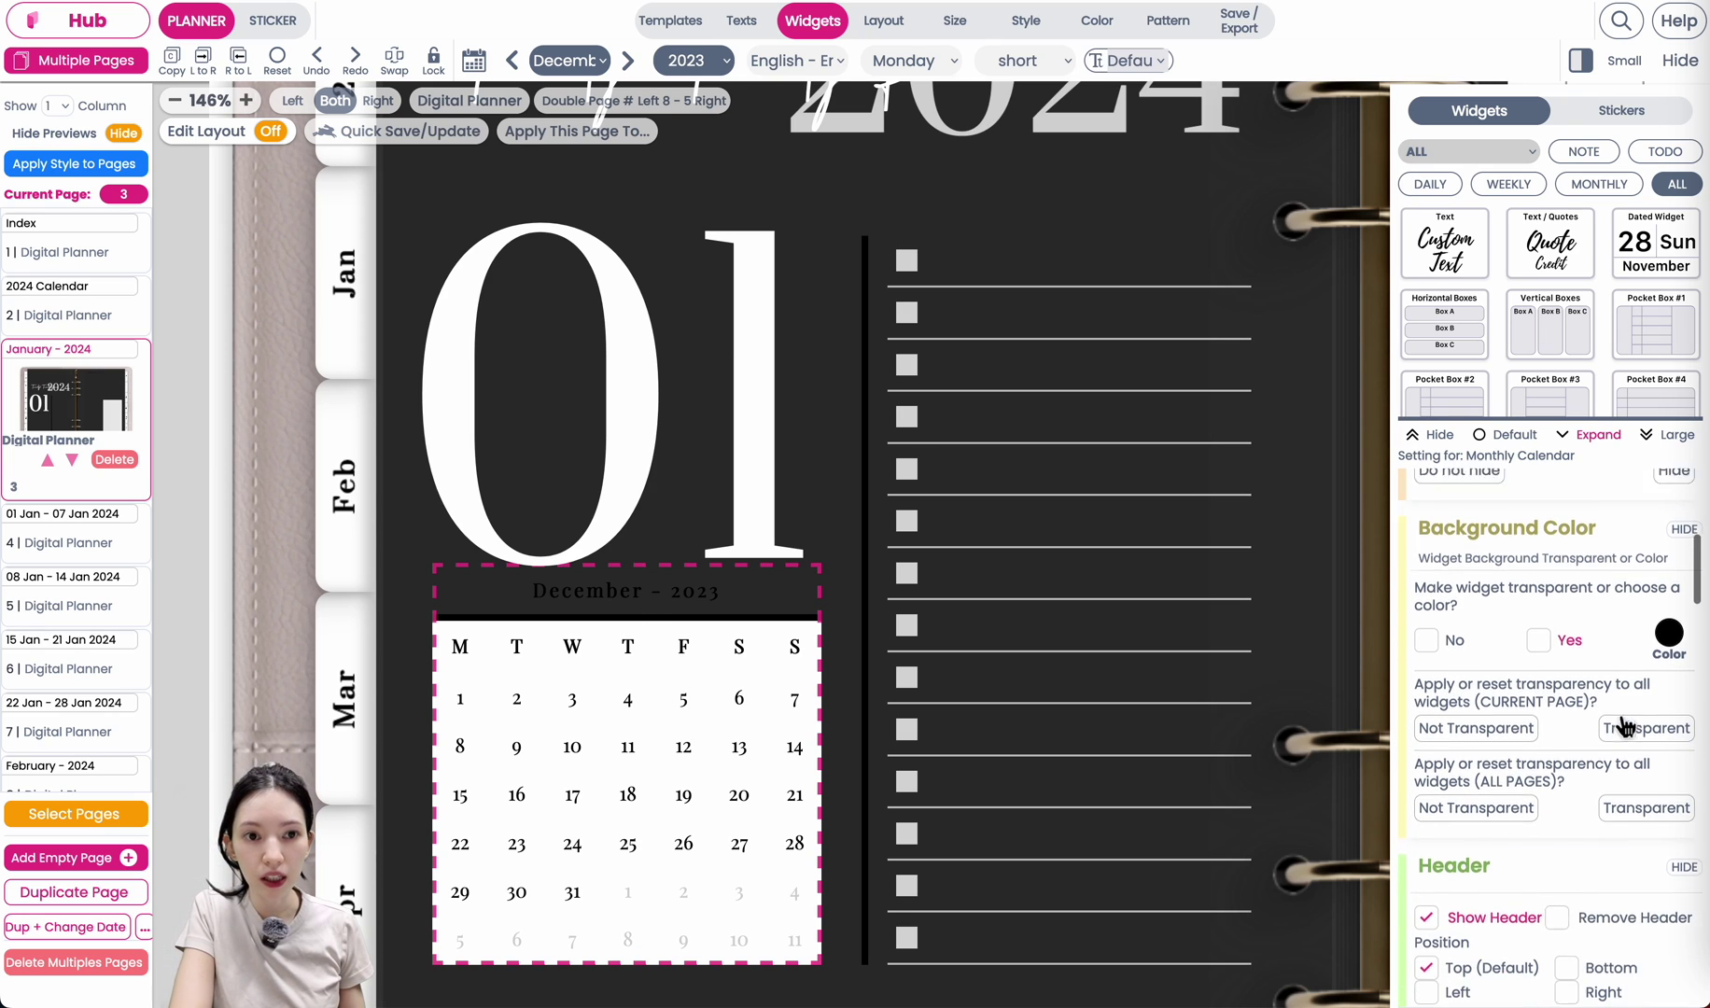
click(1542, 616)
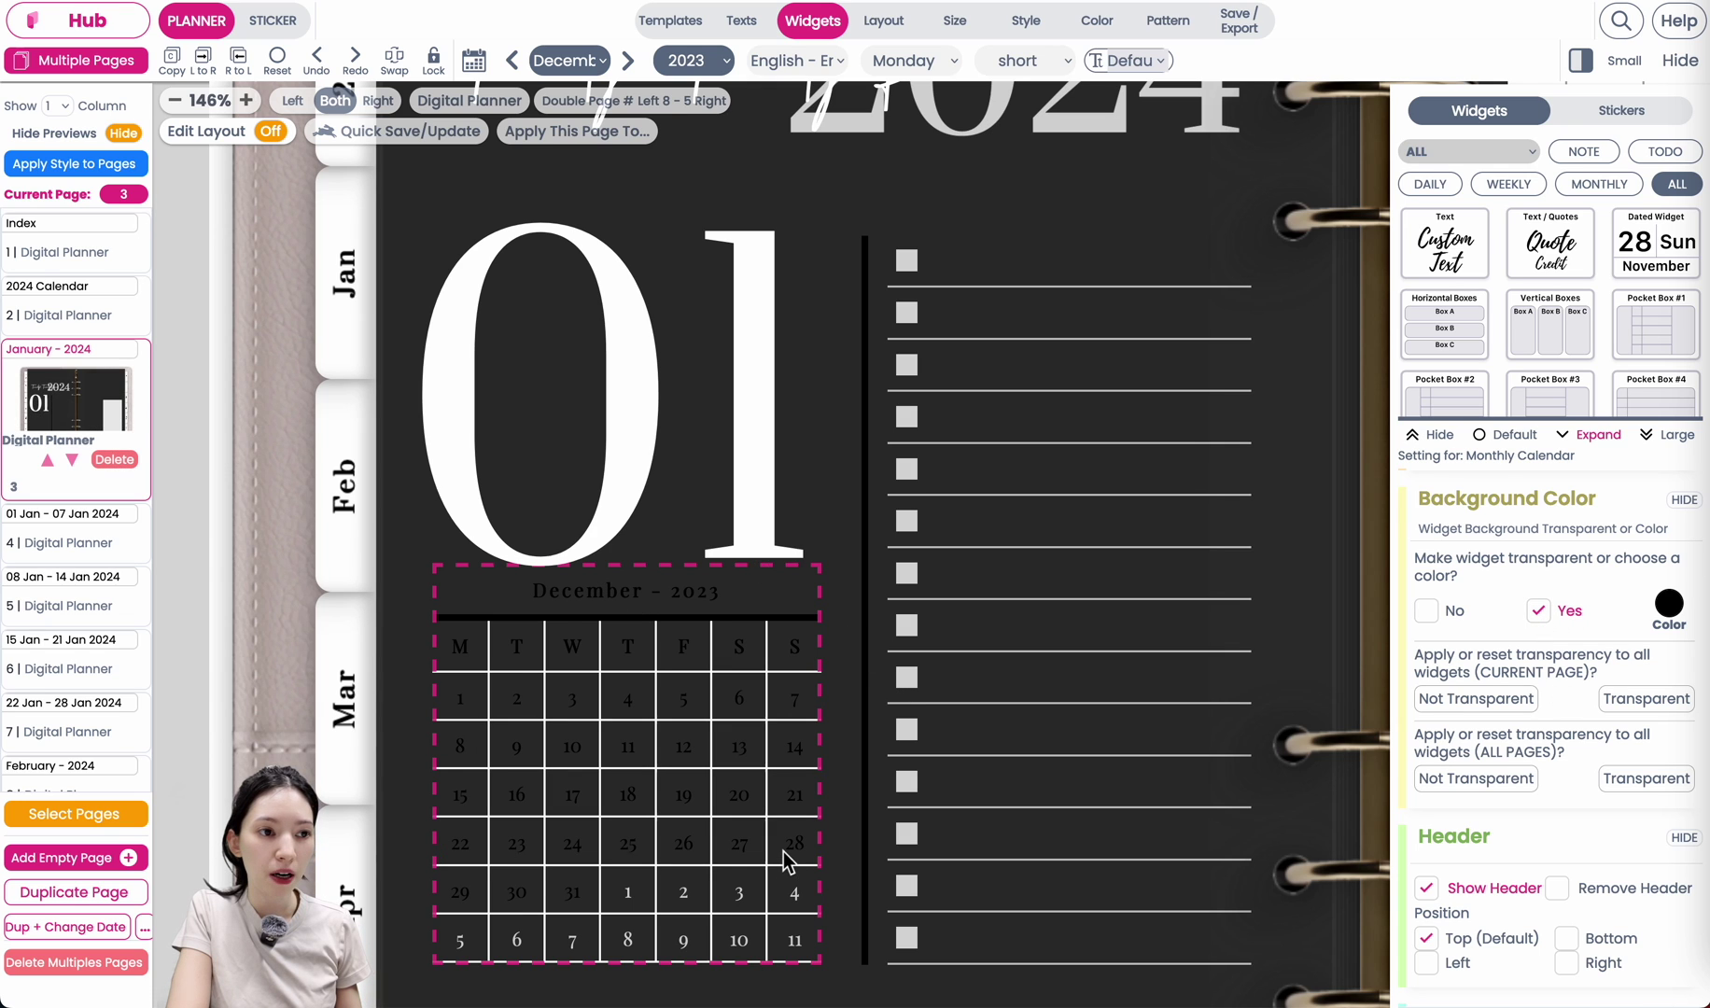
Make the background of the Perpetual Calendar widget on the right January page transparent.
scroll(781, 848, right, 10)
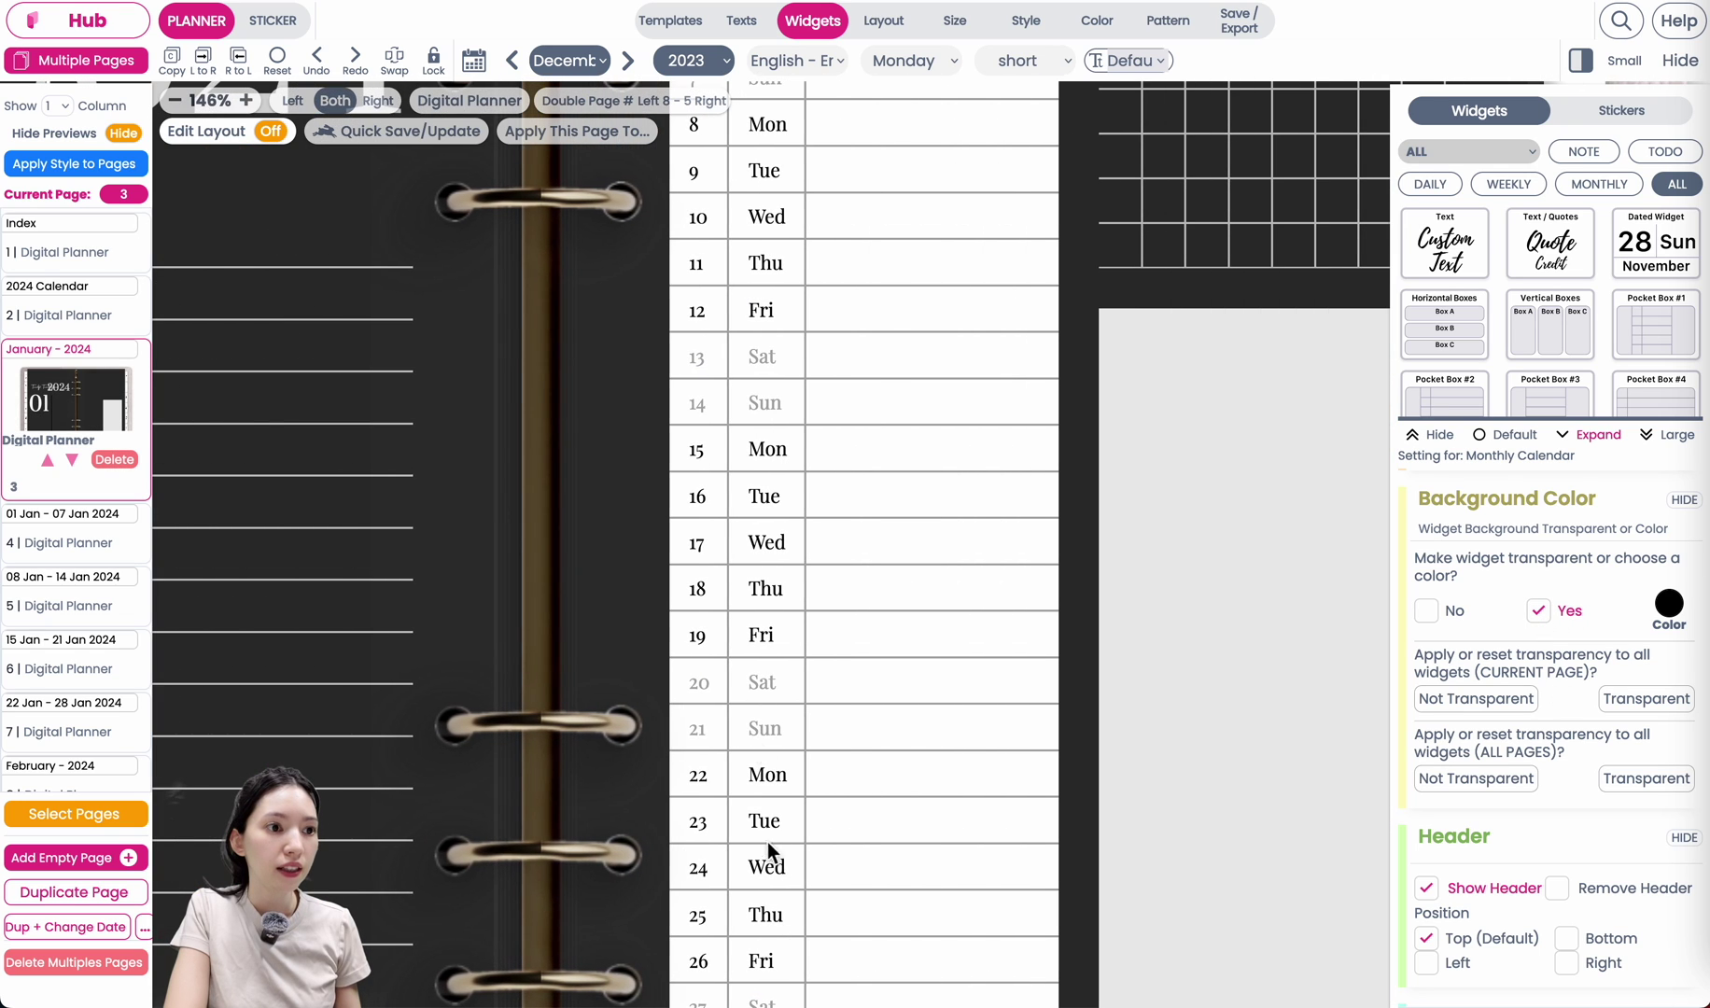
scroll(828, 513, up, 5)
click(835, 469)
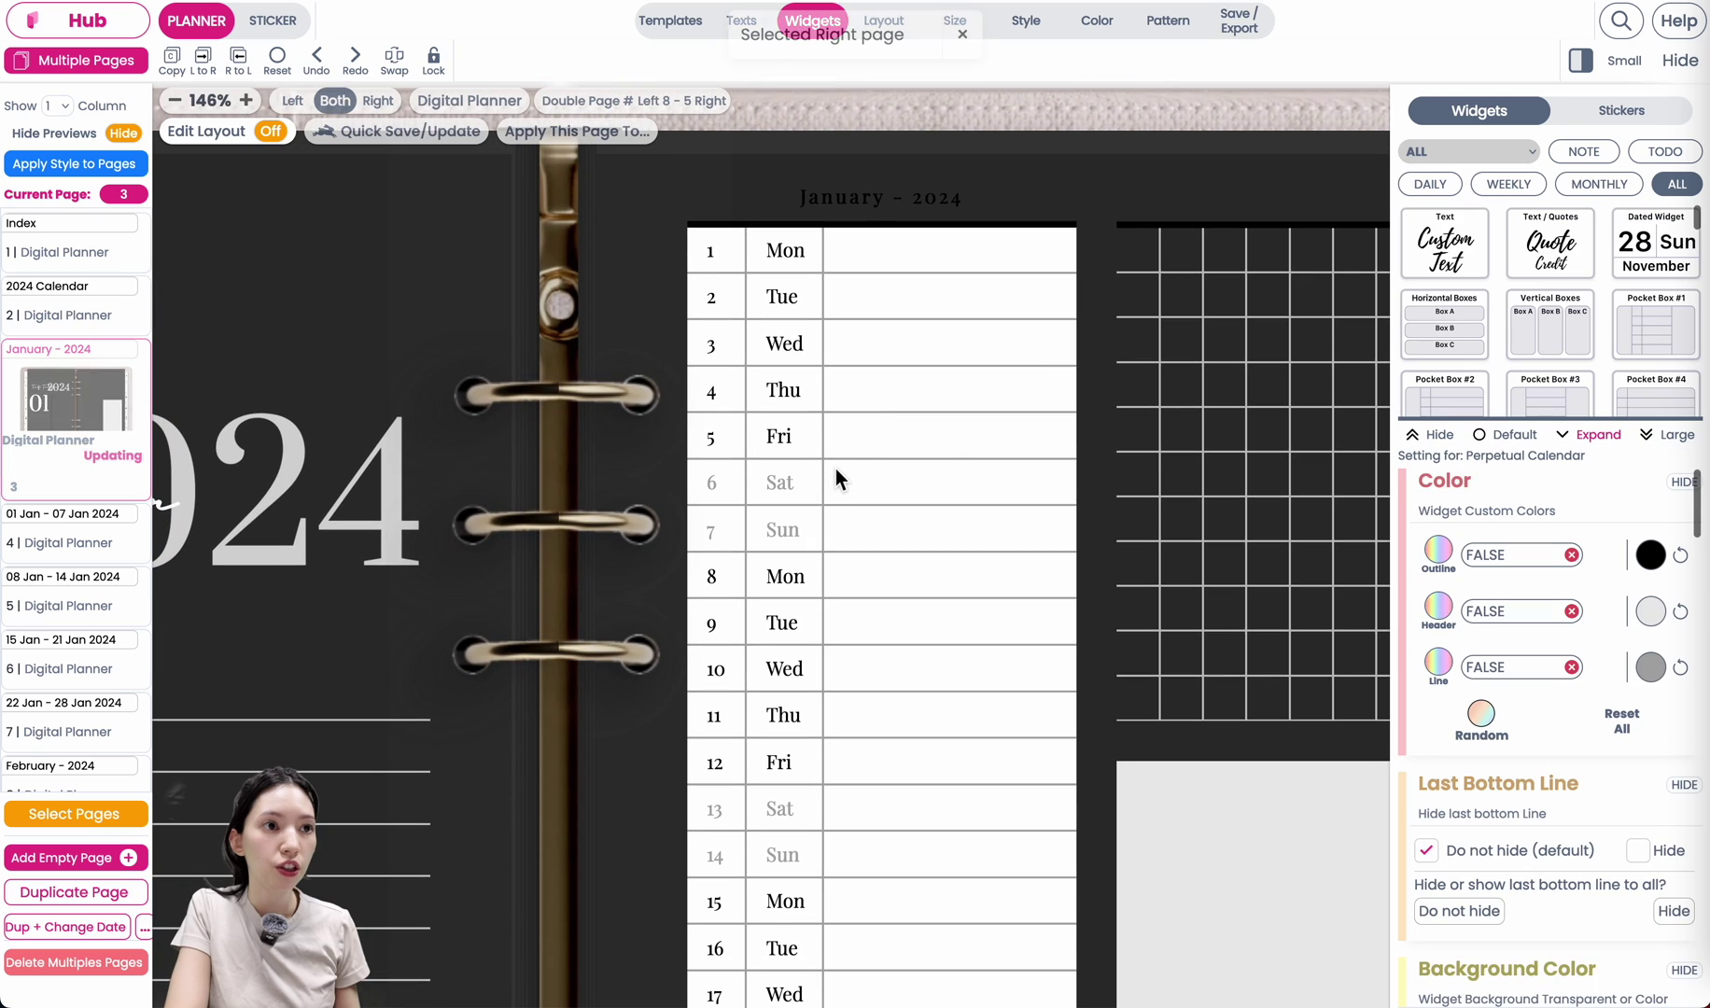
scroll(979, 292, down, 3)
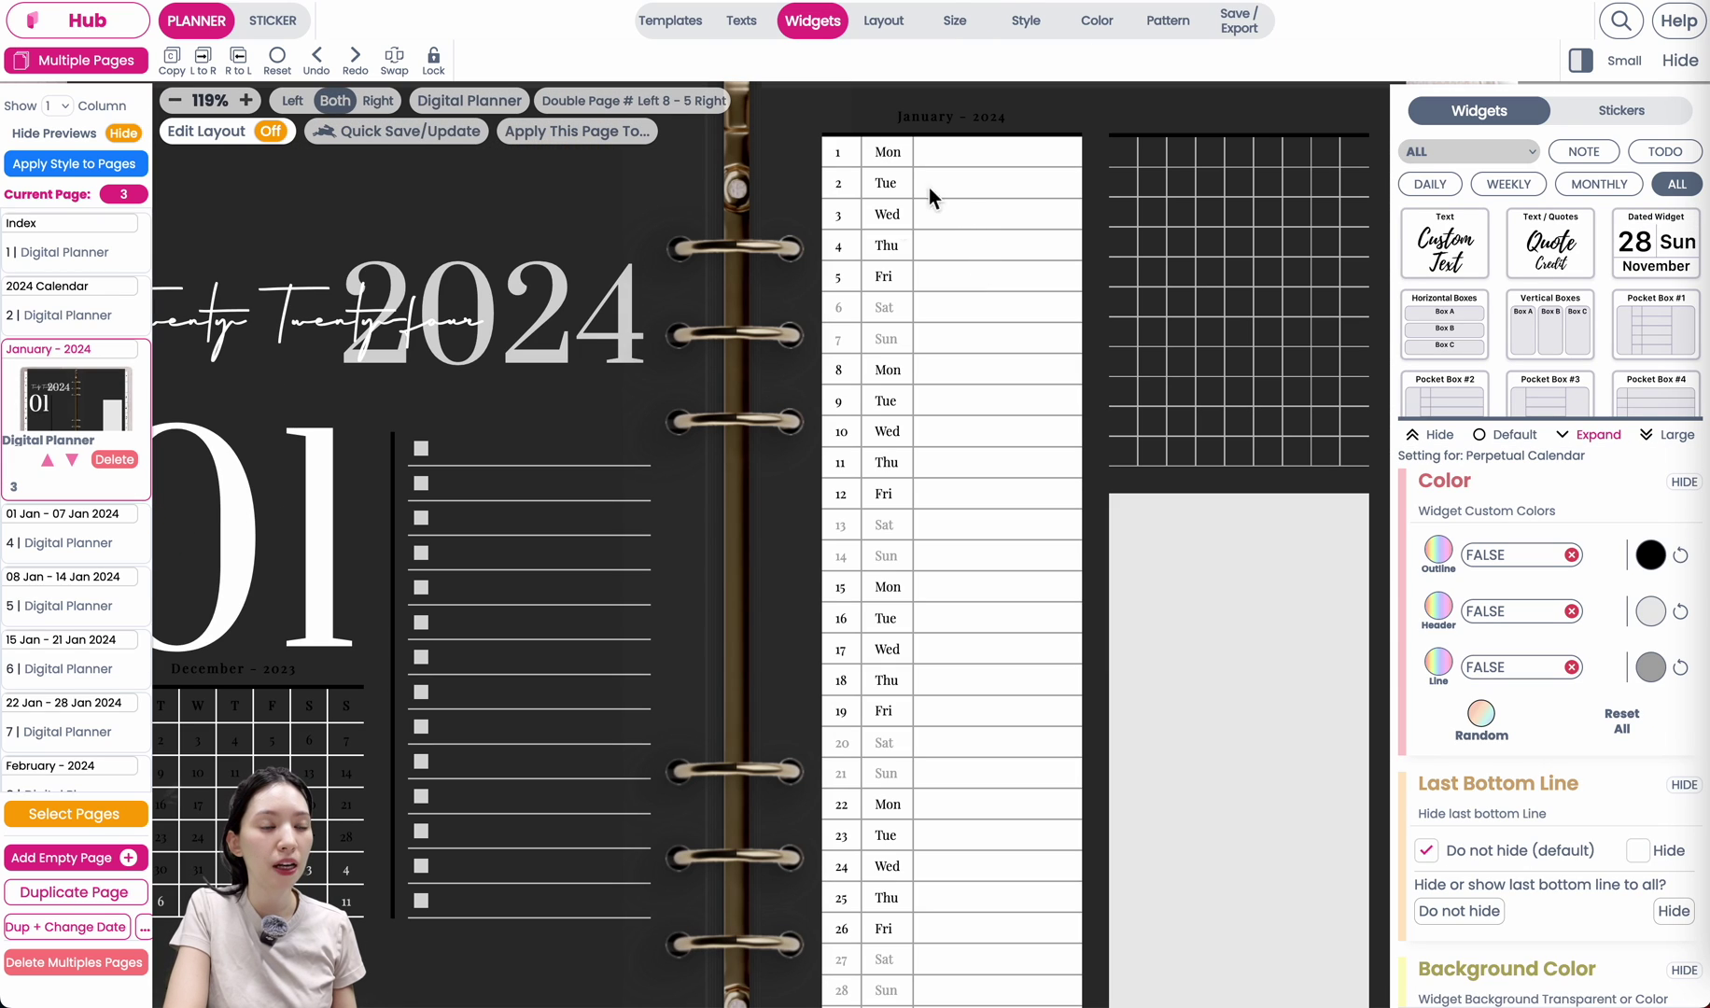
scroll(1509, 848, down, 15)
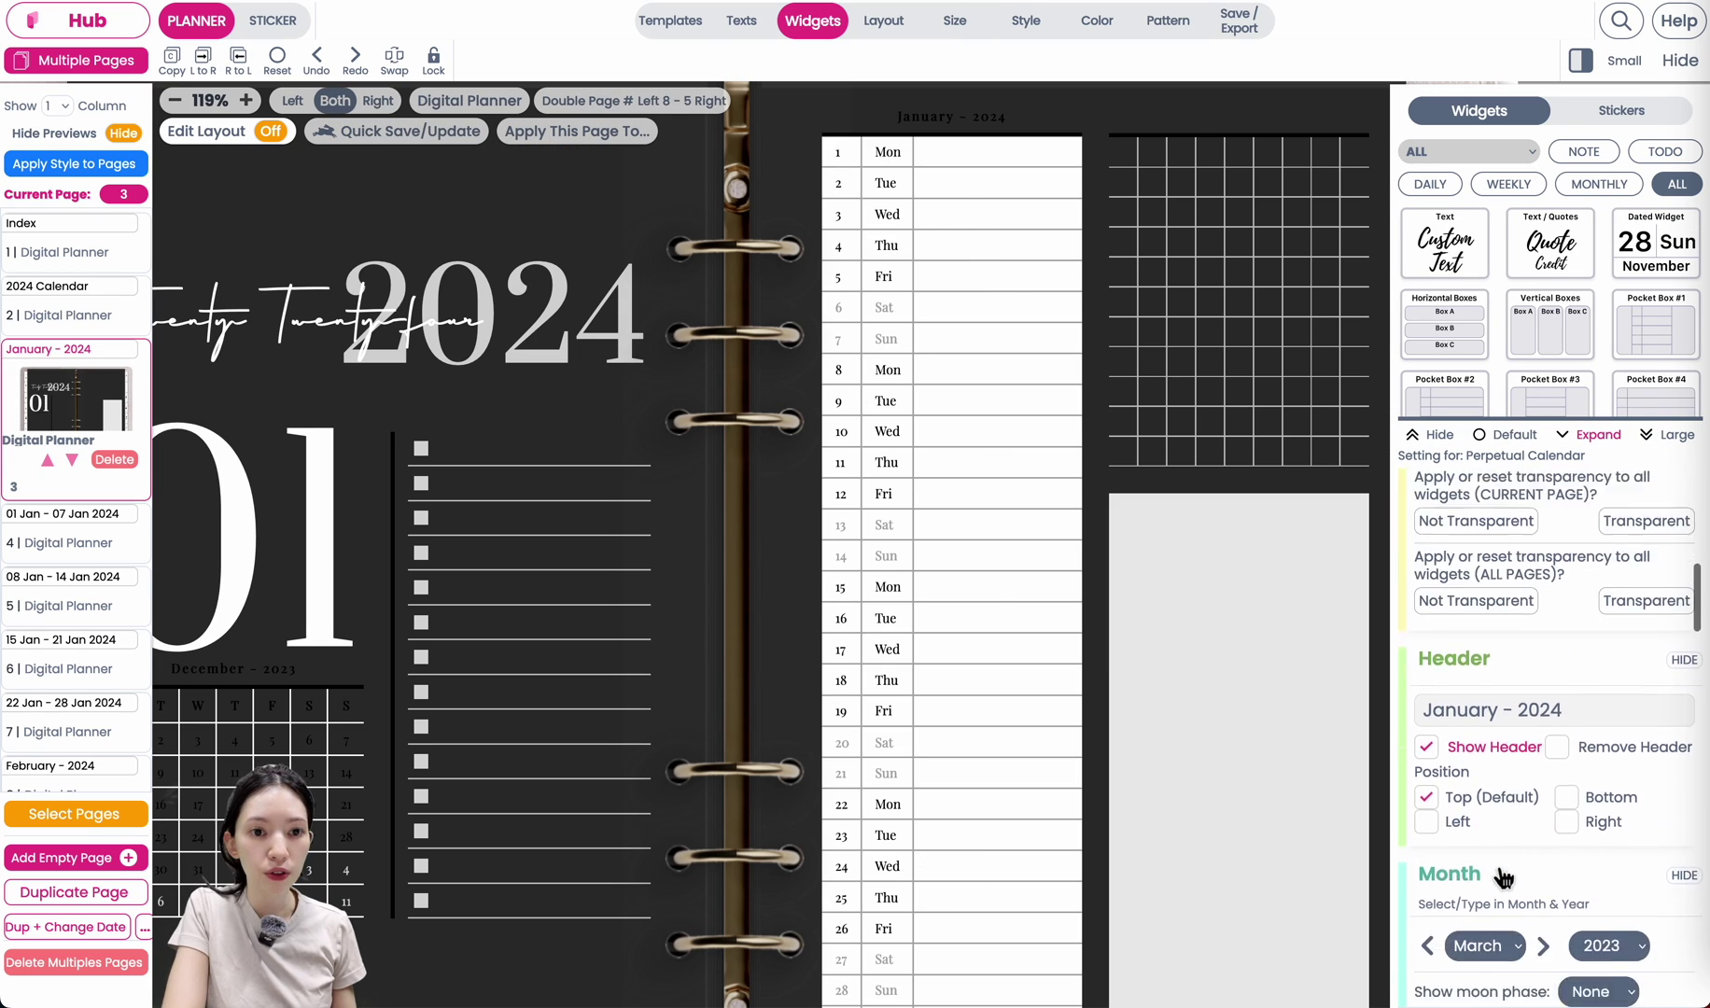
scroll(1493, 868, up, 8)
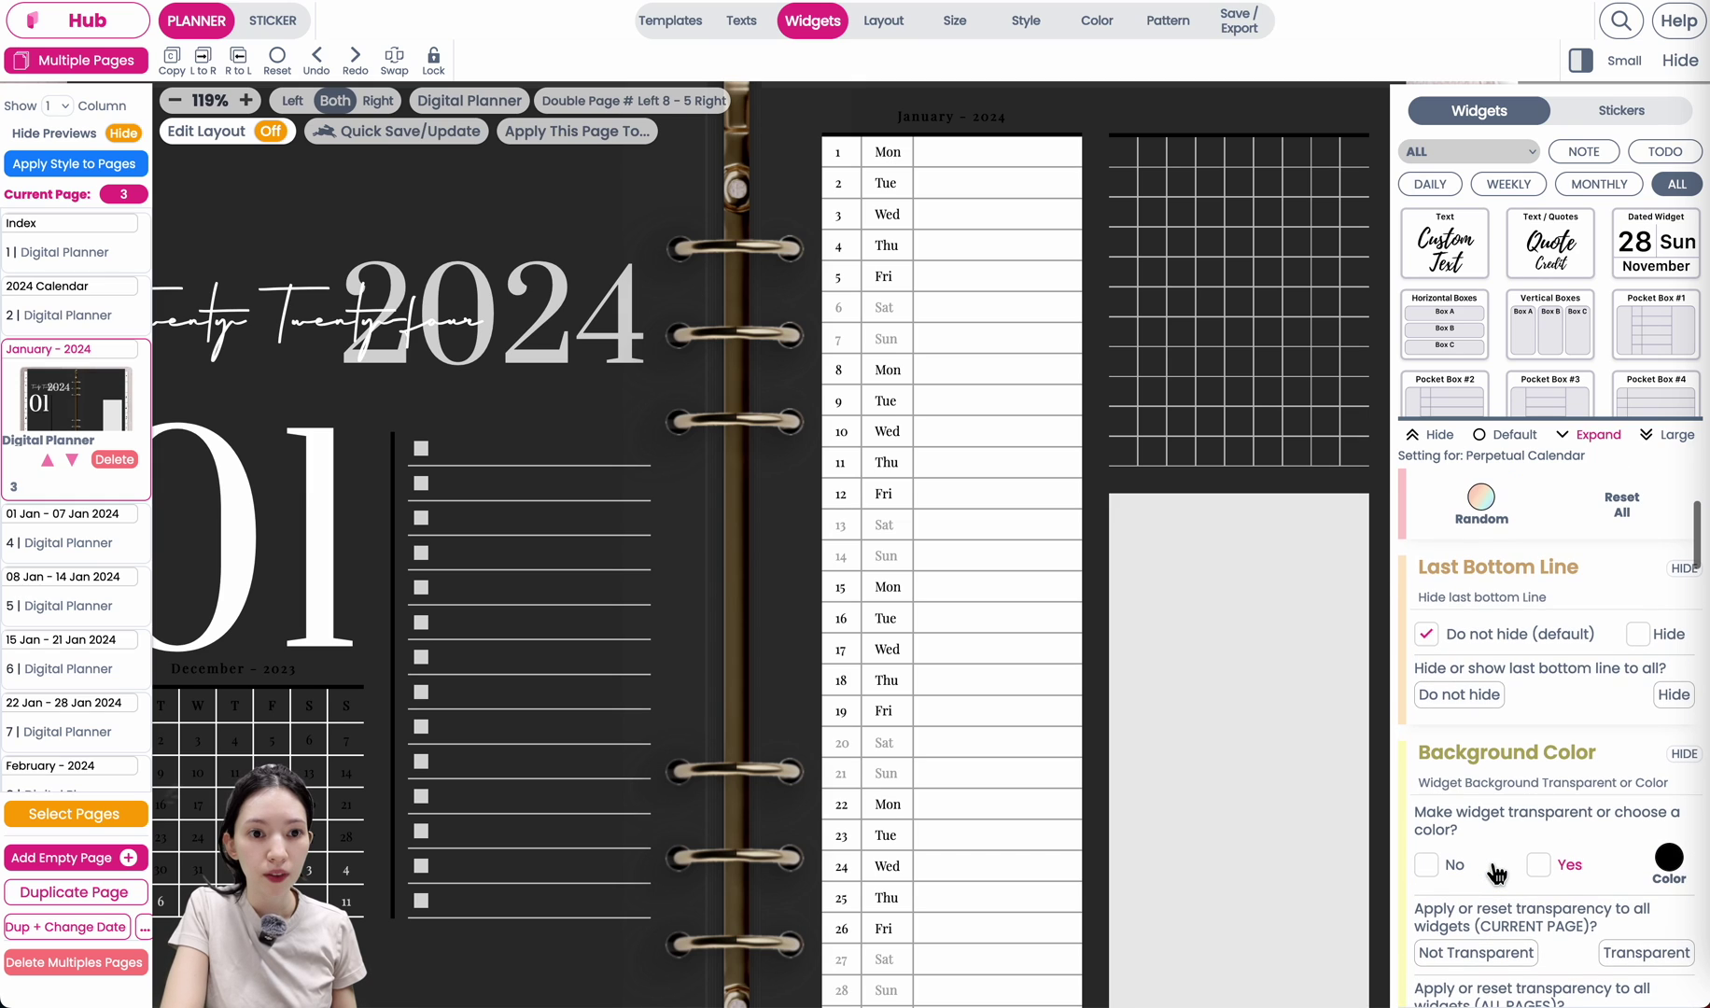
click(1539, 877)
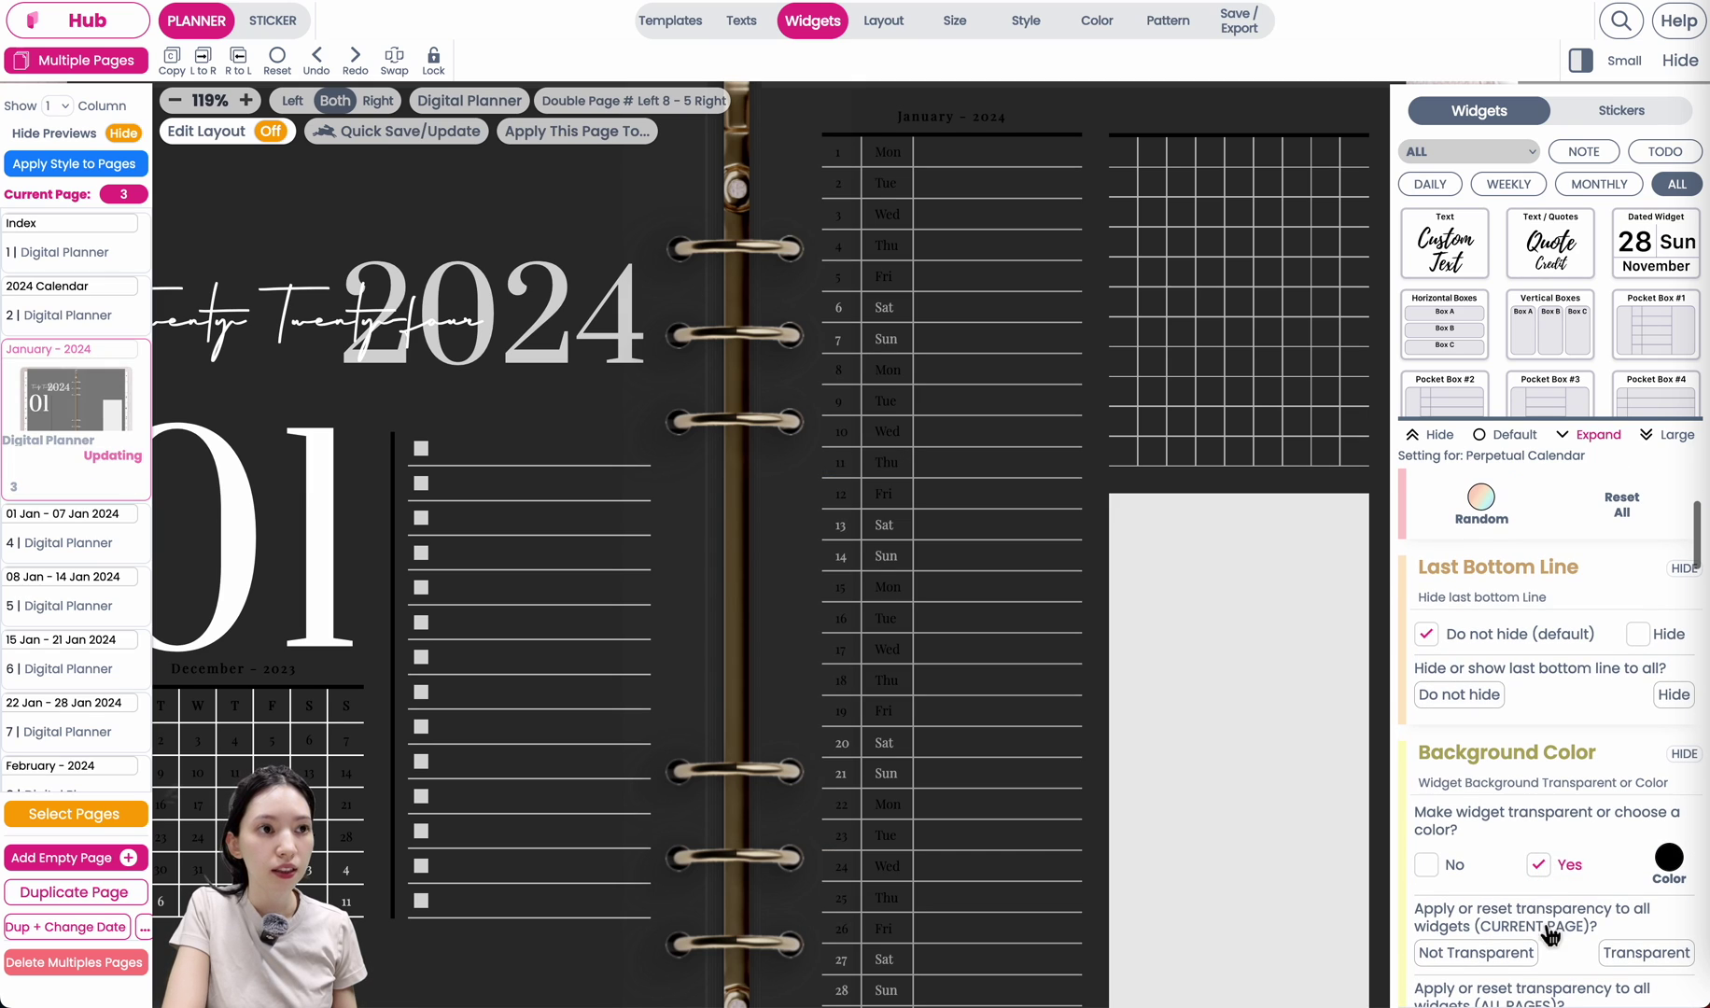
Select the Four Boxes widget on the right January page and examine both pages for colours that do not suit the dark background.
scroll(1004, 539, down, 3)
scroll(1004, 539, right, 3)
click(1004, 540)
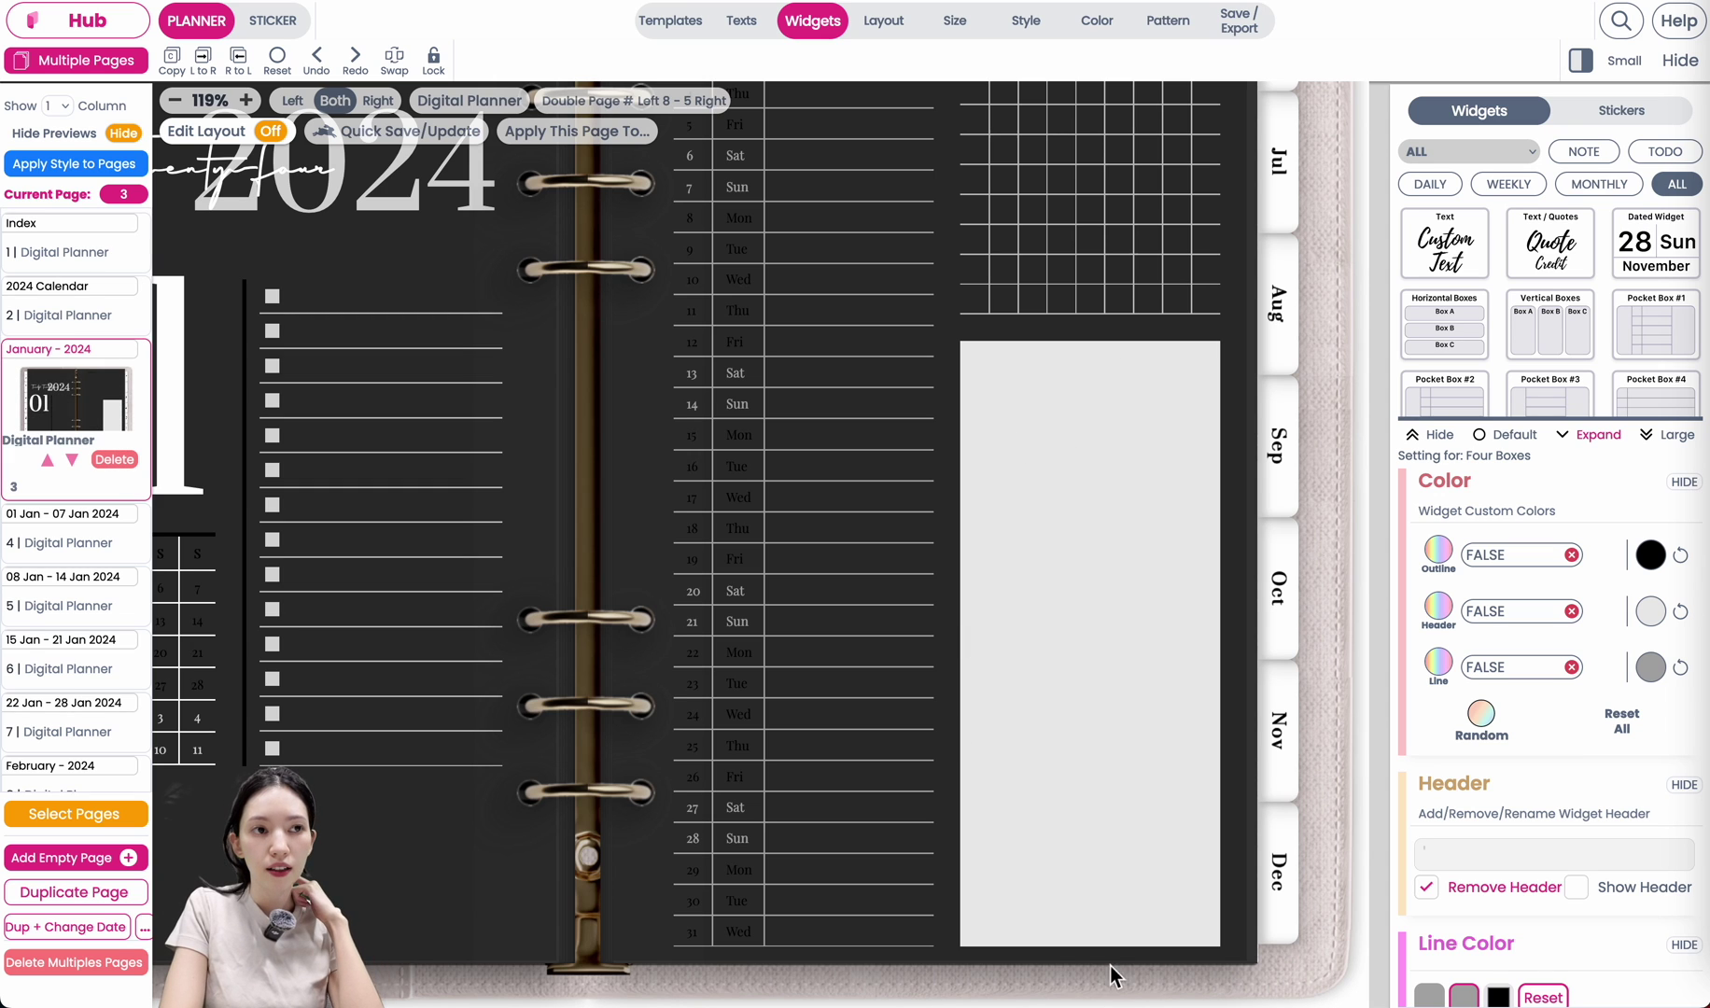
scroll(1105, 508, up, 1)
scroll(1105, 508, left, 2)
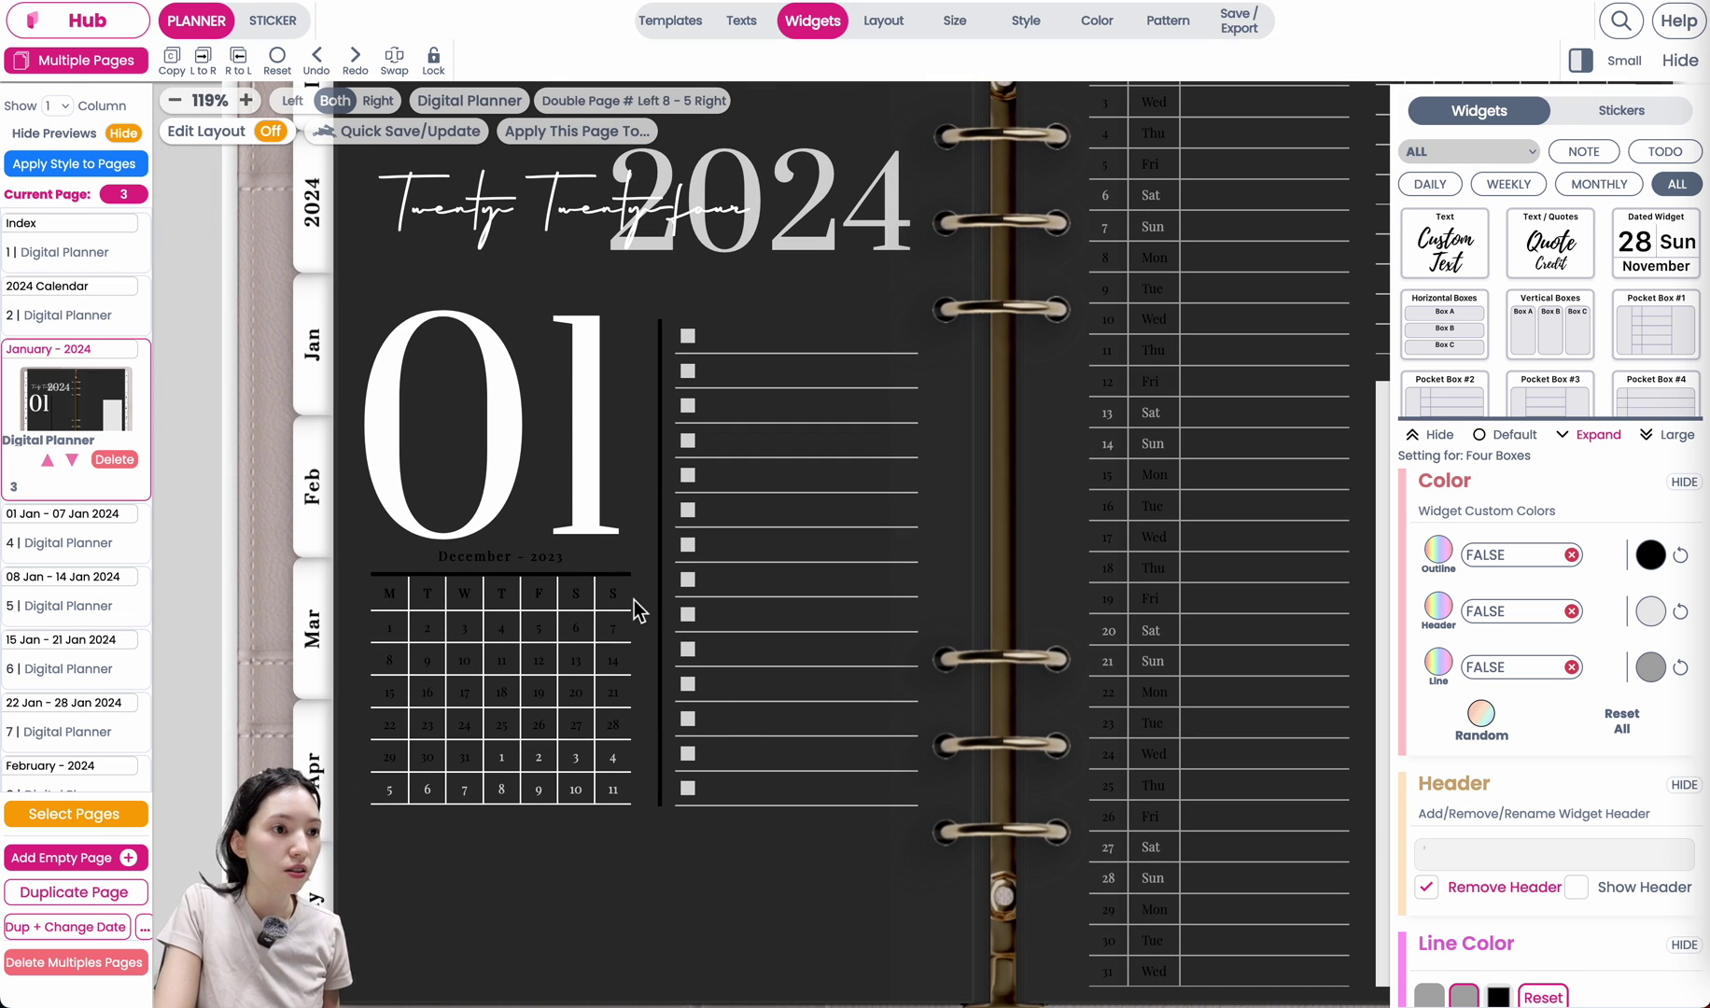
scroll(633, 600, up, 5)
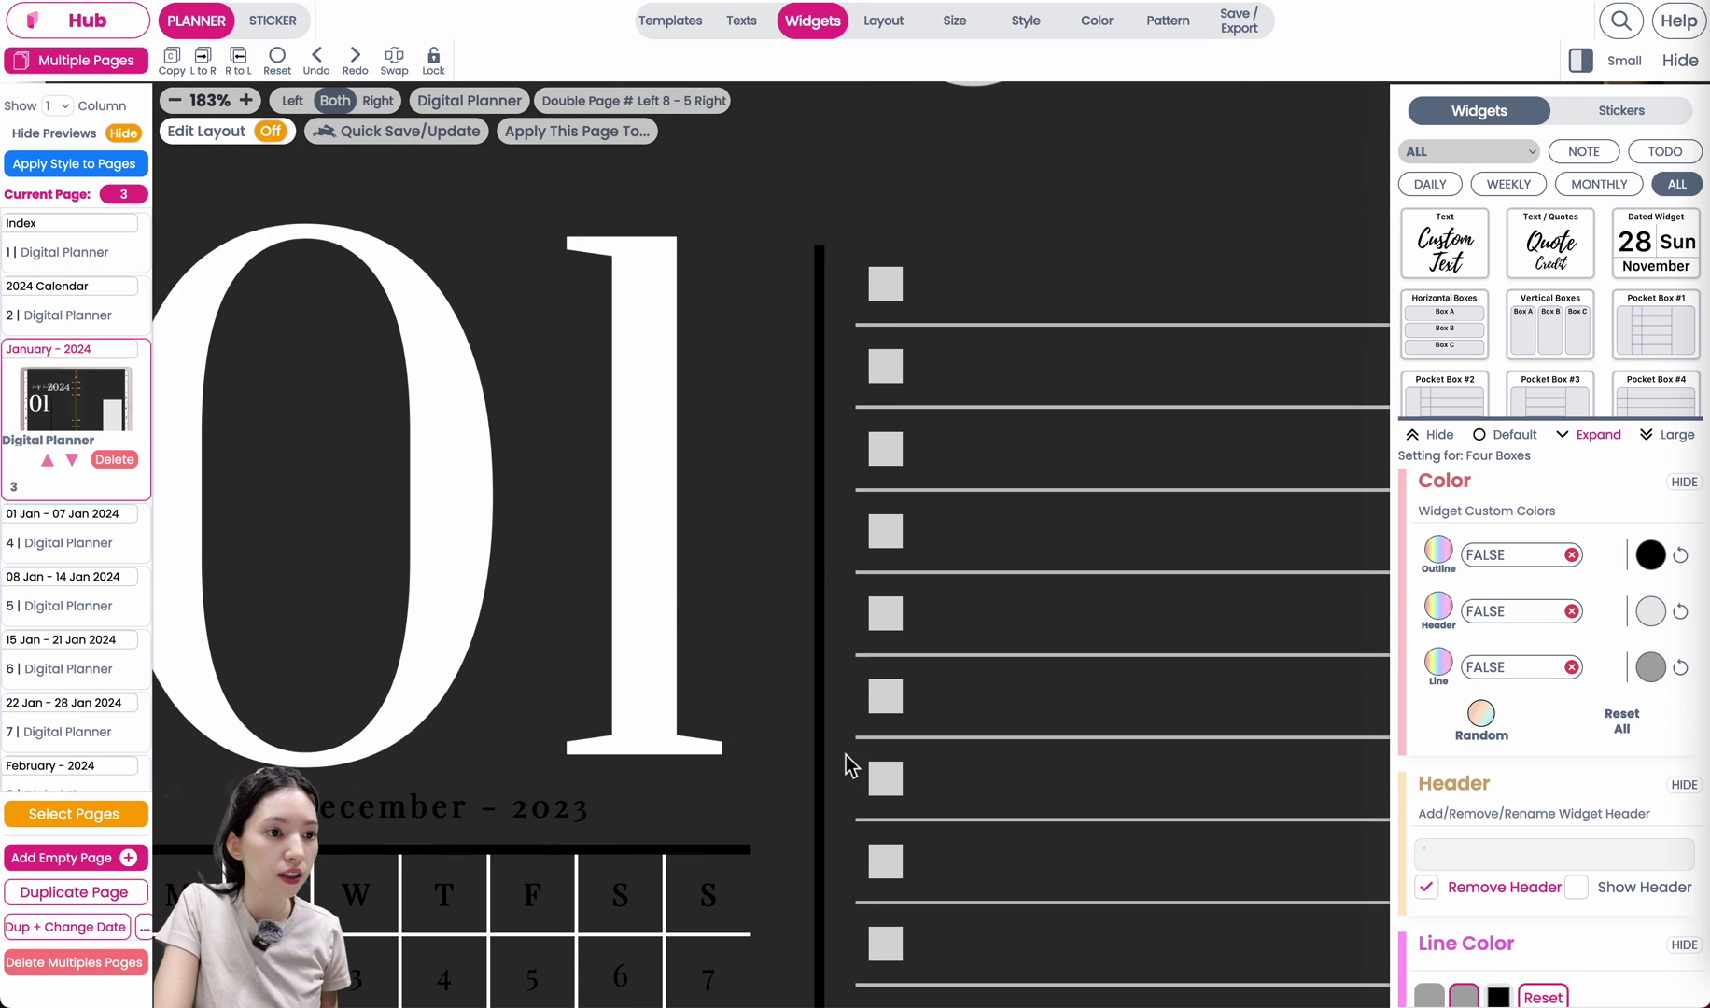
scroll(1051, 584, down, 3)
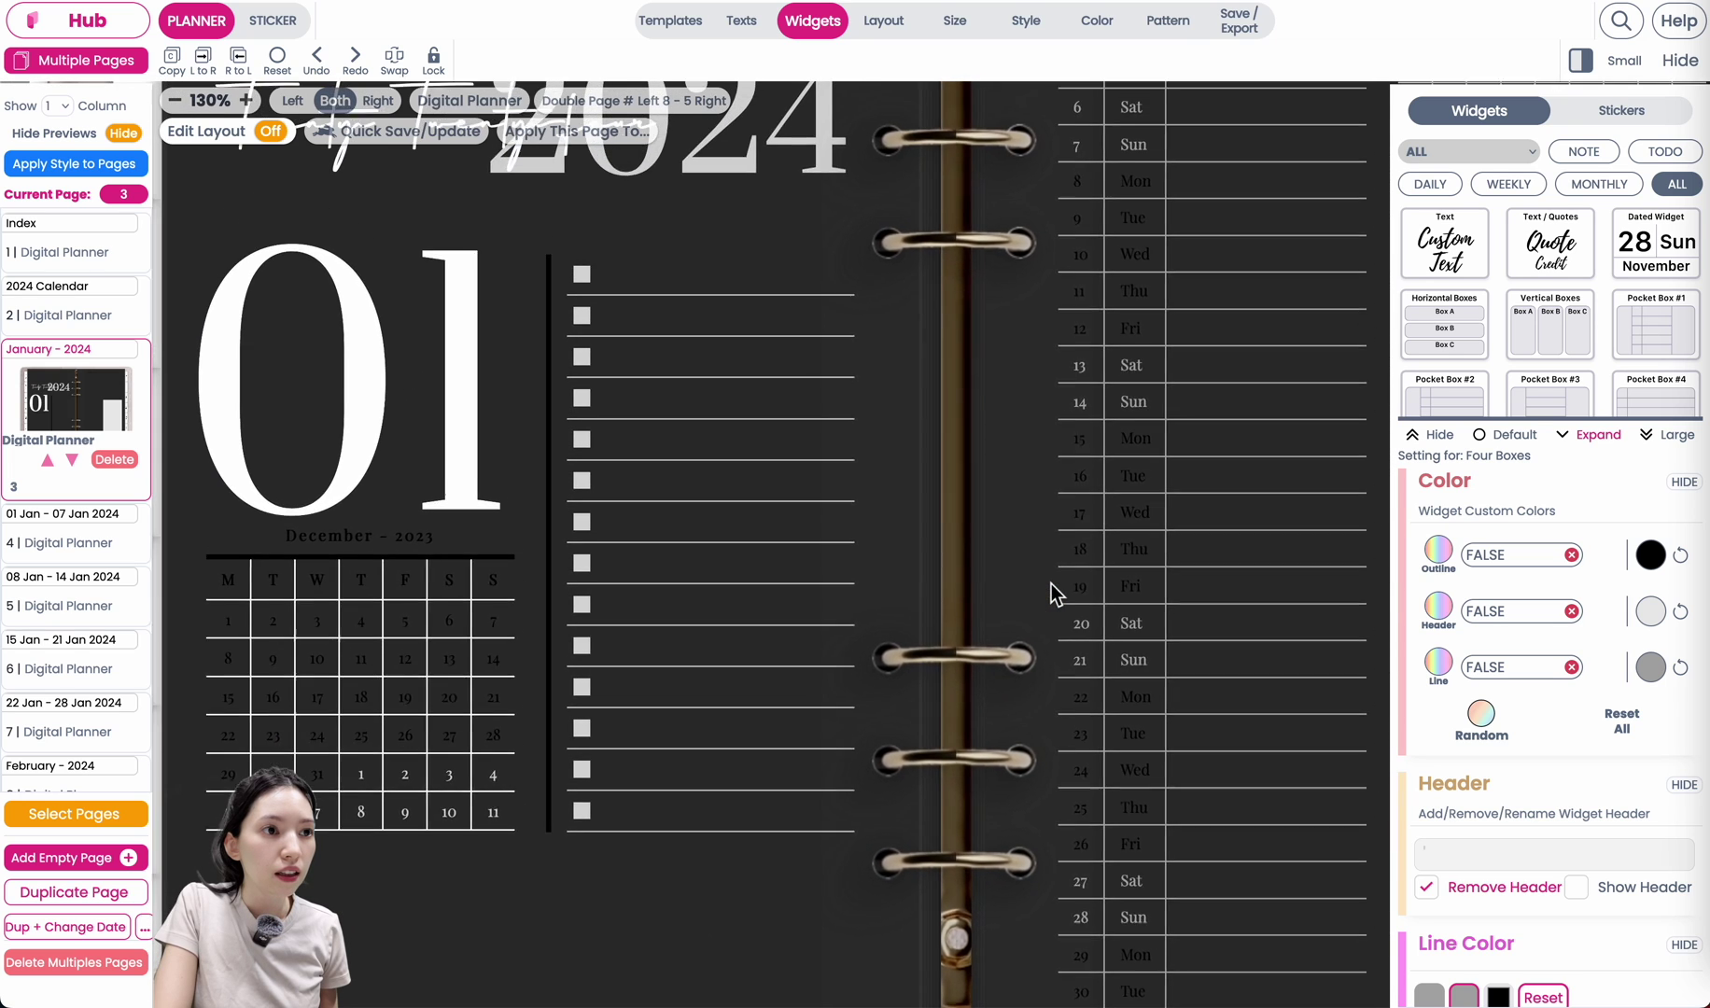
scroll(1050, 583, down, 2)
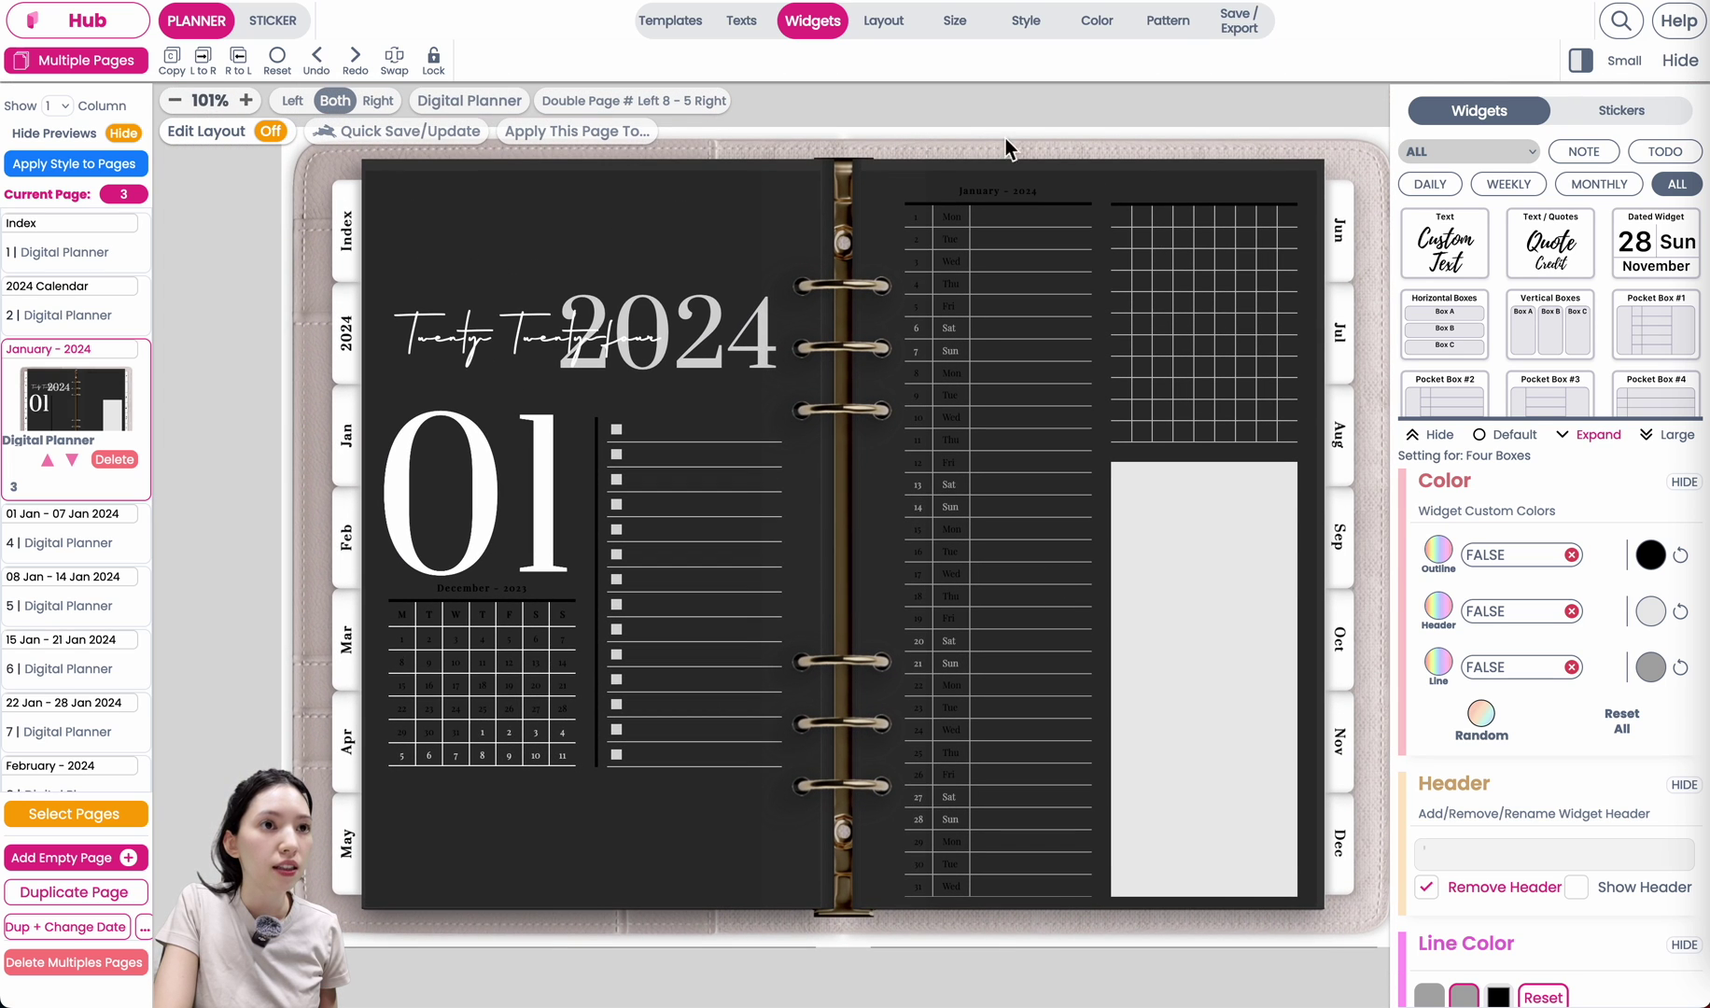
Open the planner's colour settings and set the line colour to WHITE.
click(1111, 20)
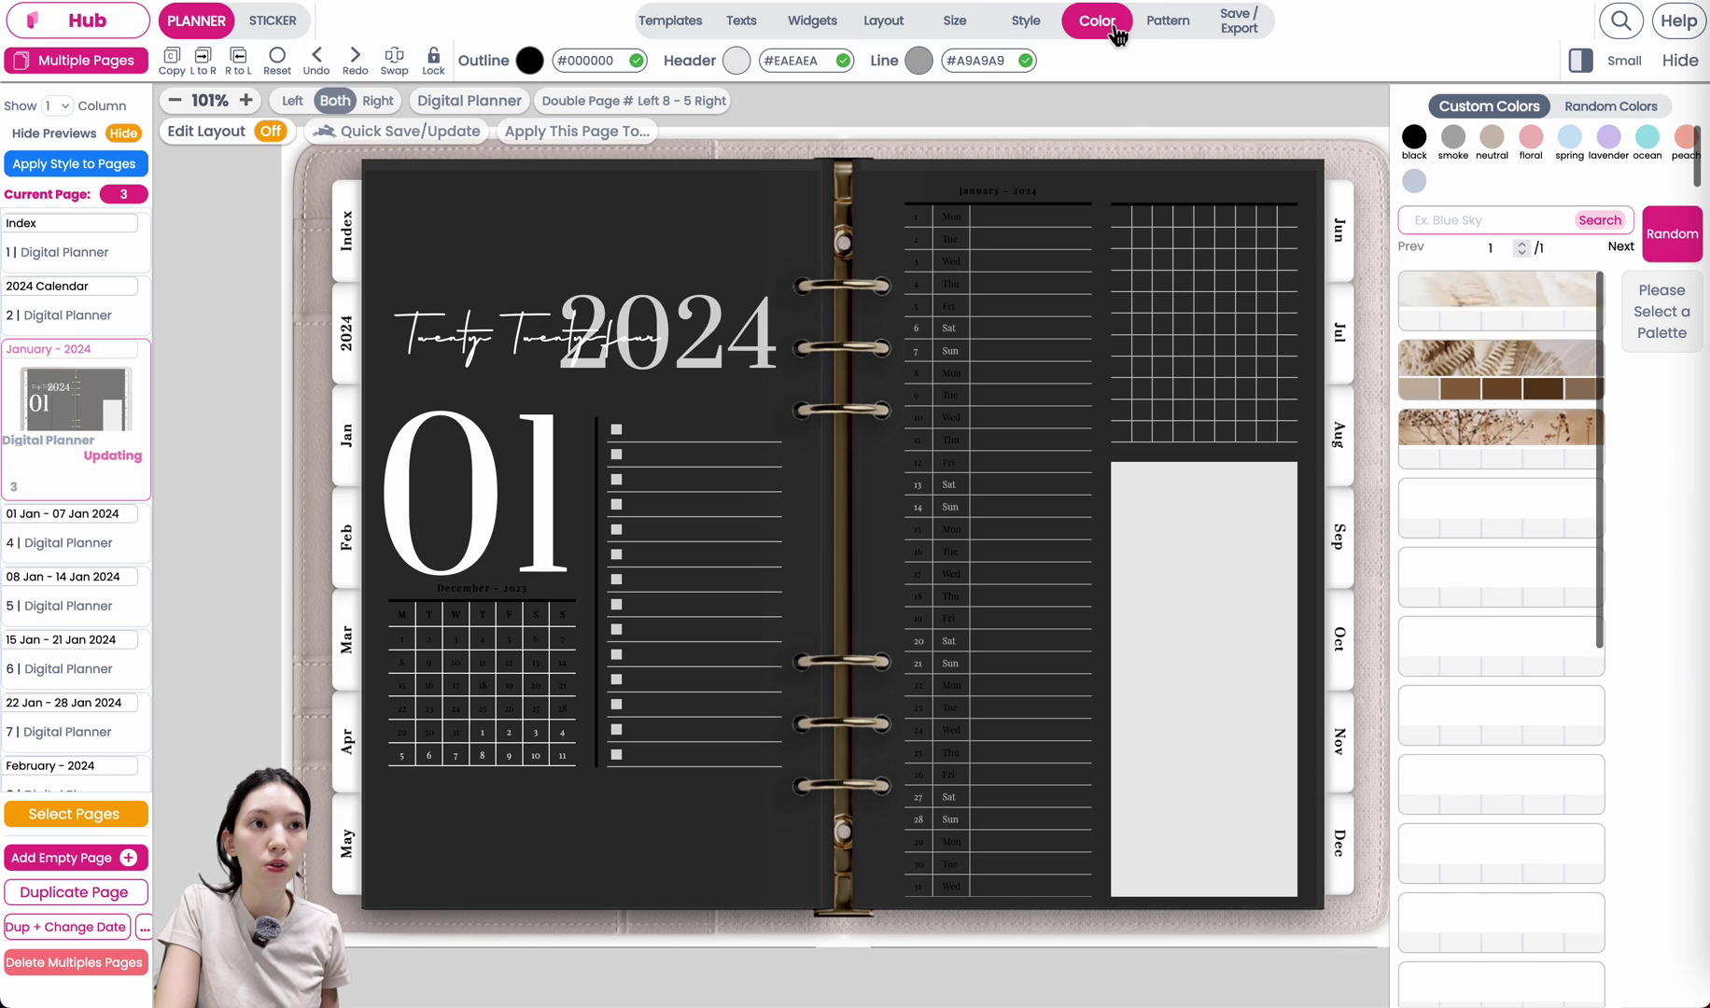
click(1012, 61)
text(#FFFFFF)
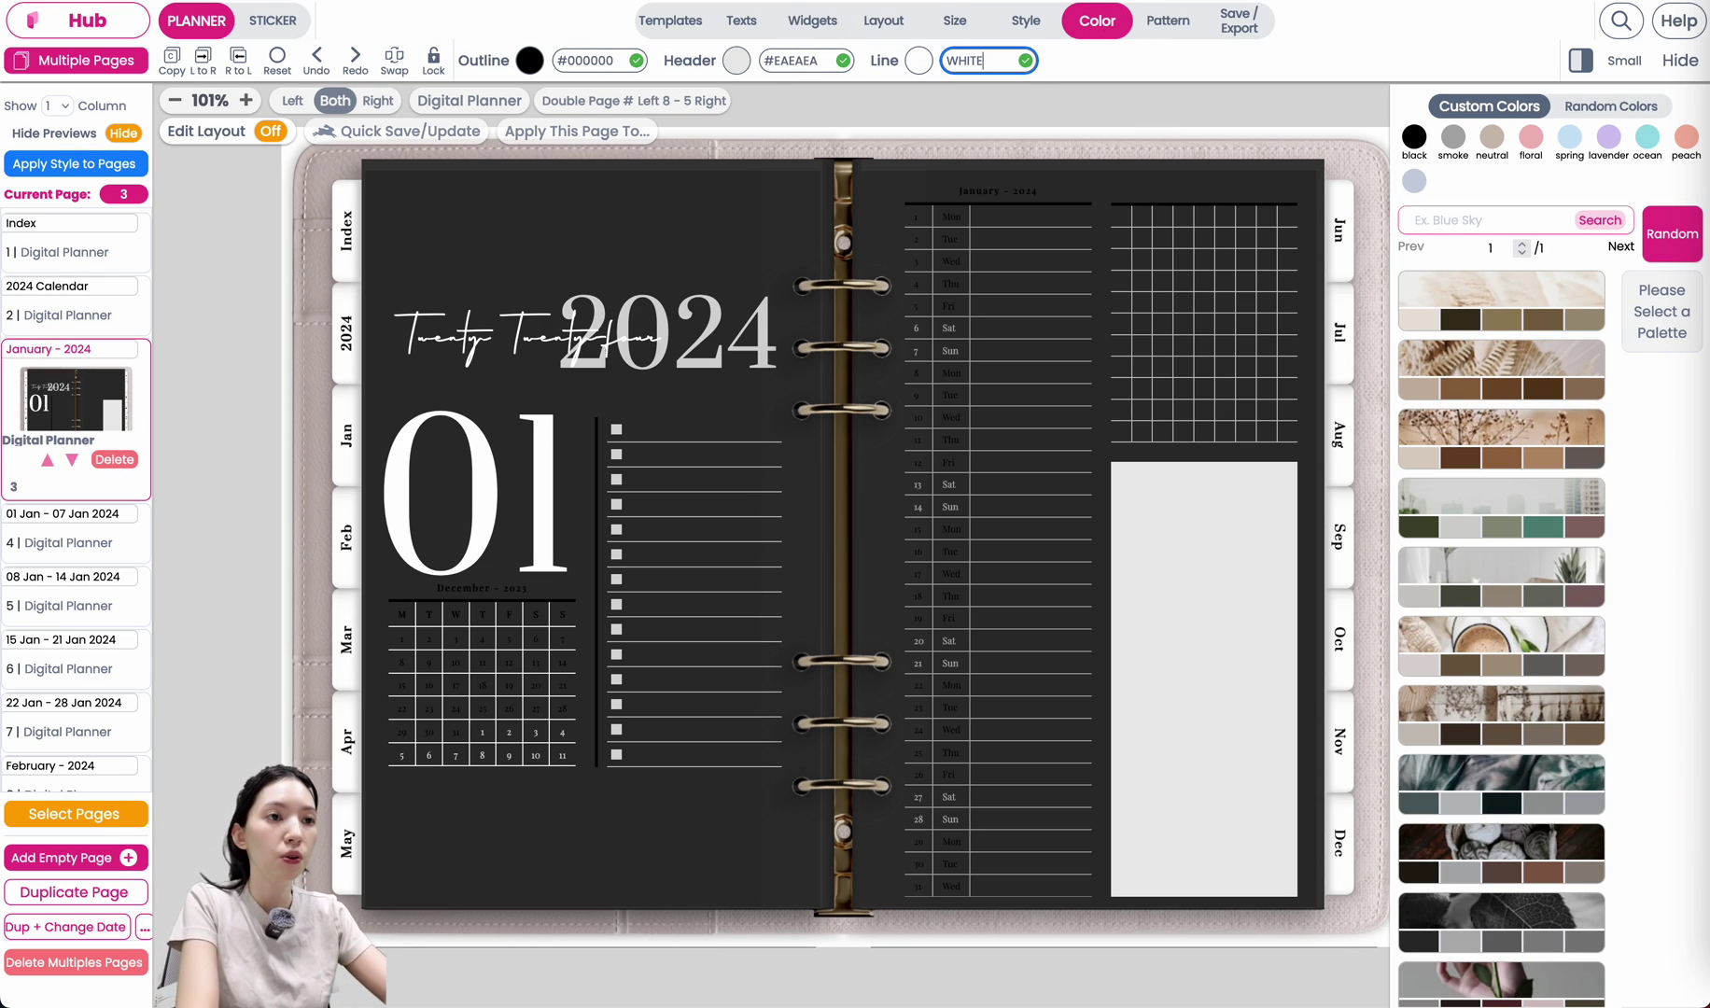
scroll(1147, 321, up, 2)
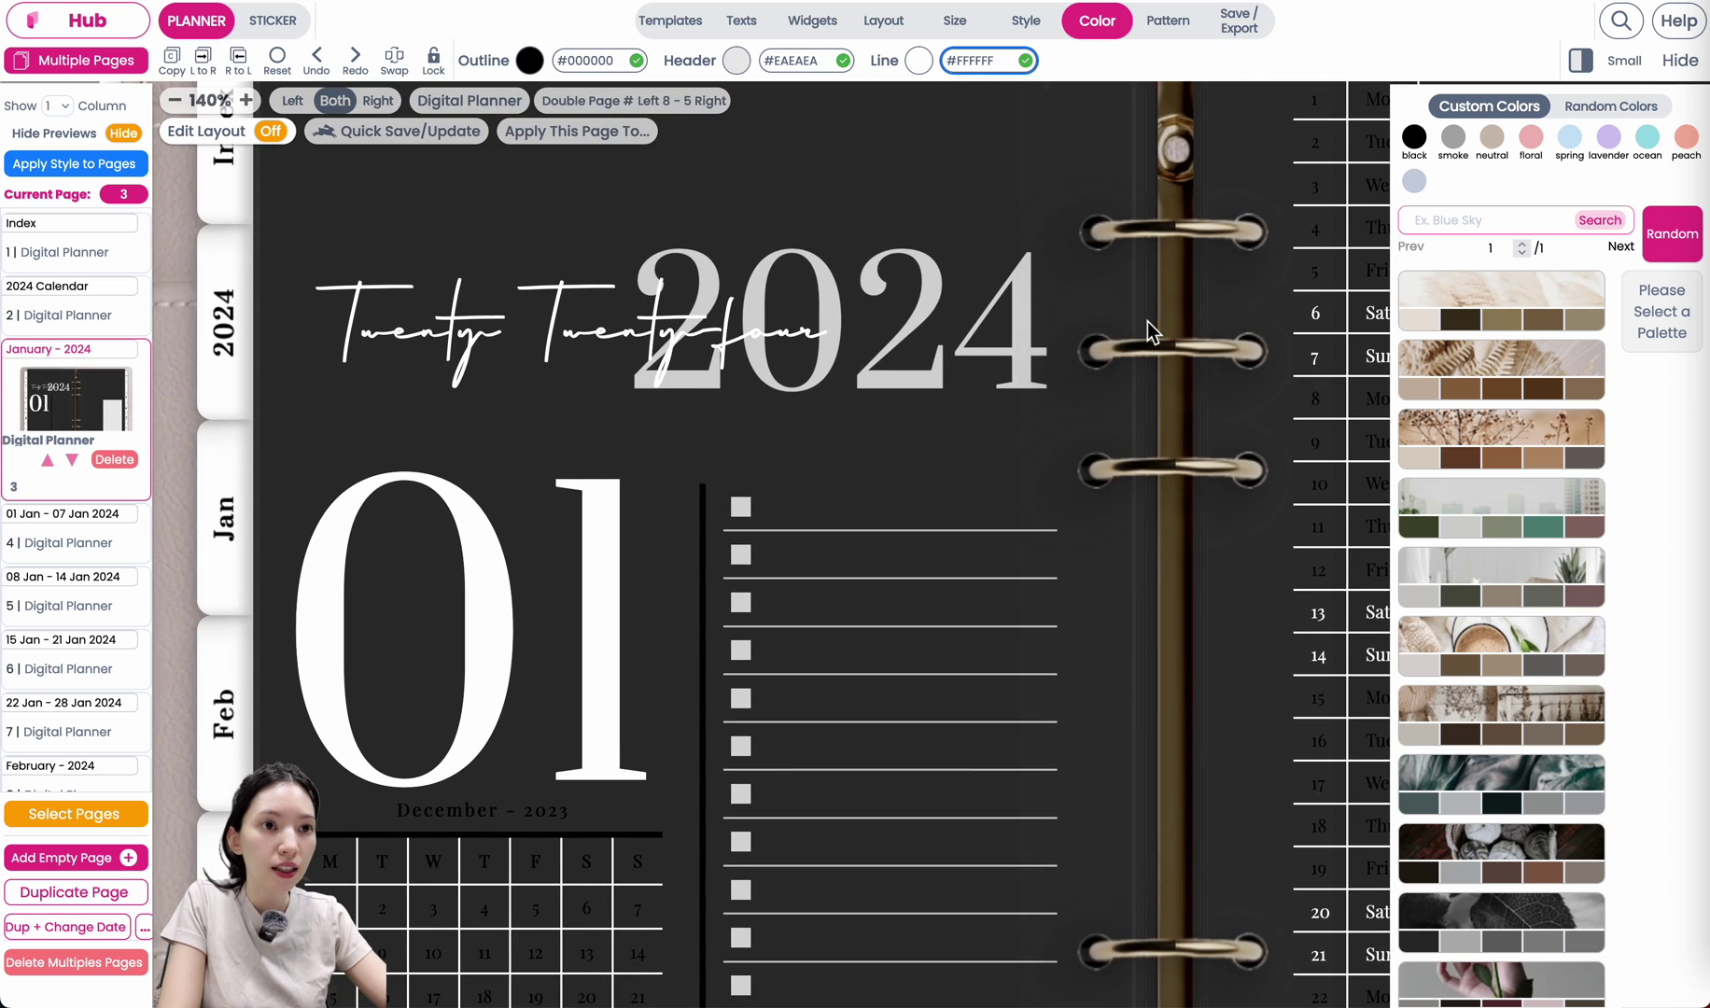
scroll(1147, 322, down, 2)
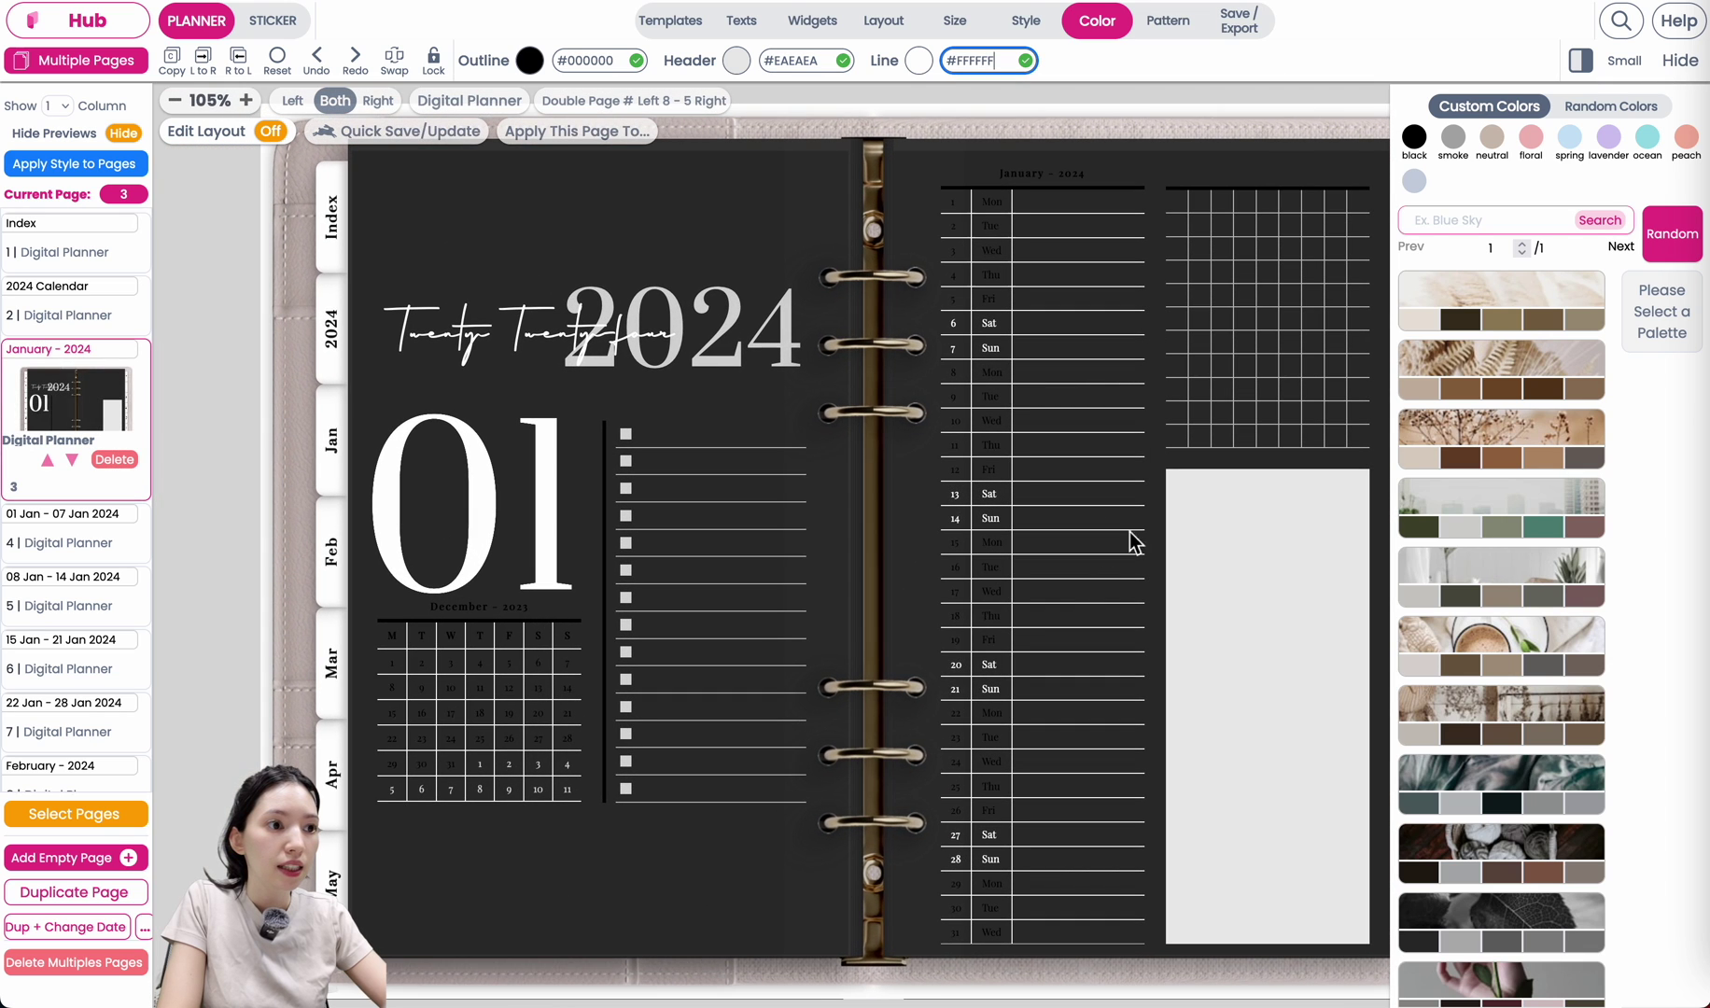
Set the planner's header colour to WHITE and try a transparent value in its place.
click(826, 61)
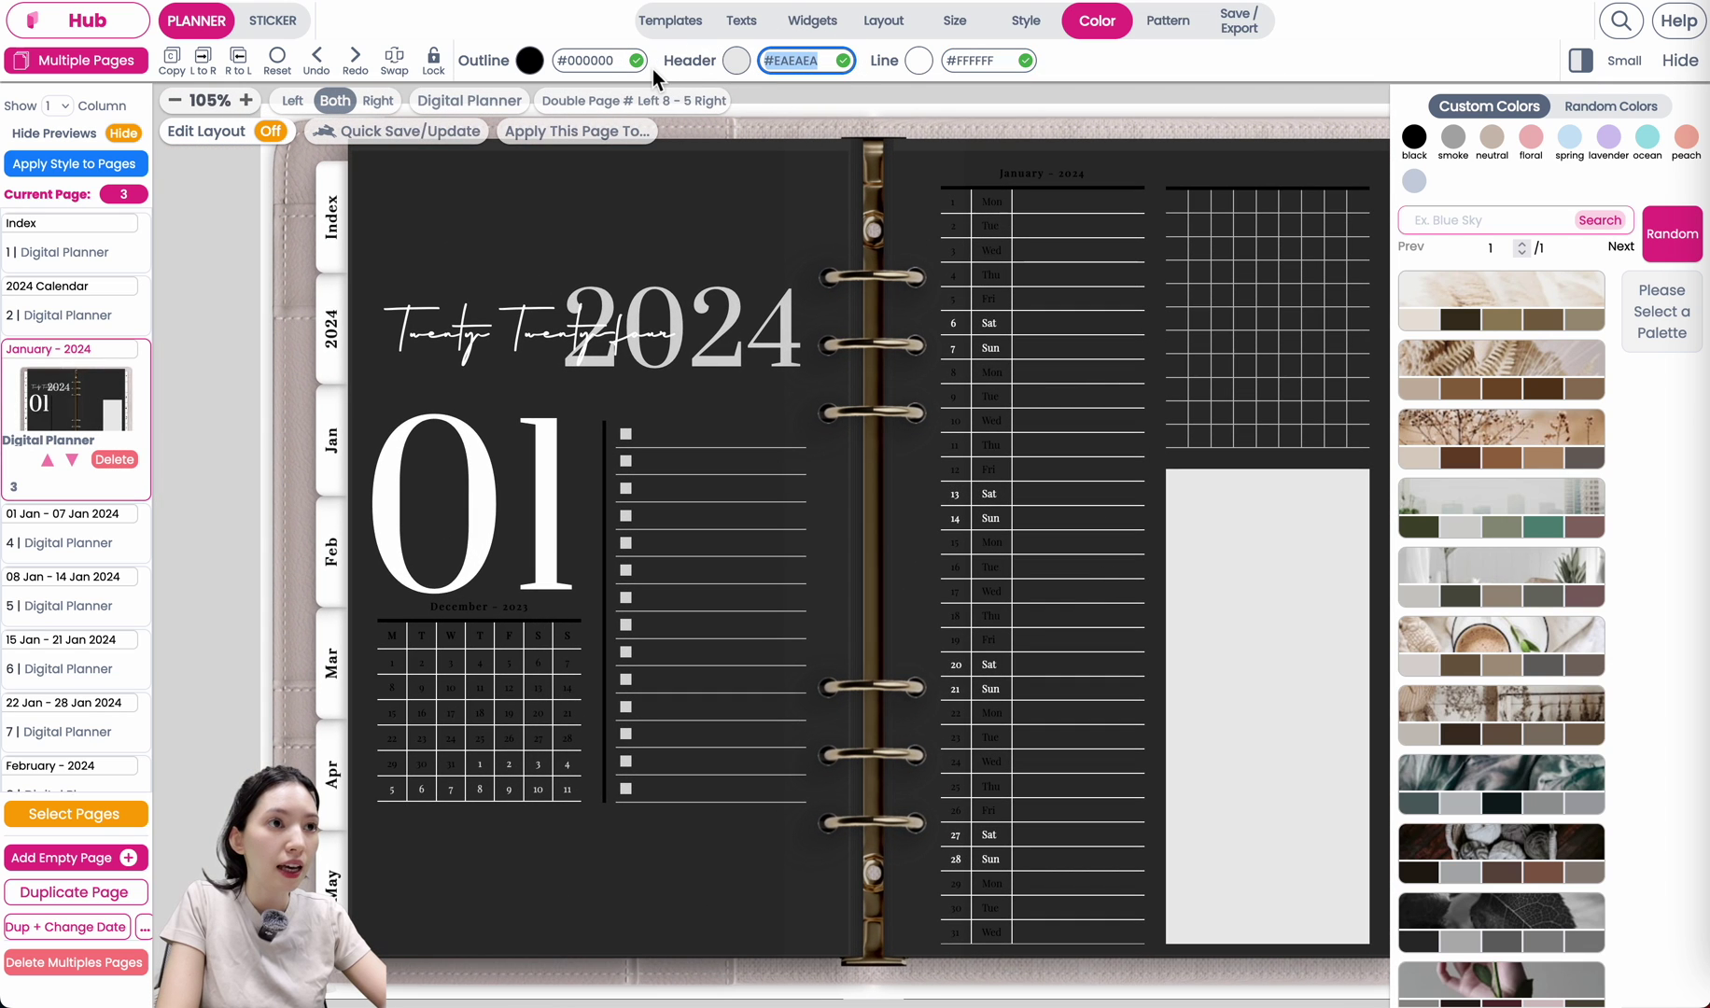
text(#FFFFFF)
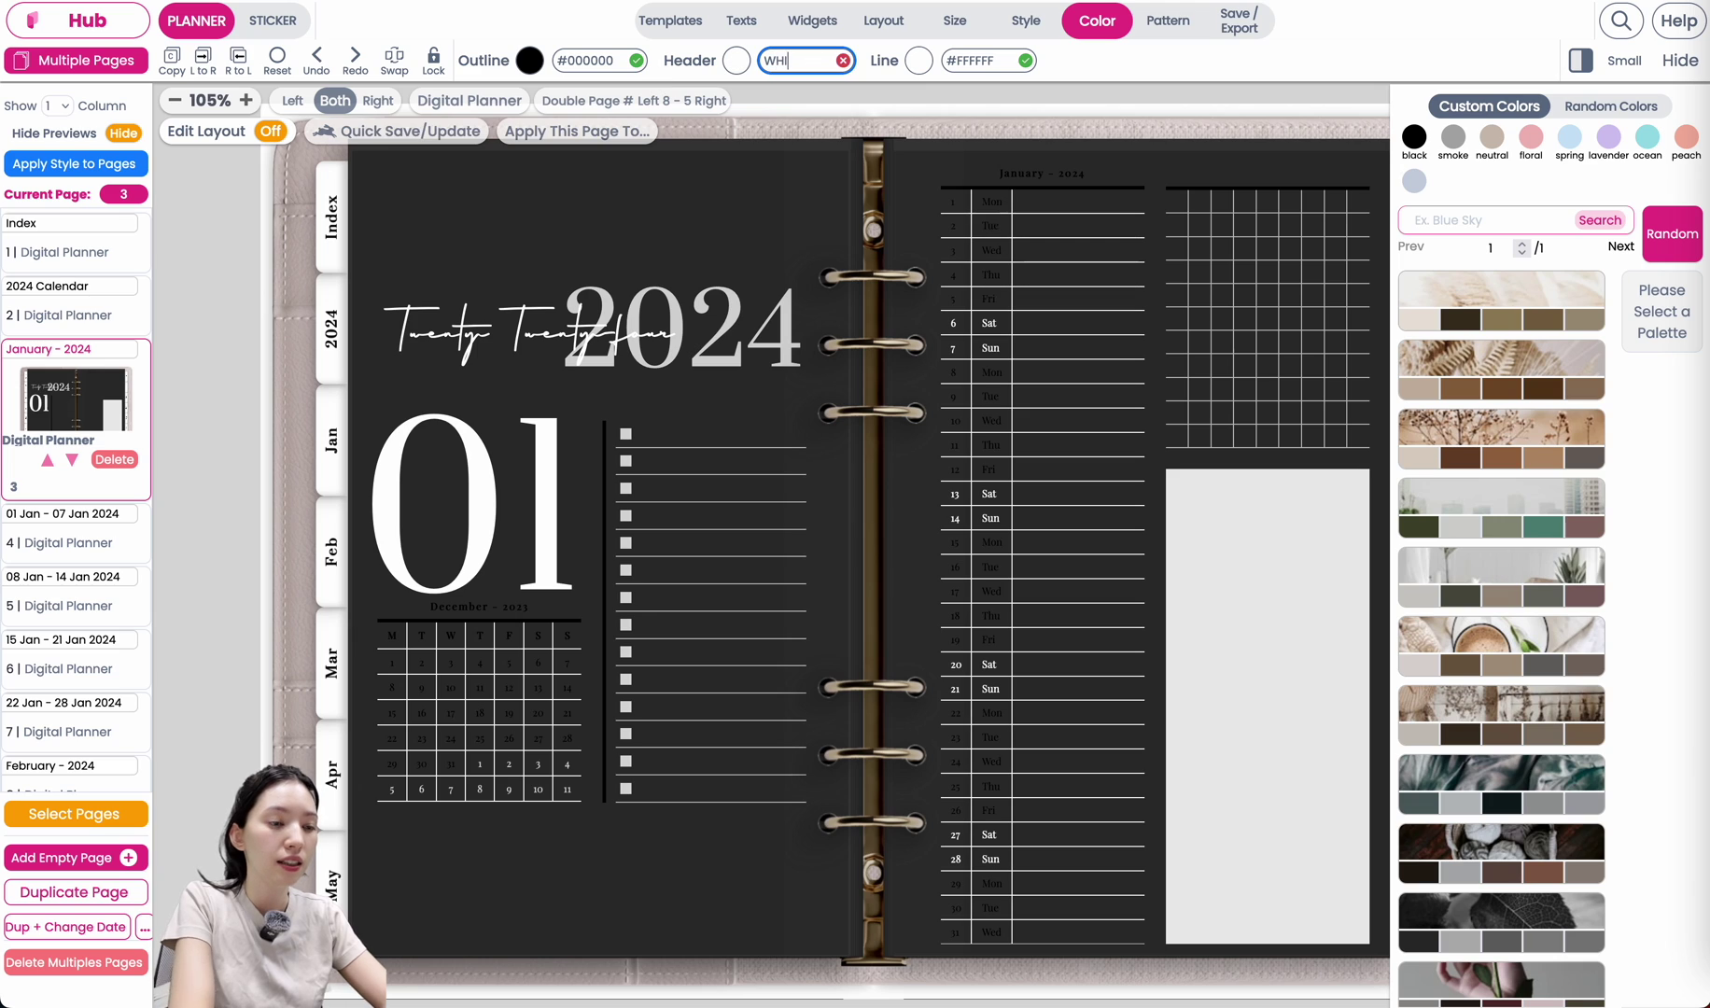
click(799, 64)
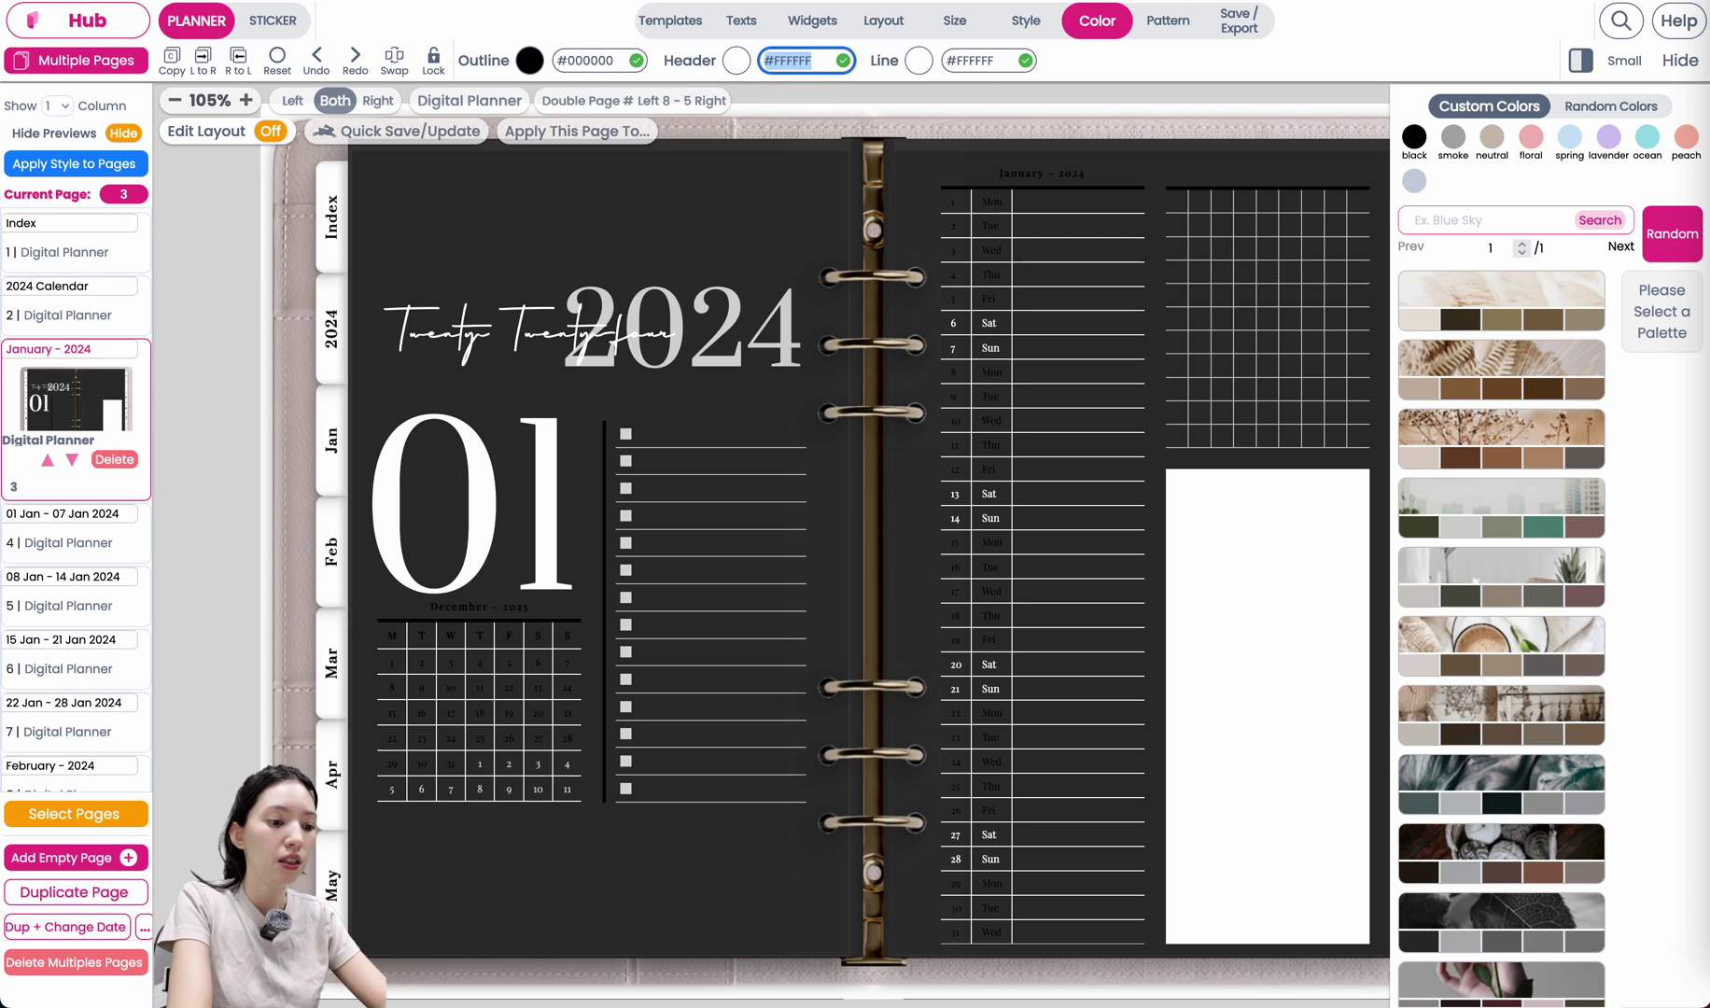
text(TRANSPAREN)
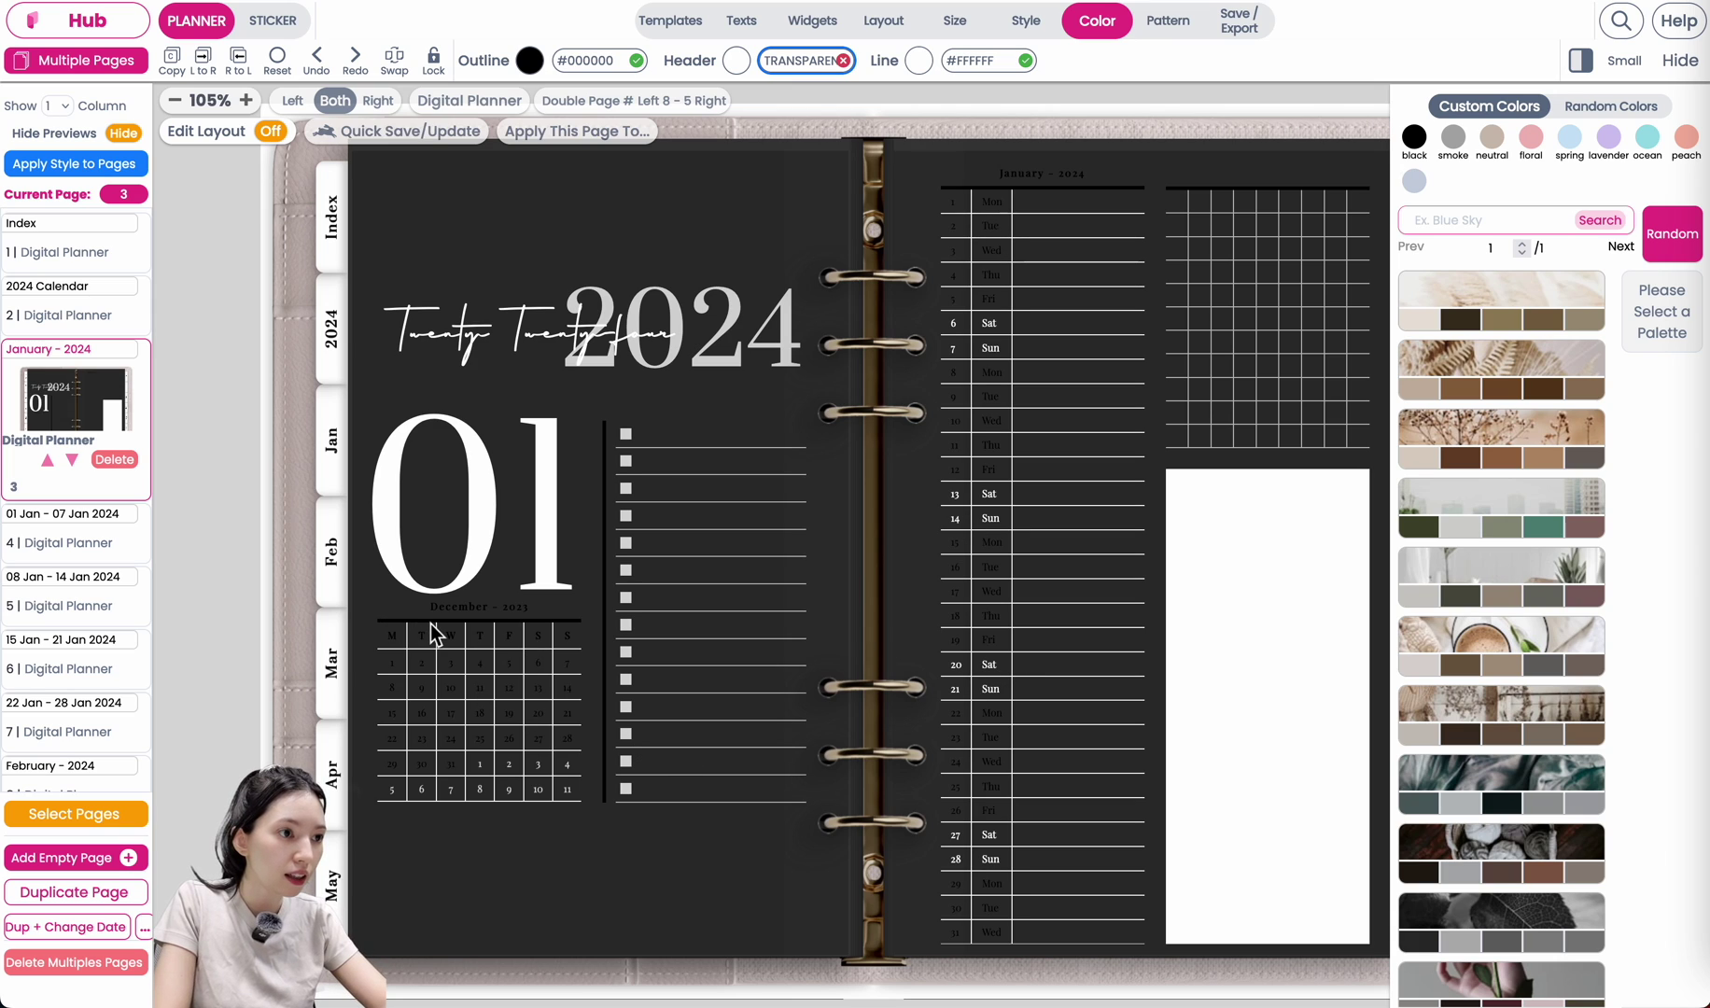
Set the planner's outline colour to white, #FFFFFF.
click(473, 62)
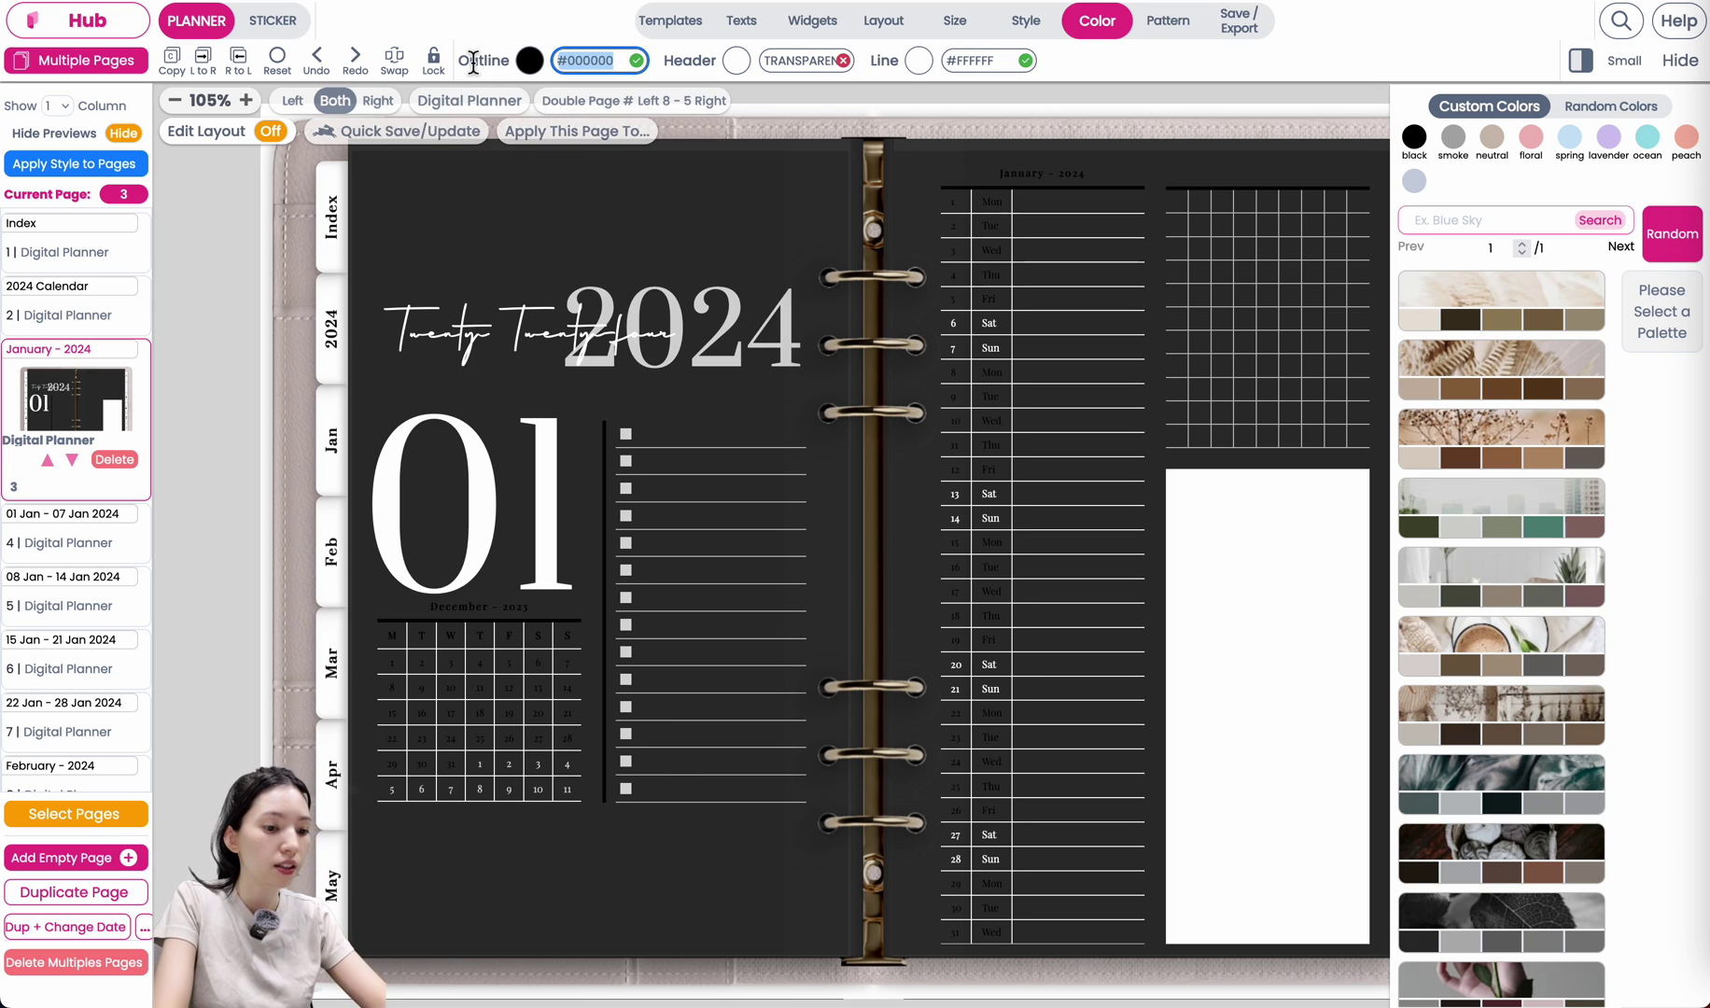
text(#FFFFFF)
key(Return)
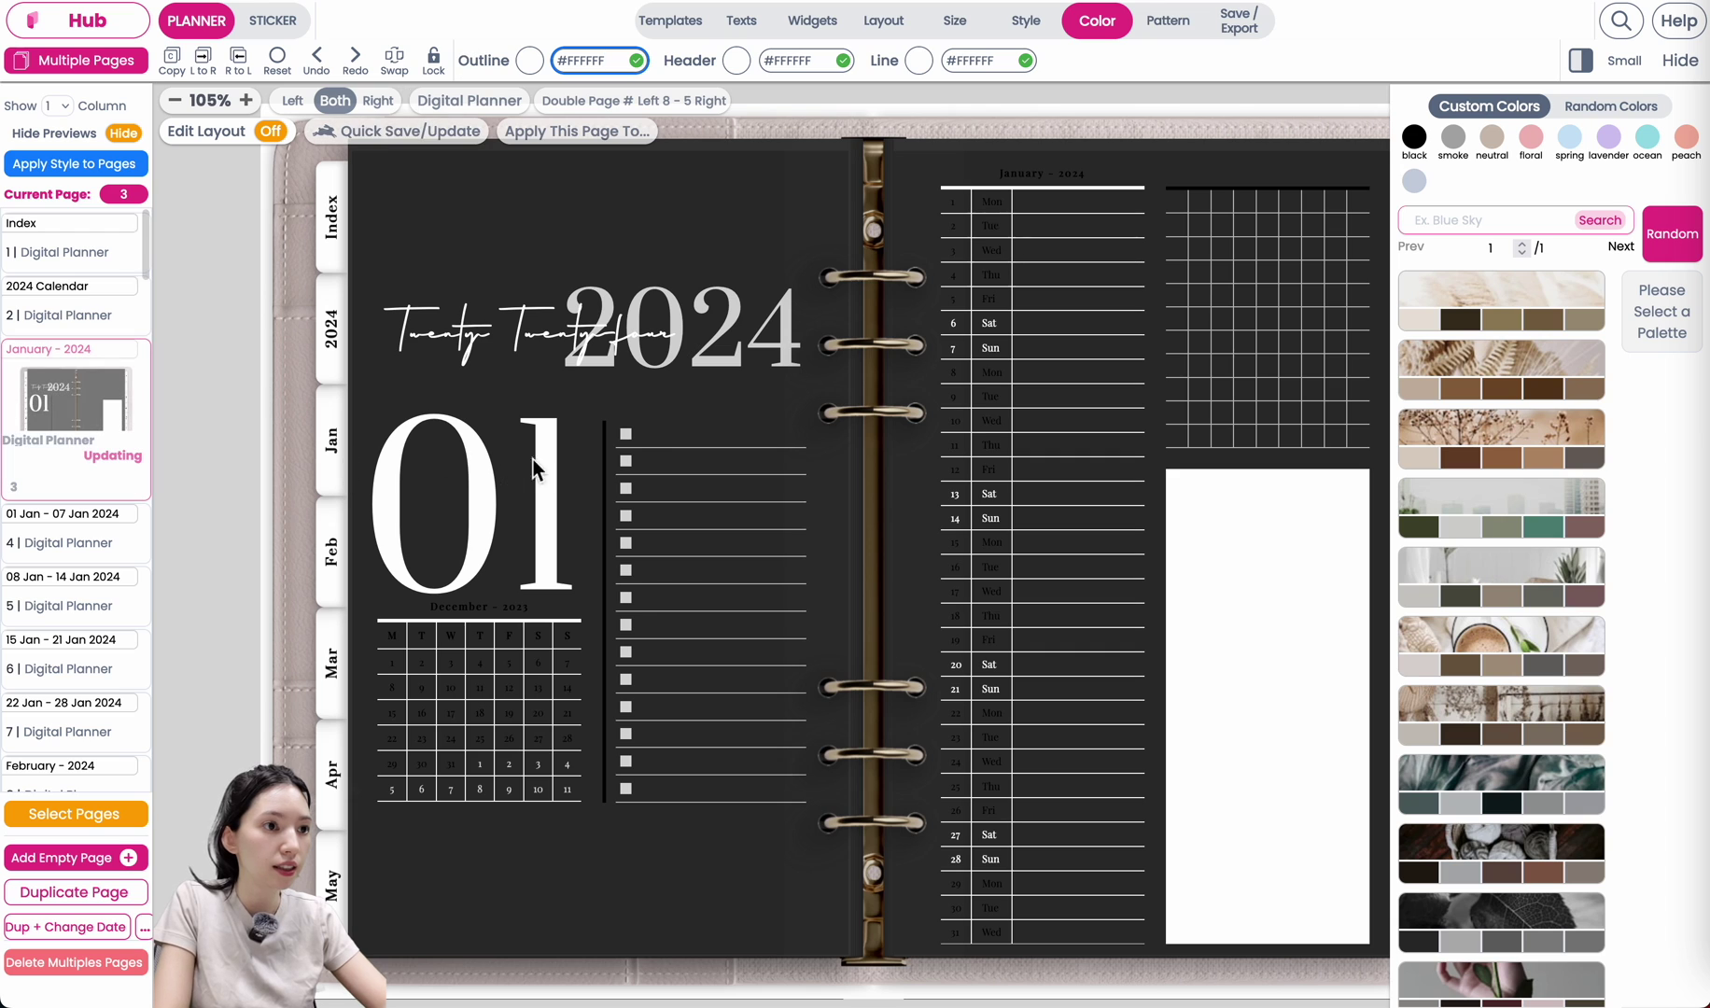
Reset all custom colours of the To Do List widget so it follows the planner's colours, and deselect it.
click(702, 602)
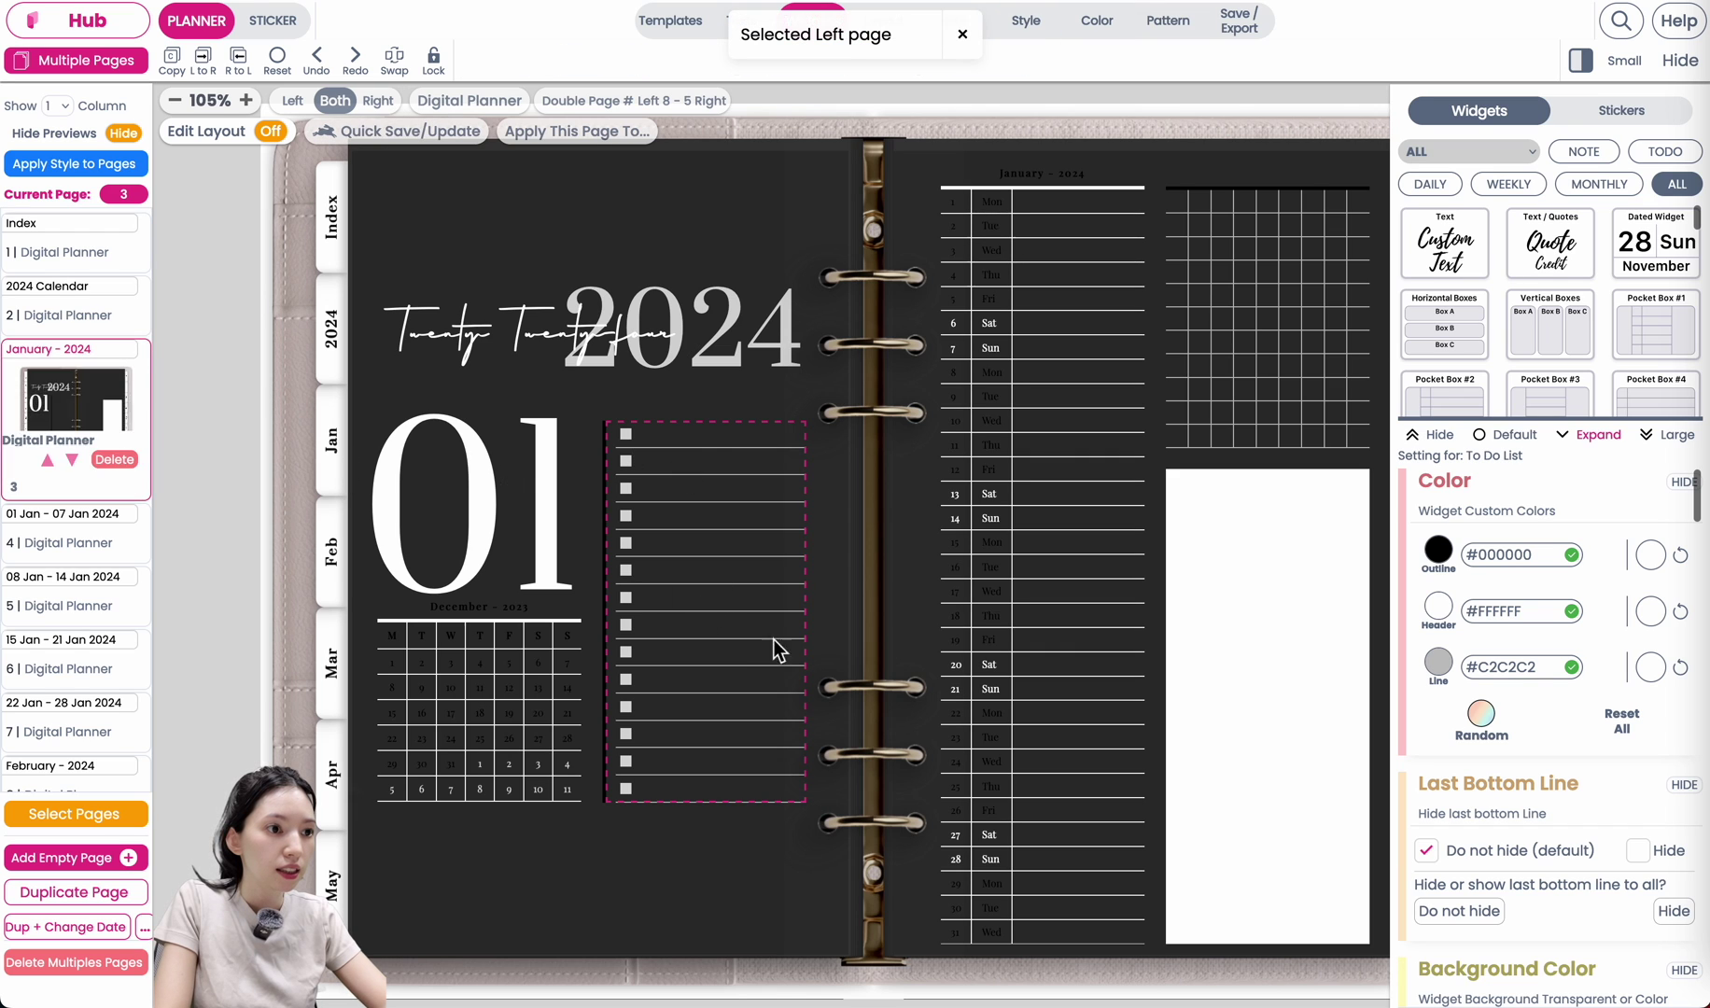
click(1645, 737)
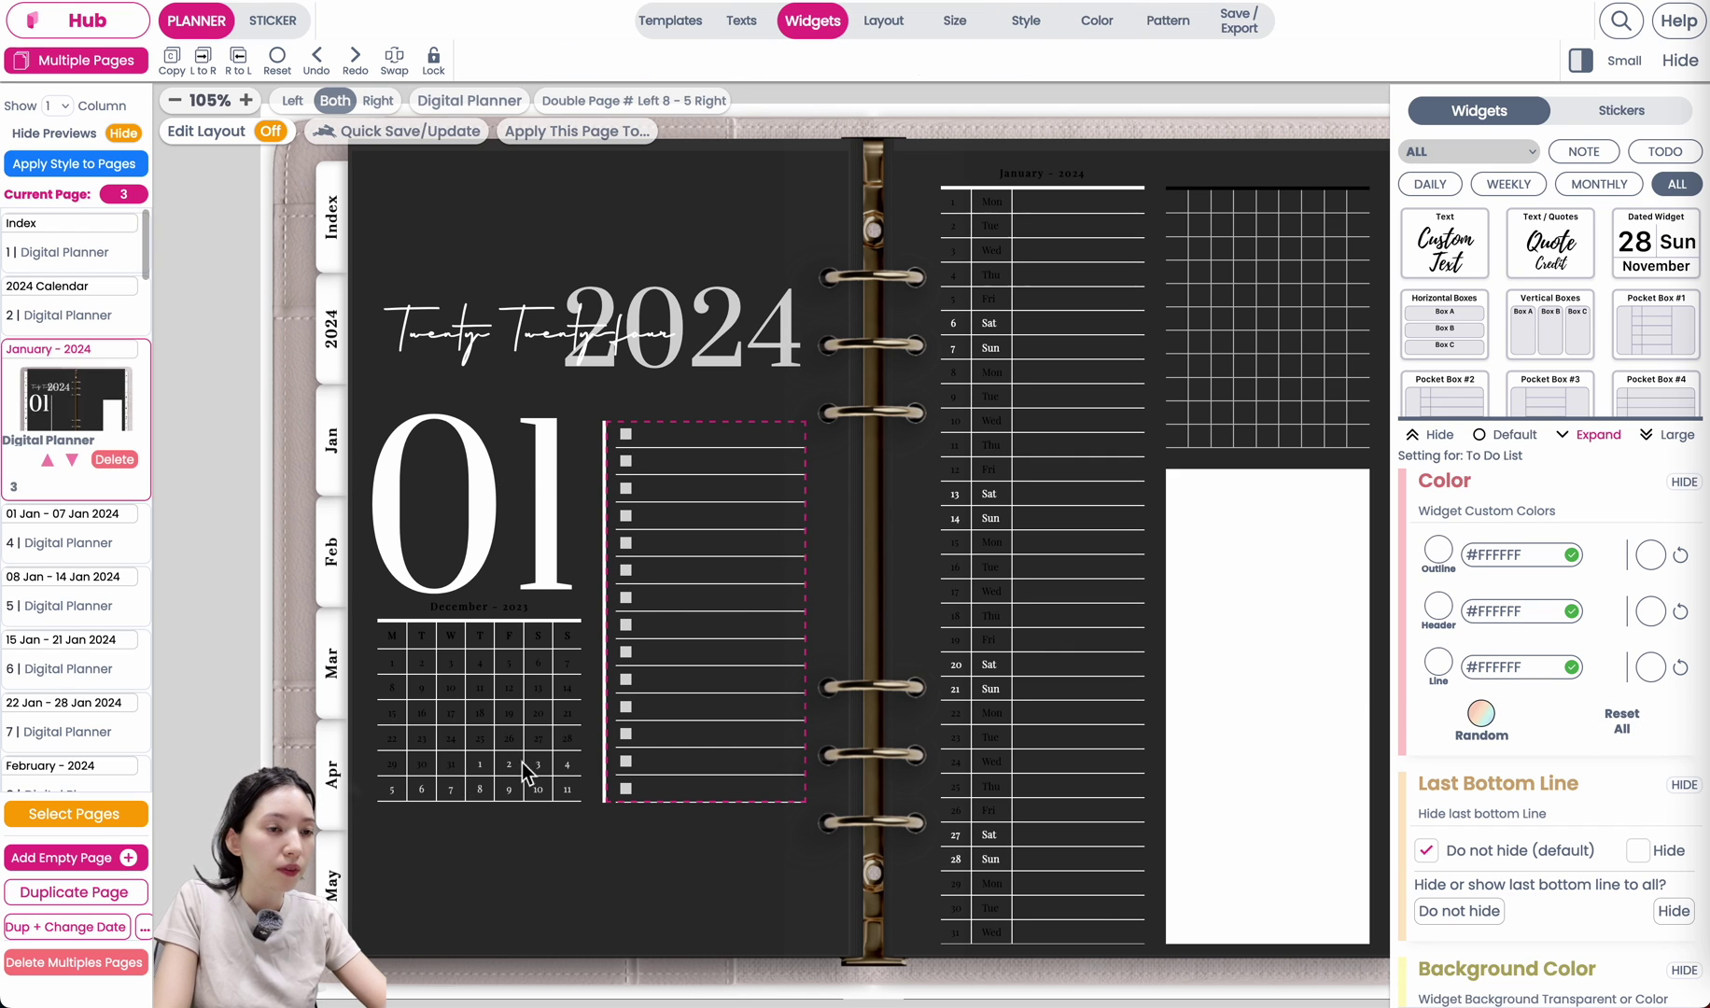
scroll(627, 574, down, 3)
click(622, 870)
Set the colour of the planner's h2 widget header text to WHITE.
scroll(561, 705, up, 3)
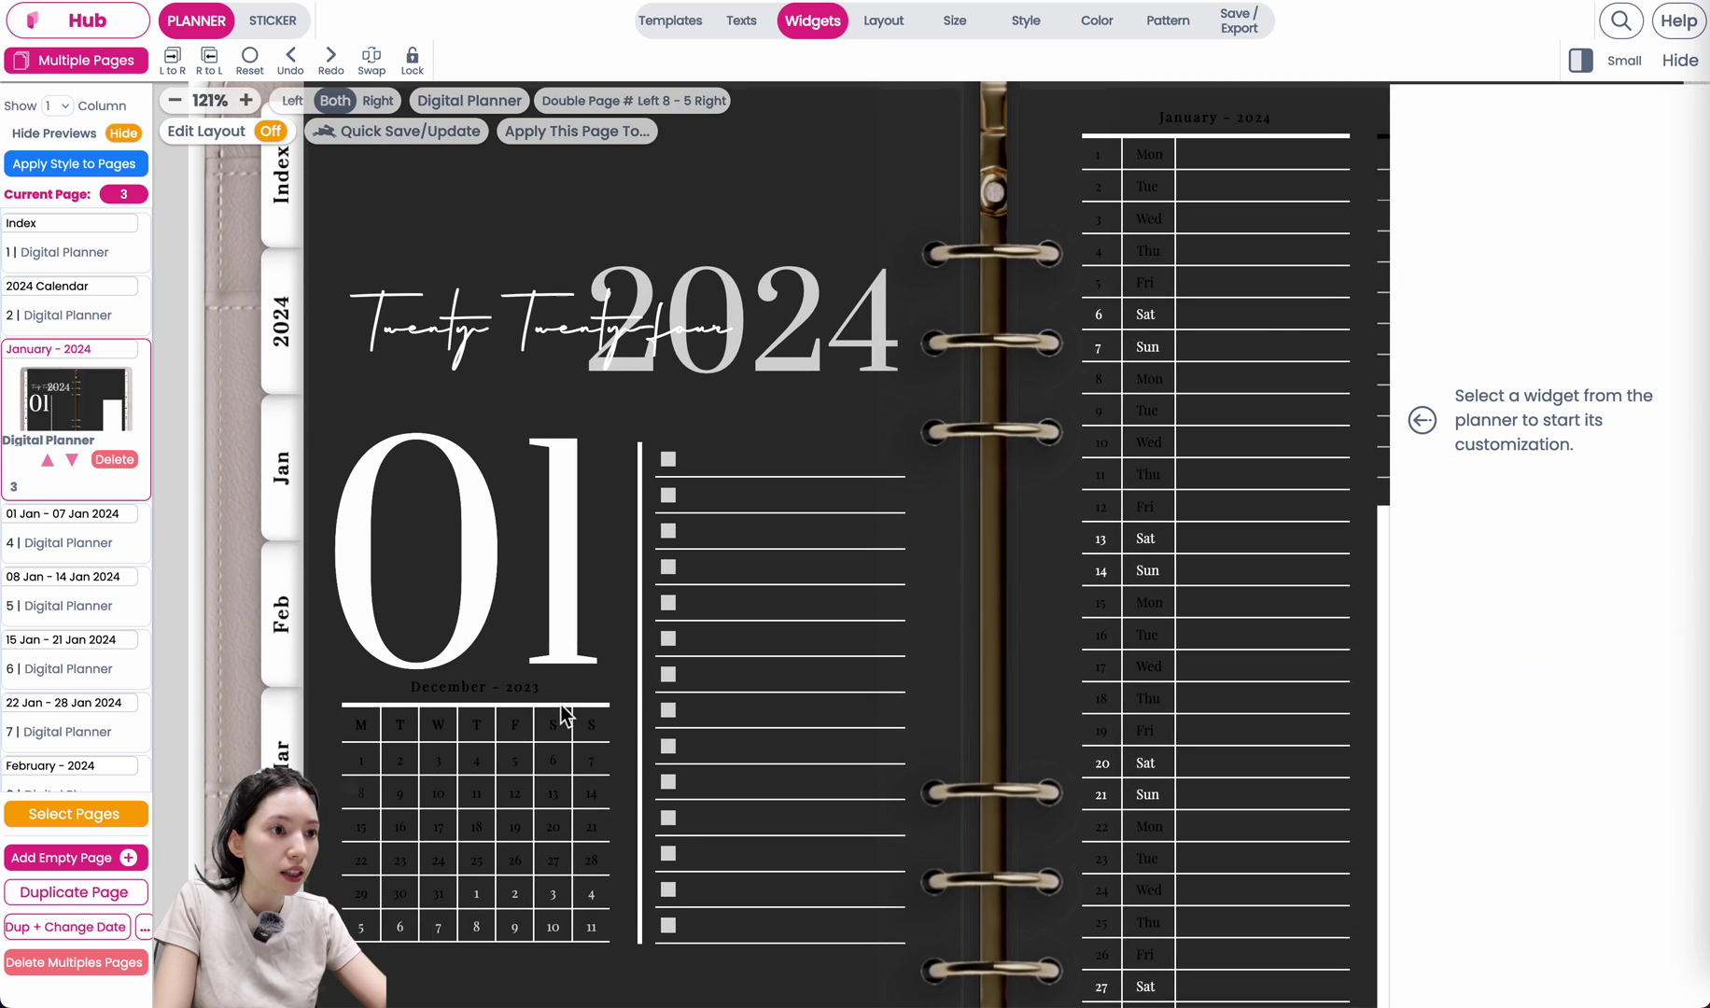
scroll(561, 705, right, 5)
scroll(734, 551, up, 2)
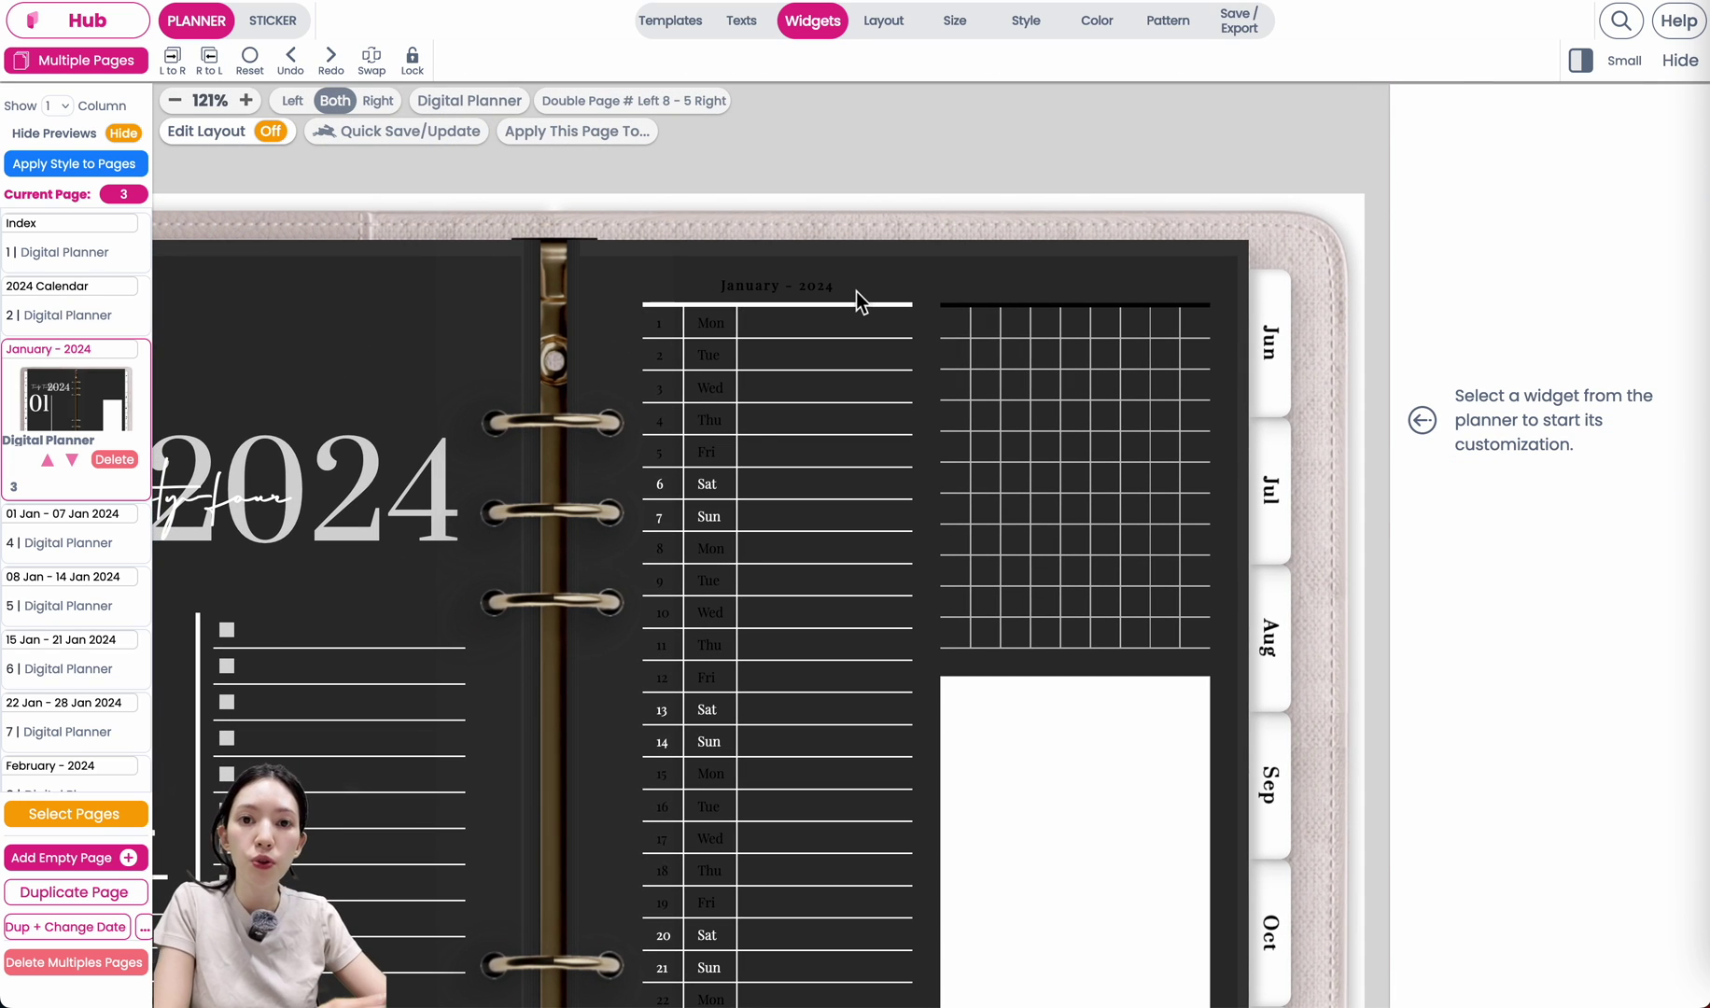
click(744, 28)
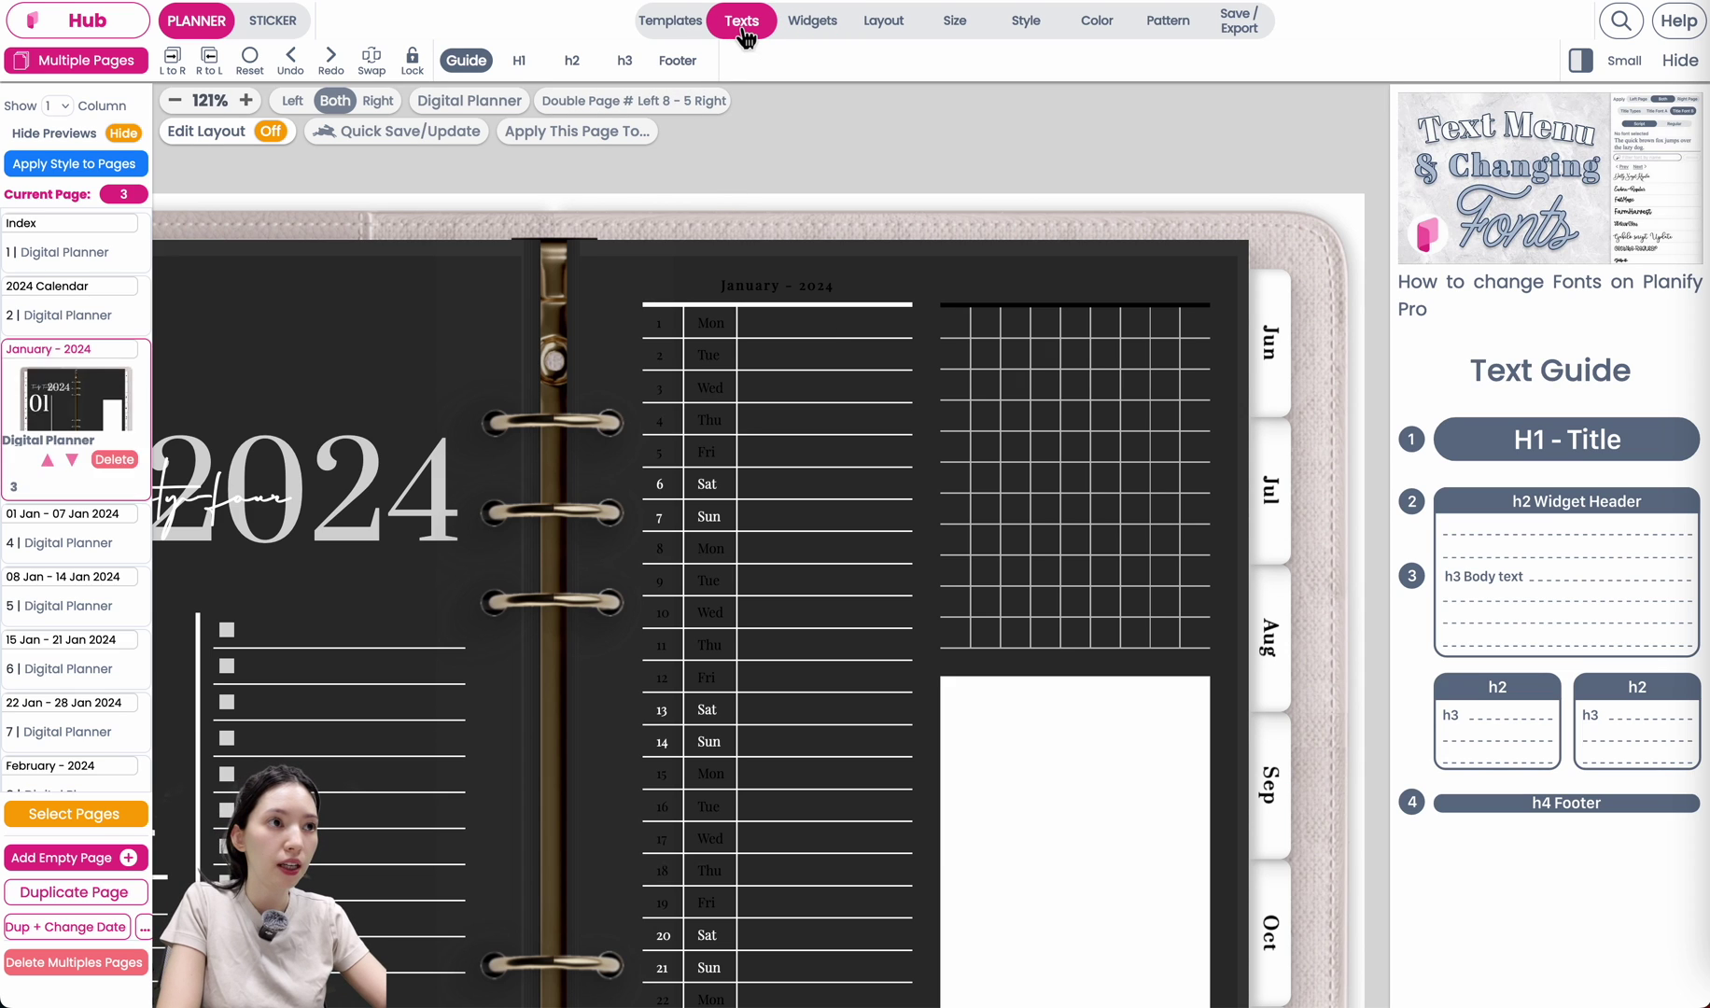
click(572, 59)
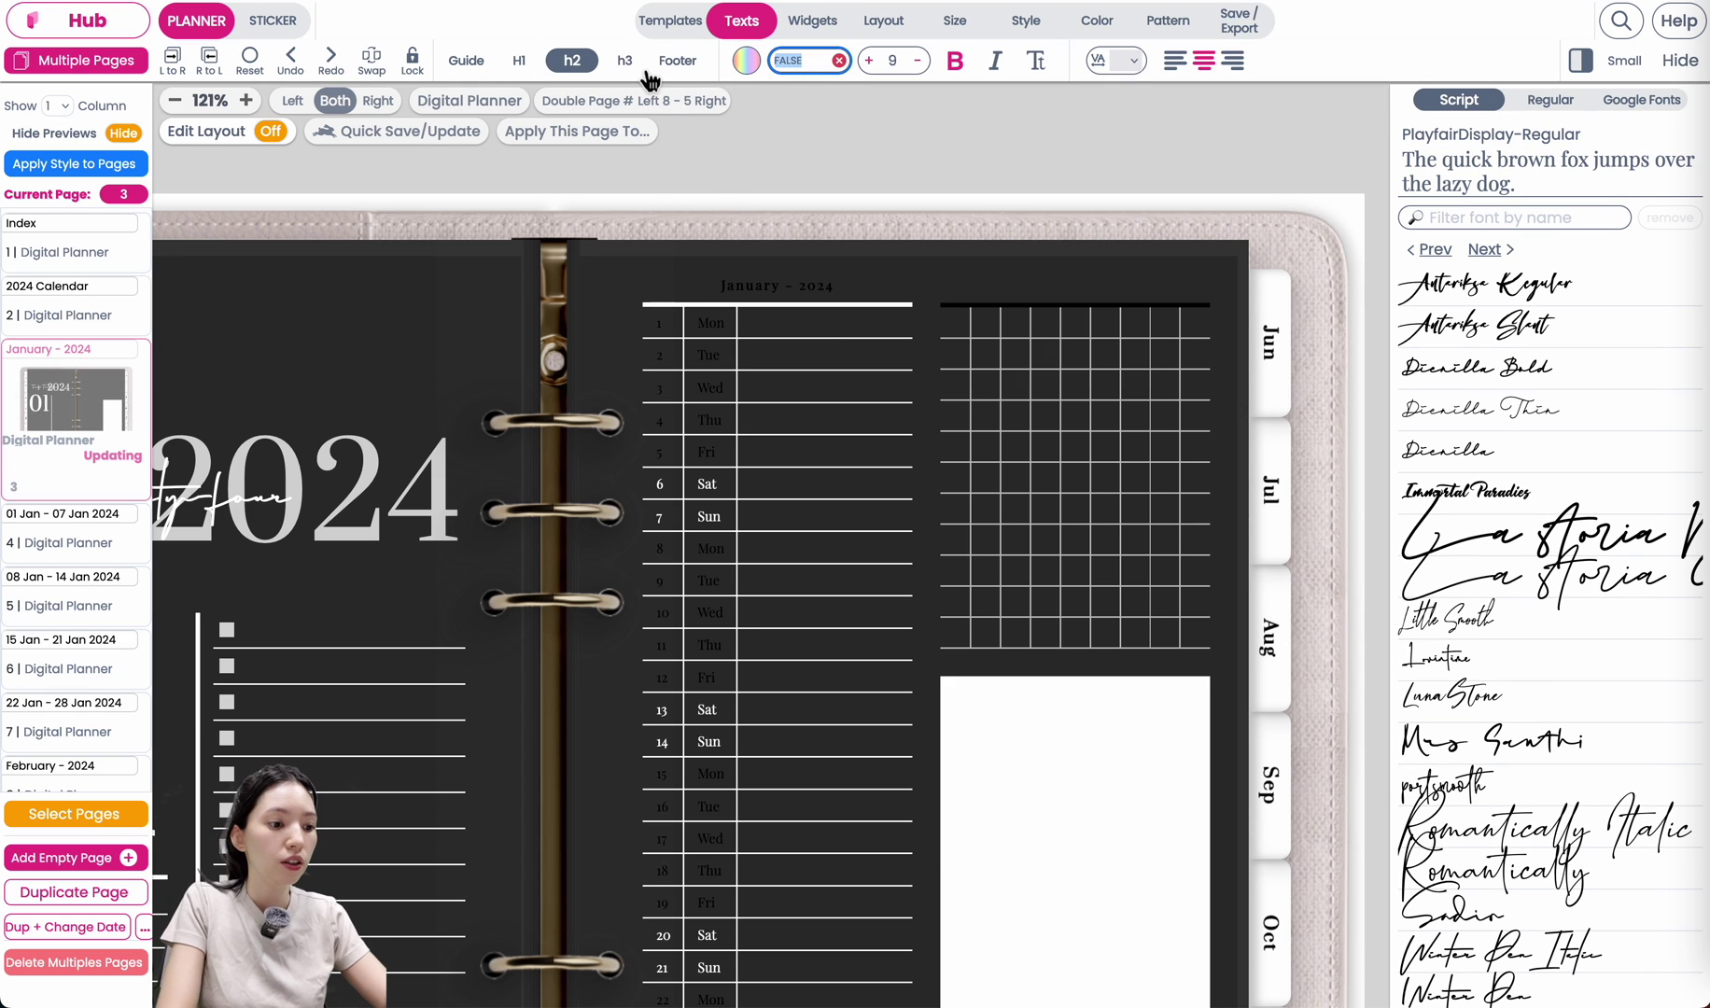
text(WHITE)
key(Return)
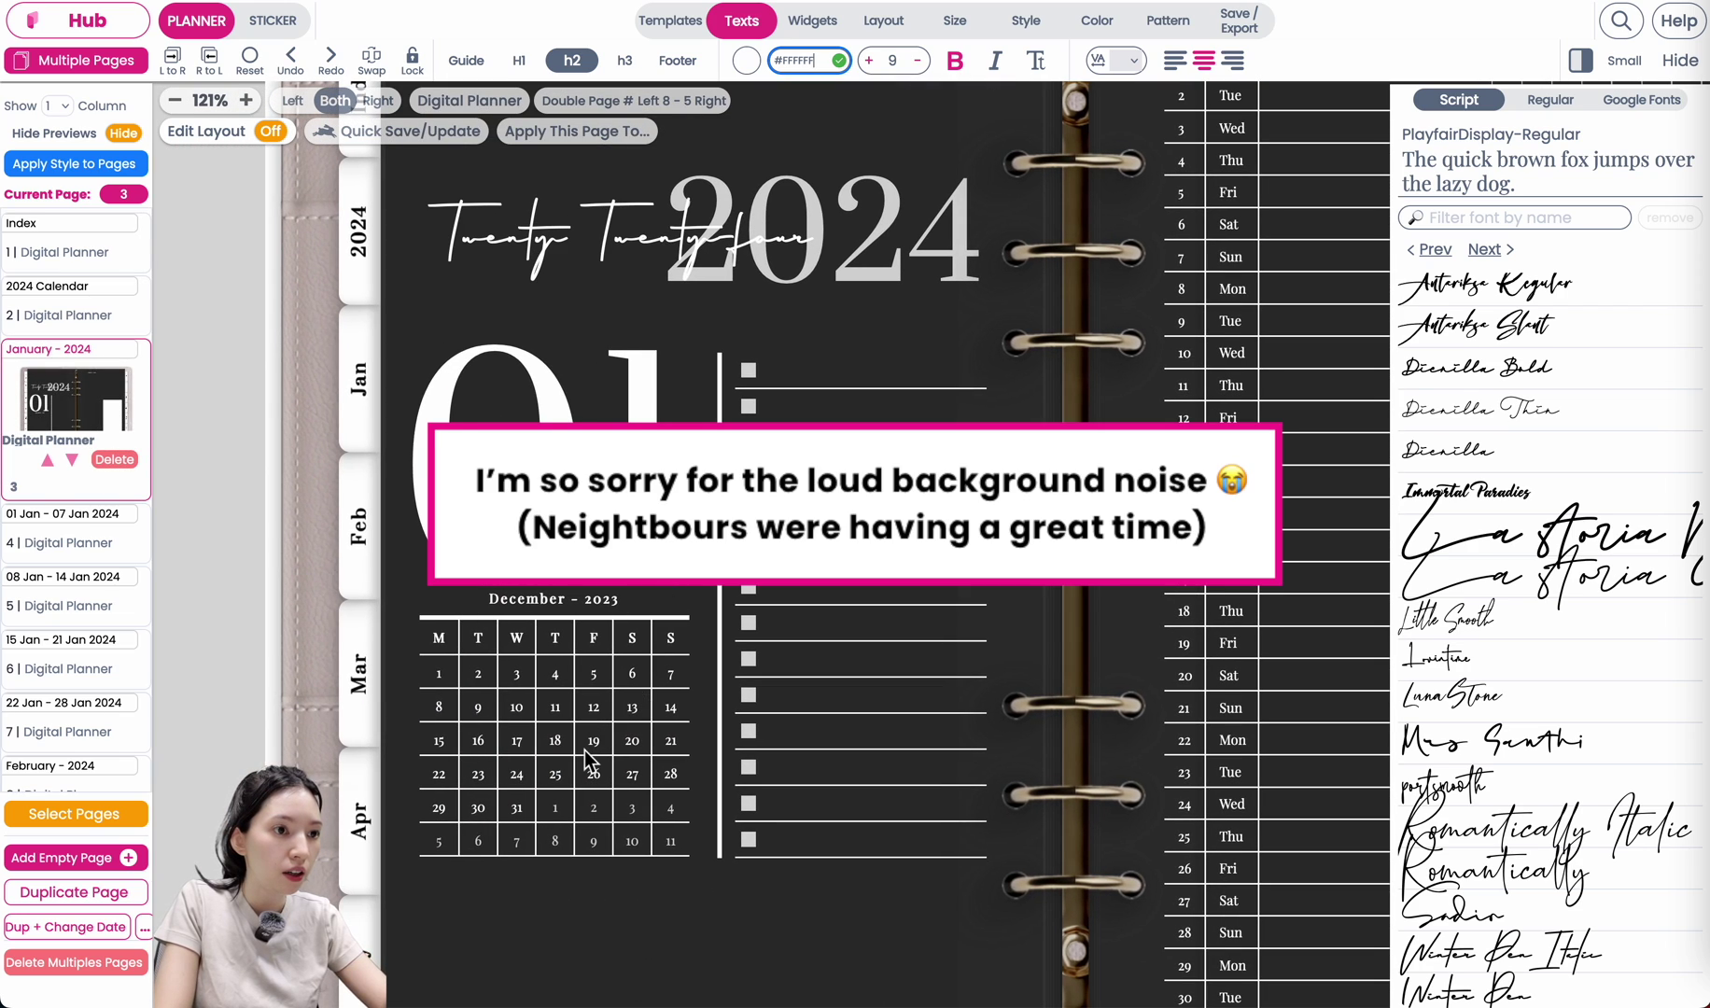
Reset all custom colours of the Grid Box widget on the January page and close its text editor.
scroll(583, 750, right, 10)
click(1013, 281)
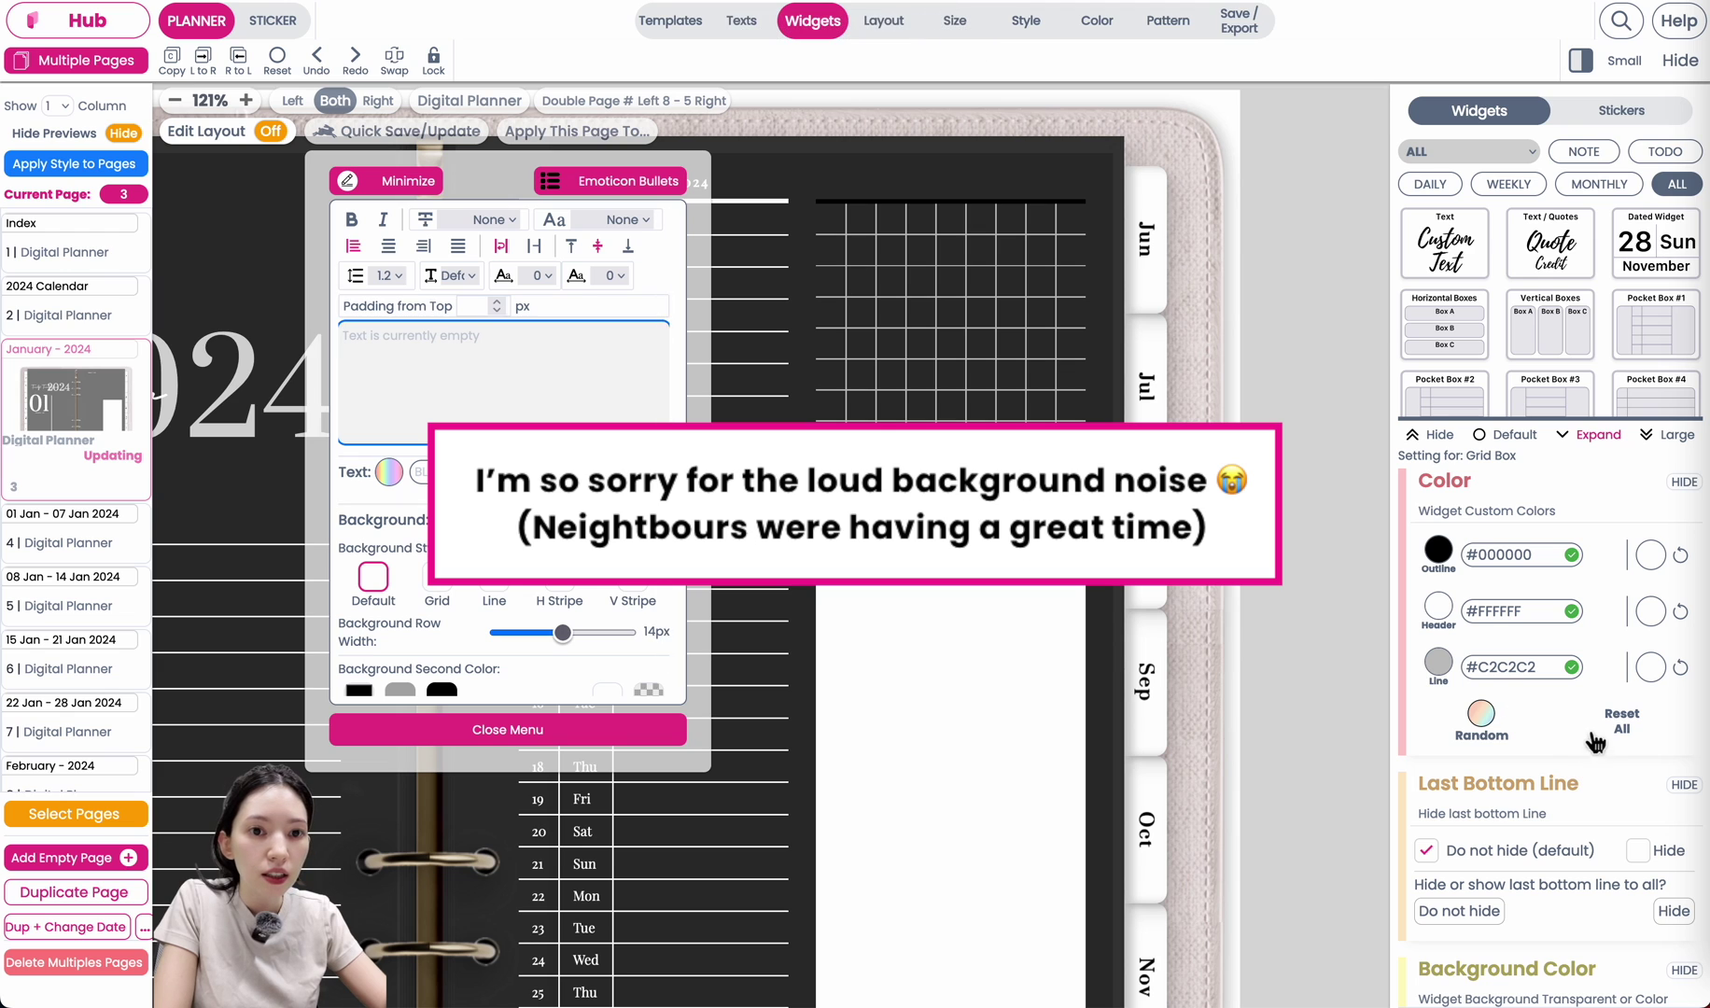
click(1620, 723)
click(495, 730)
scroll(495, 730, down, 3)
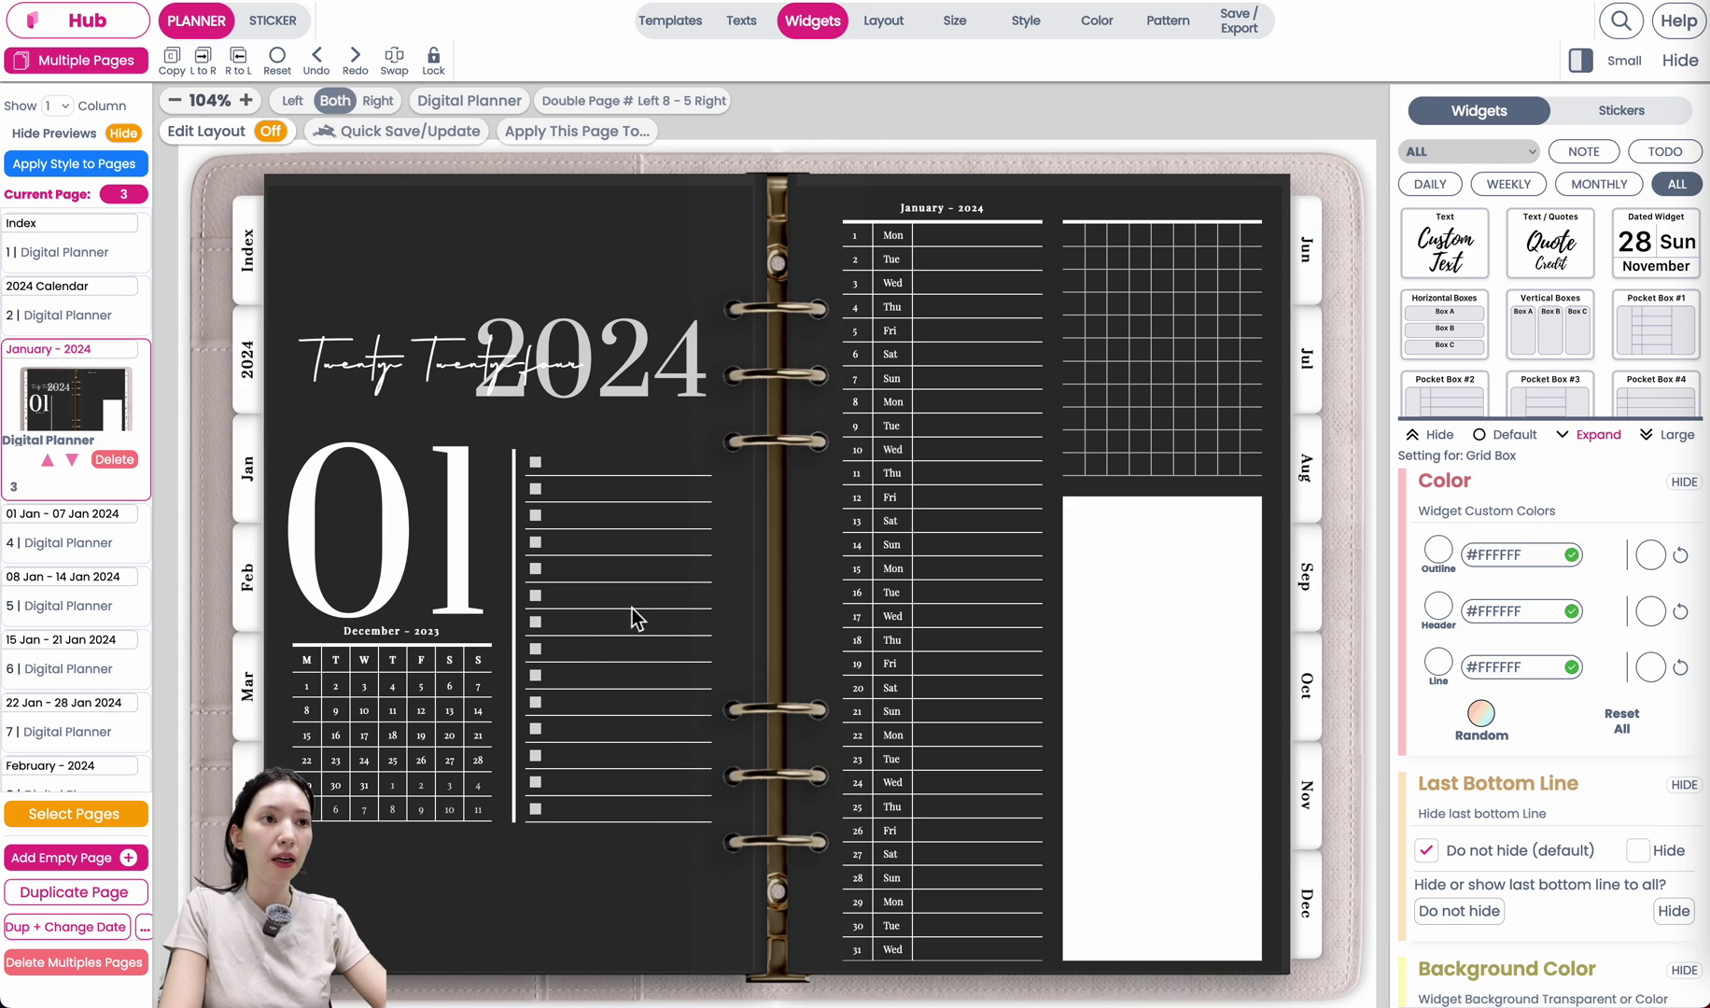
Set the digital planner's background type to Charcoal.
click(894, 24)
click(1318, 66)
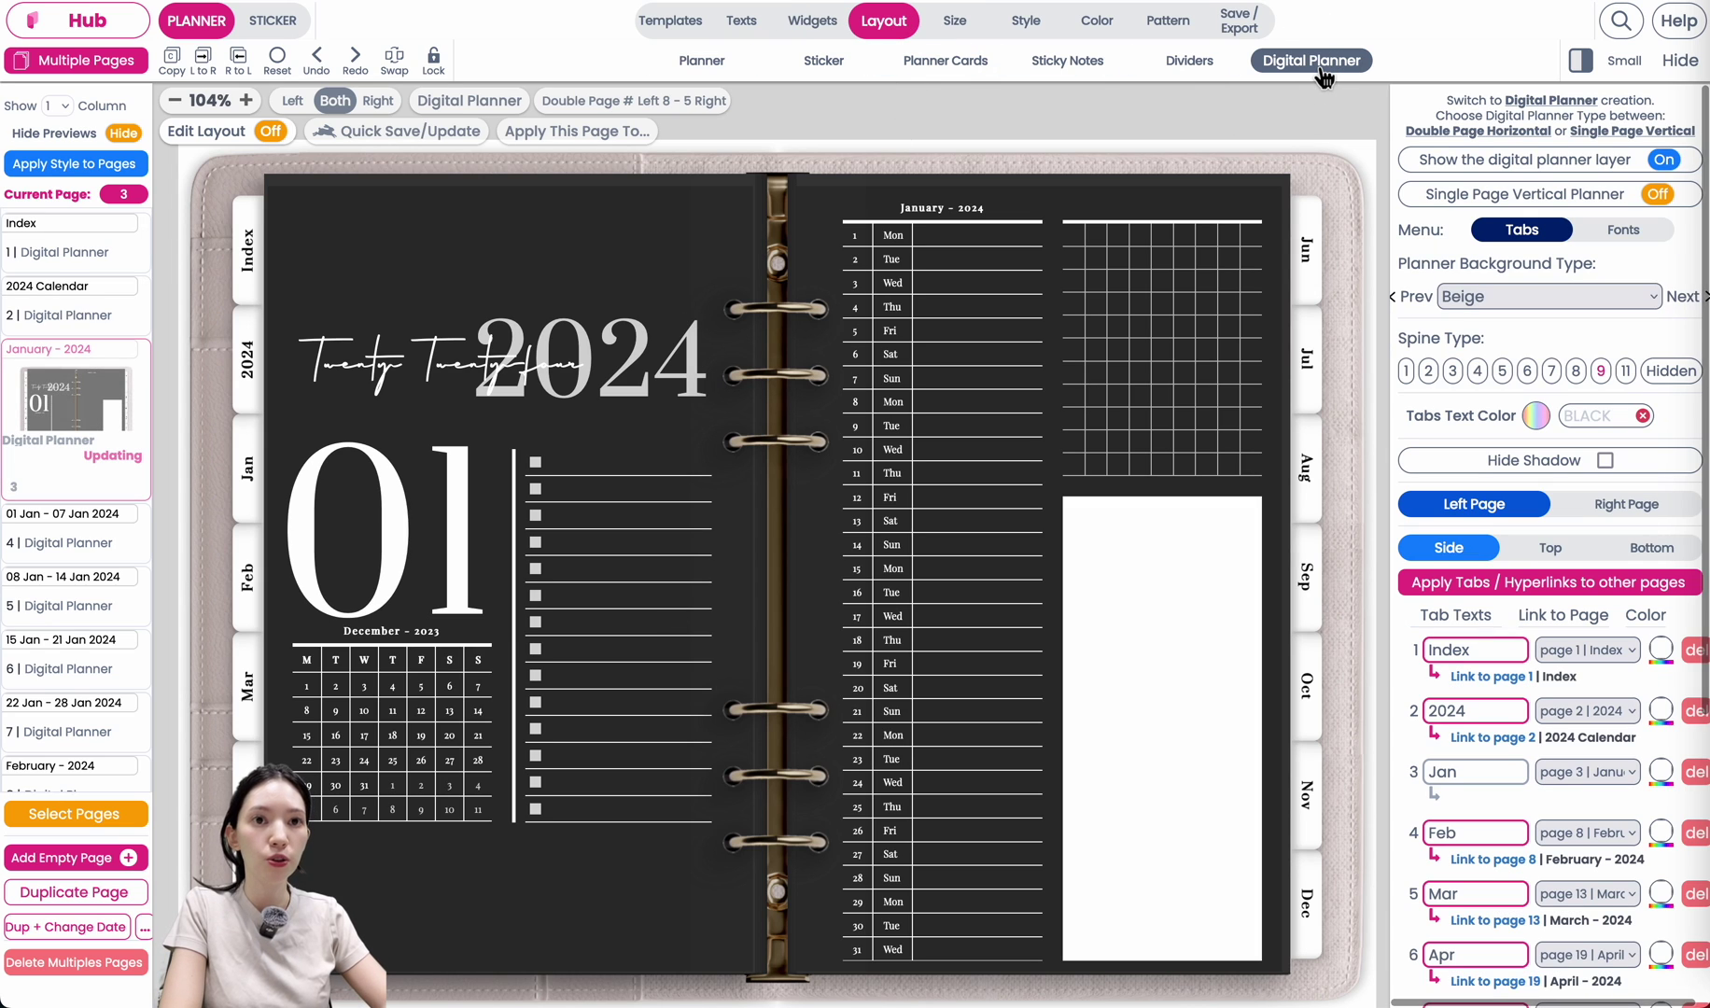
click(1613, 302)
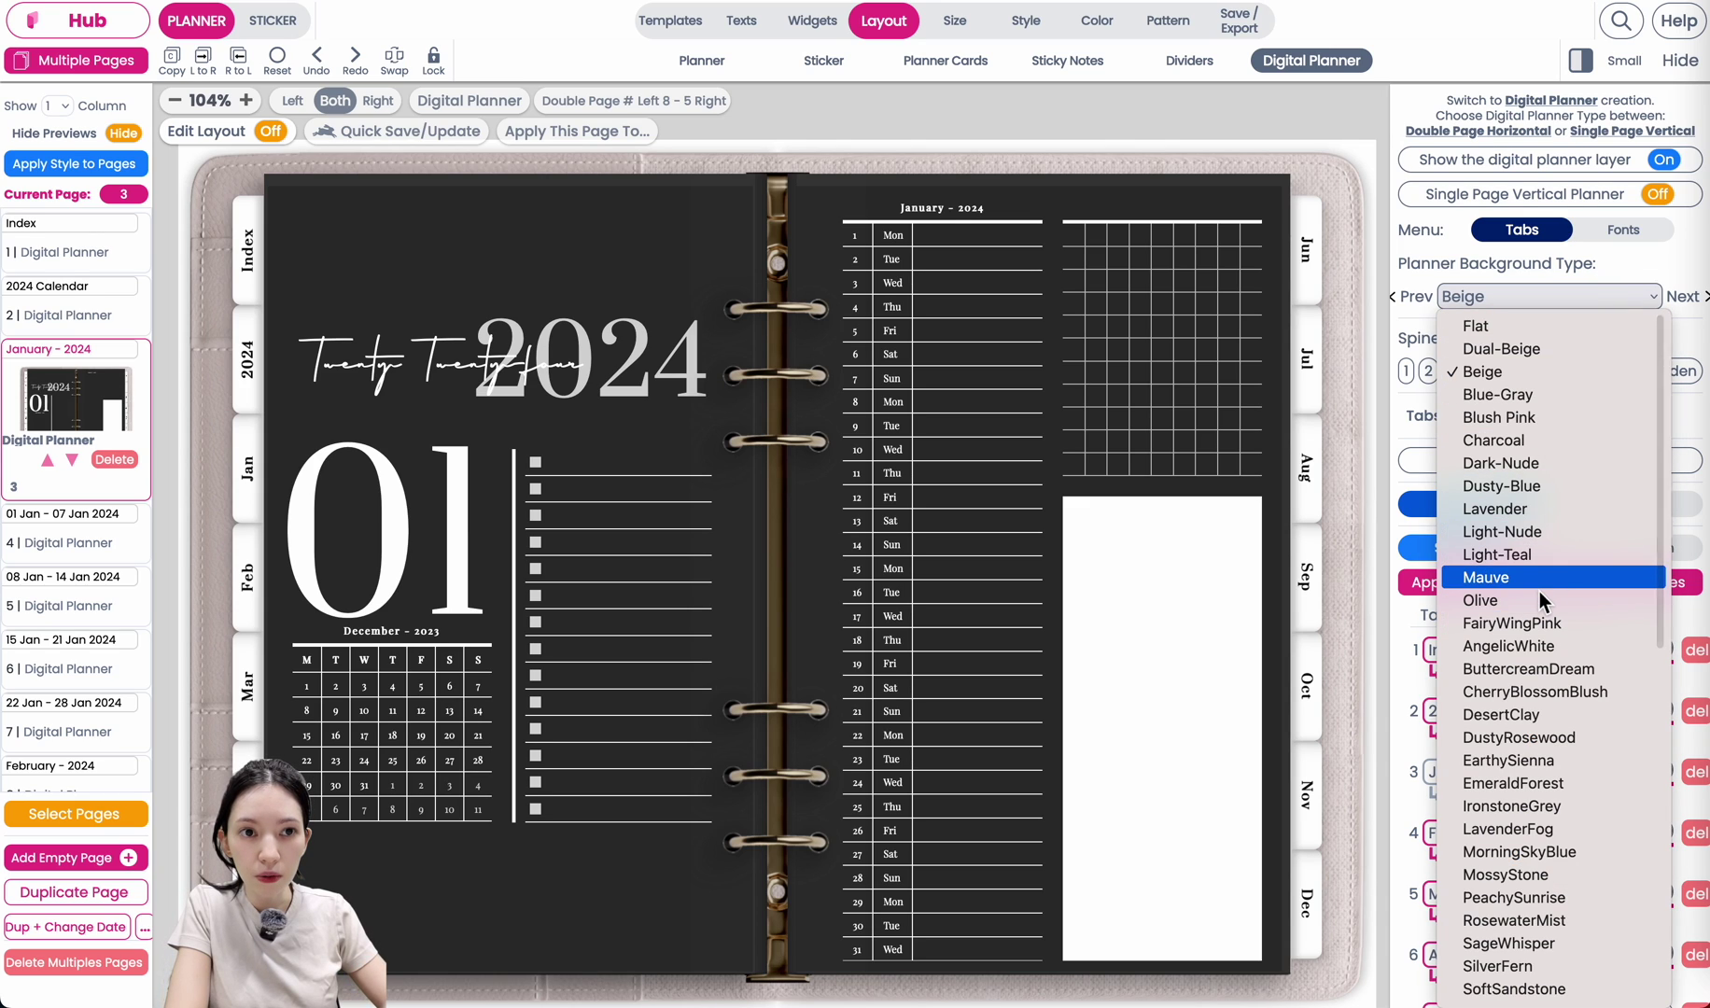
click(1541, 441)
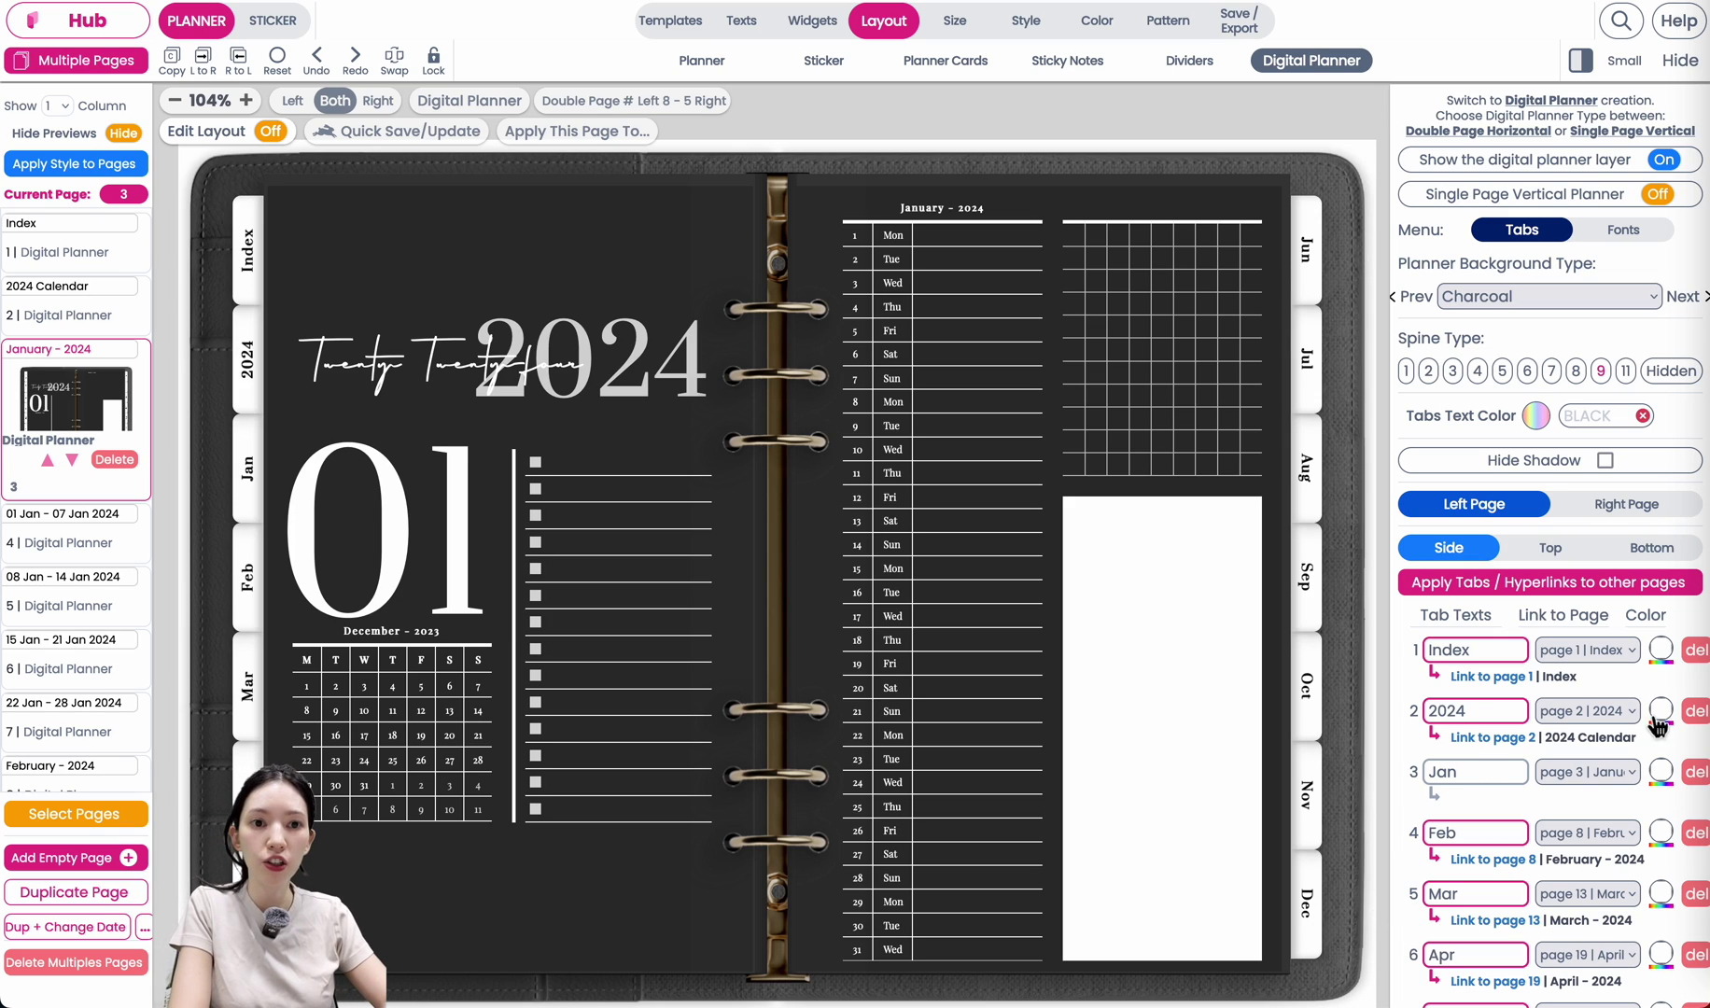
Set the colour of the left page's Index tab to Tungsten.
click(1658, 650)
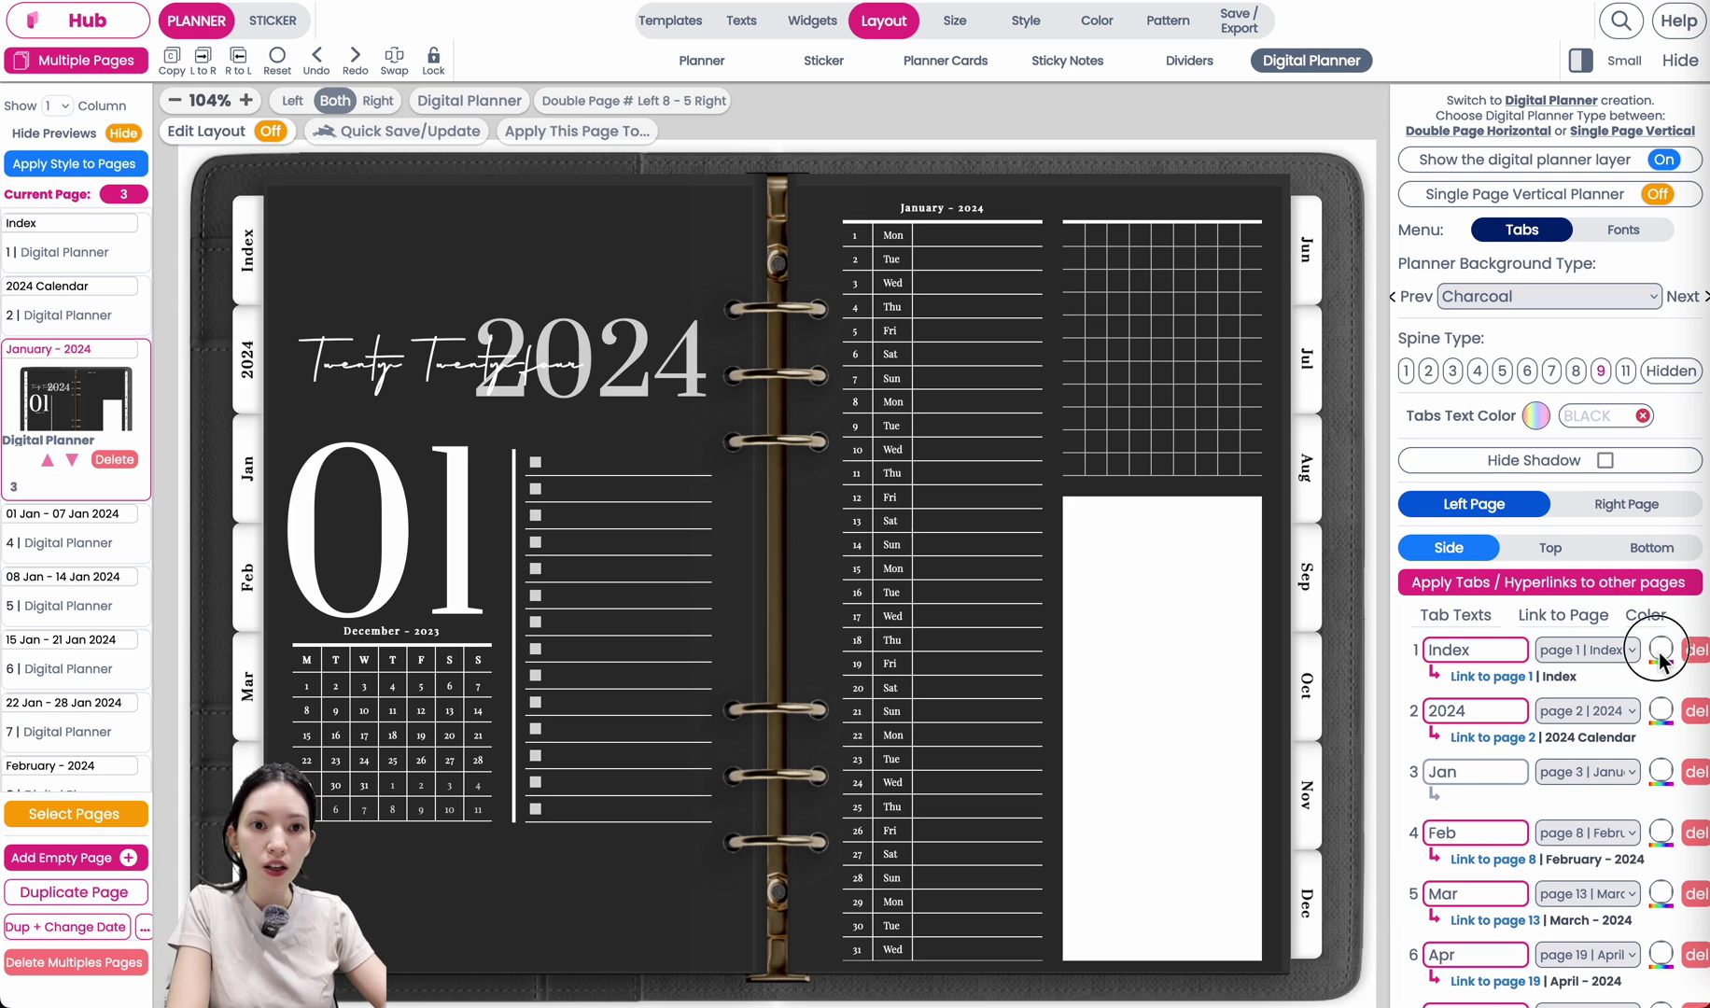
drag(1641, 266, 1624, 162)
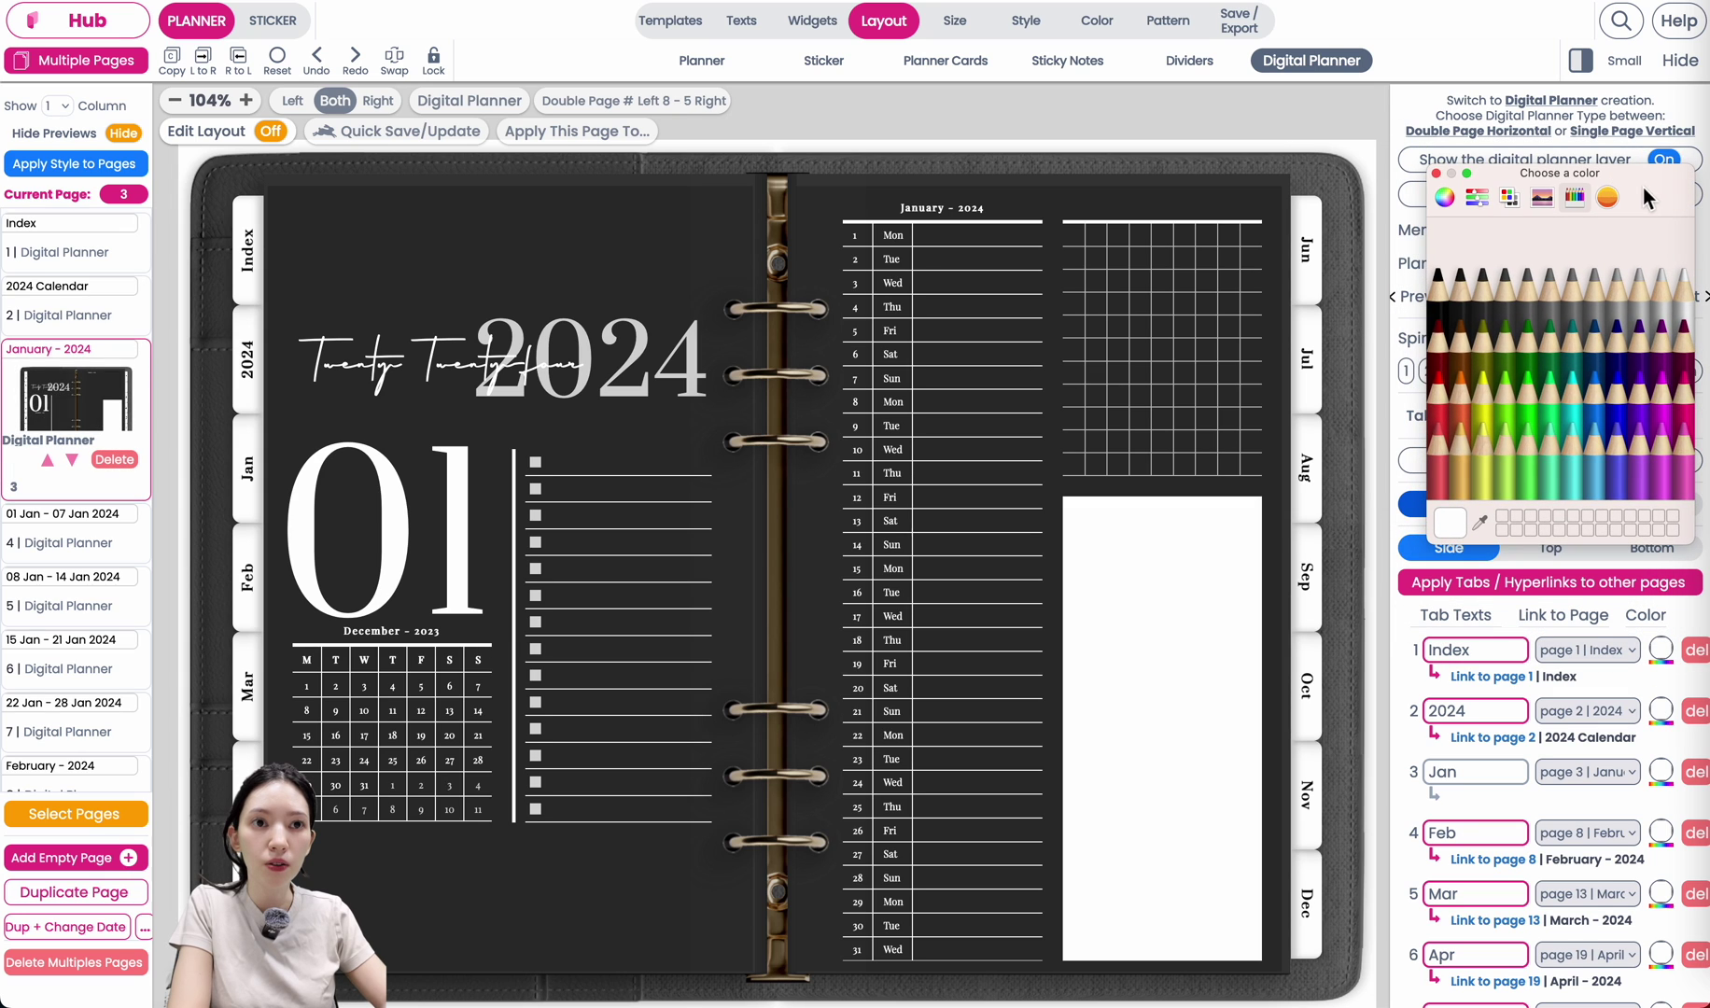
click(1491, 308)
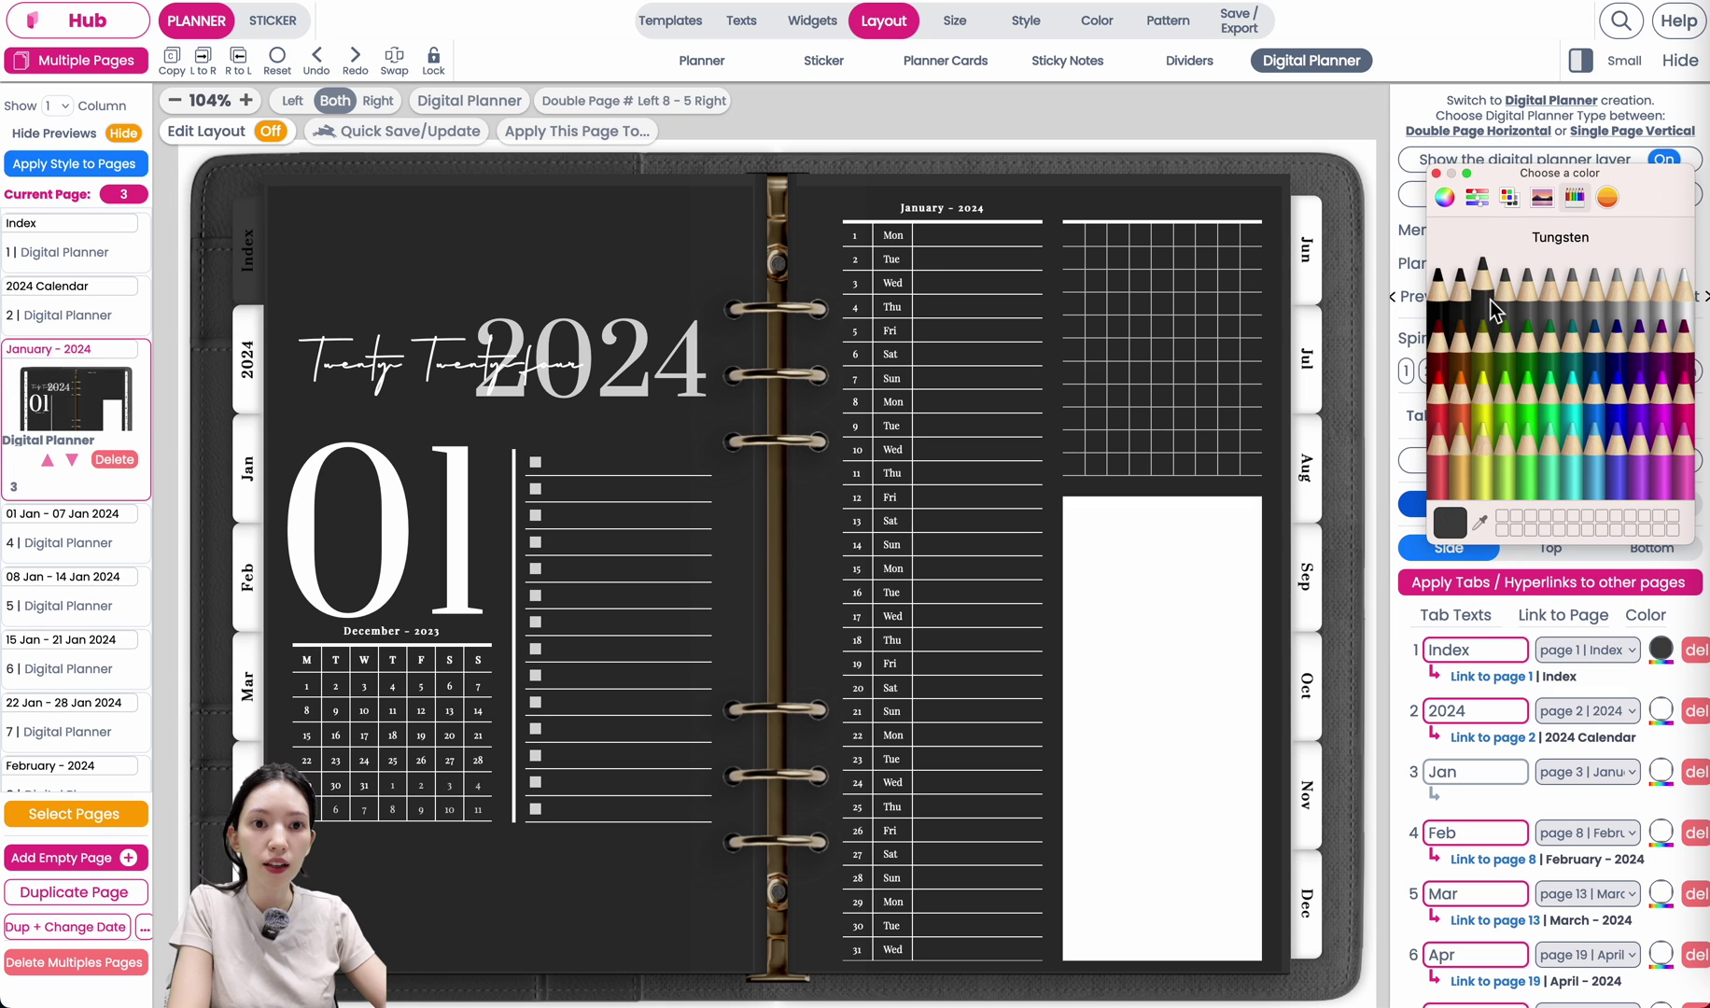
click(1435, 174)
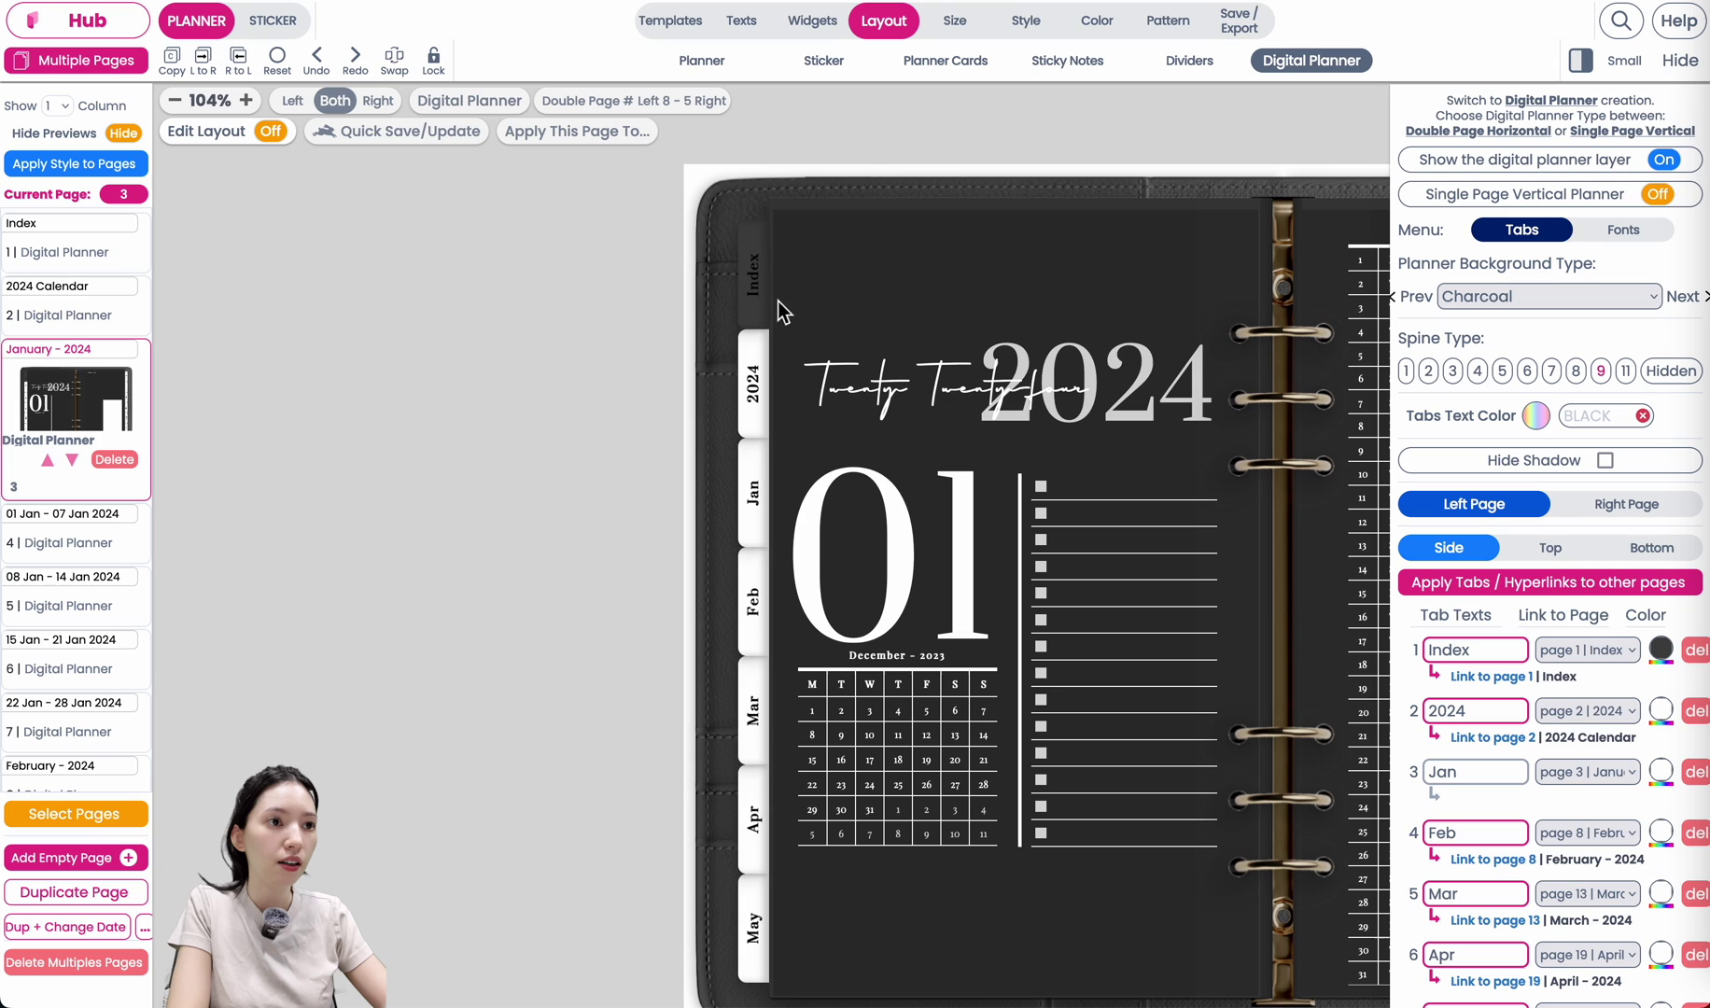
Colour the remaining side tabs of the left page Tungsten, starting with 2024, Jan and Feb.
click(1660, 710)
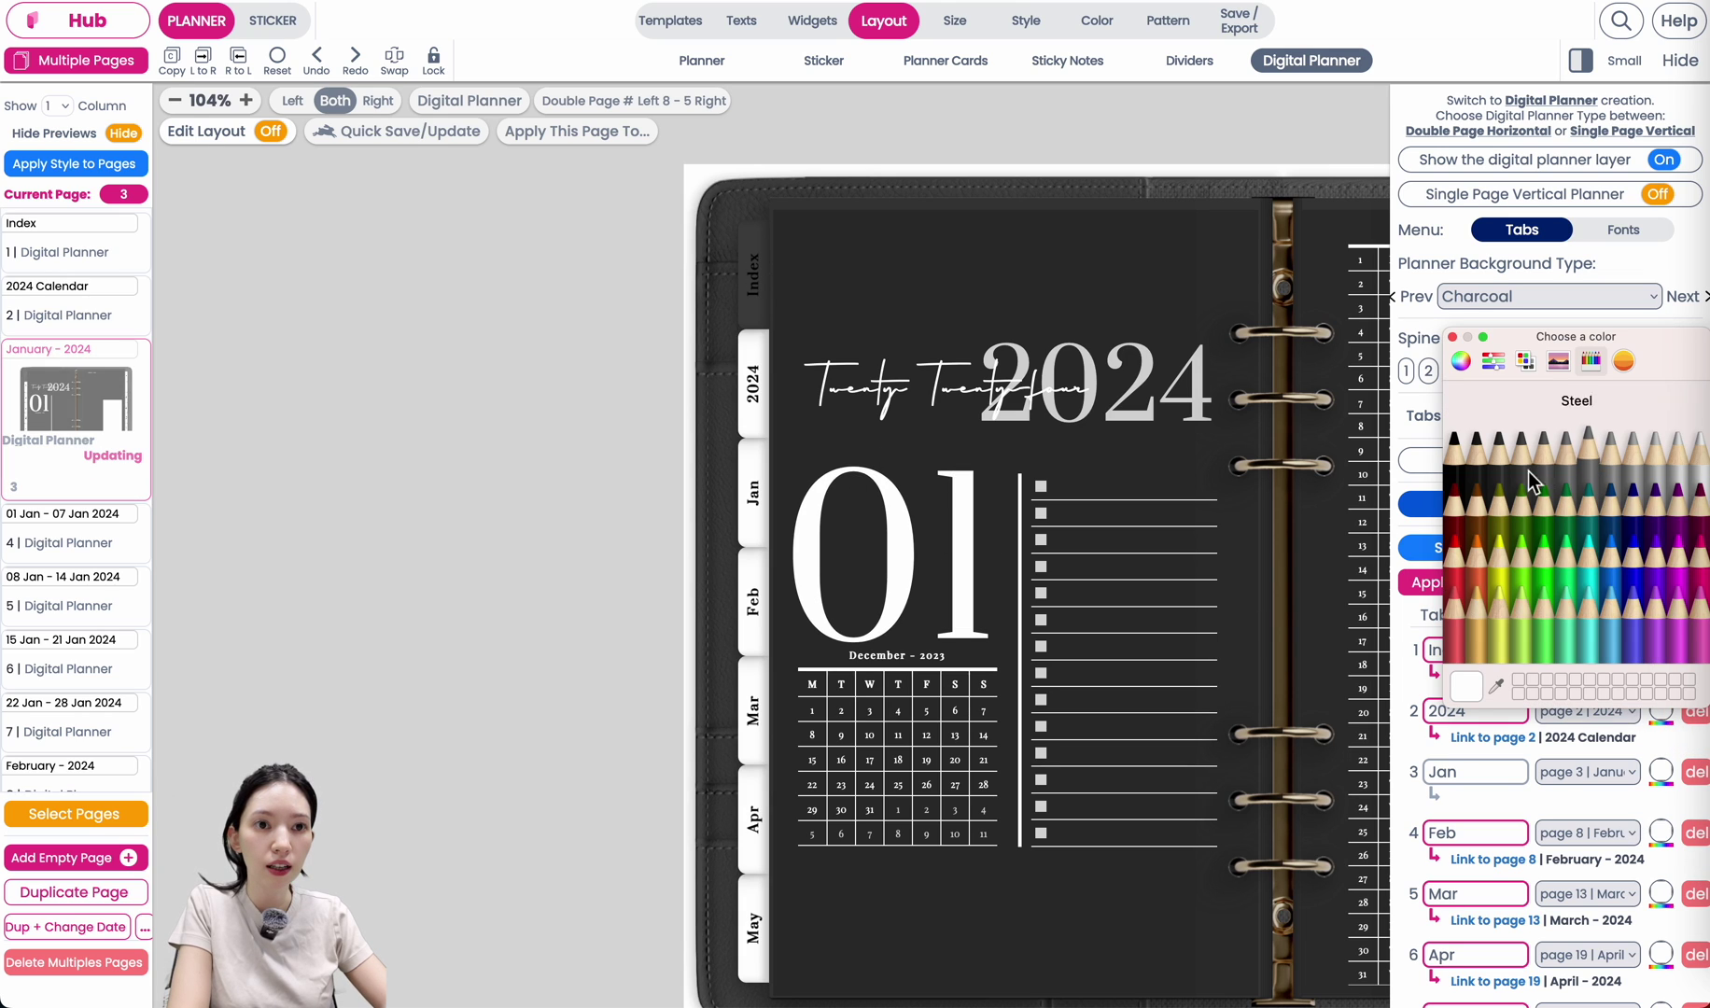
click(1486, 463)
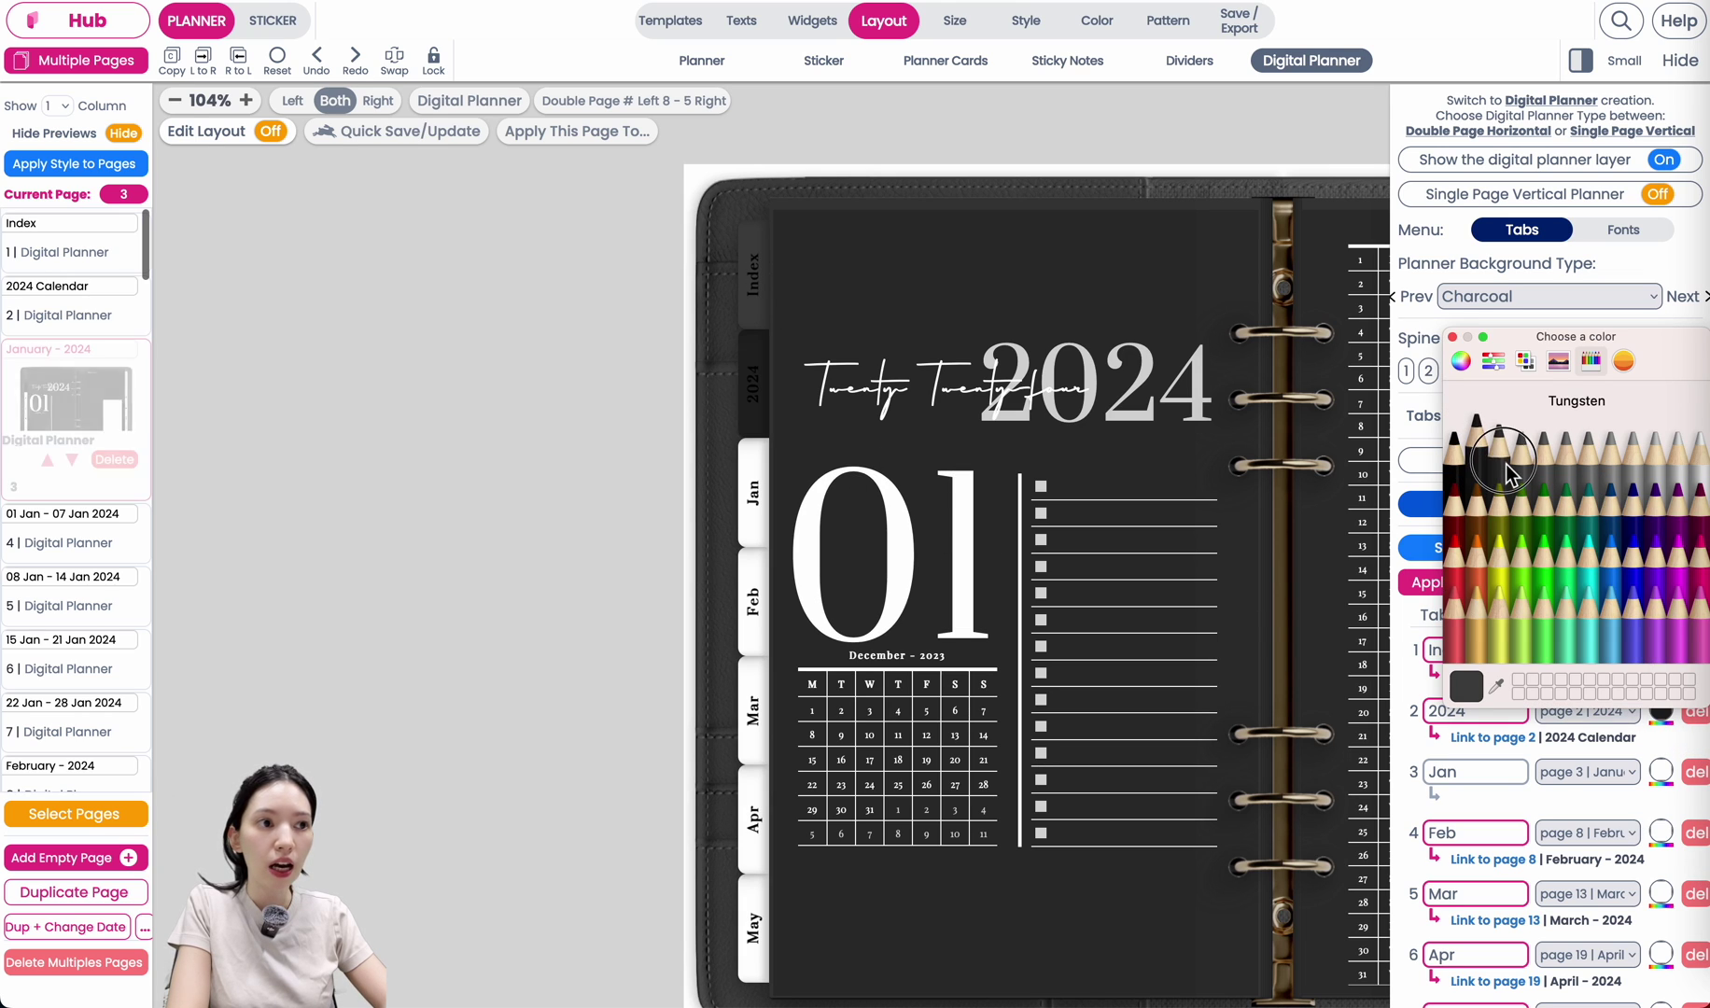
click(1452, 336)
click(1660, 771)
click(1497, 511)
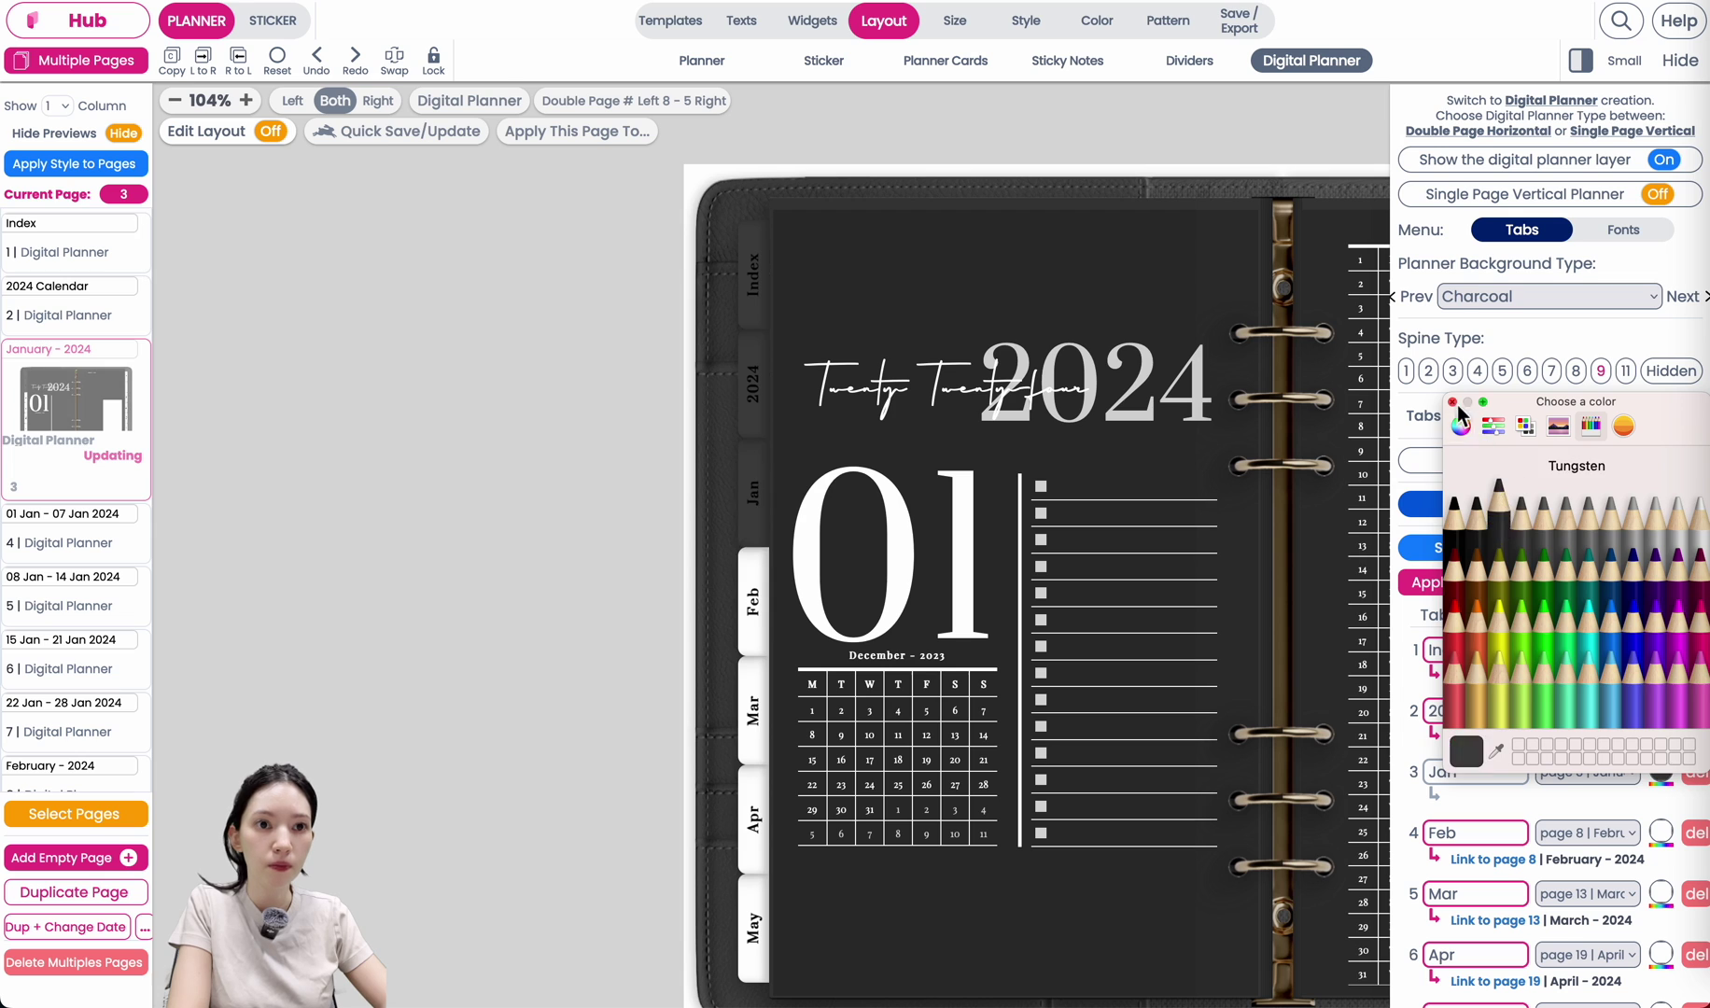
click(1660, 832)
scroll(1661, 821, down, 2)
click(1497, 511)
Colour all side tabs of the right page, from Jun to Dec, Tungsten.
click(1626, 383)
click(1661, 530)
click(1497, 255)
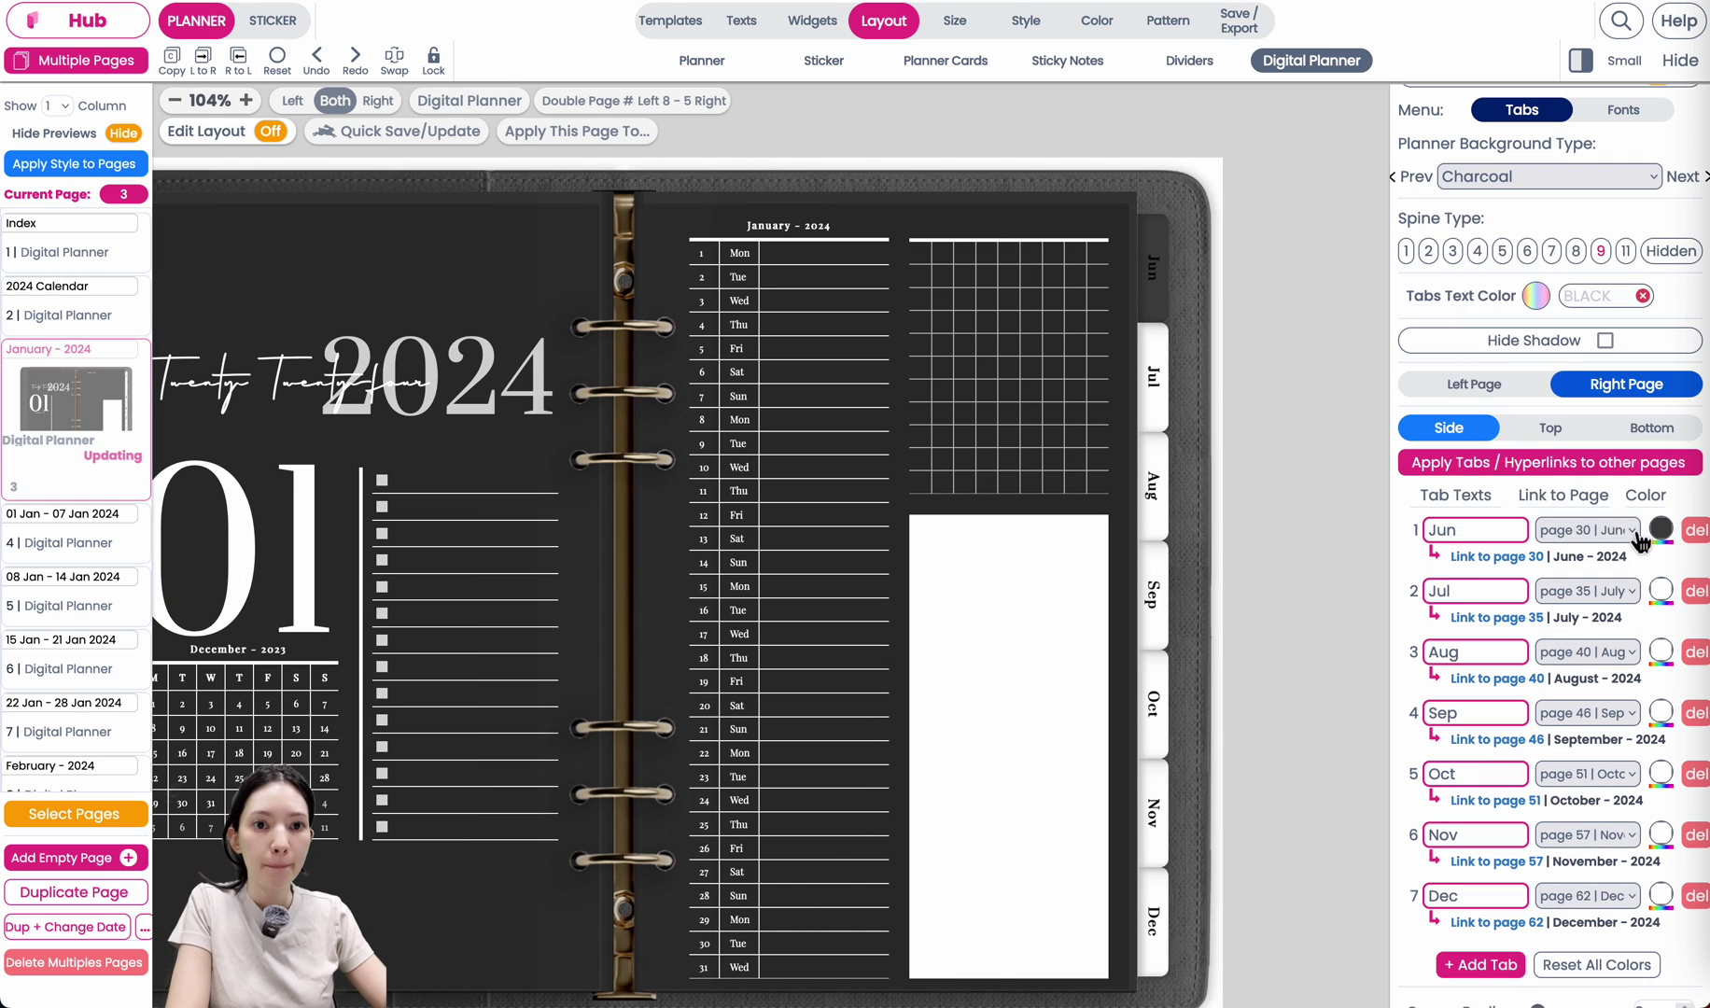
click(1660, 591)
click(1497, 316)
click(1660, 651)
click(1660, 712)
click(1660, 773)
click(1660, 833)
click(1661, 894)
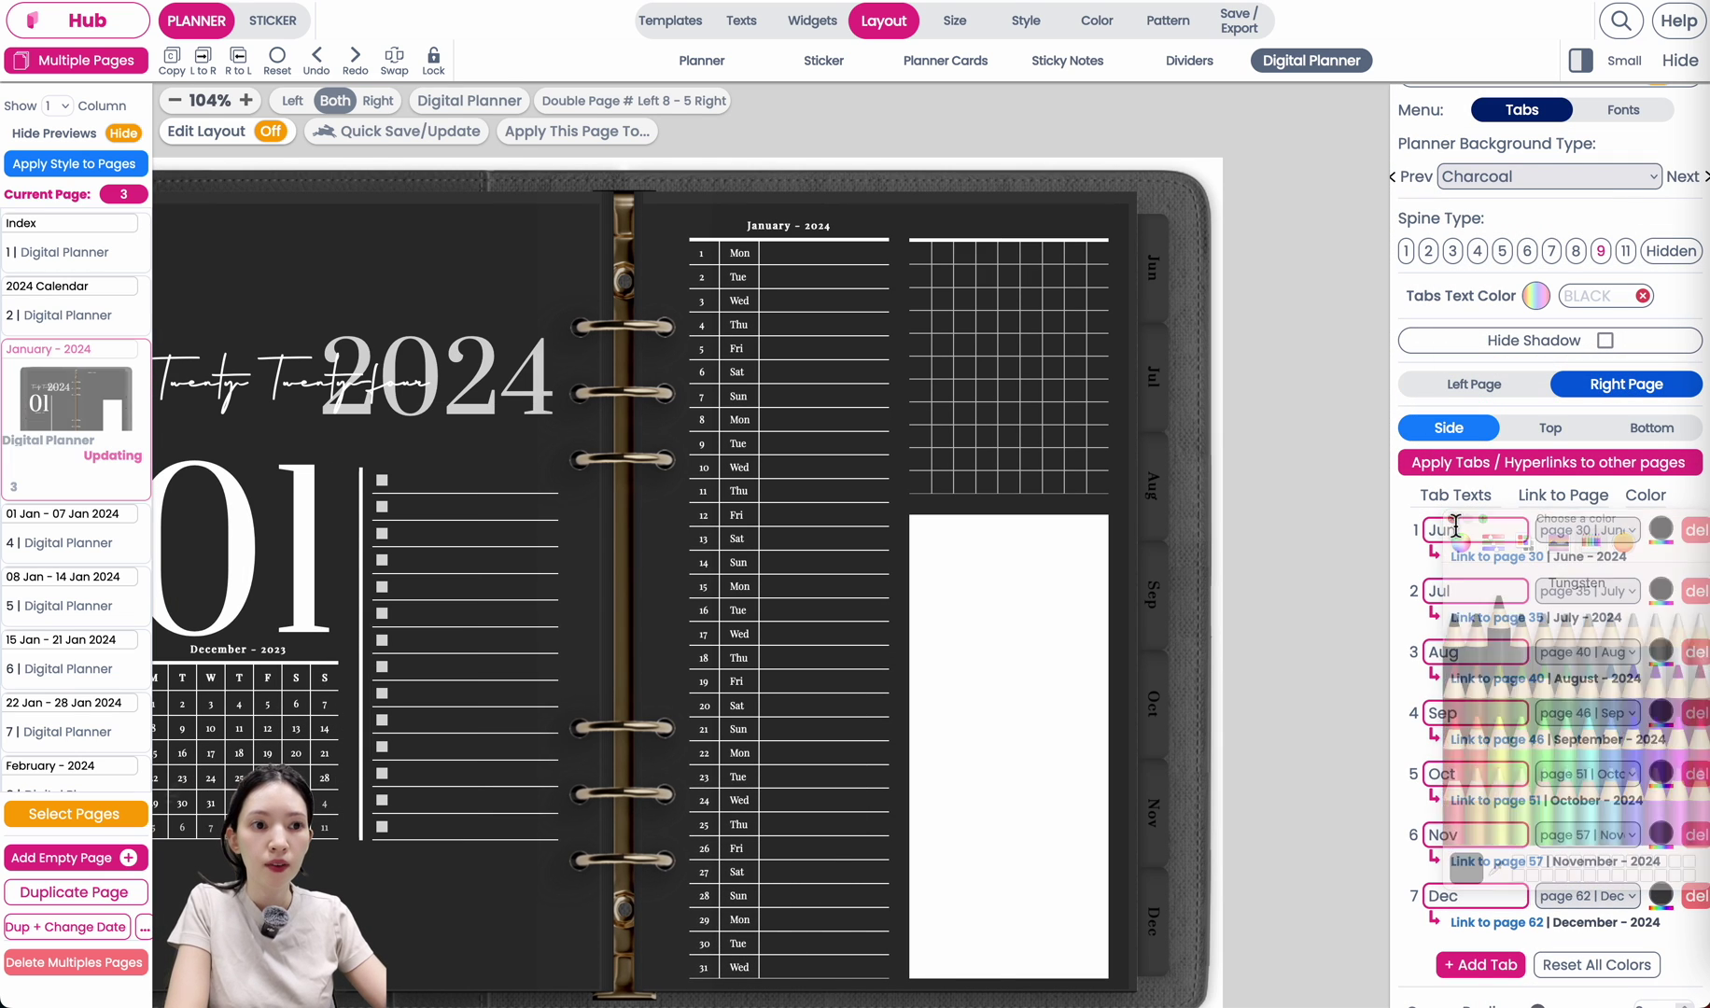
click(1210, 597)
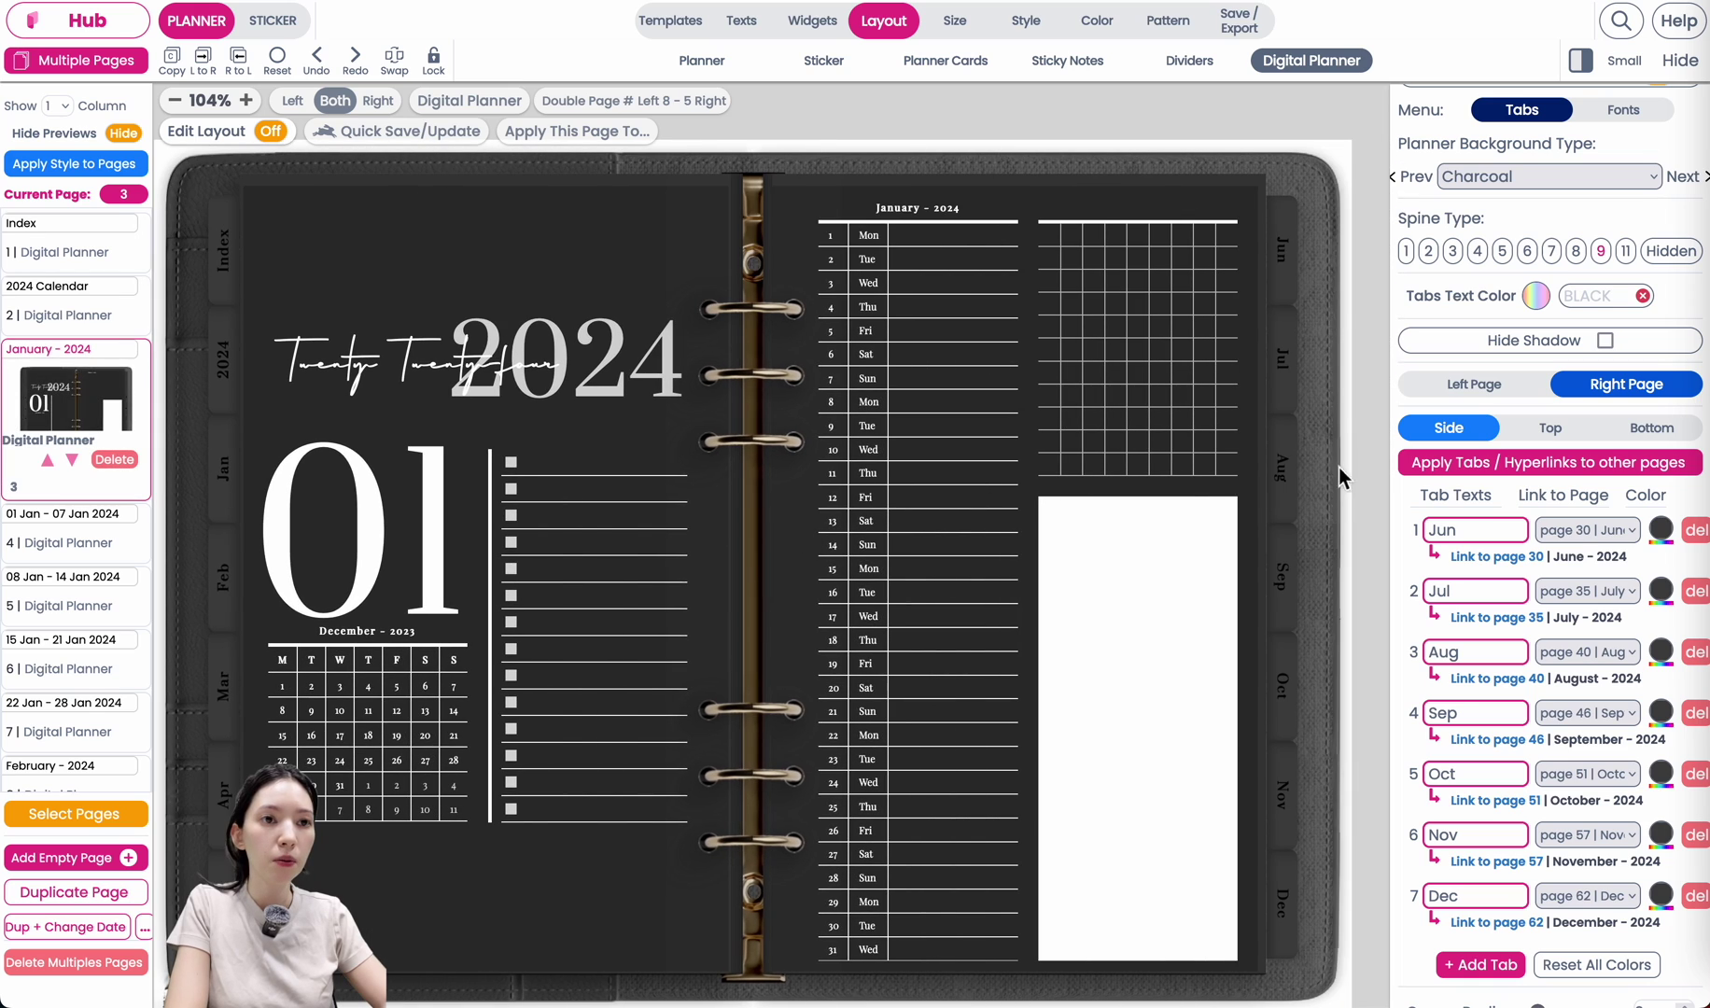
Set the tabs text colour to white, #FFFFFF.
scroll(1331, 299, up, 3)
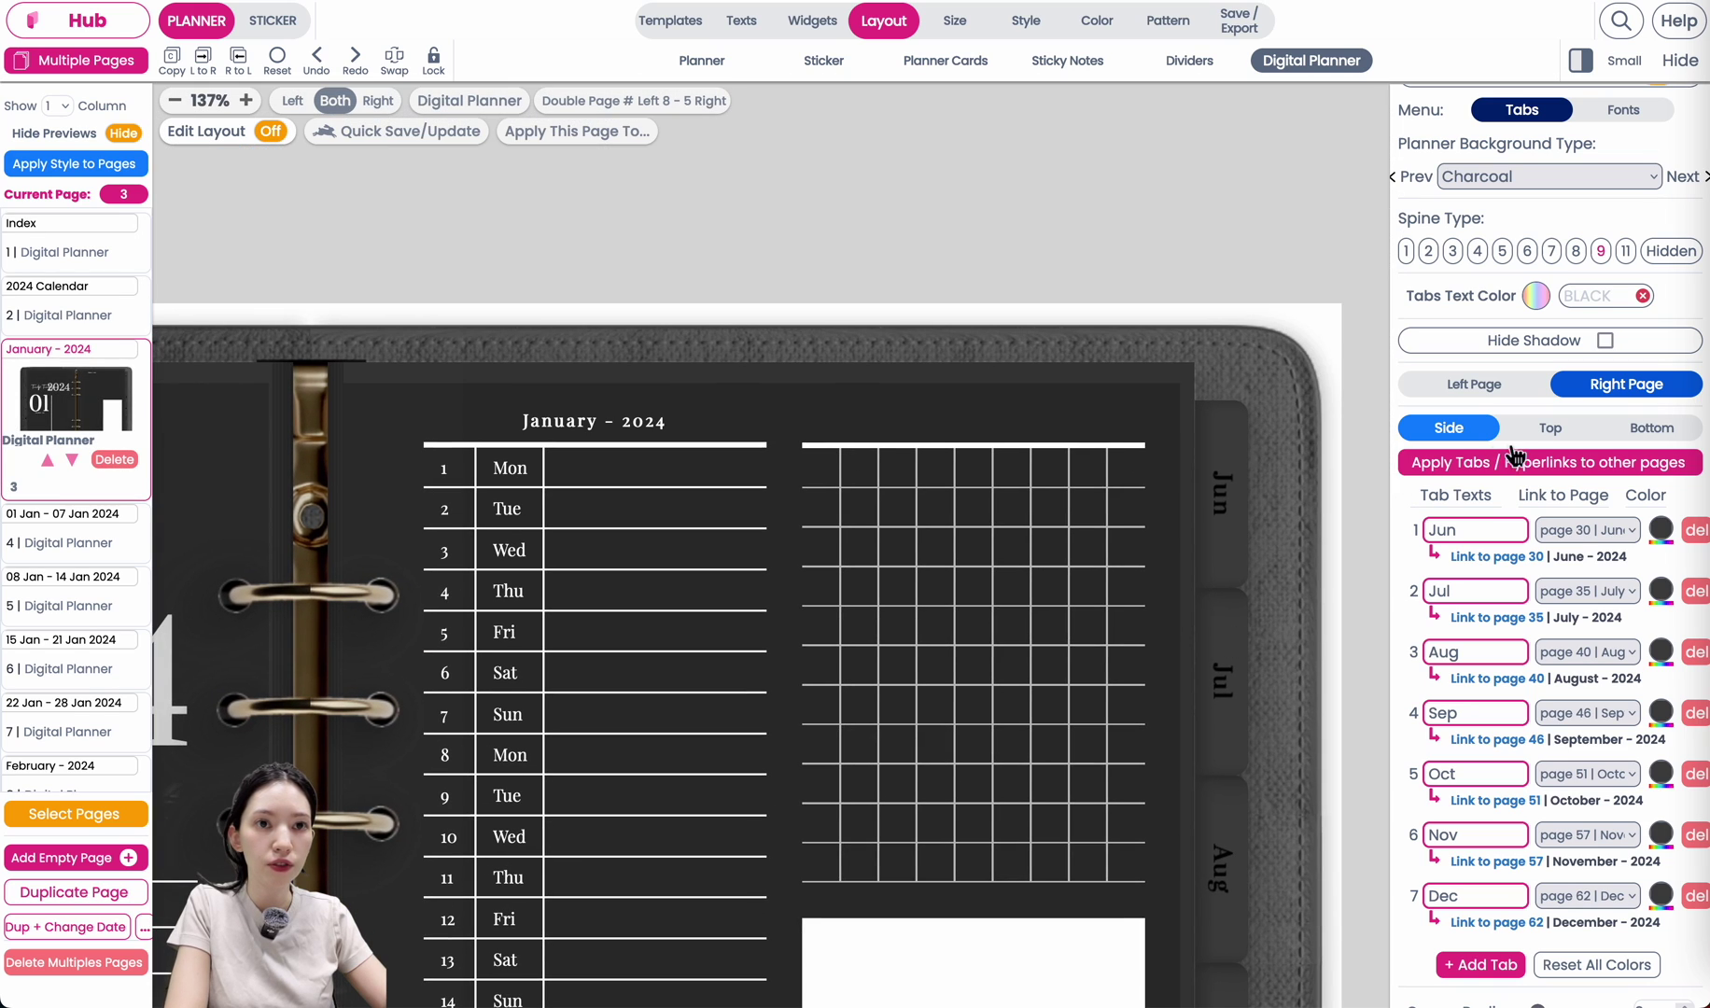
scroll(1658, 299, up, 2)
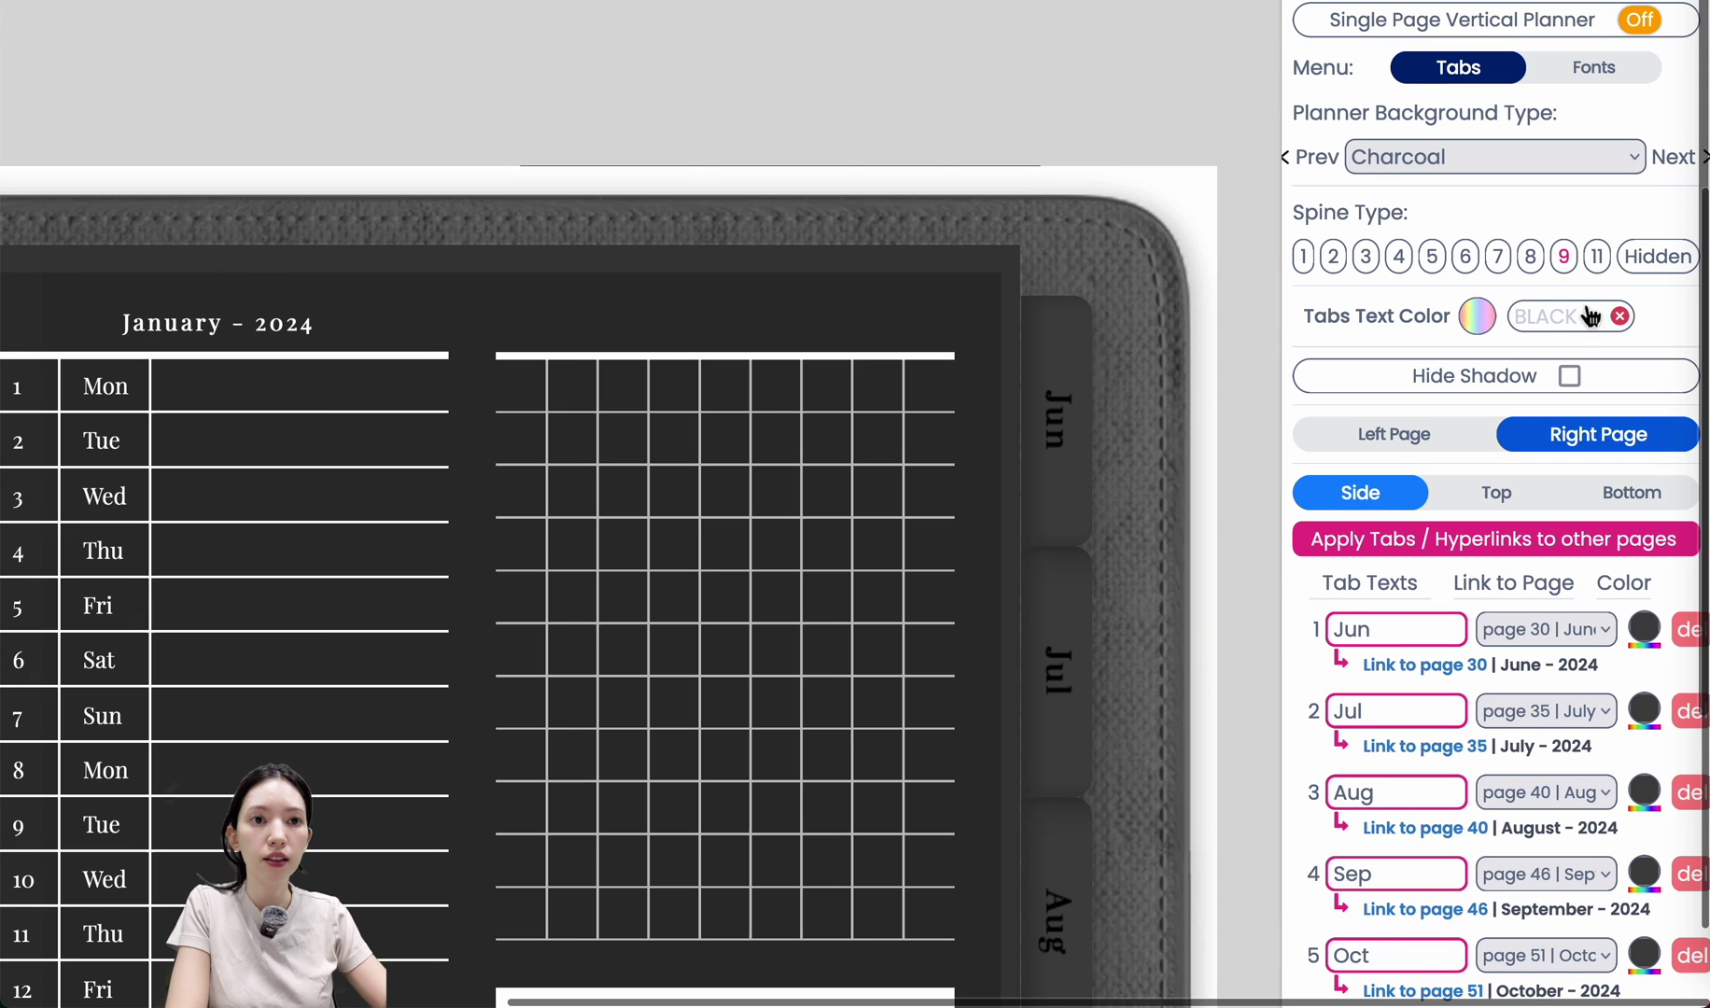
click(1498, 369)
text(W)
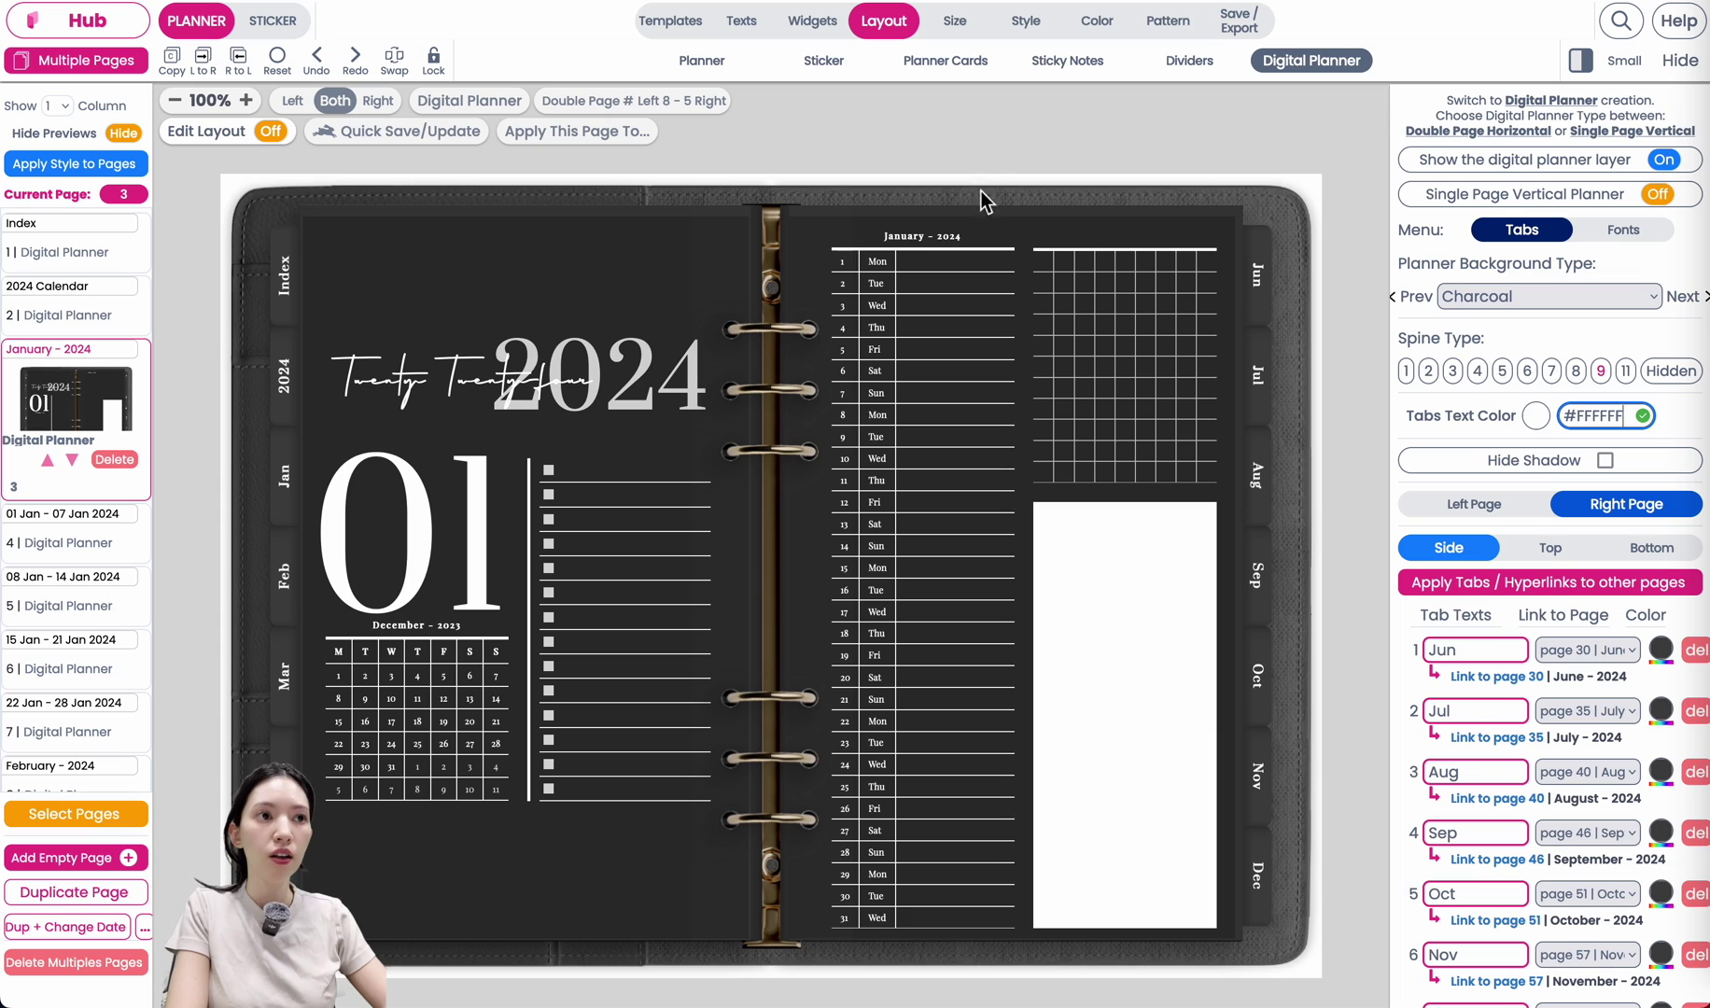
Start applying the January page's style to other pages, including digital planner hyperlinks, tabs and background.
click(1097, 21)
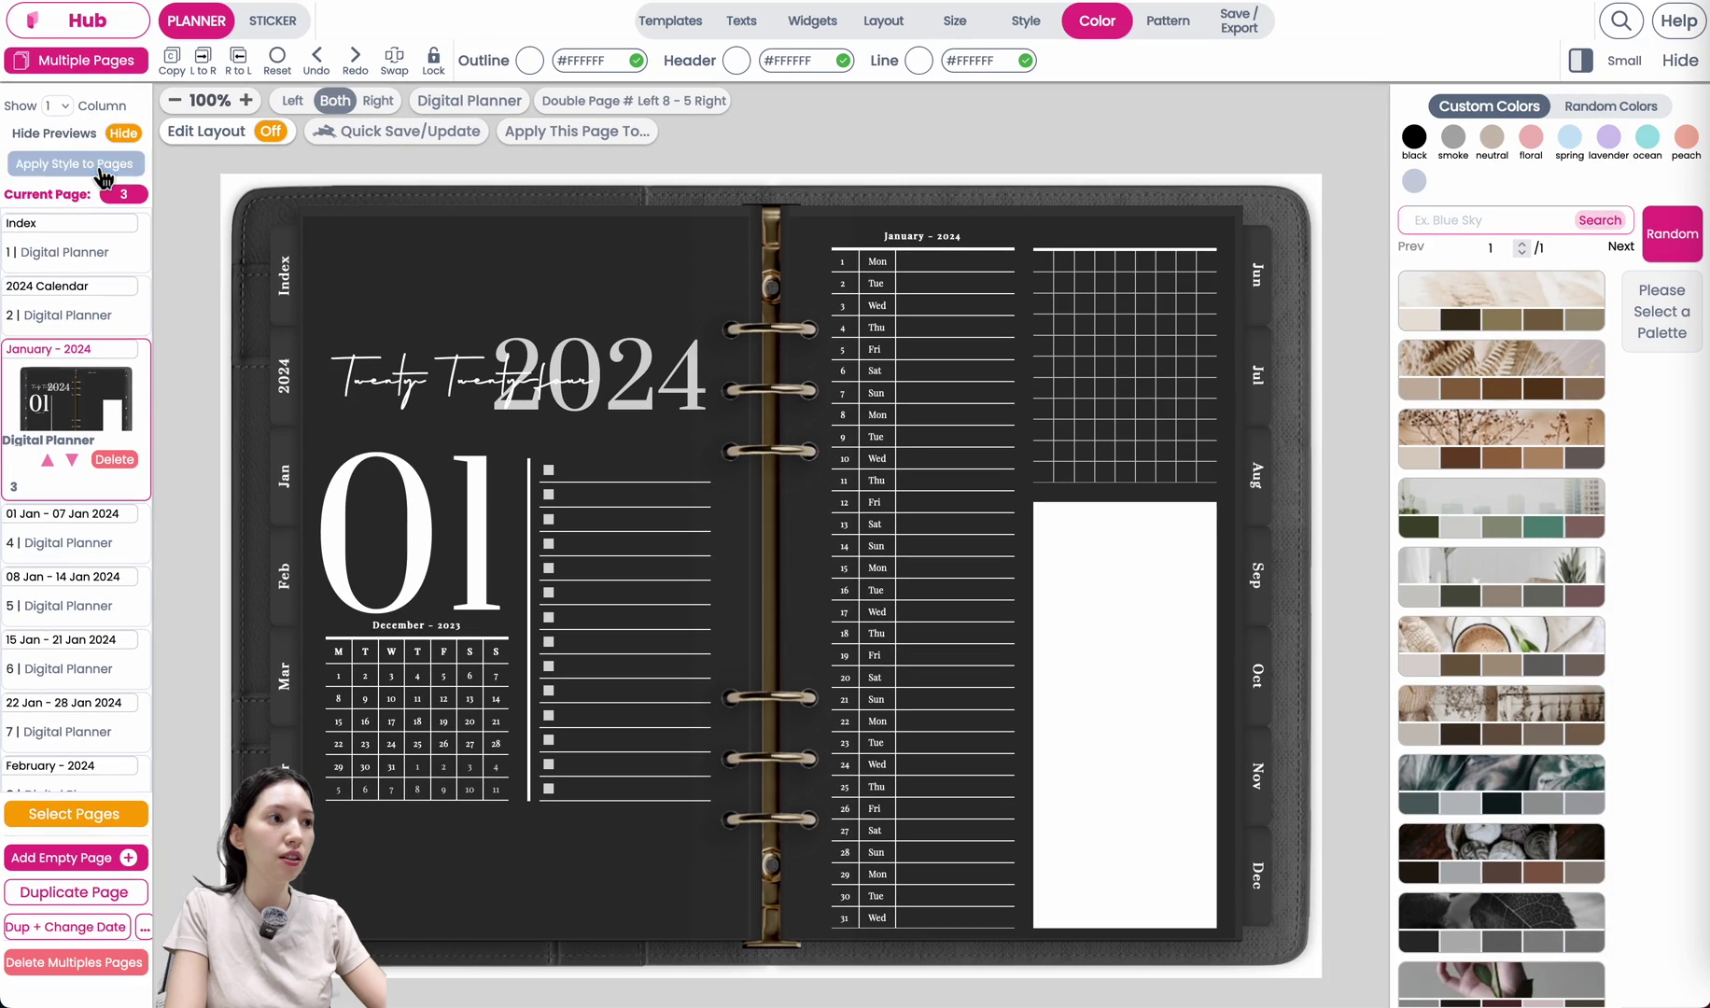
click(105, 178)
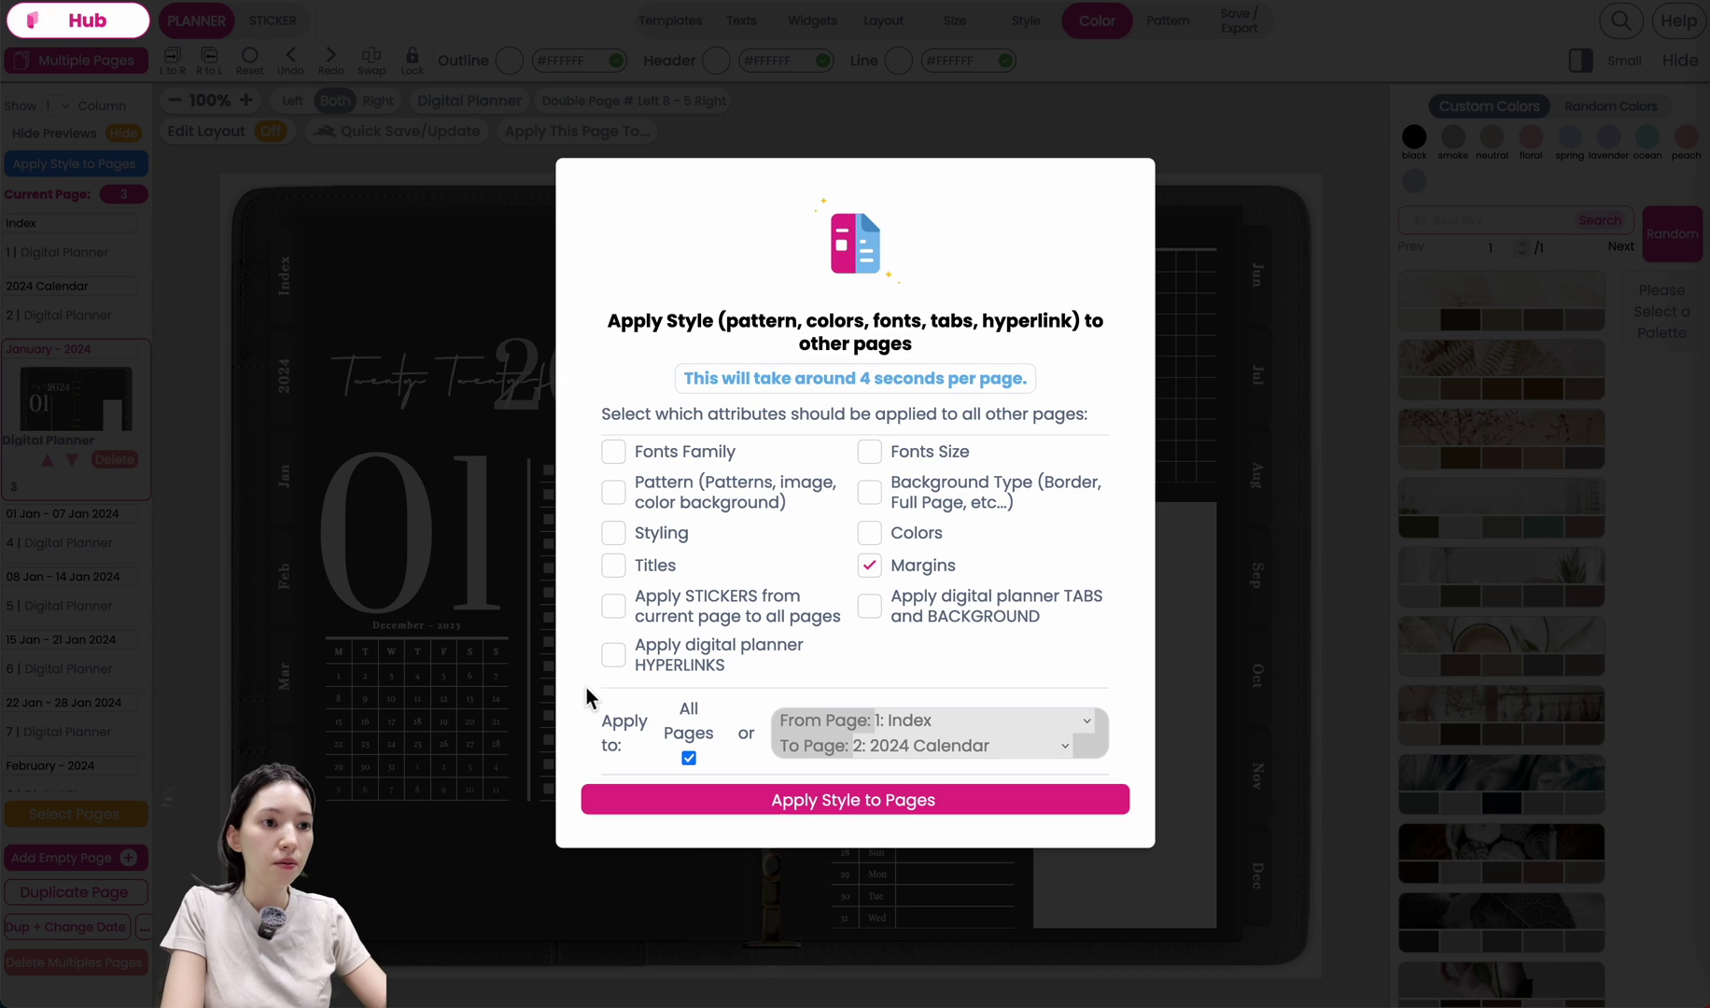
click(613, 654)
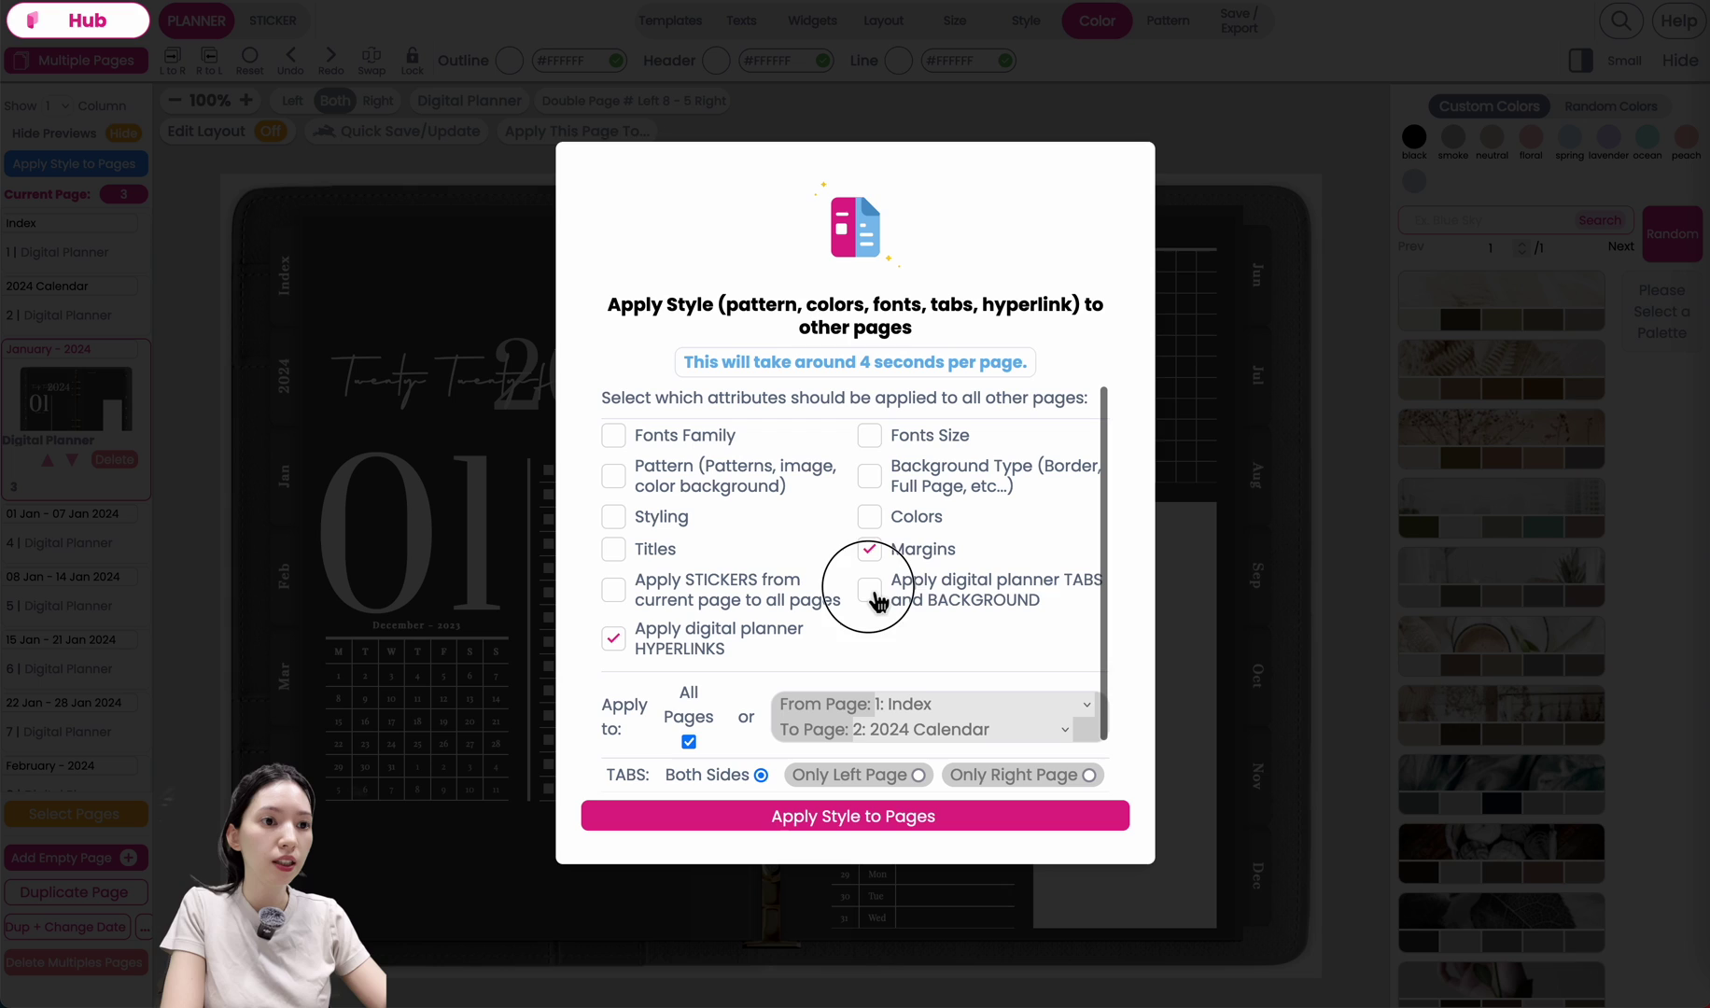
click(872, 592)
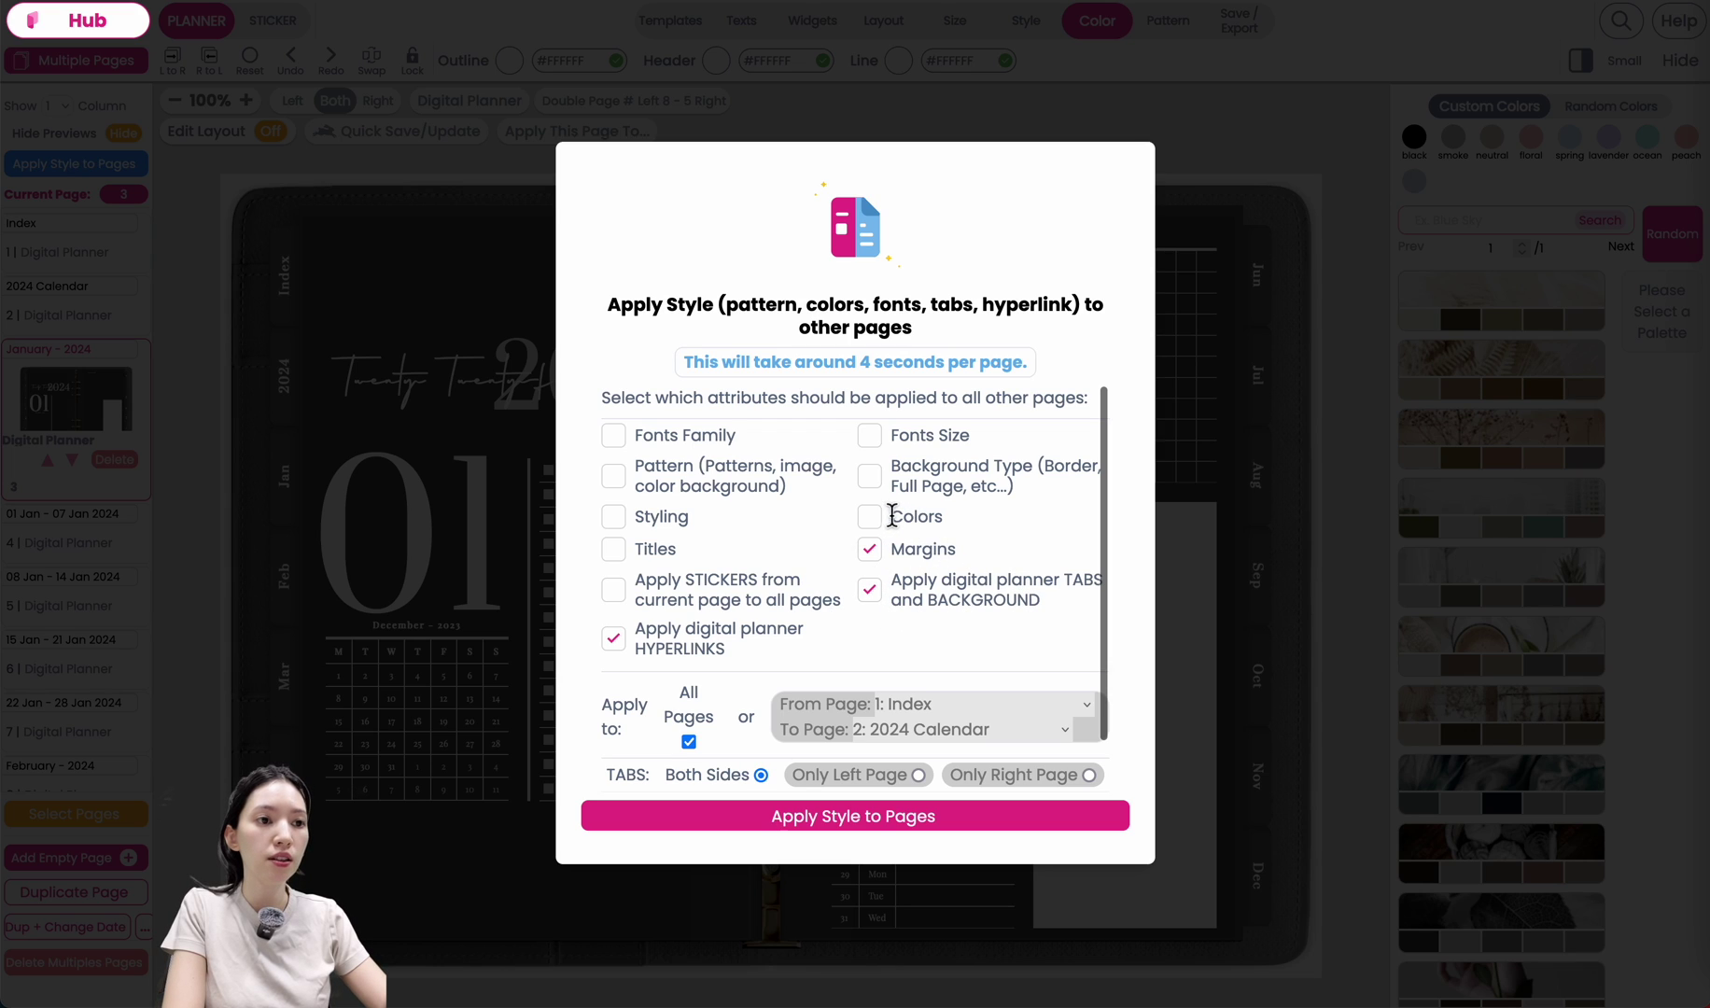
Also include colors, styling, pattern, background type, fonts size and fonts family, and apply the style to all pages on both sides.
click(871, 518)
click(618, 517)
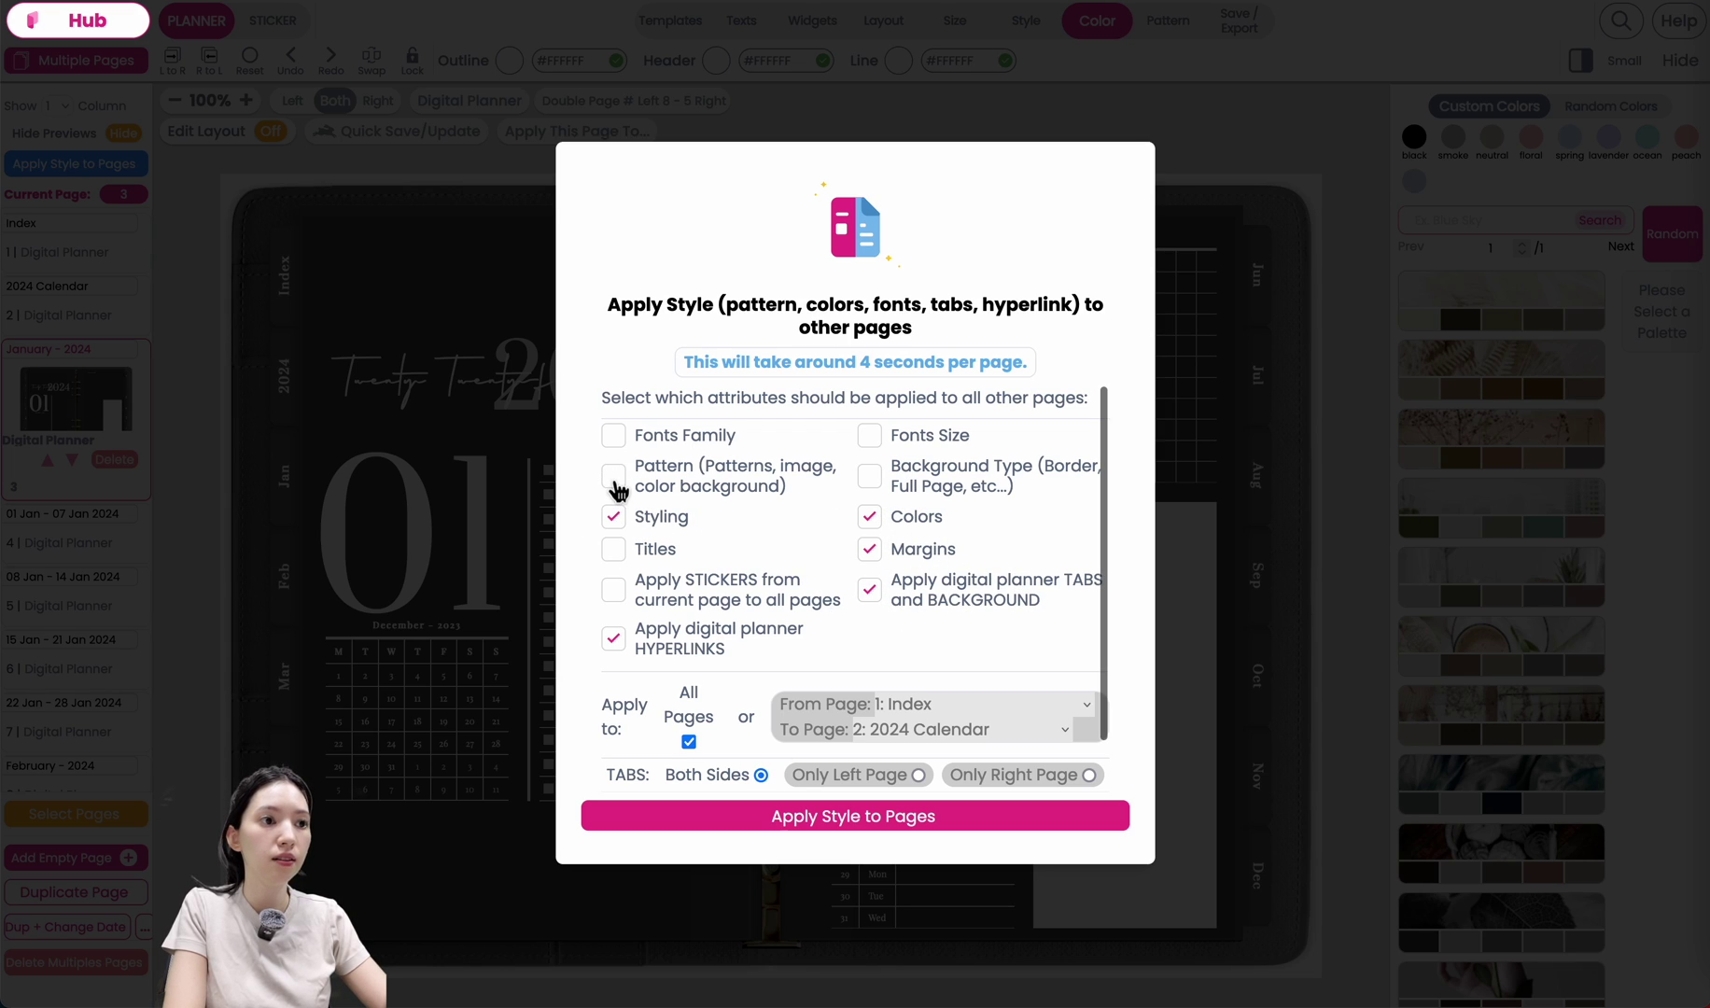
click(614, 476)
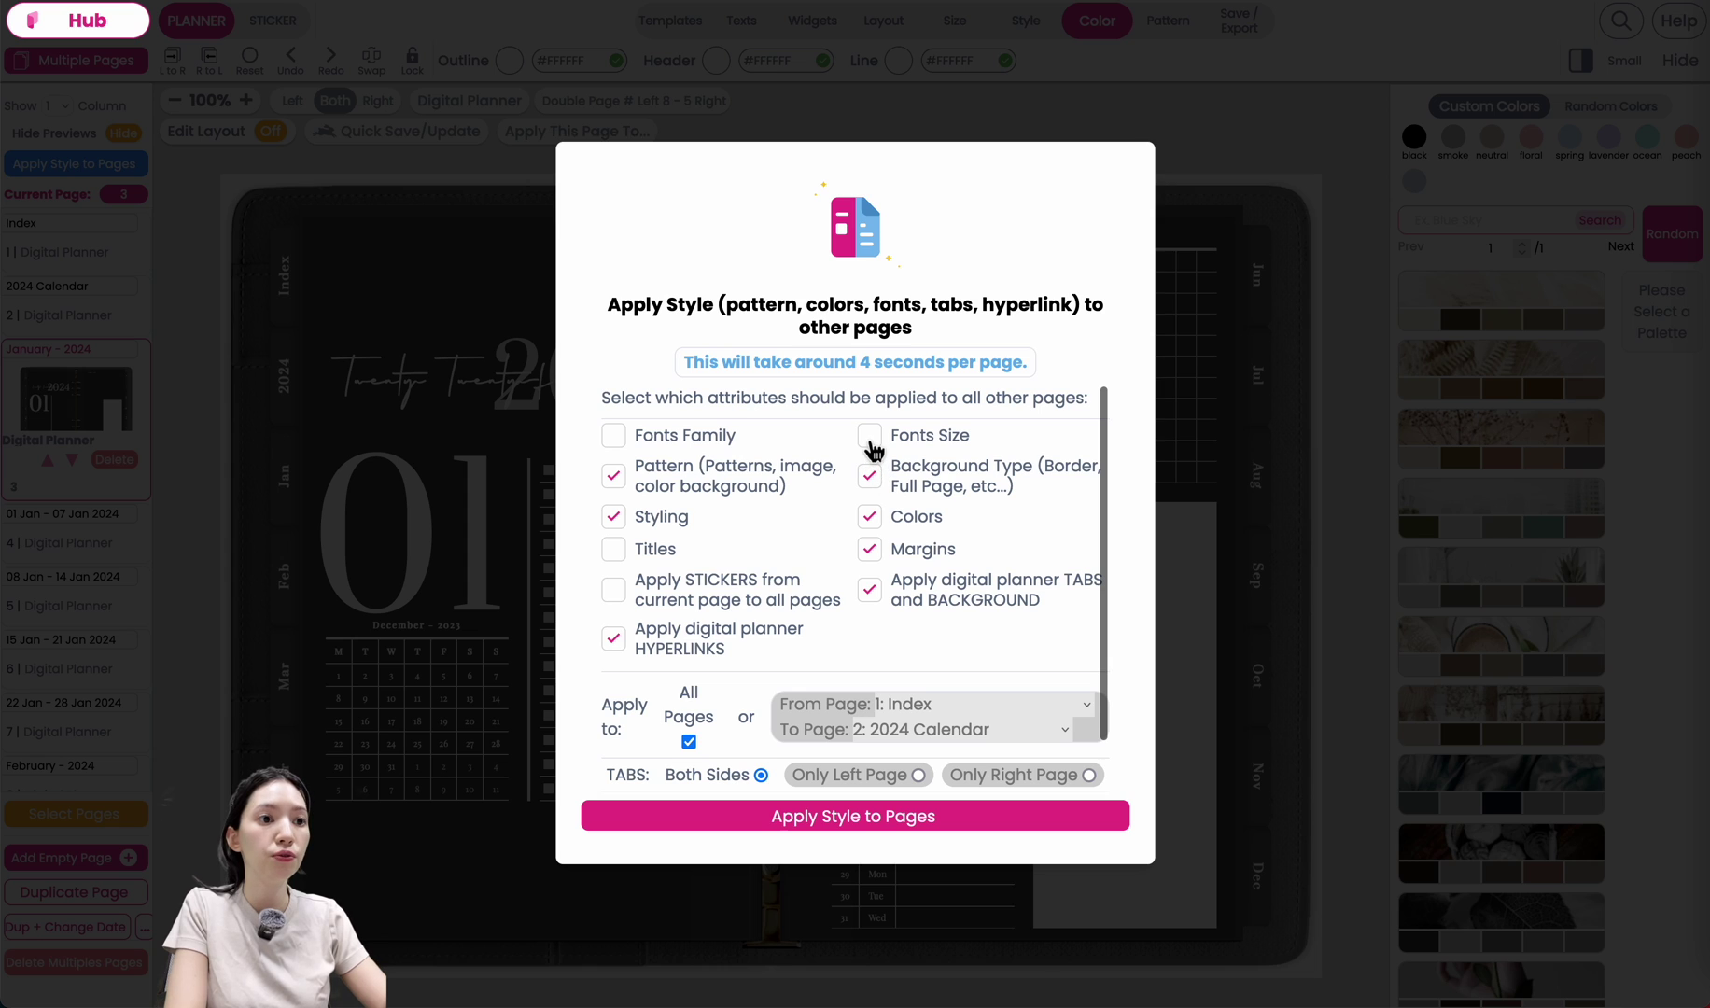
click(869, 435)
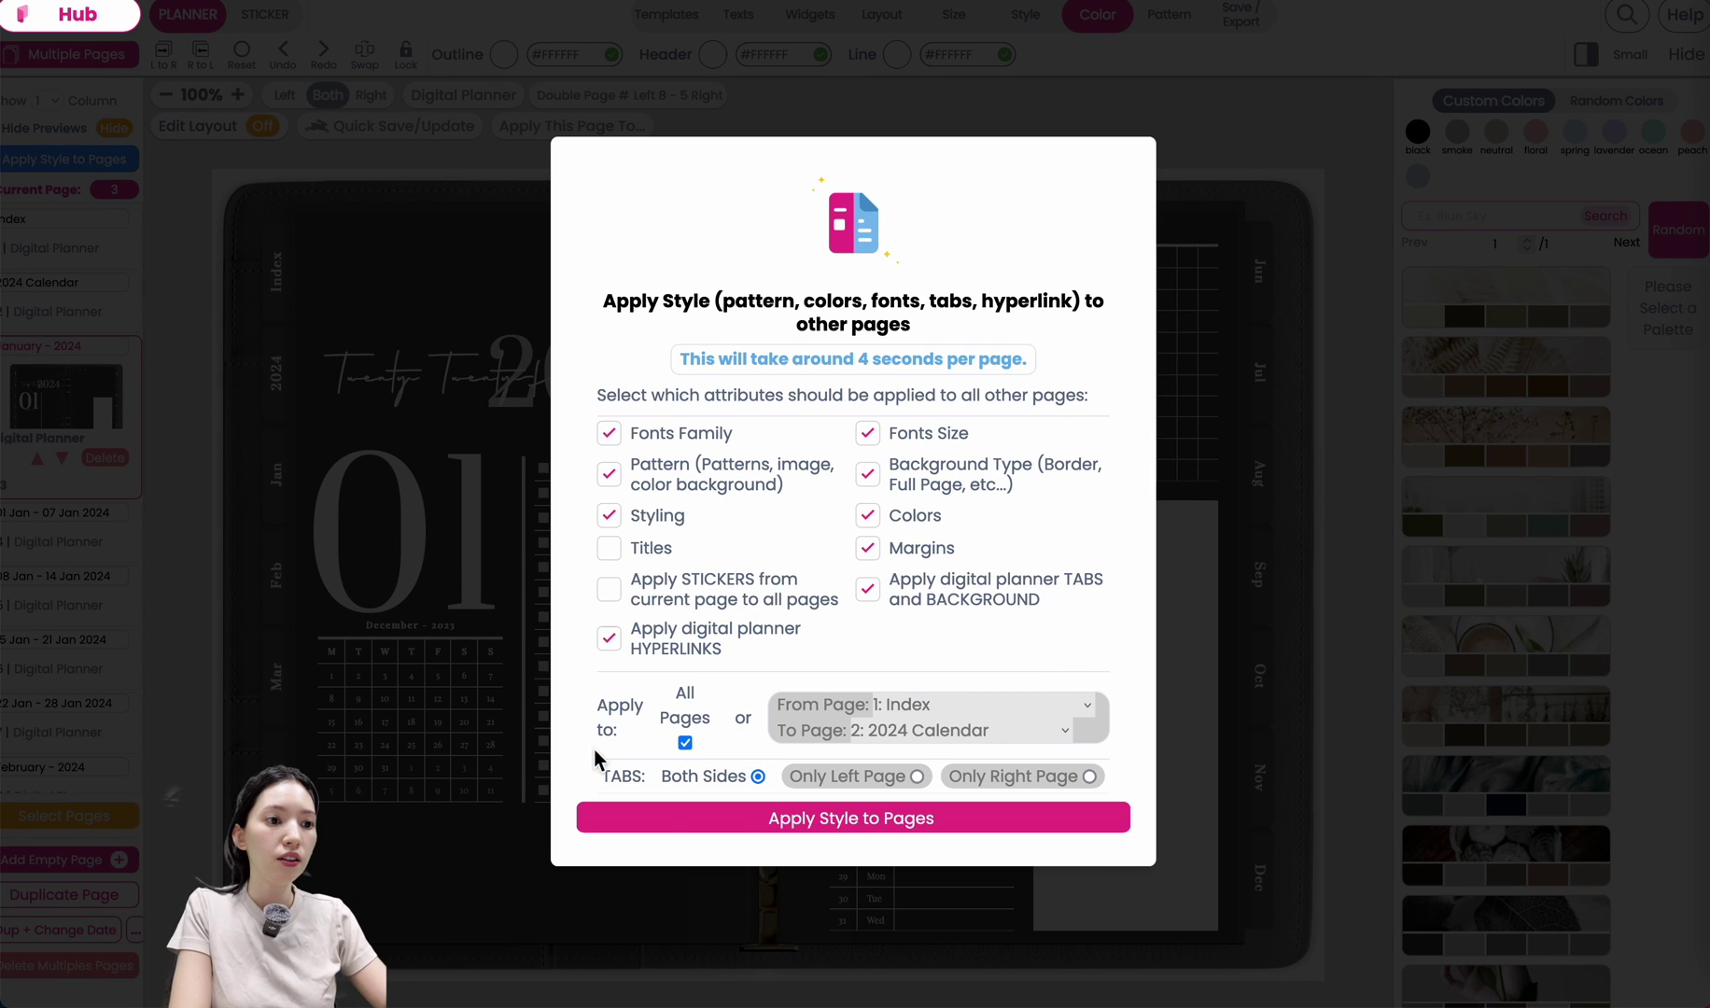
click(920, 819)
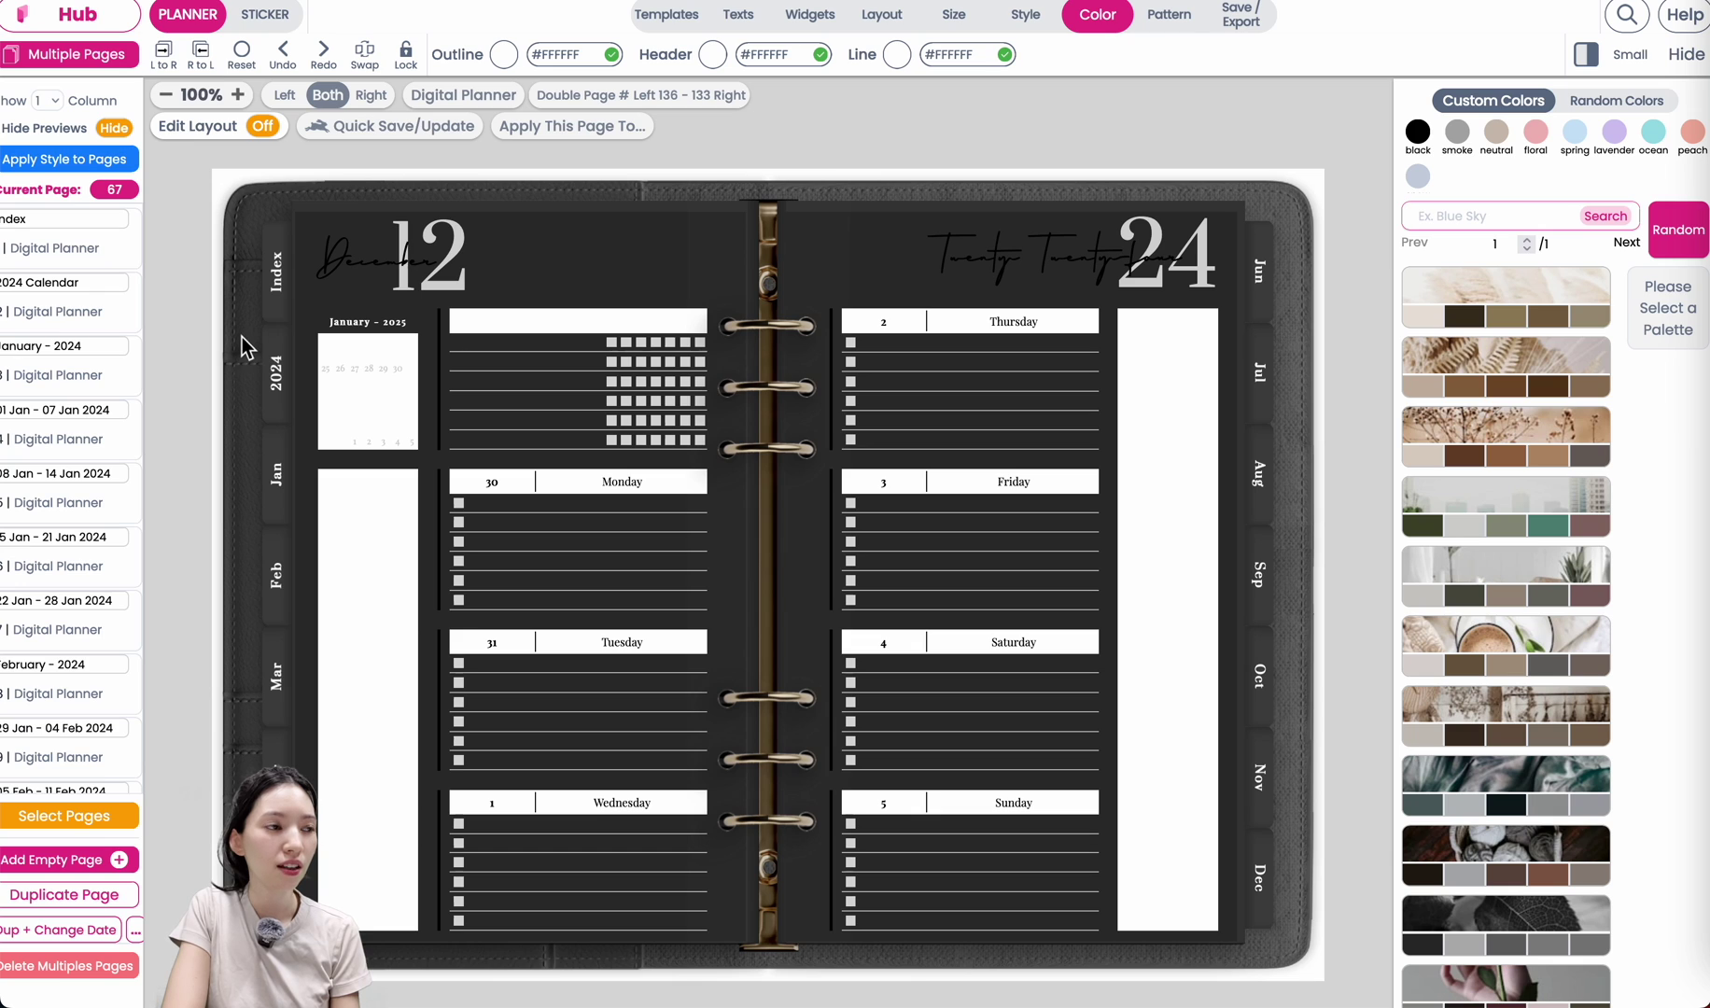
Check the applied style on the Index, 2024 Calendar and 22 Jan - 28 Jan 2024 pages.
click(36, 253)
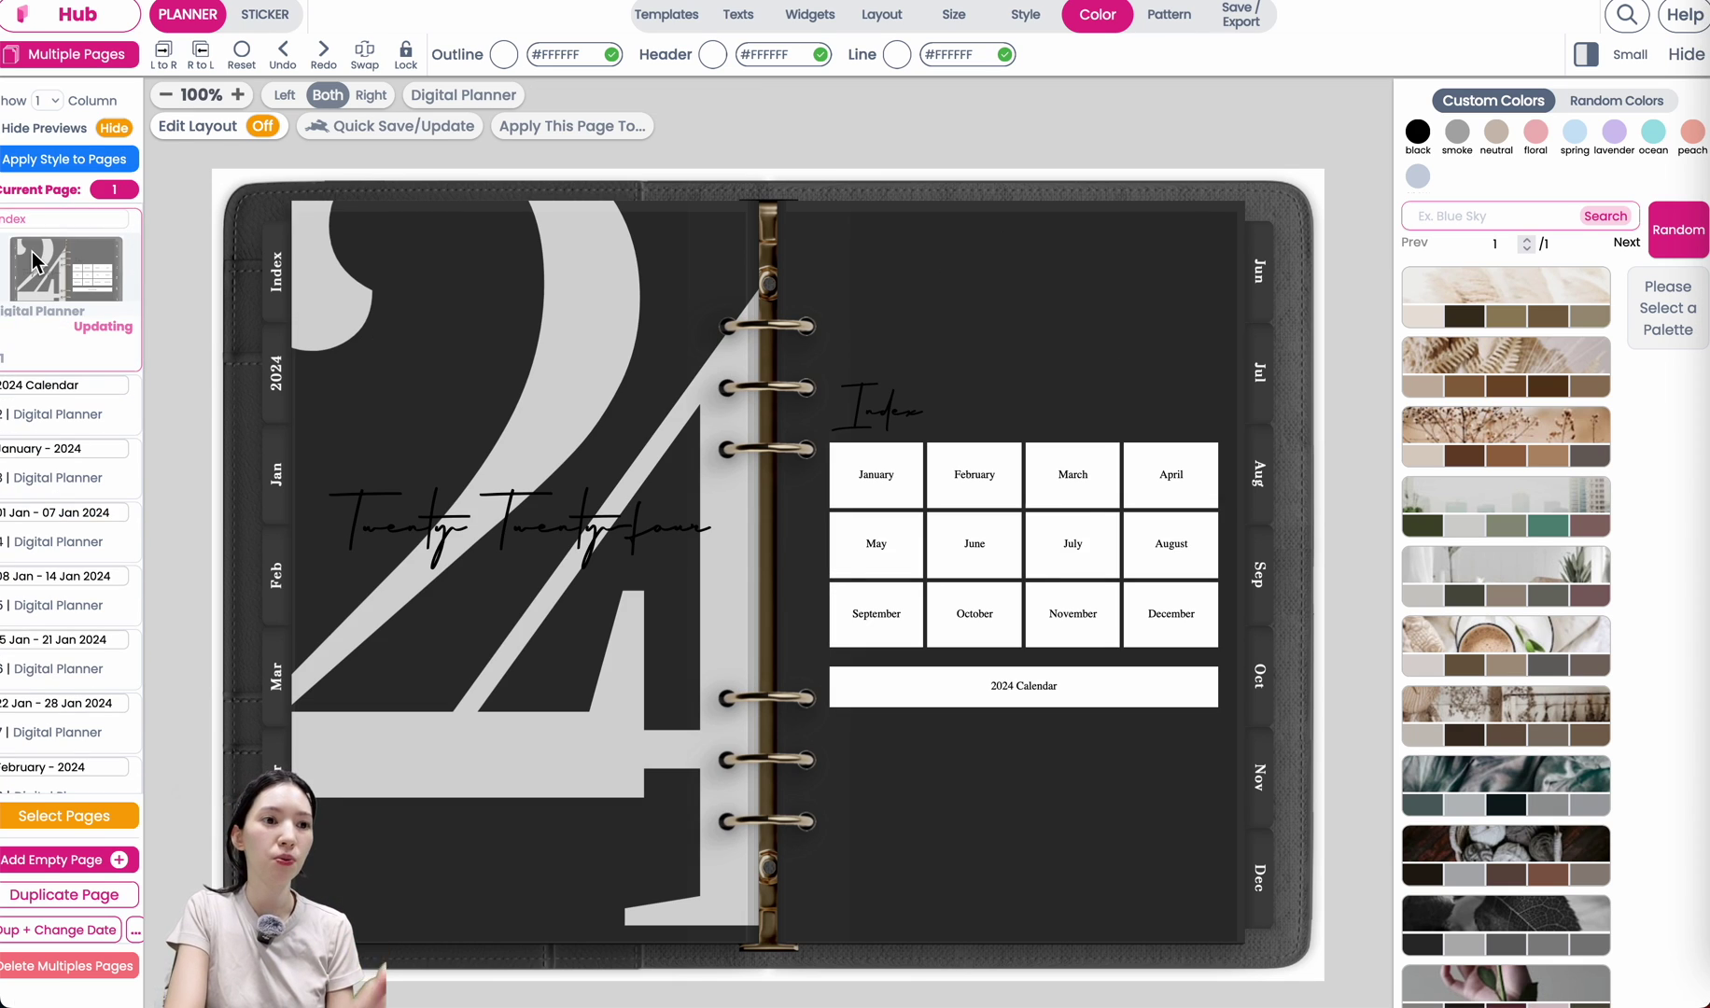
click(52, 413)
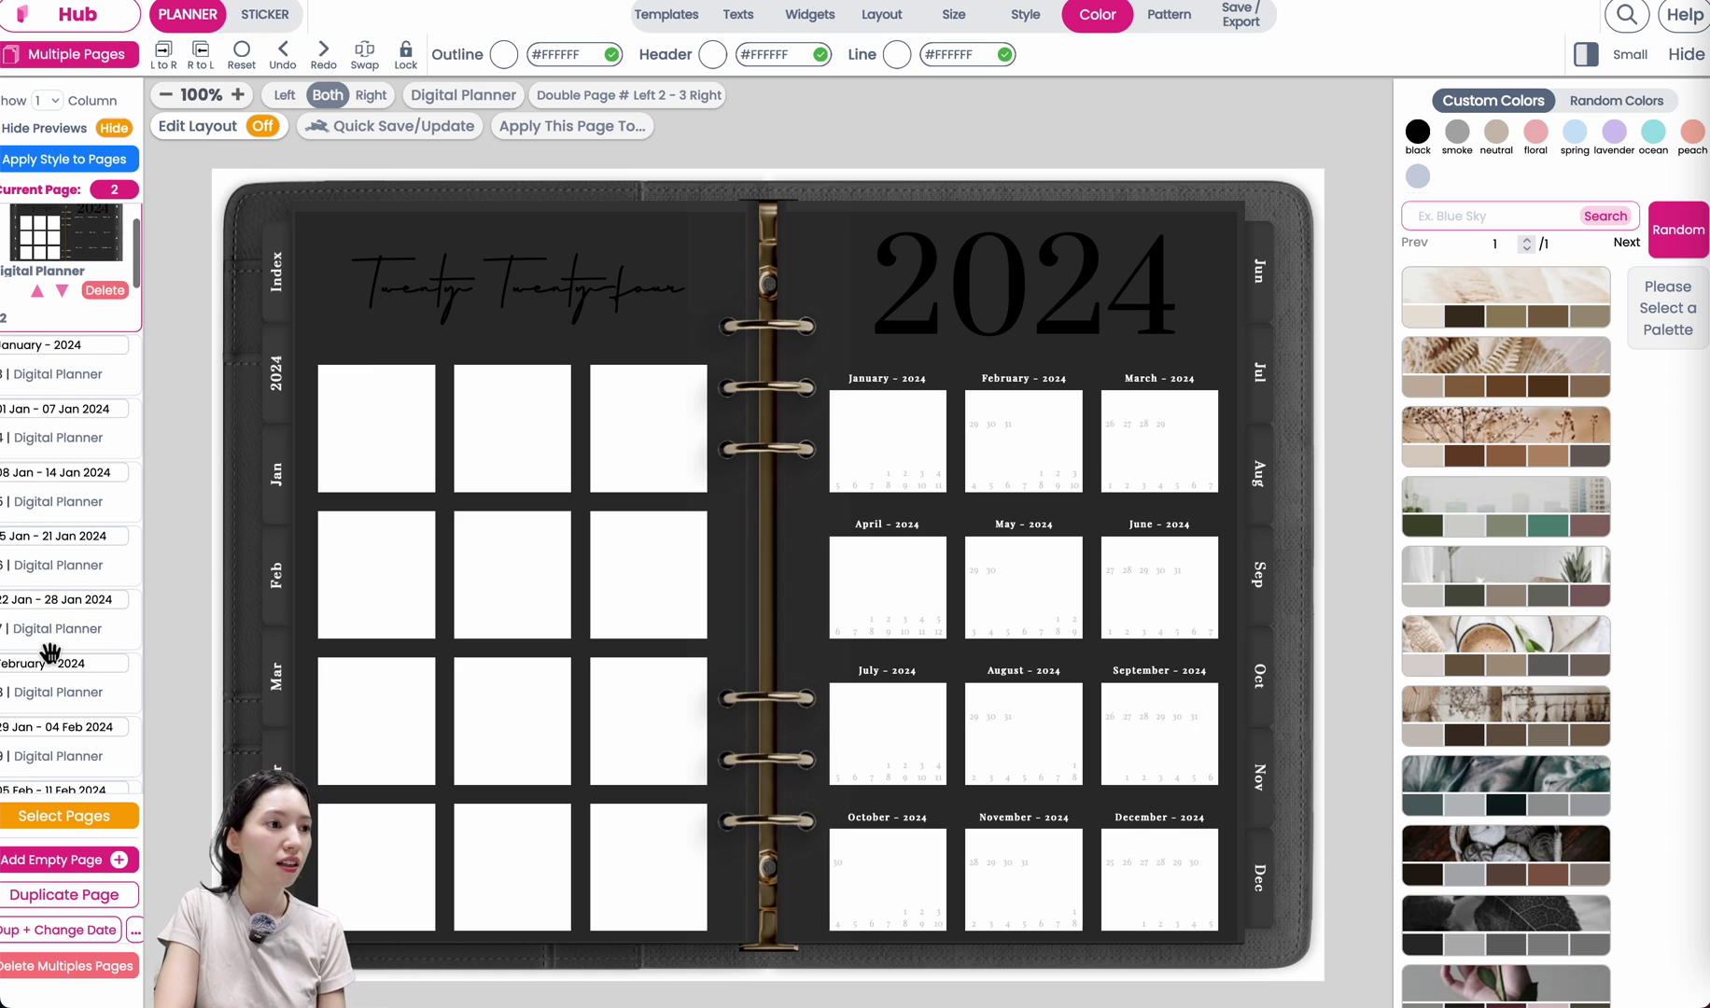
click(48, 637)
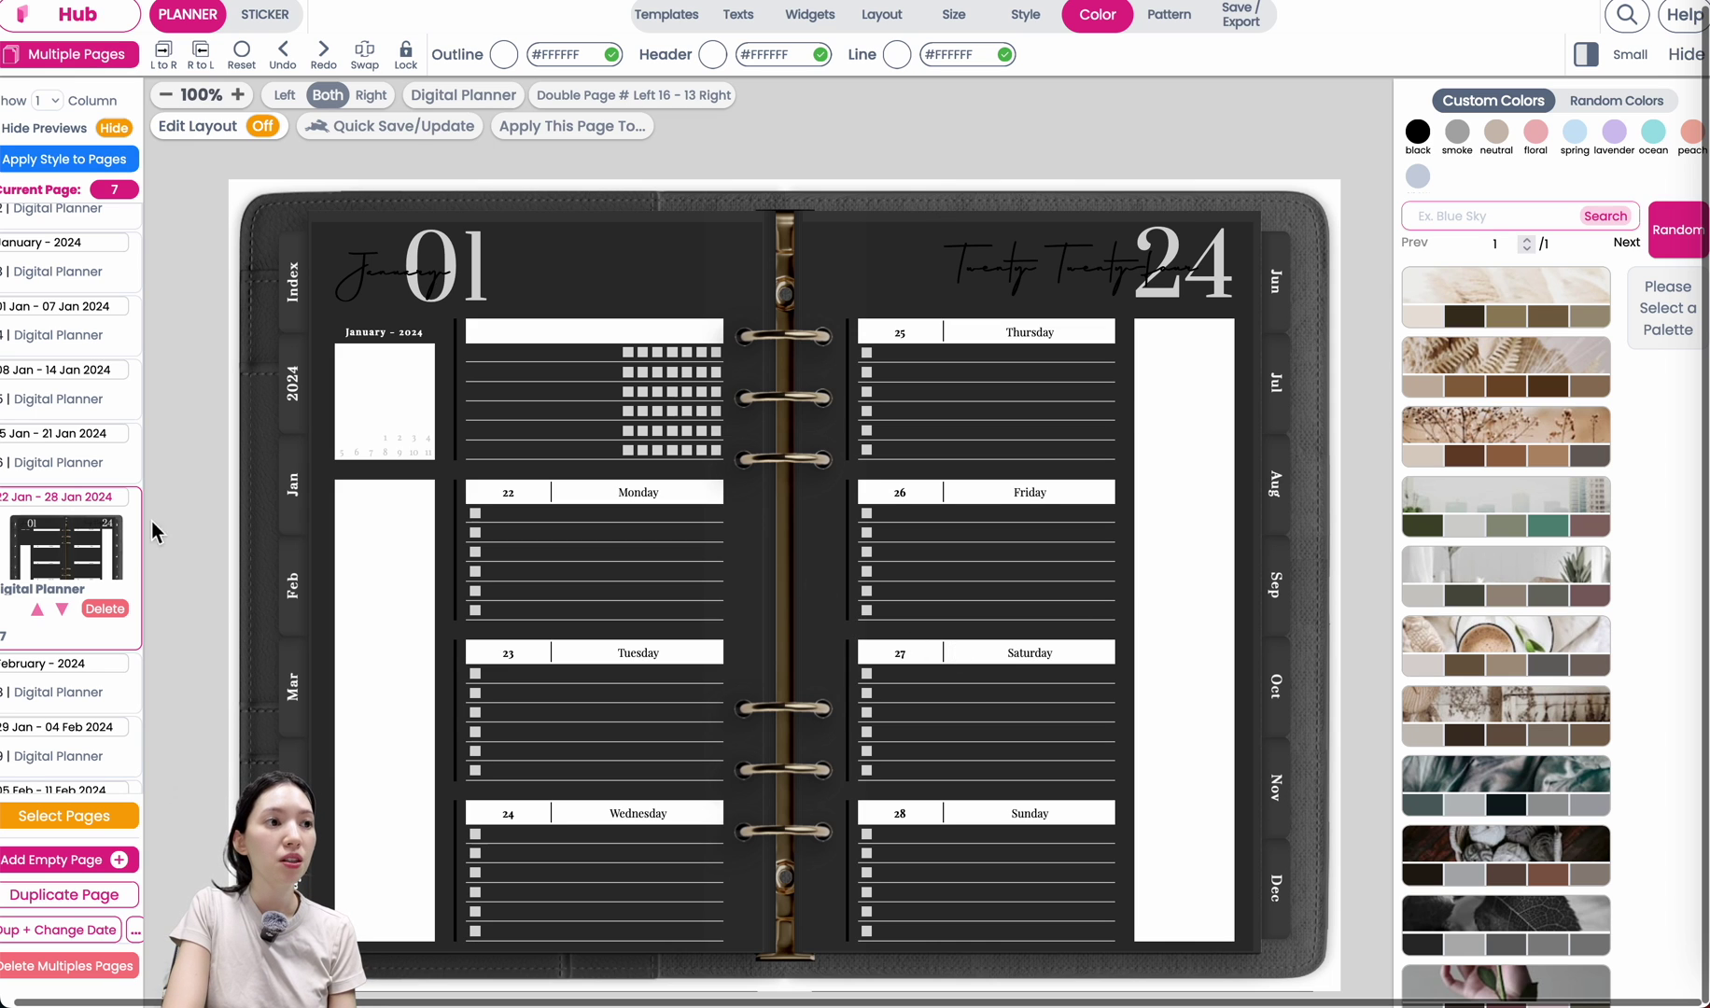
scroll(1051, 381, up, 2)
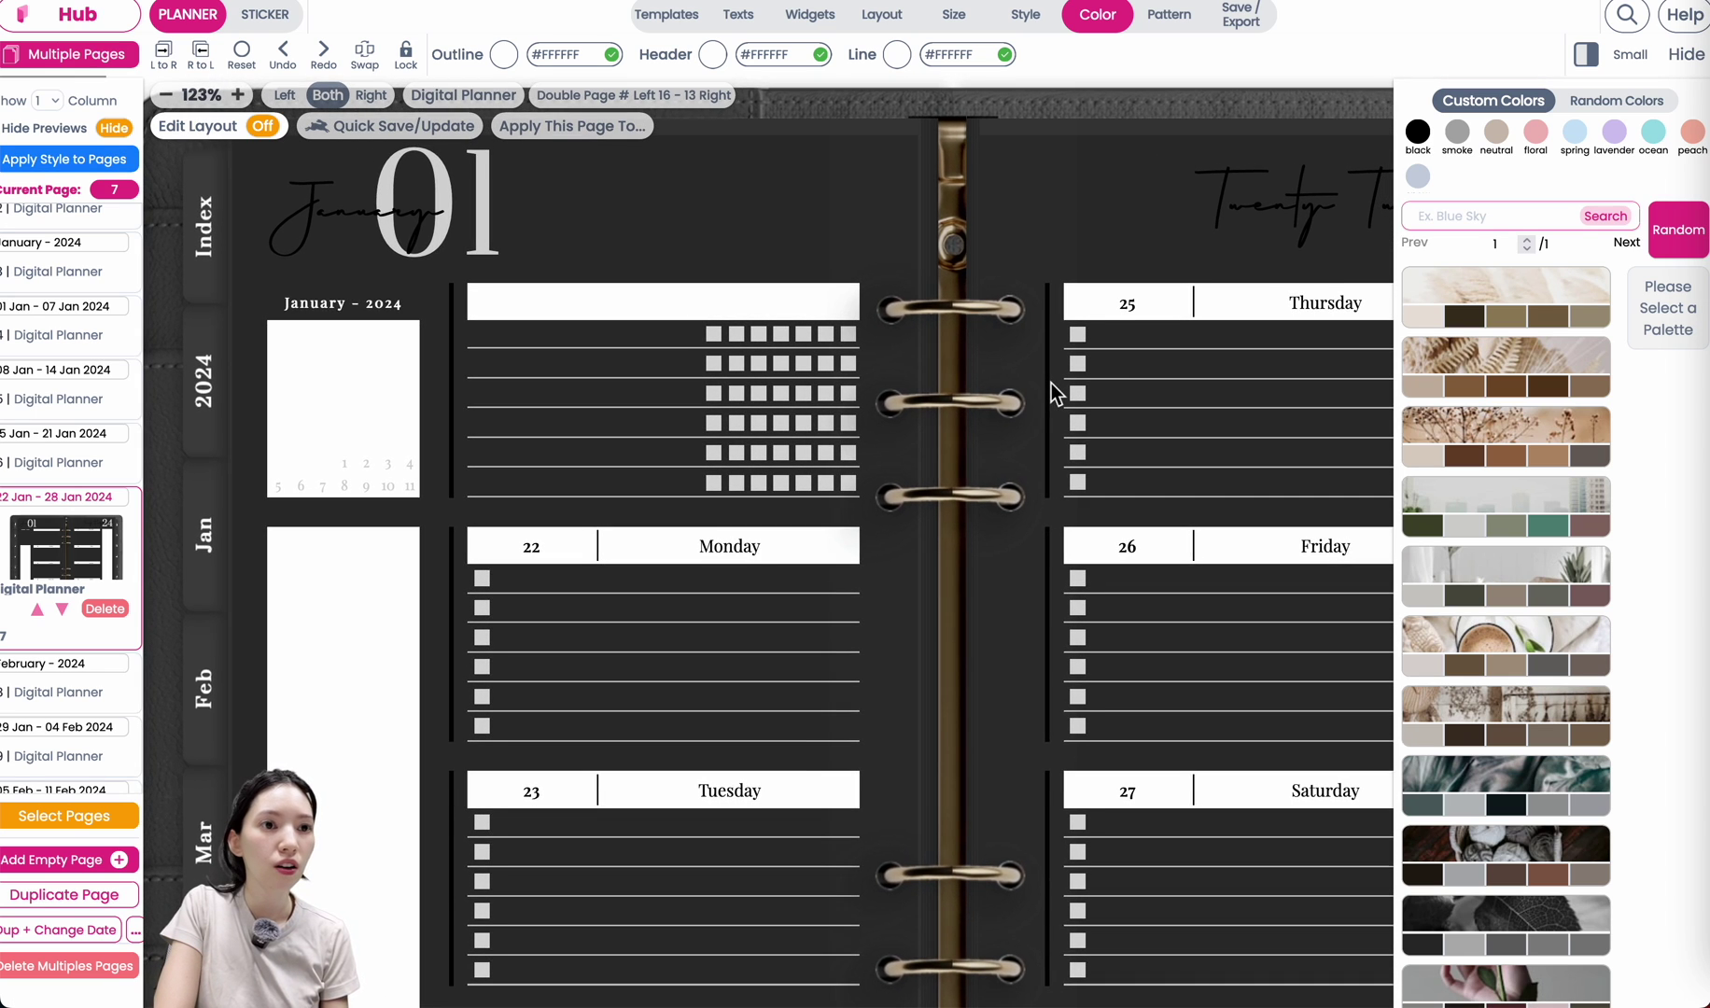
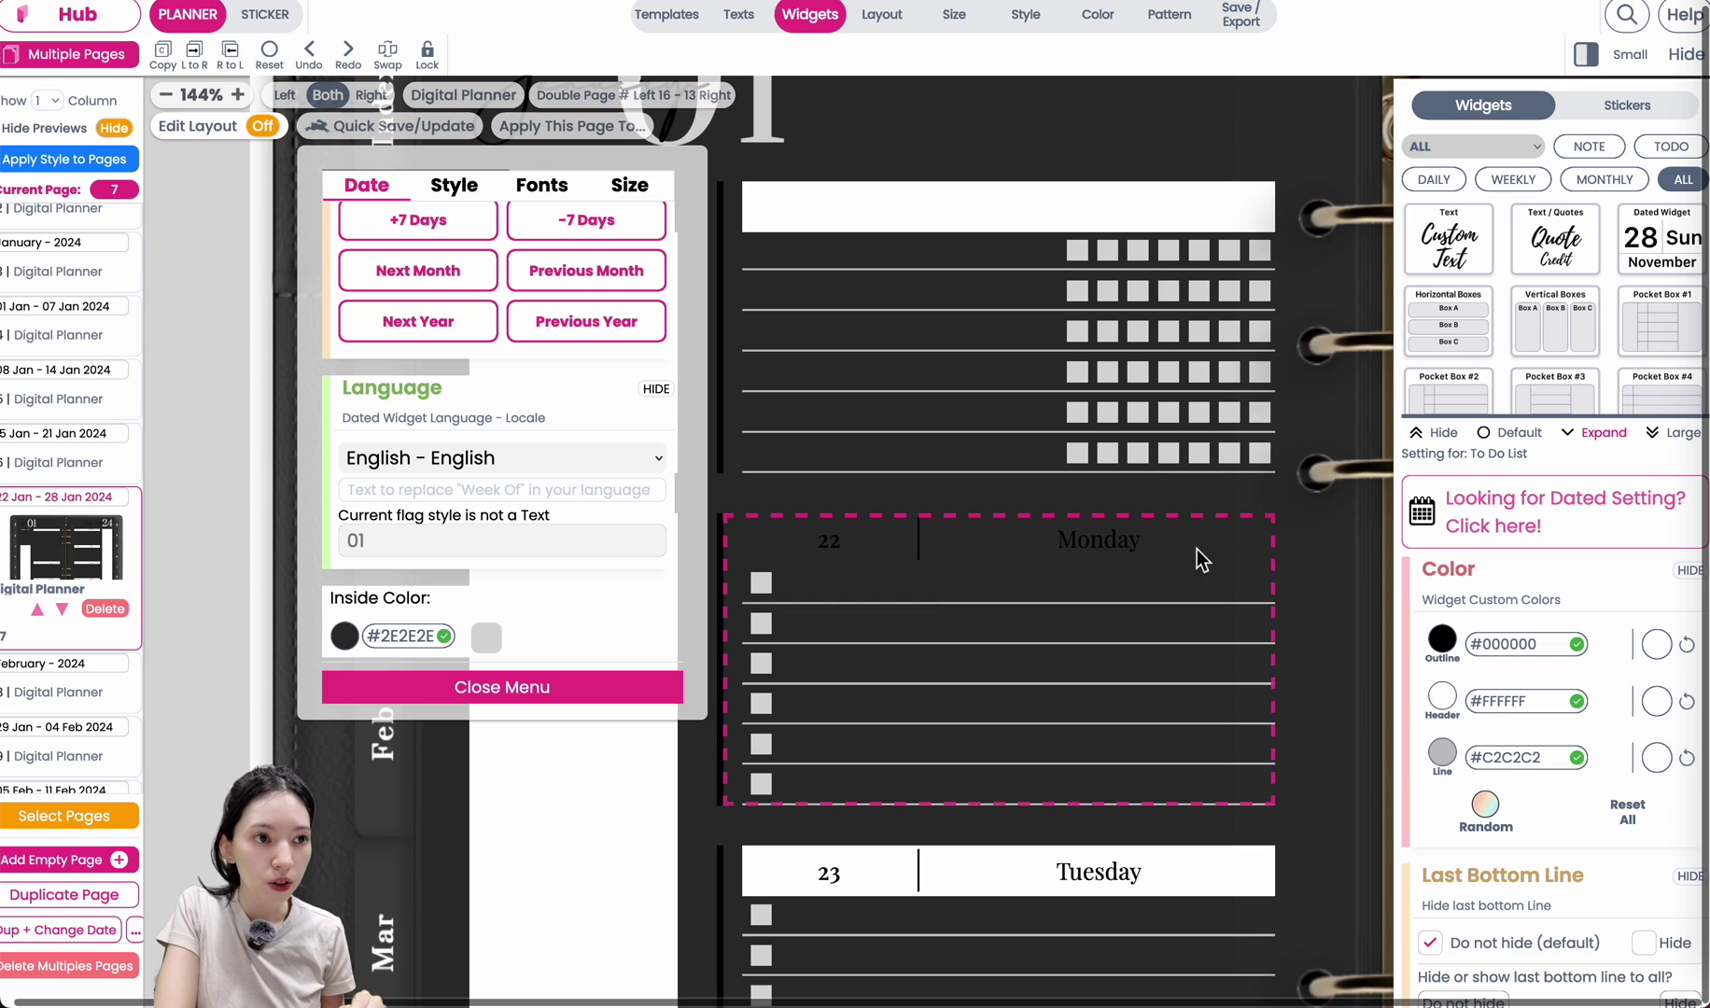
Set the Monday 22 widget's dated text and line colours to white, #FFFFFF for the text.
scroll(493, 520, up, 5)
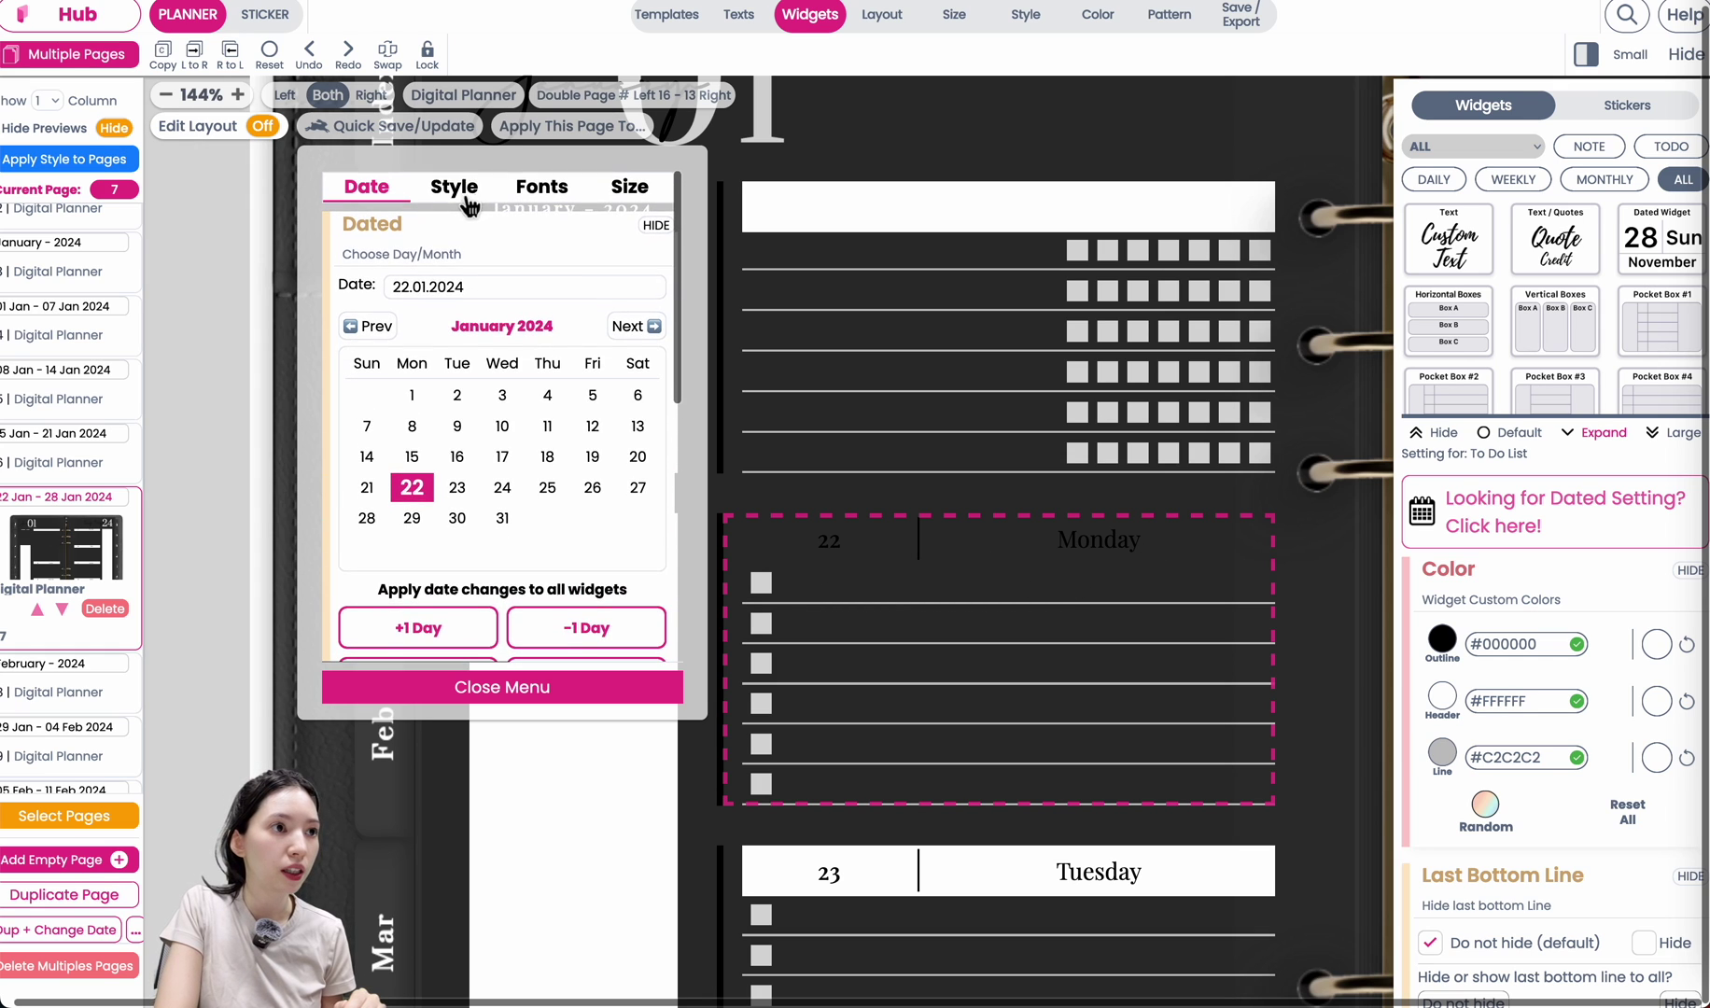
click(427, 191)
scroll(448, 428, down, 10)
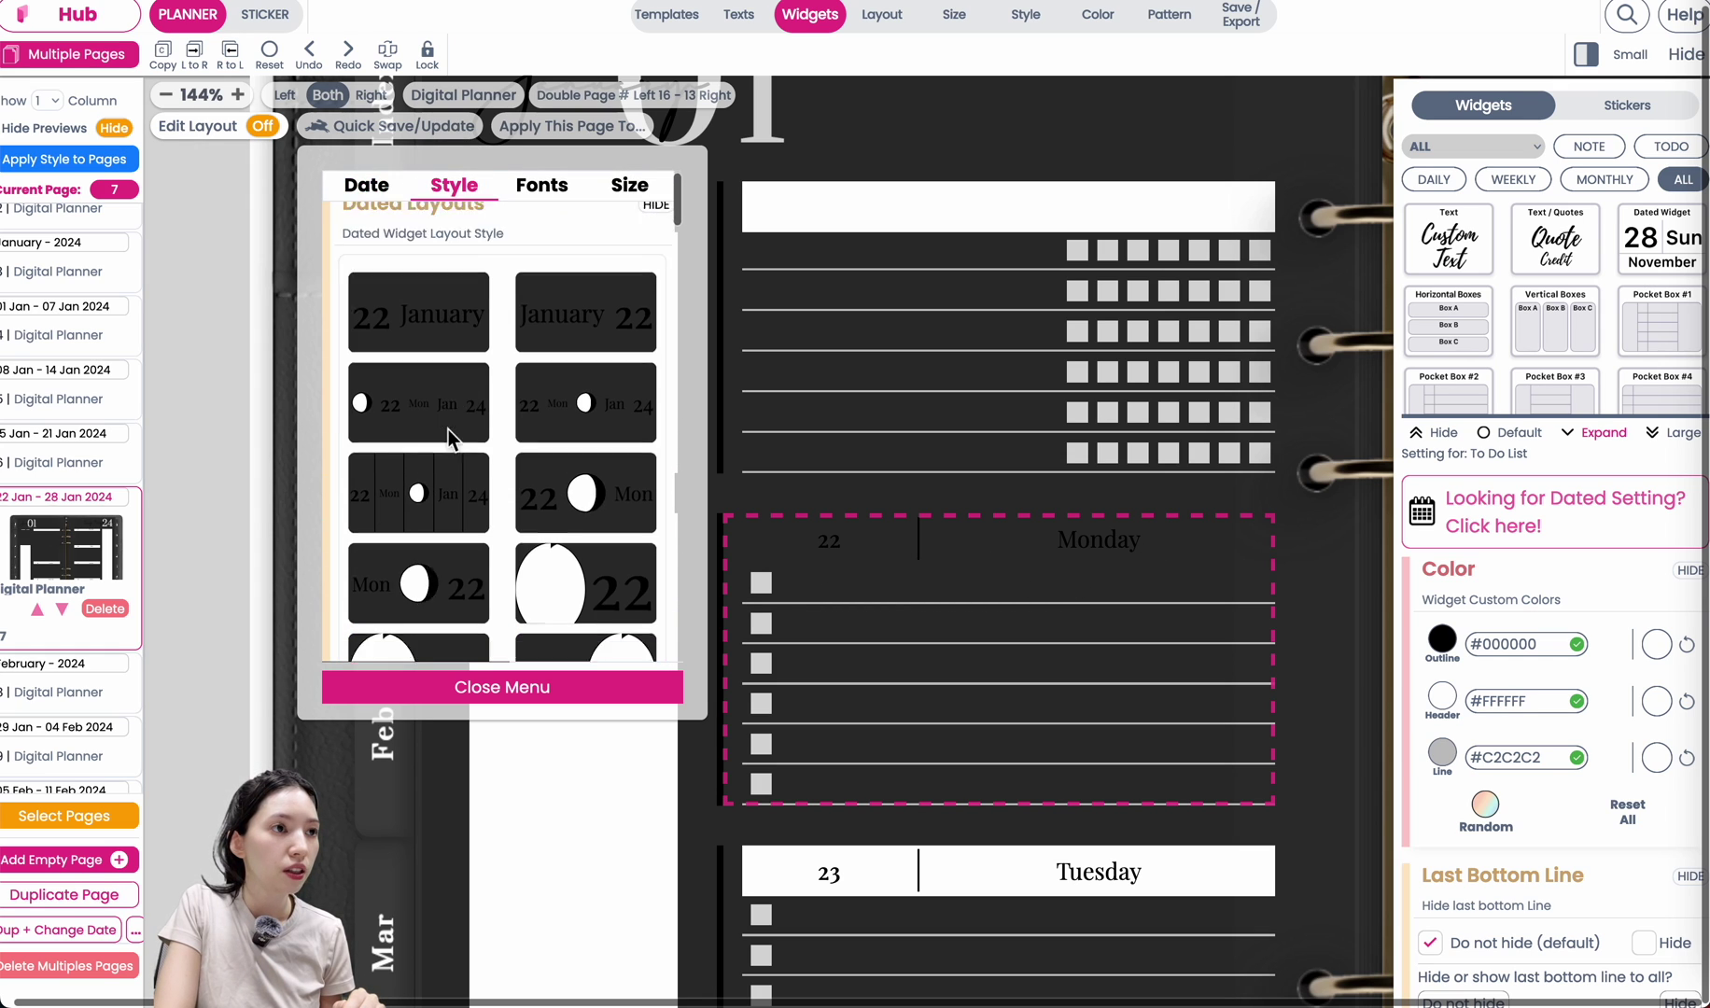
scroll(447, 428, up, 1)
click(425, 552)
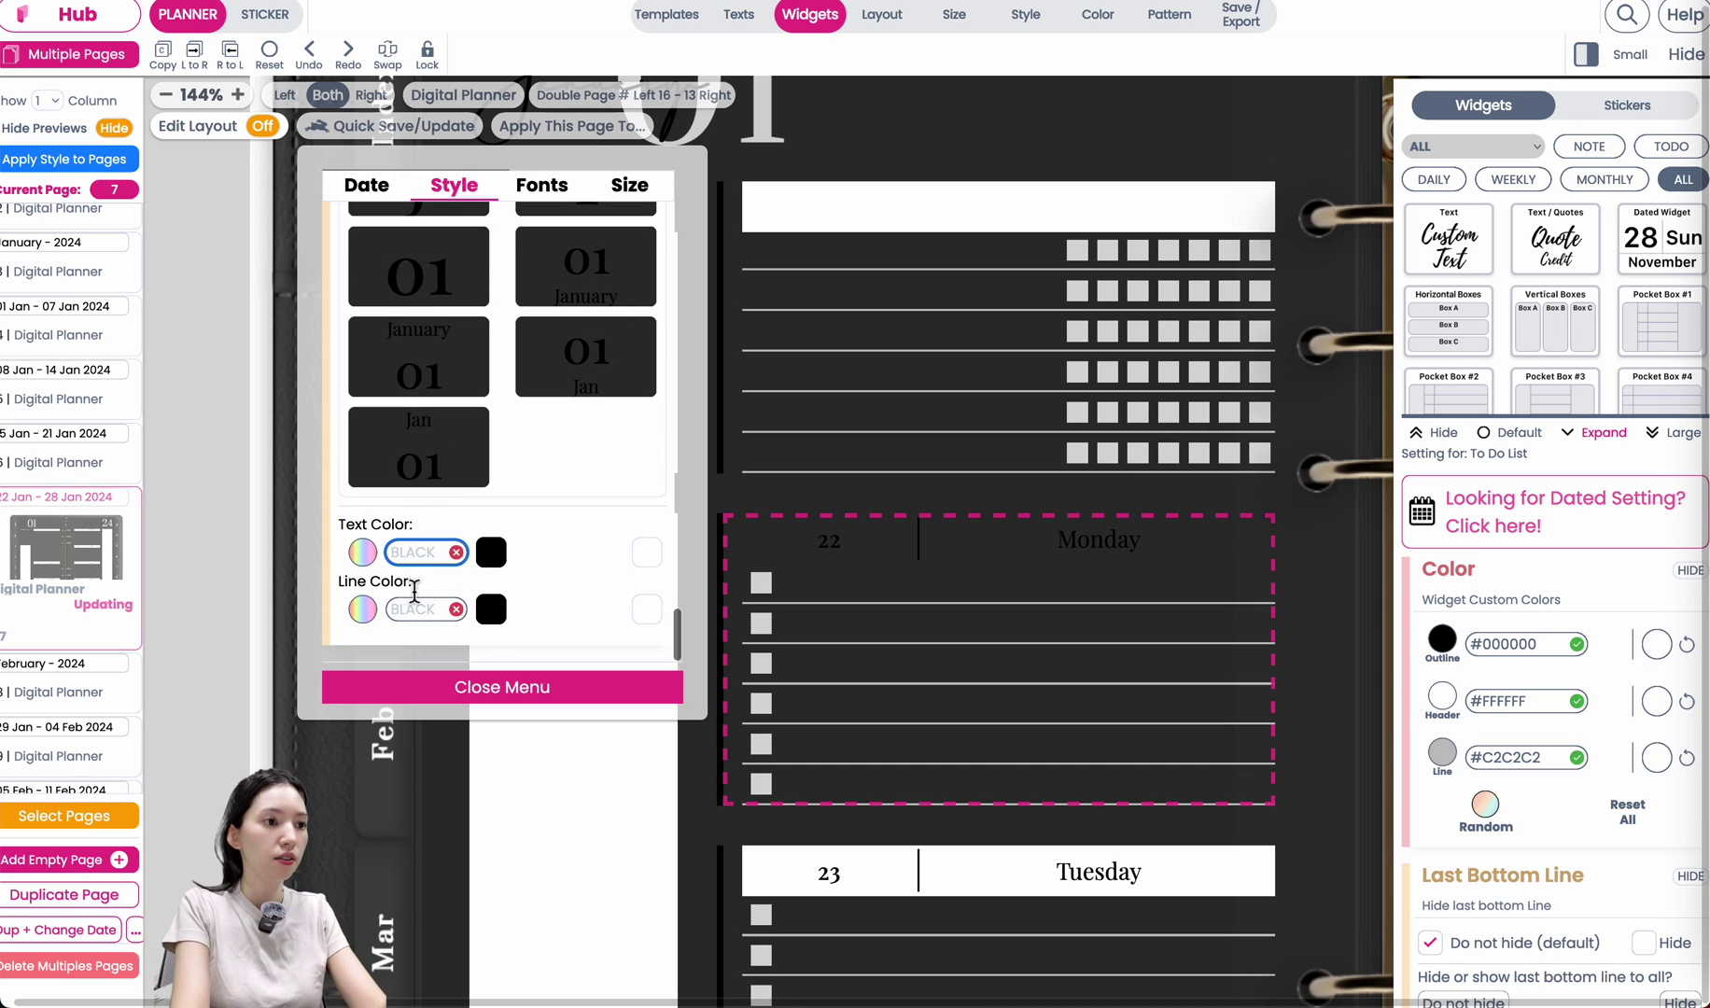
text(WHI)
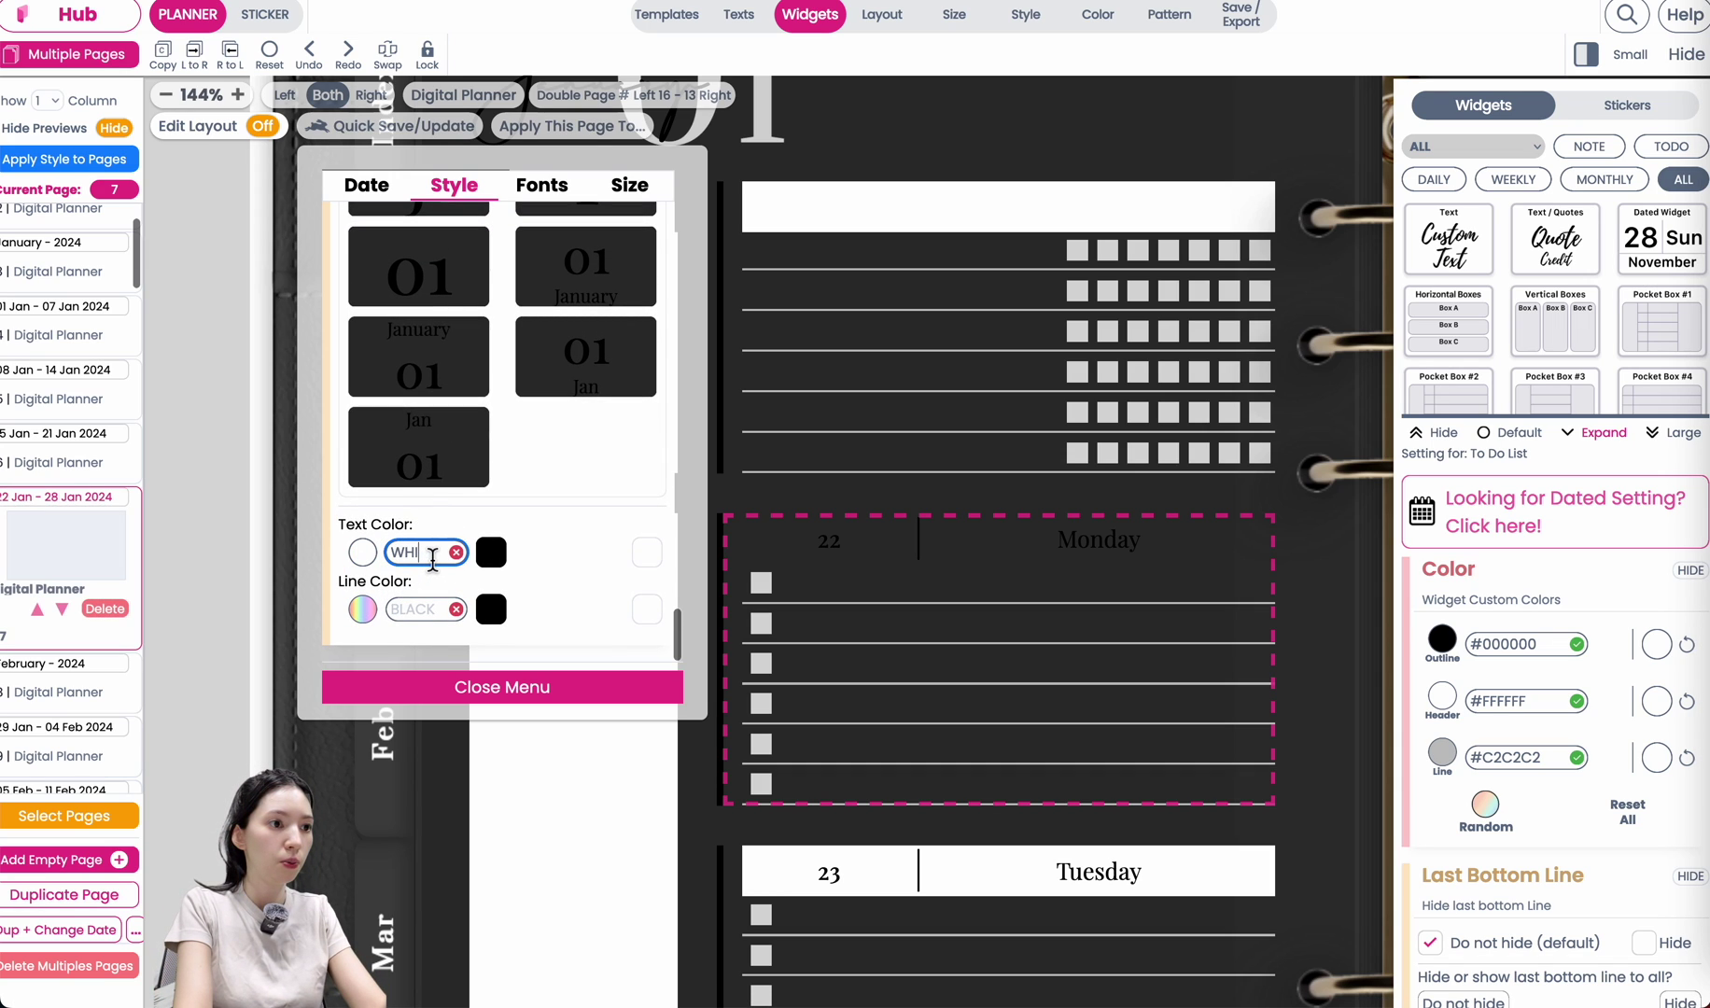
text(TE)
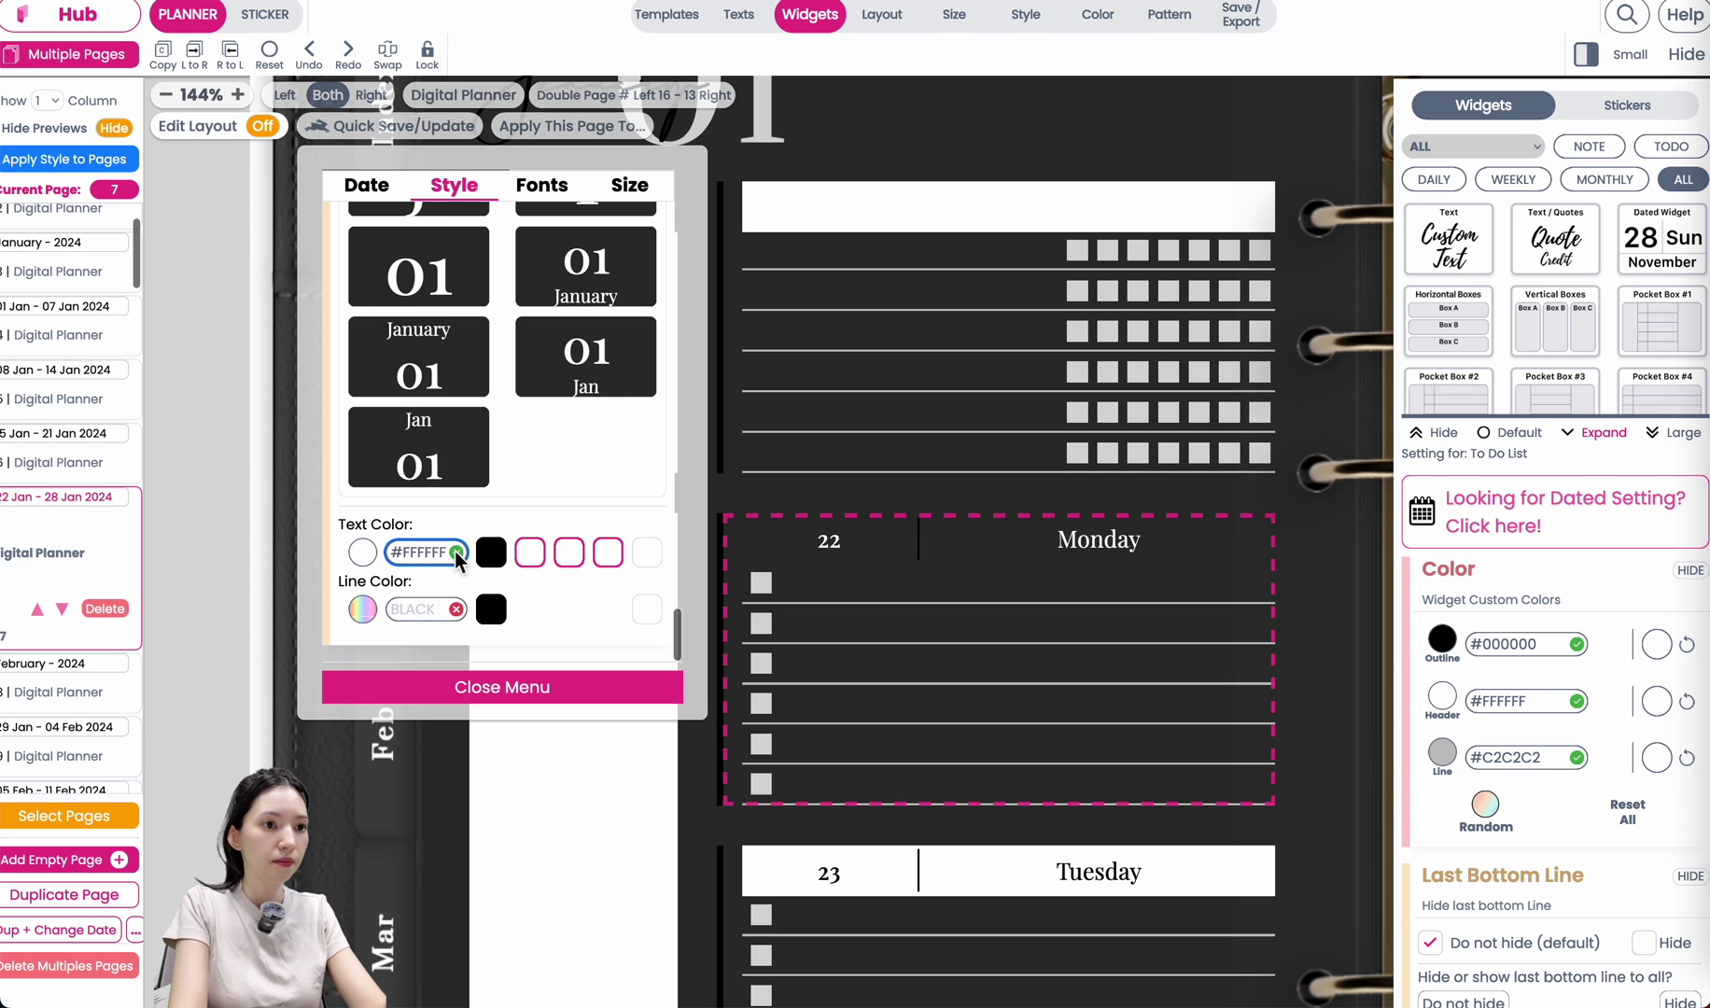
click(417, 611)
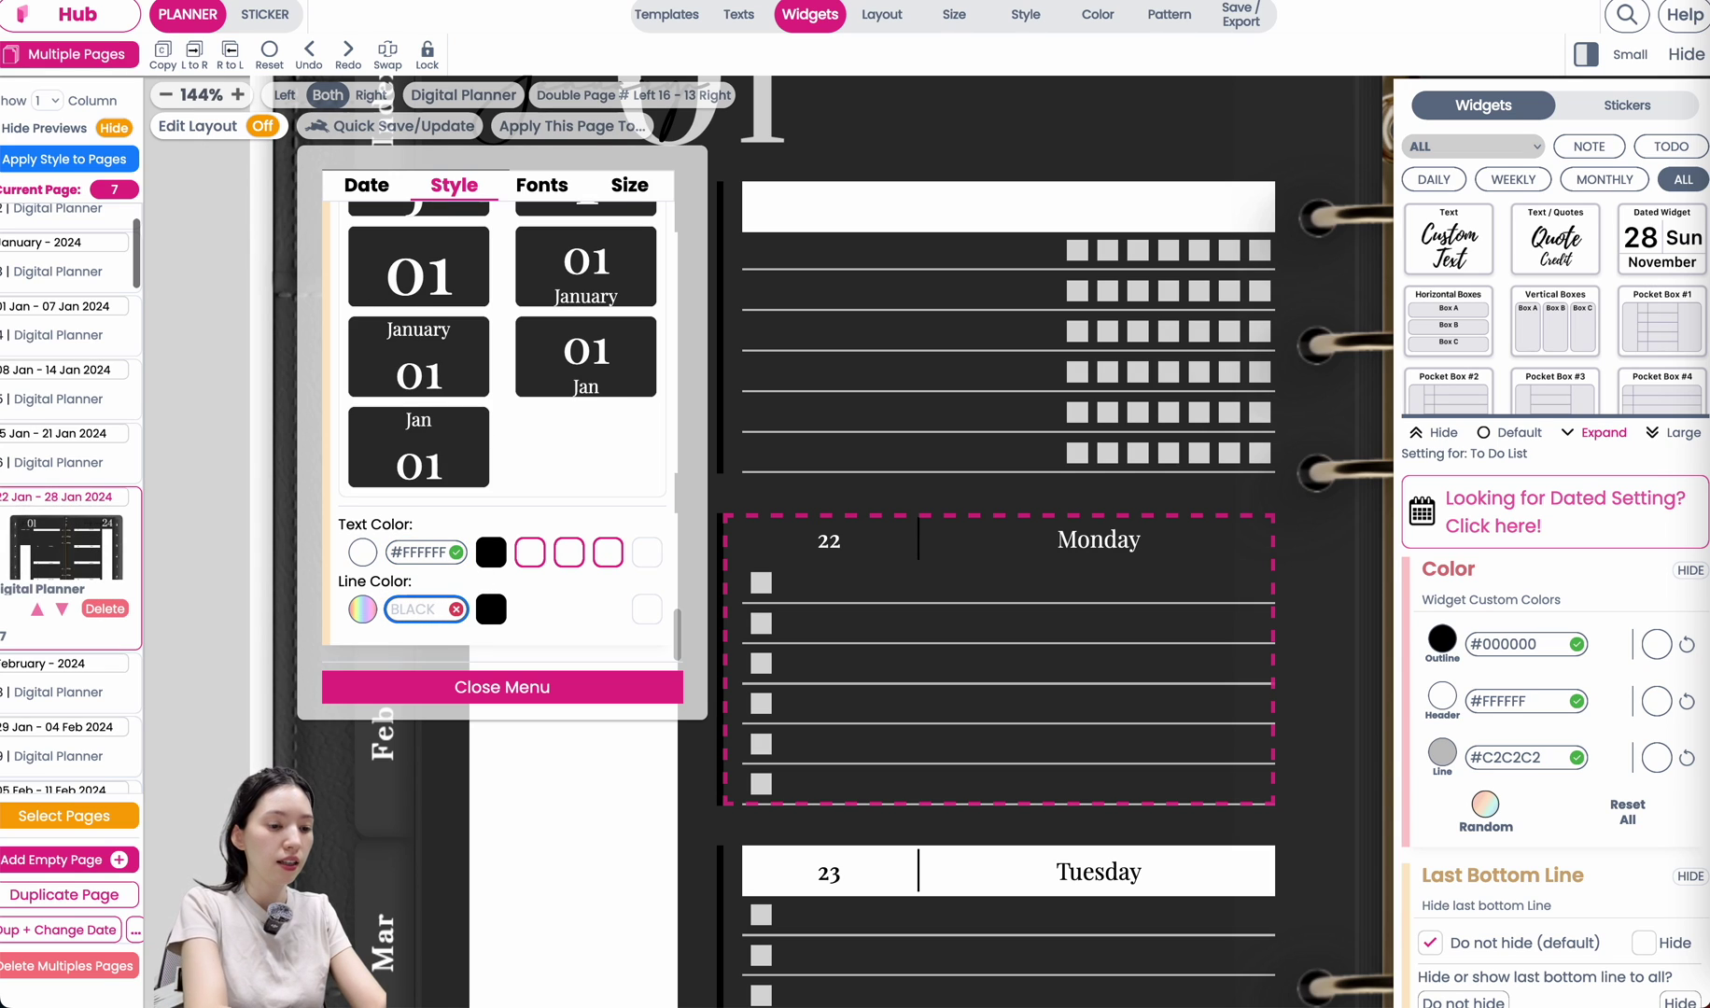
scroll(852, 606, down, 3)
Set the inside colour of the Tuesday 23 to Sunday 28 widgets to #2E2E2E, copied from the Monday 22 widget.
click(853, 606)
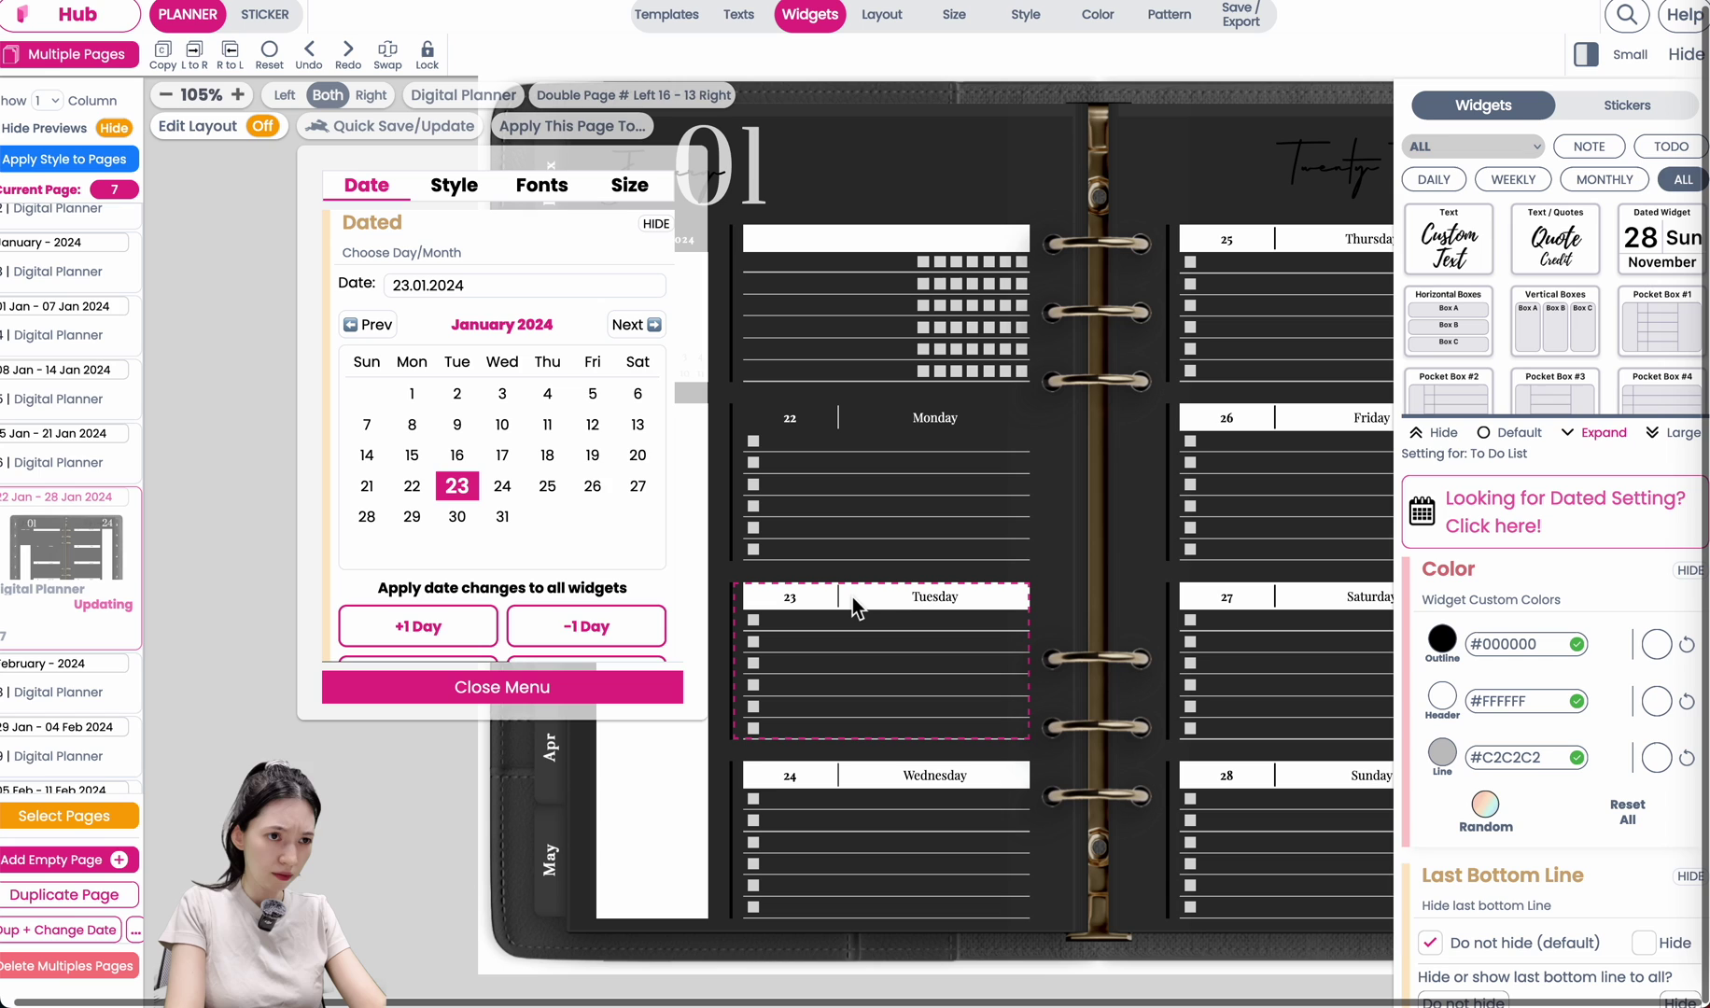
scroll(536, 611, down, 5)
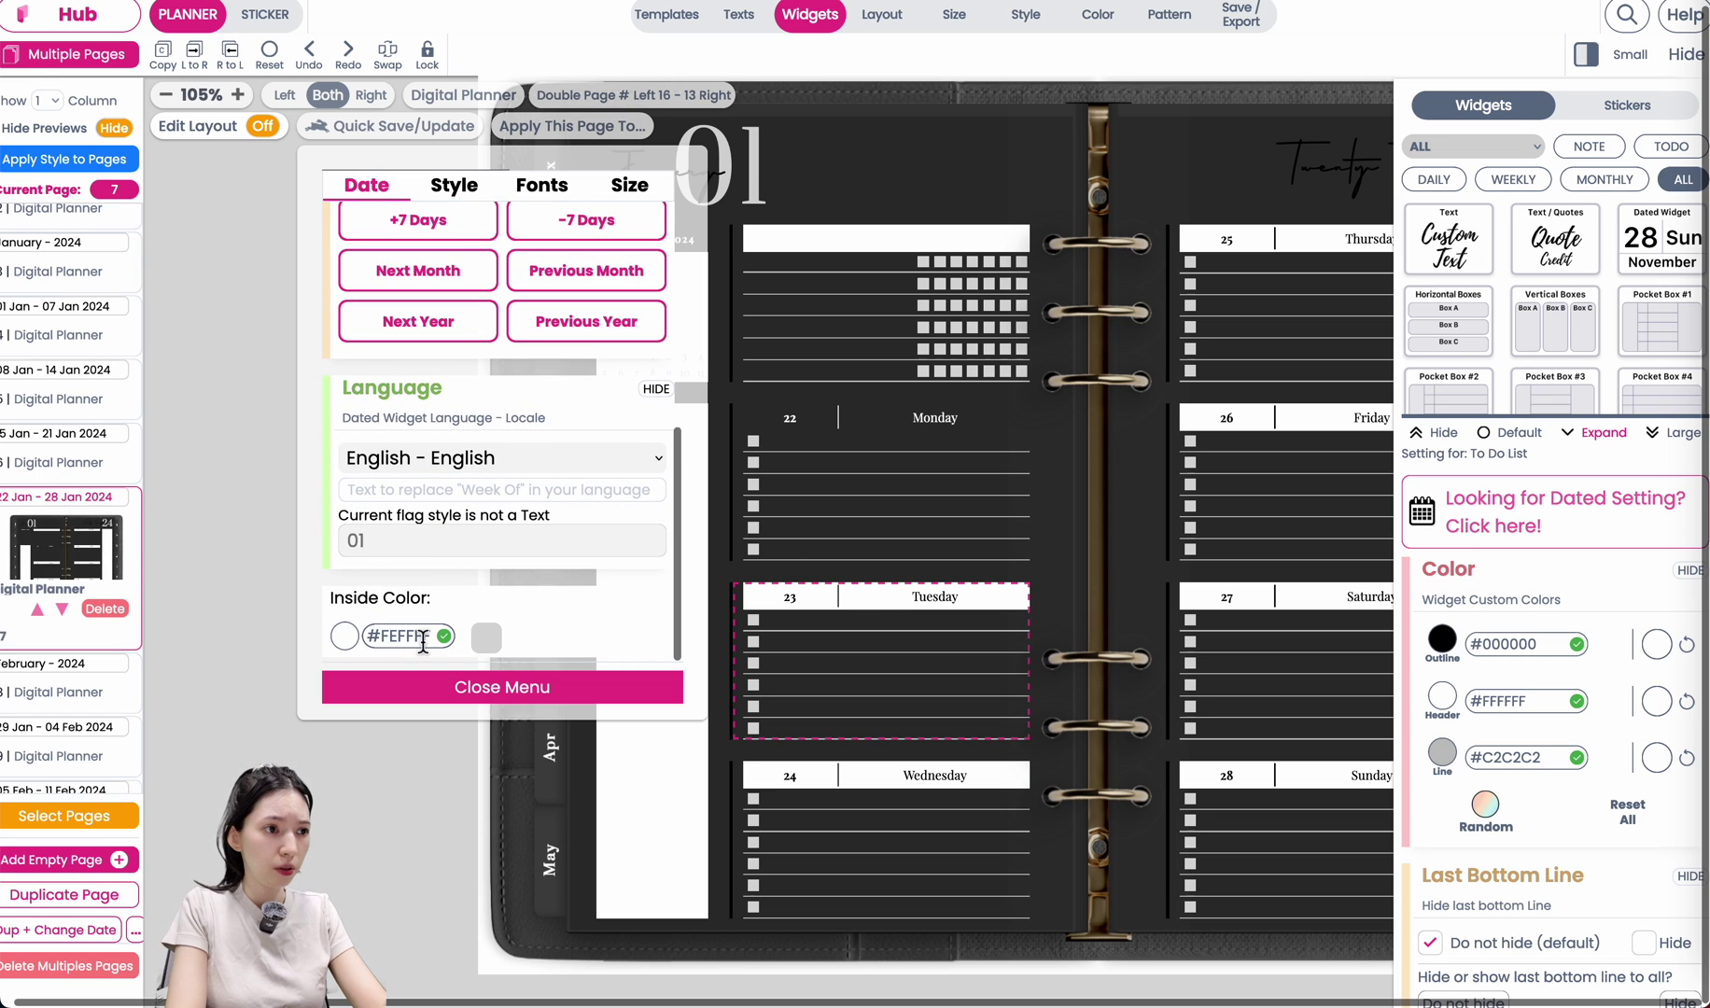
click(791, 431)
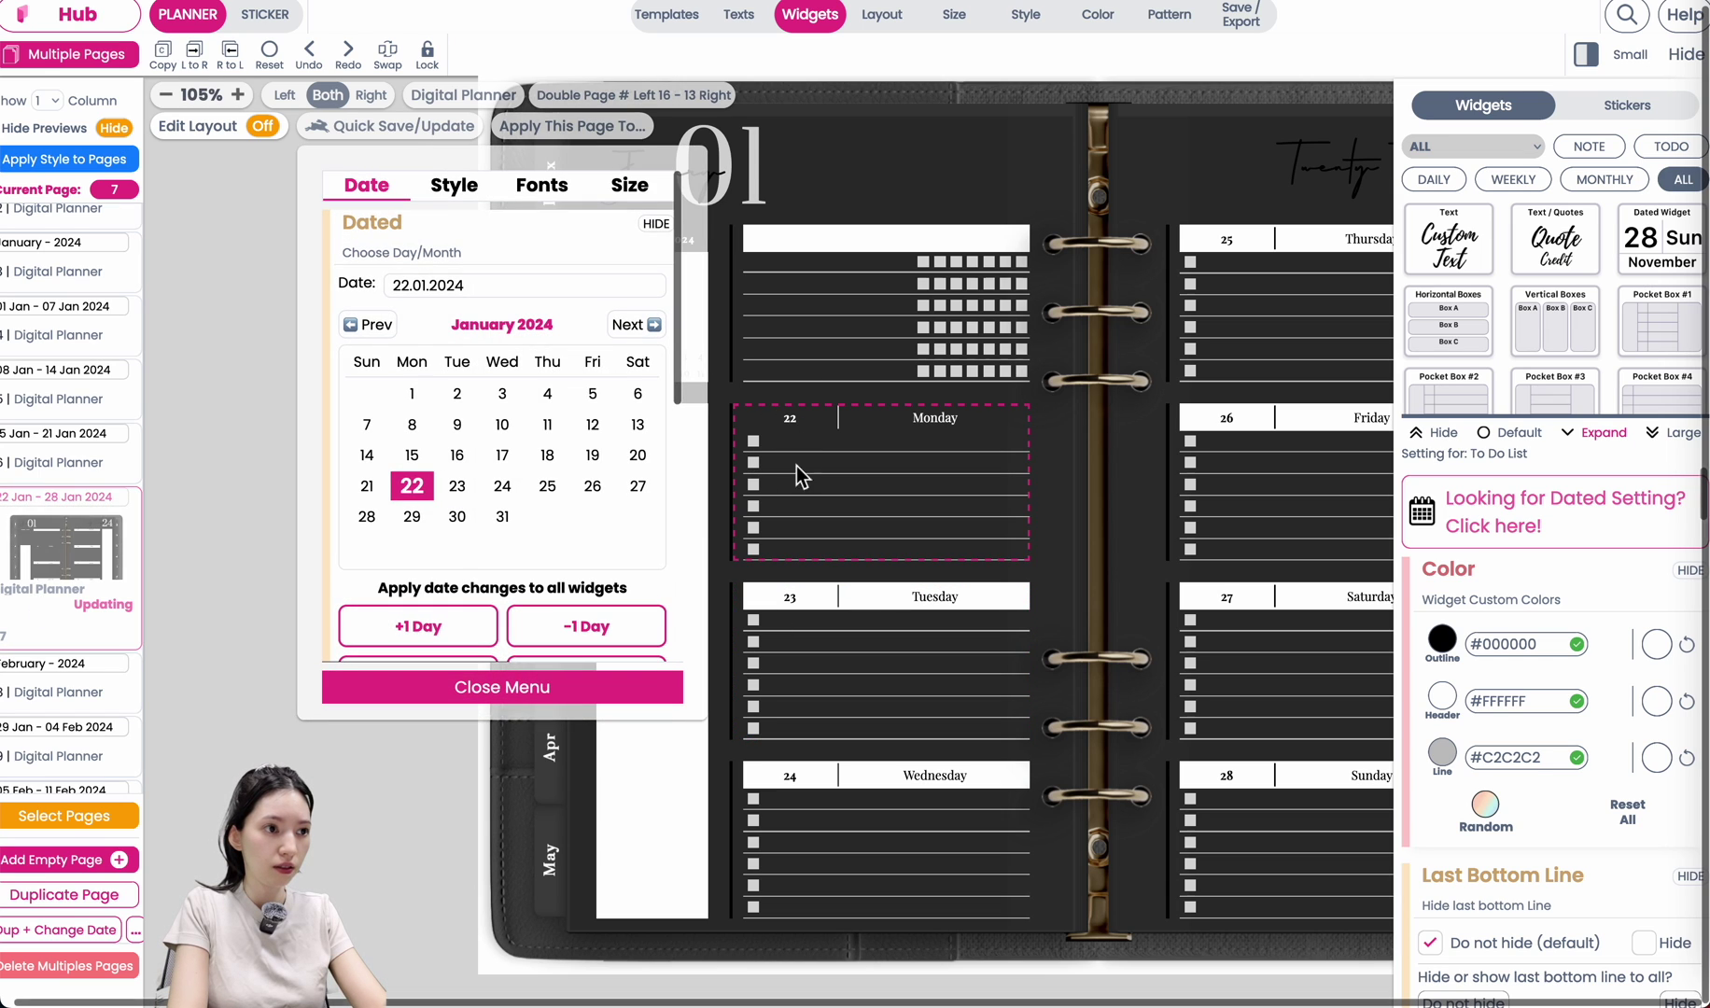
scroll(469, 616, down, 5)
triple_click(419, 634)
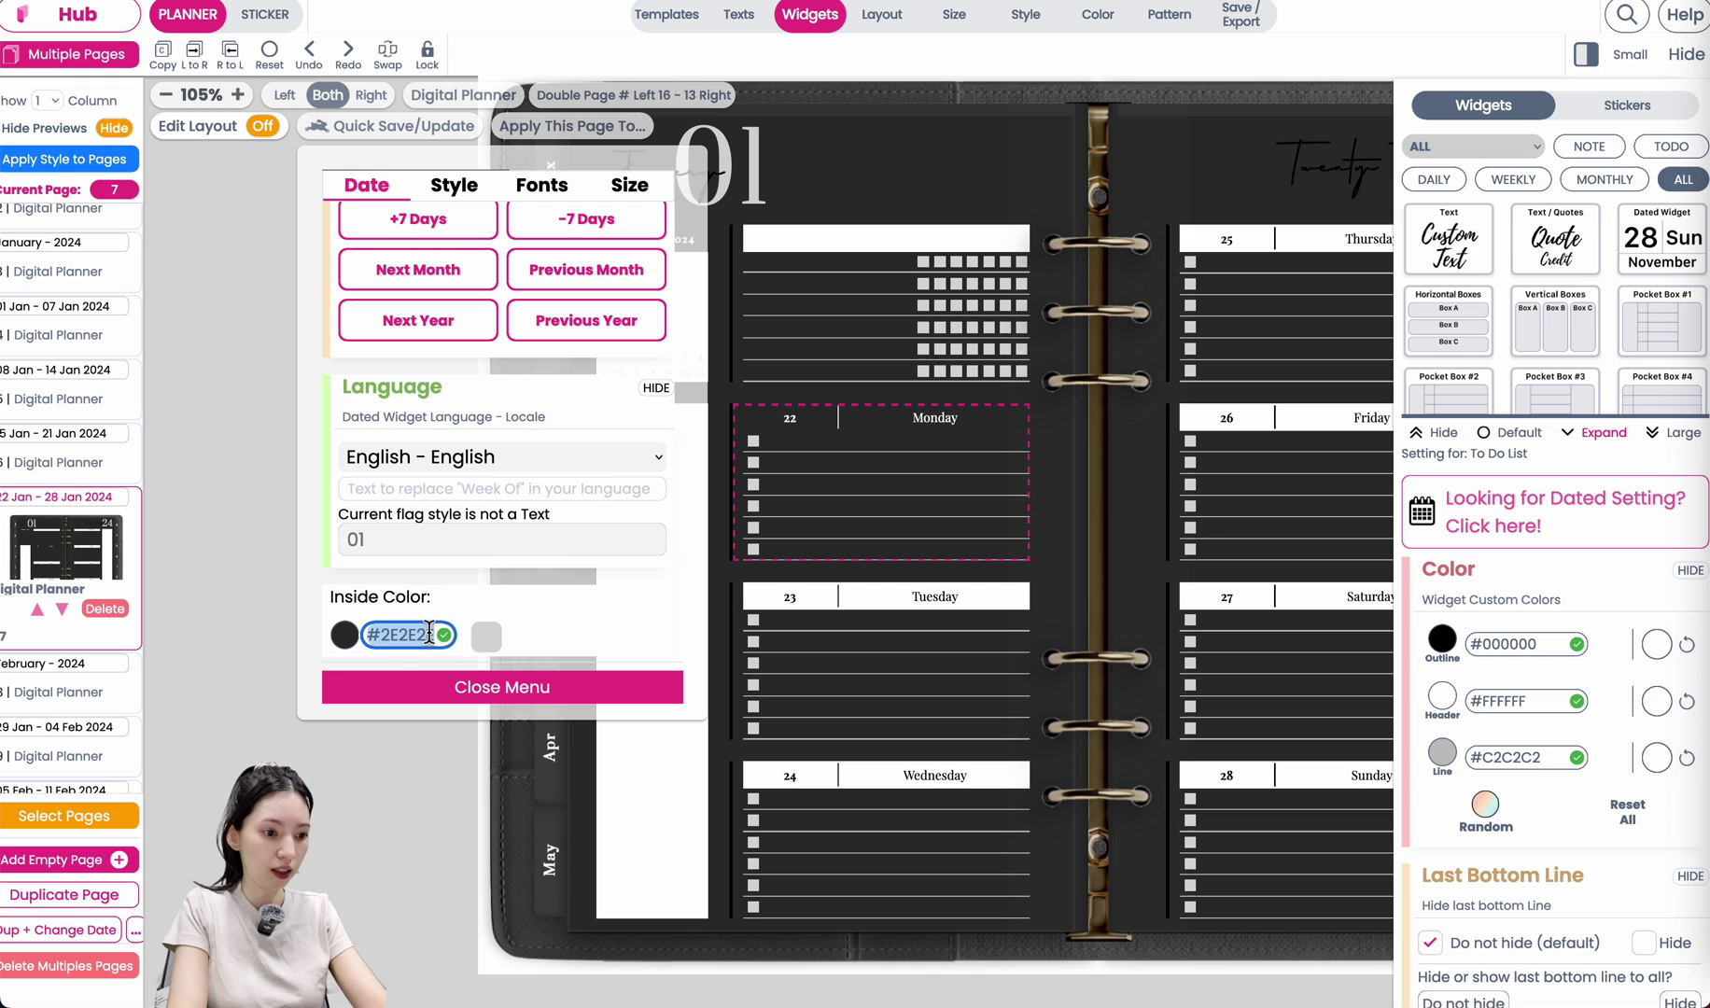
click(860, 616)
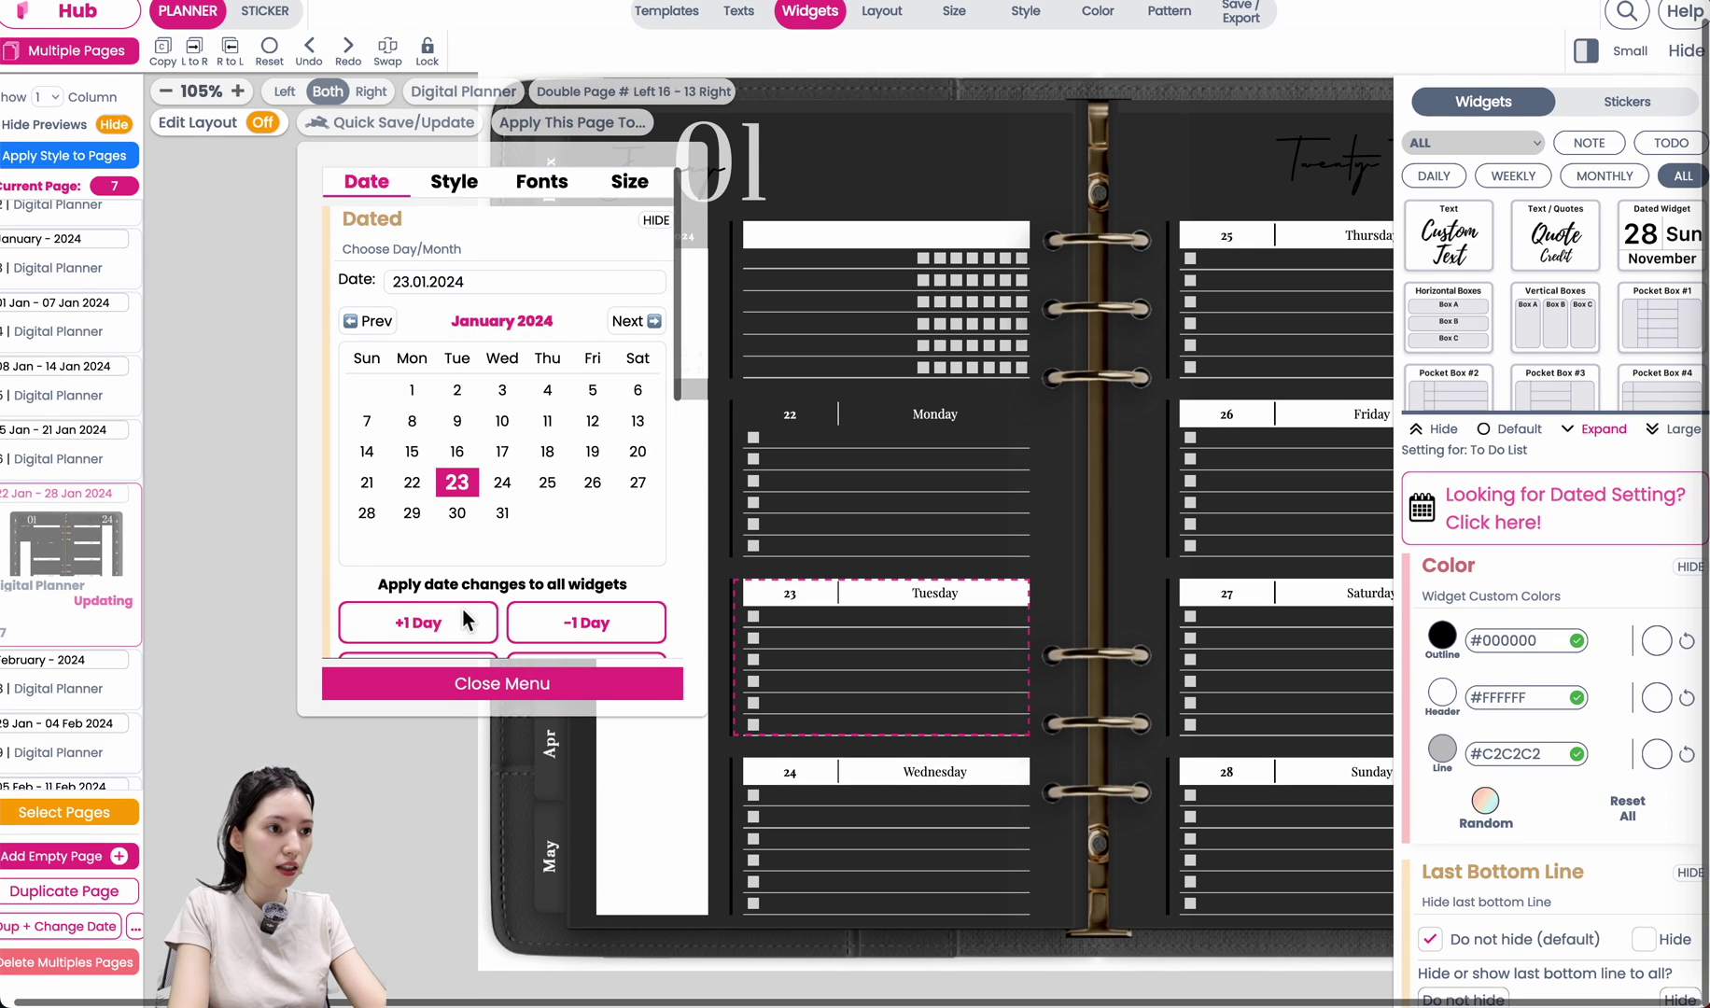
scroll(462, 608, down, 5)
triple_click(413, 634)
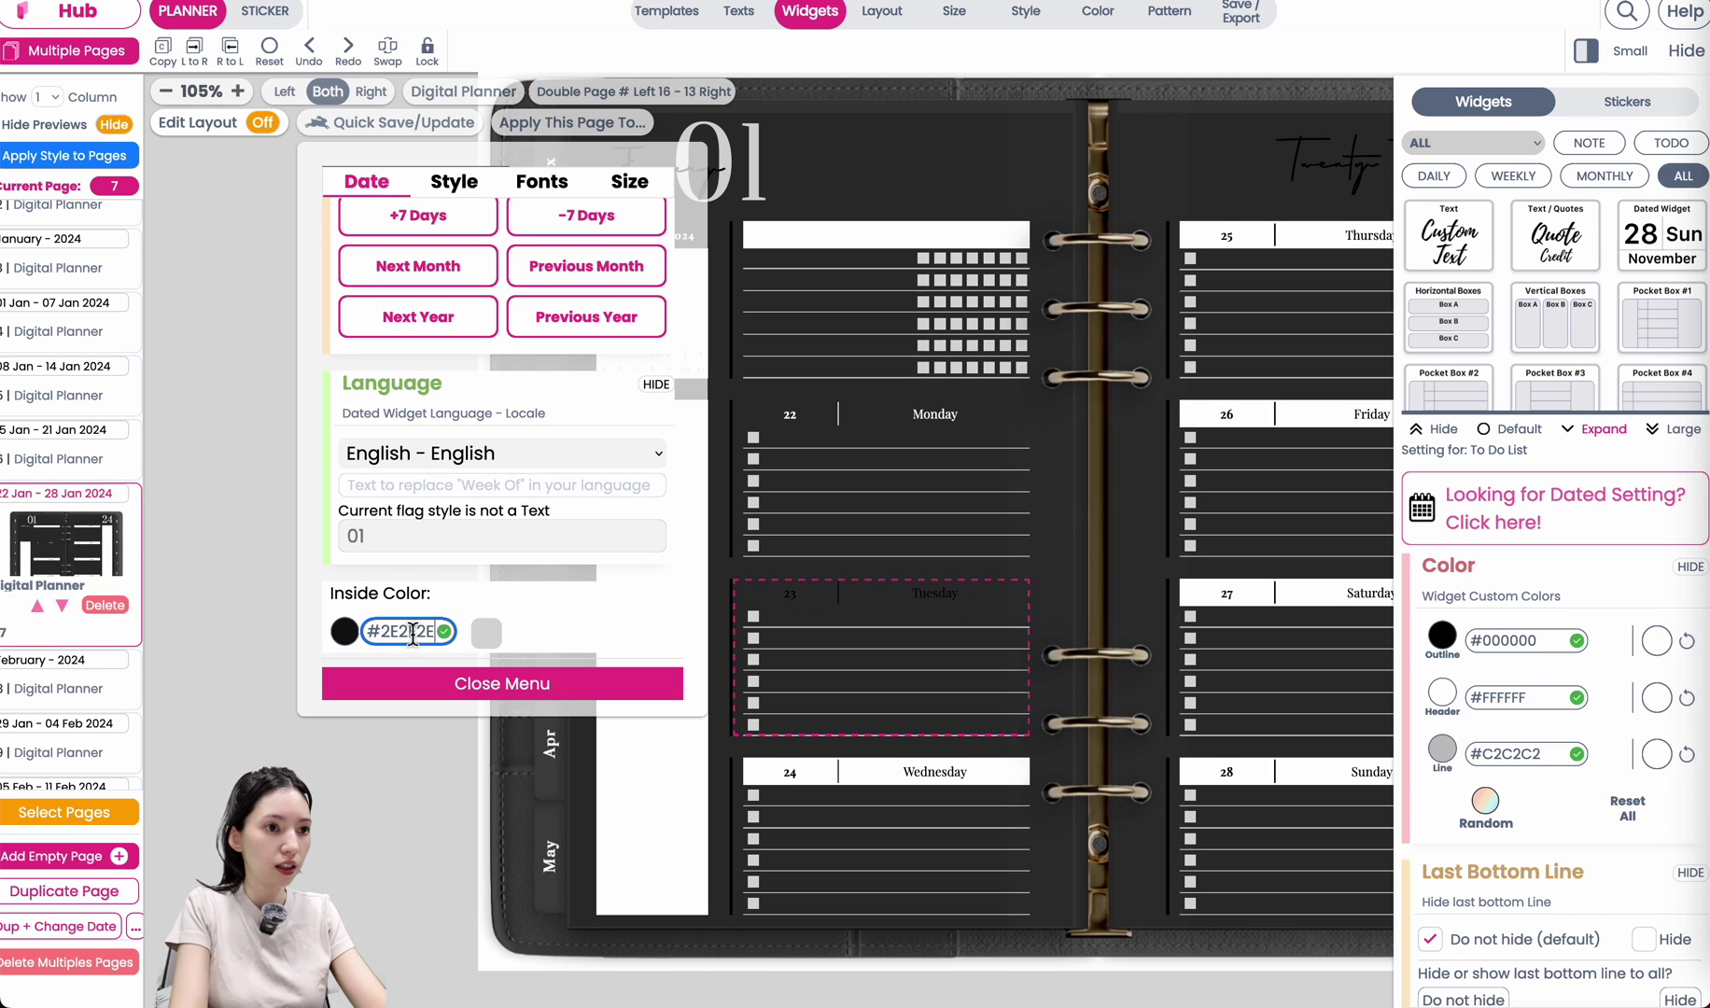
click(954, 790)
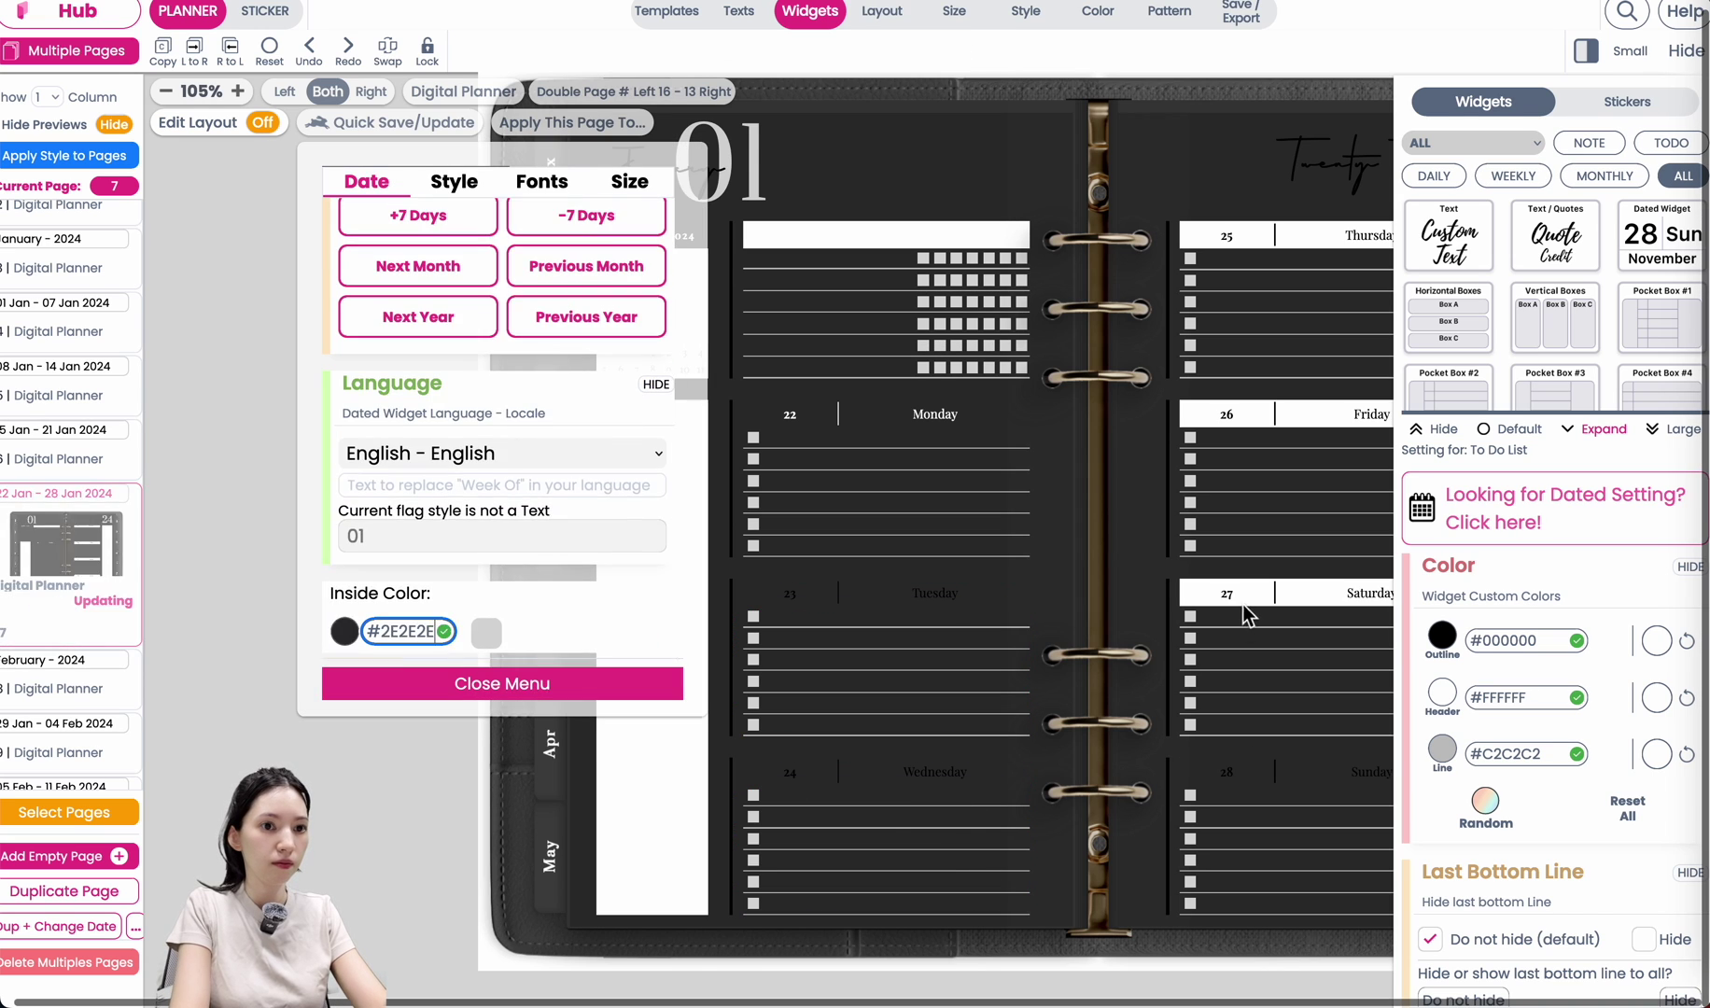
Set the dated text and line colours of the Tuesday 23 to Sunday 28 widgets to white.
click(454, 187)
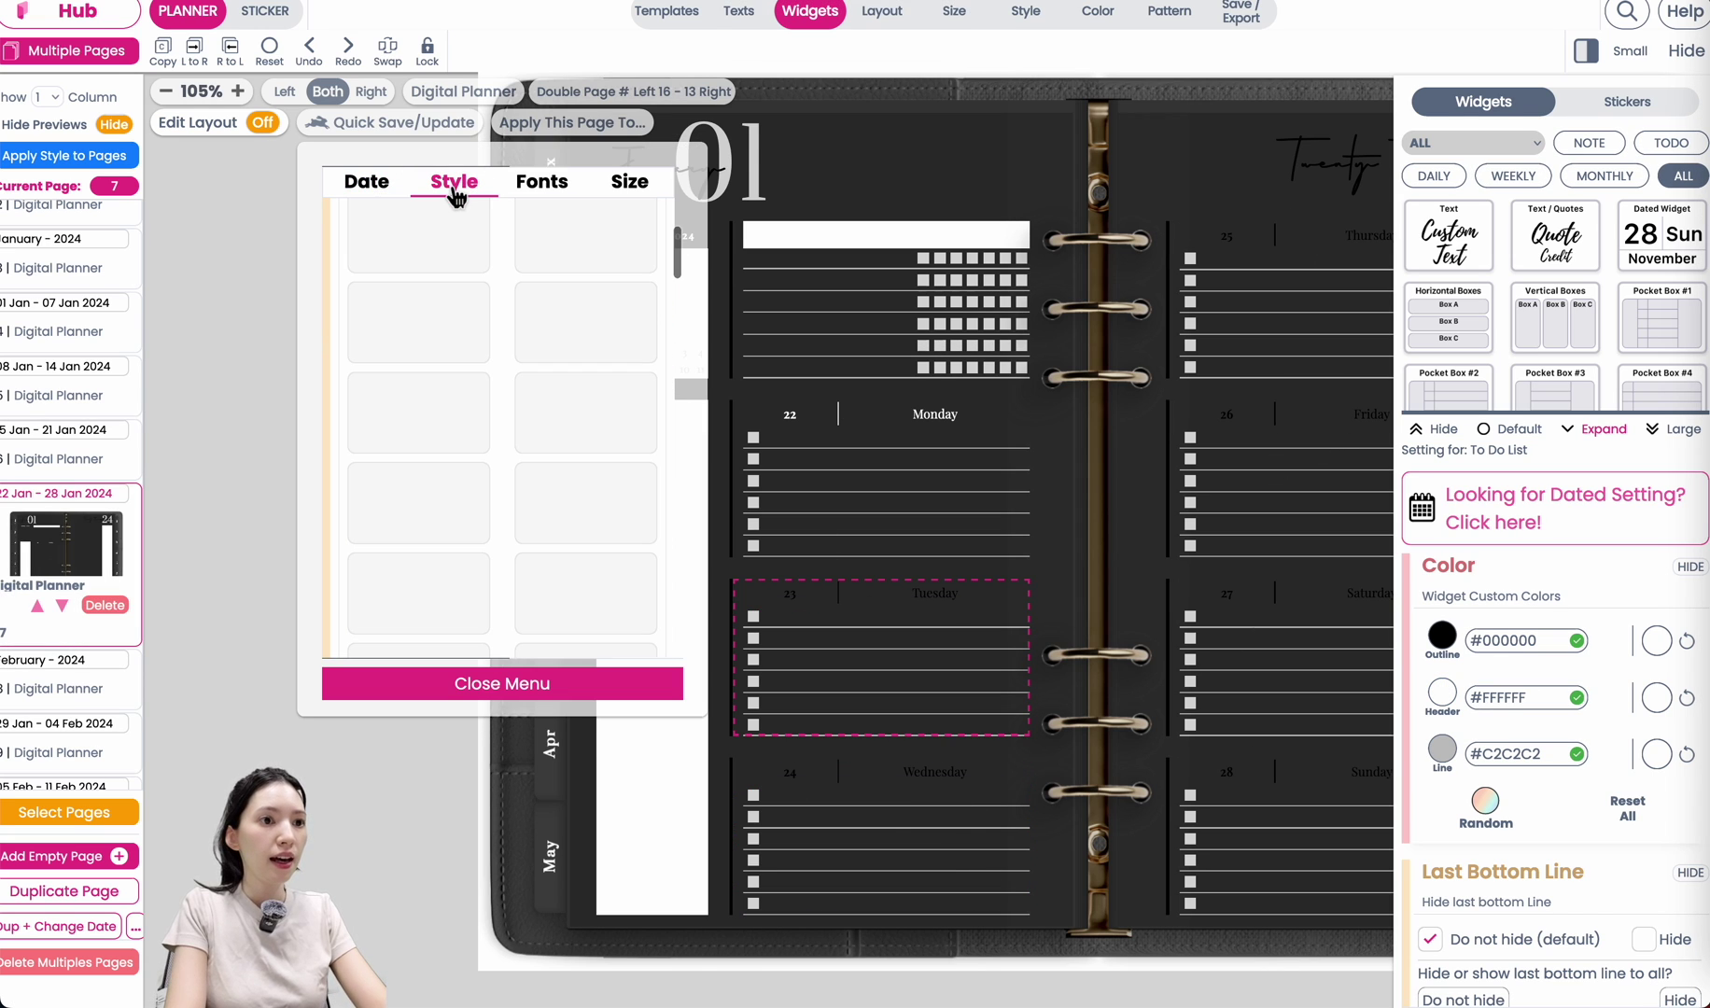
scroll(444, 541, down, 10)
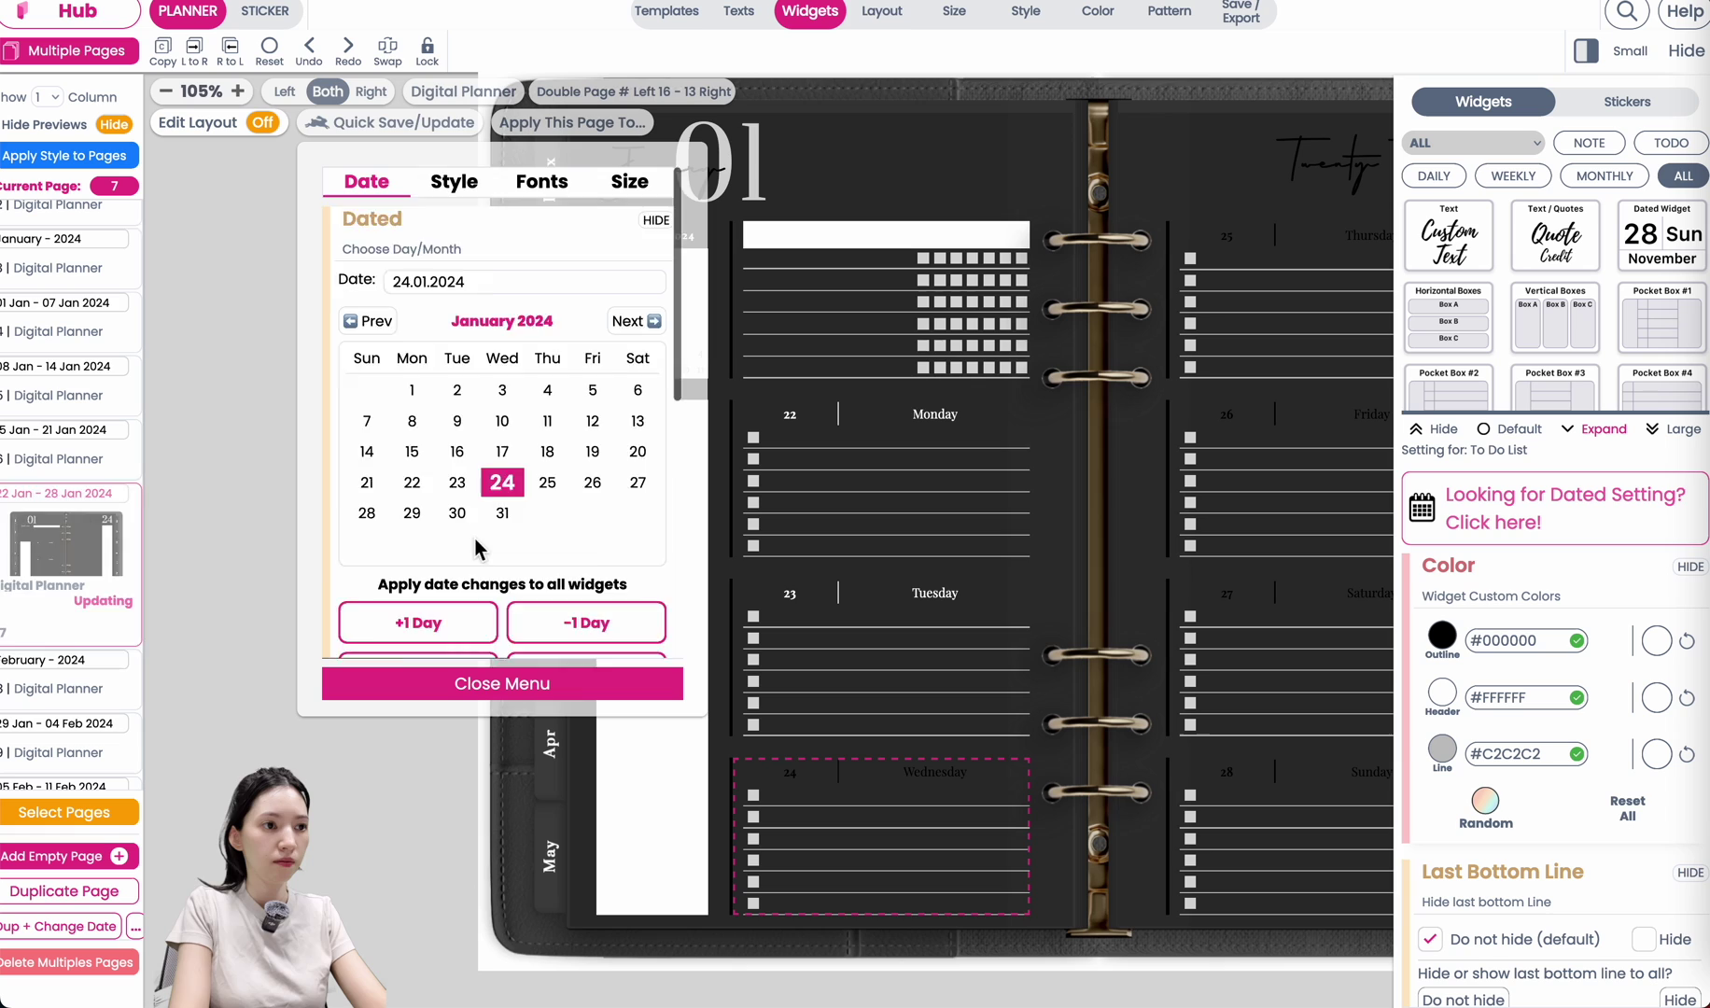
scroll(510, 566, down, 3)
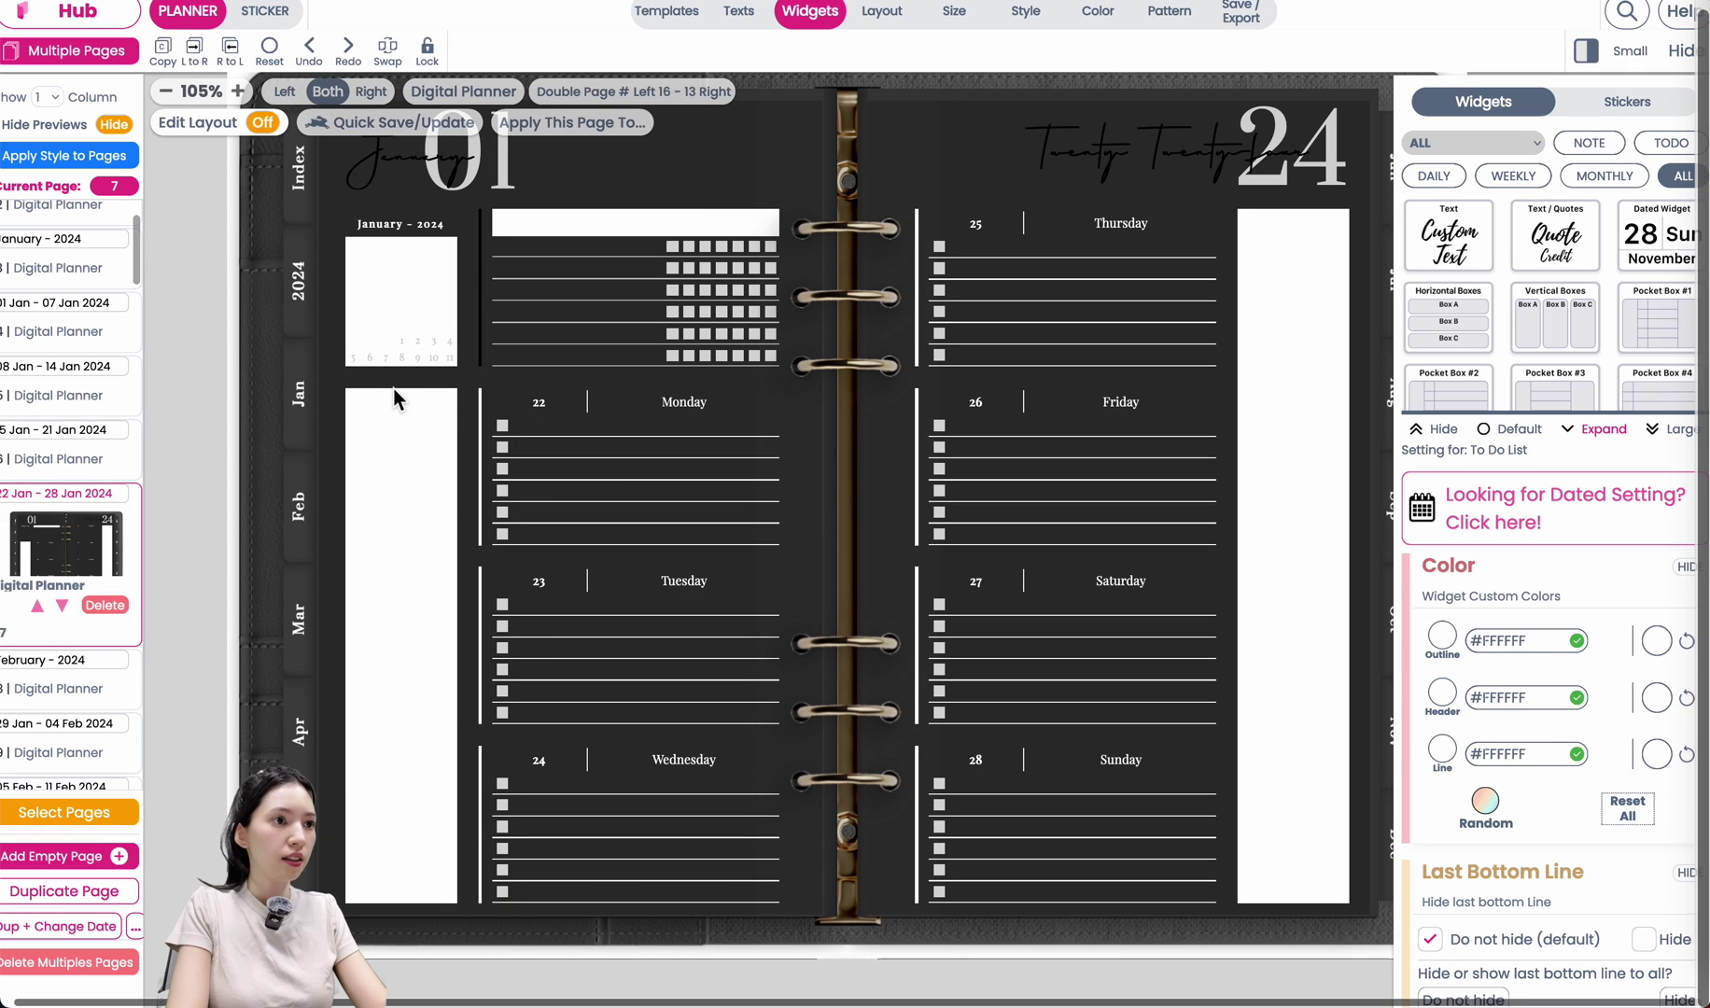
Make the background of the January 2024 monthly calendar widget transparent.
click(398, 330)
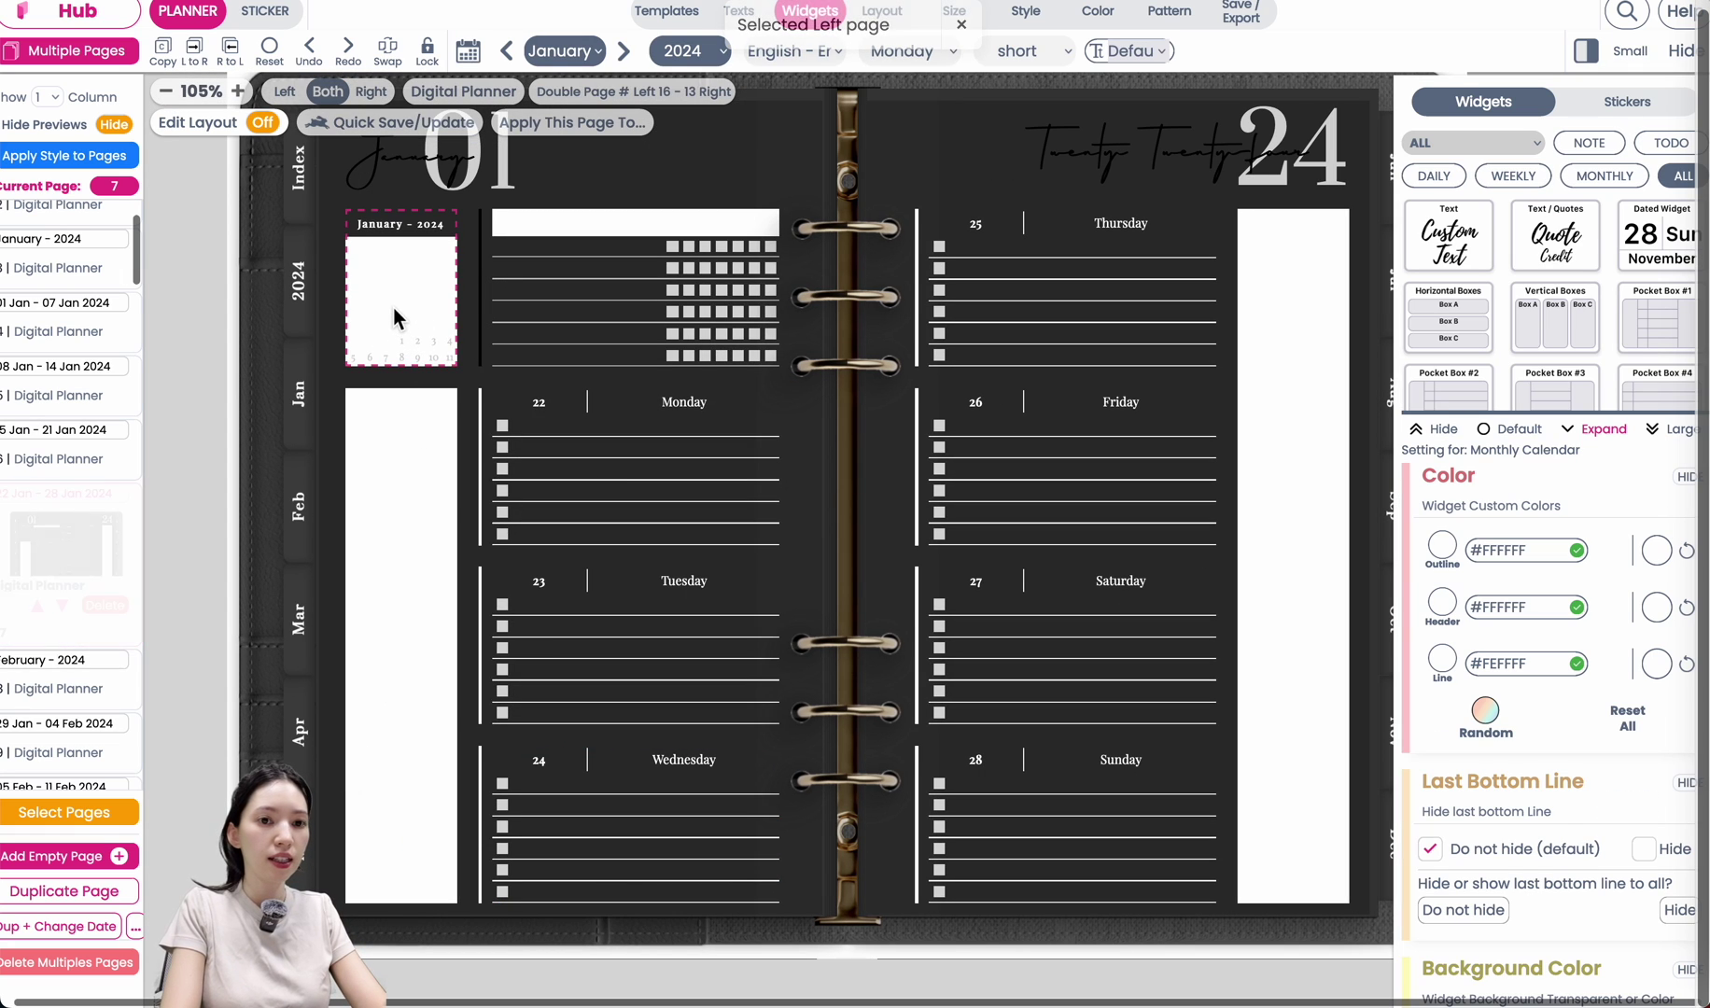
scroll(1557, 821, down, 4)
click(1556, 764)
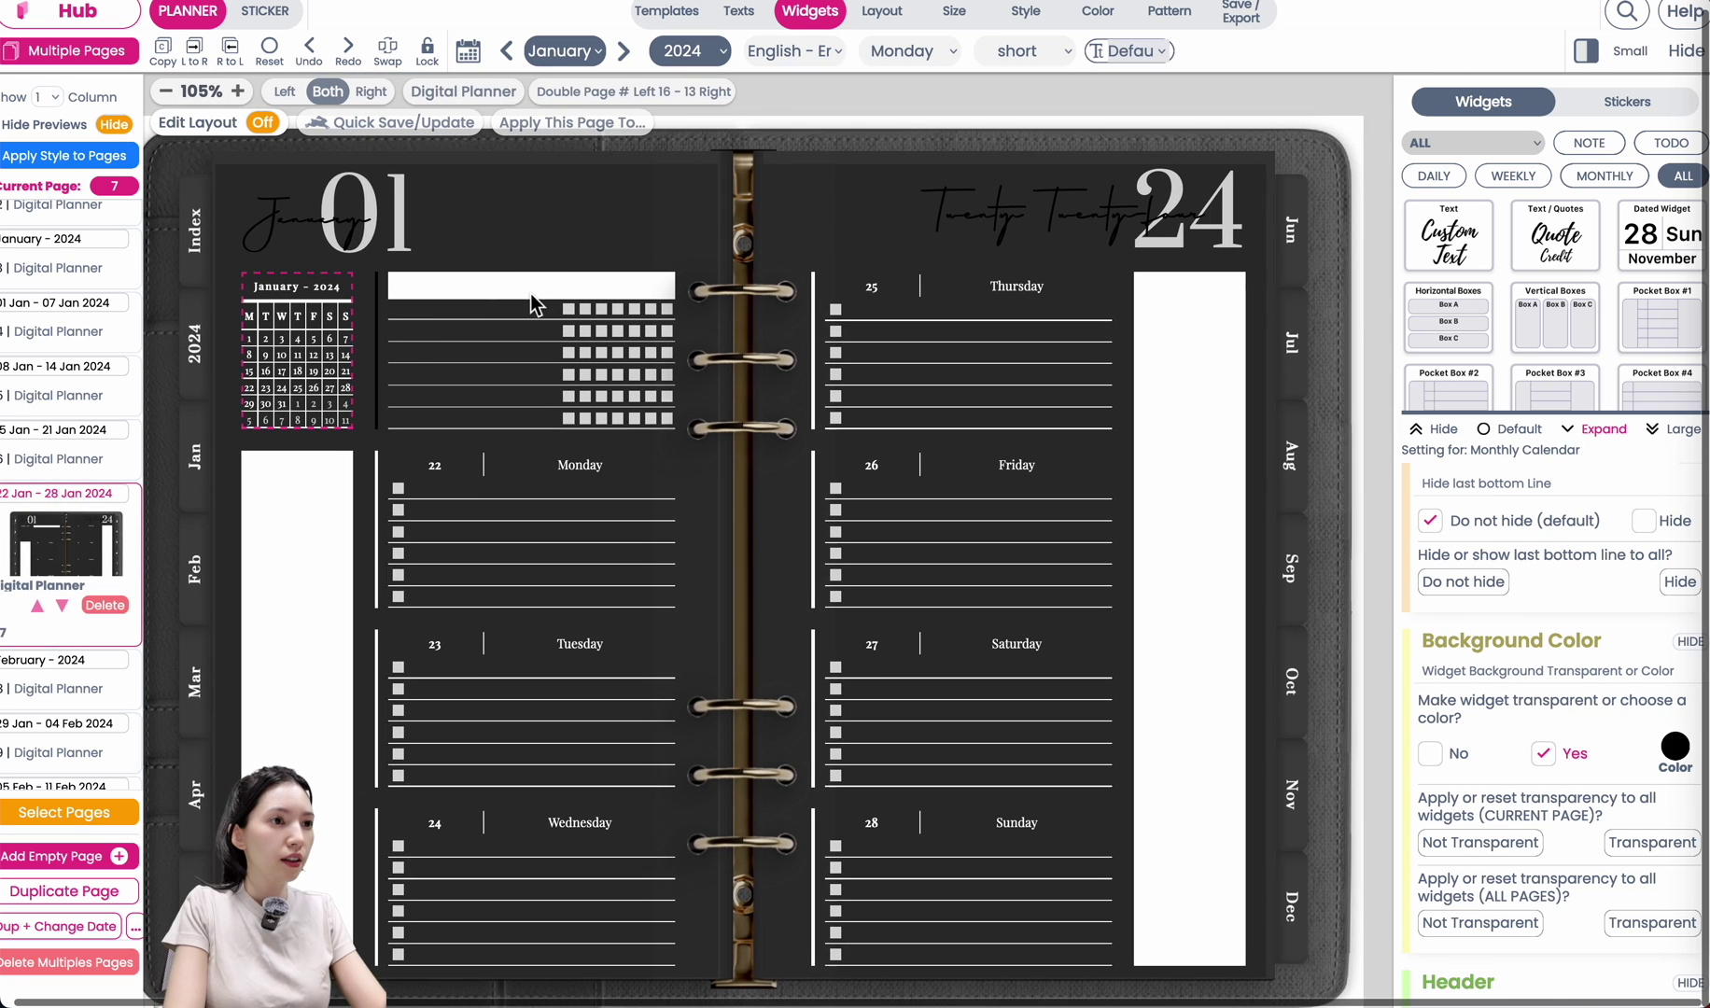
Make the habit tracker widget's background transparent and remove its header.
click(531, 292)
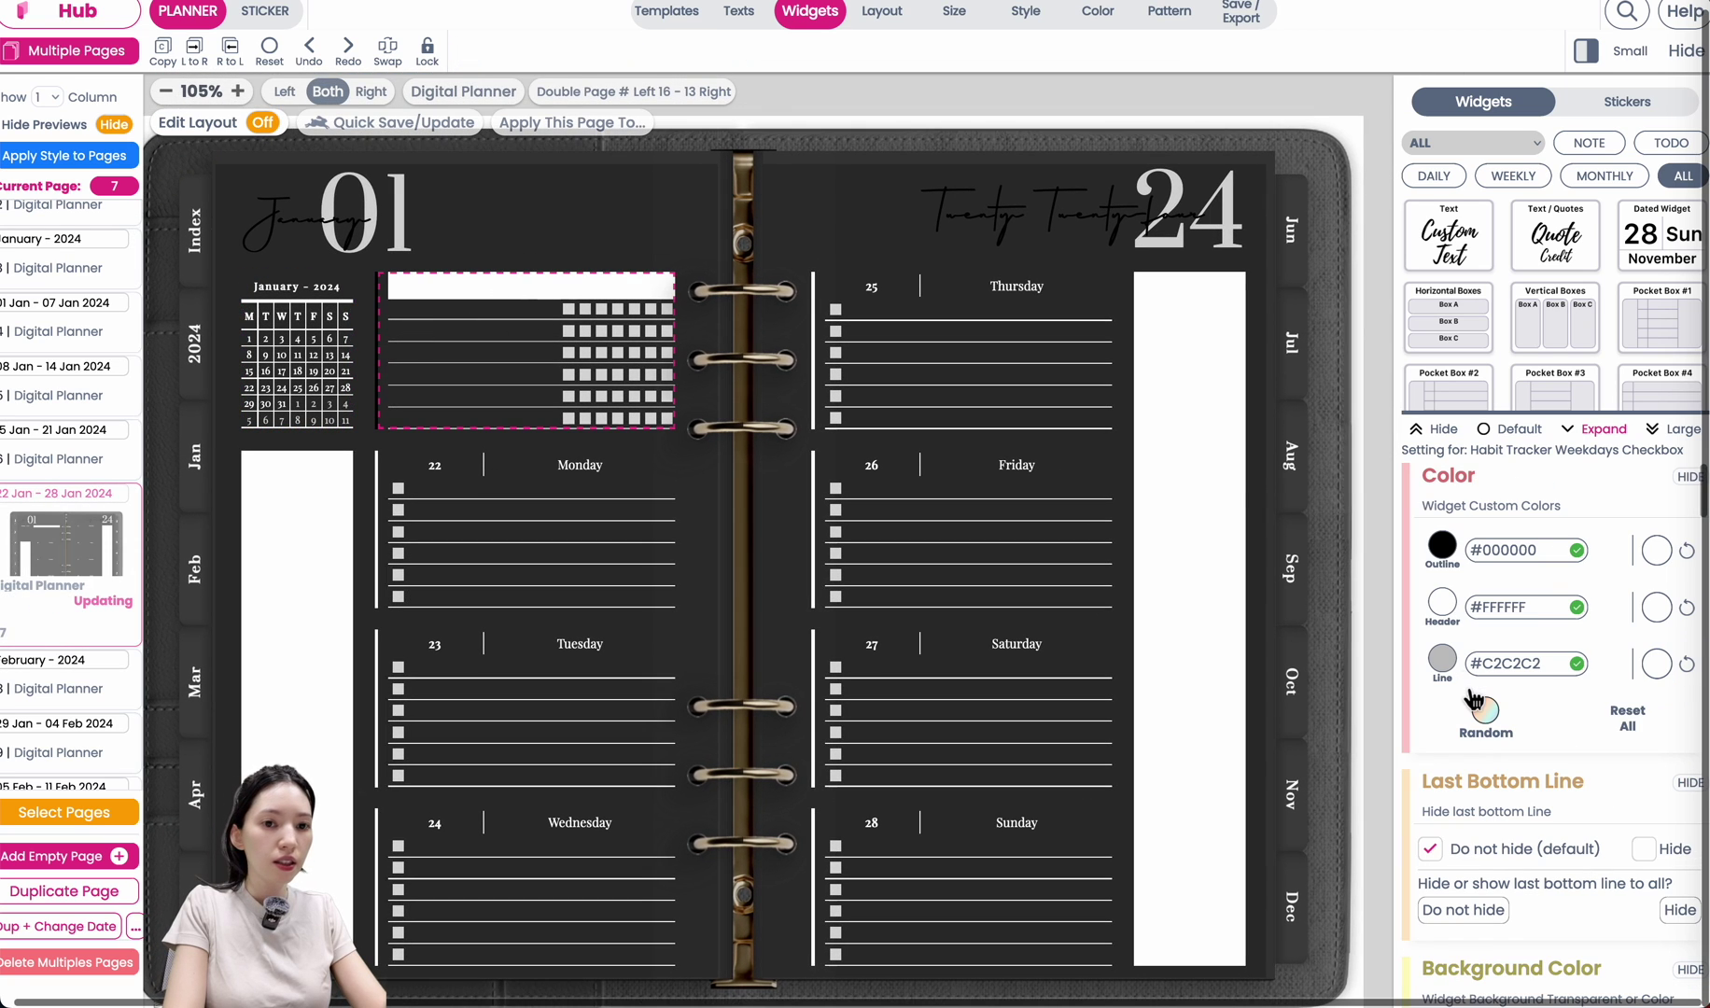
scroll(1472, 700, down, 9)
scroll(1484, 728, up, 4)
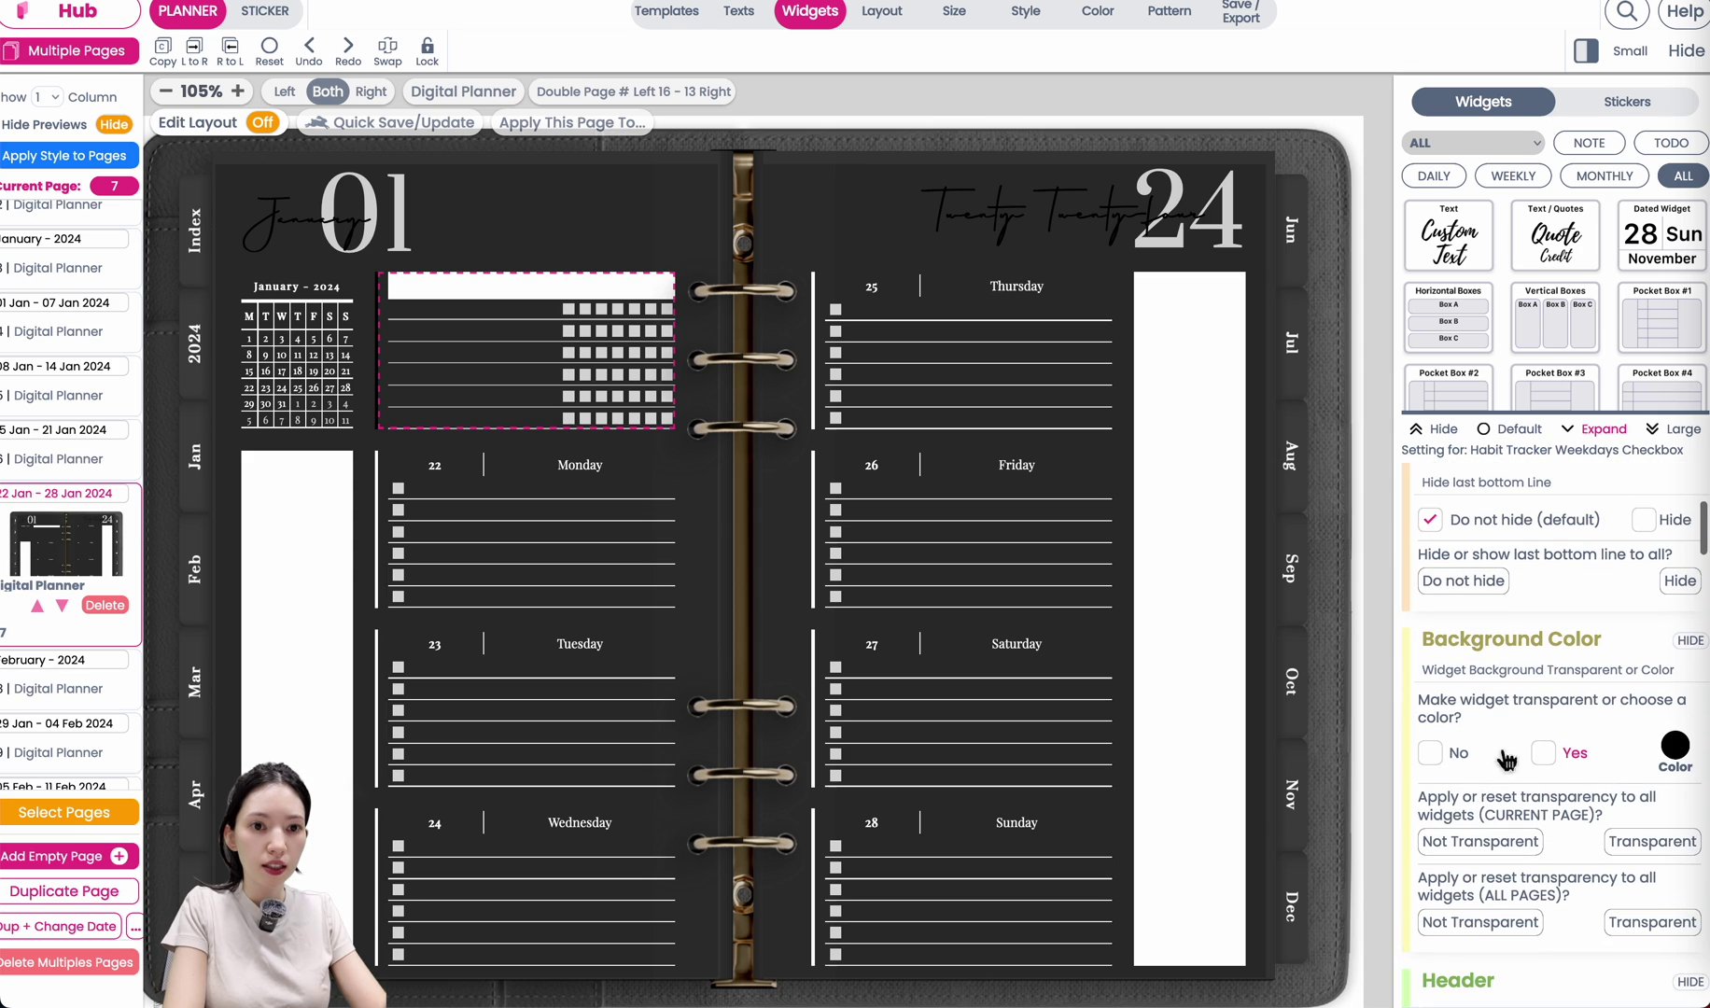
click(1543, 752)
click(1651, 922)
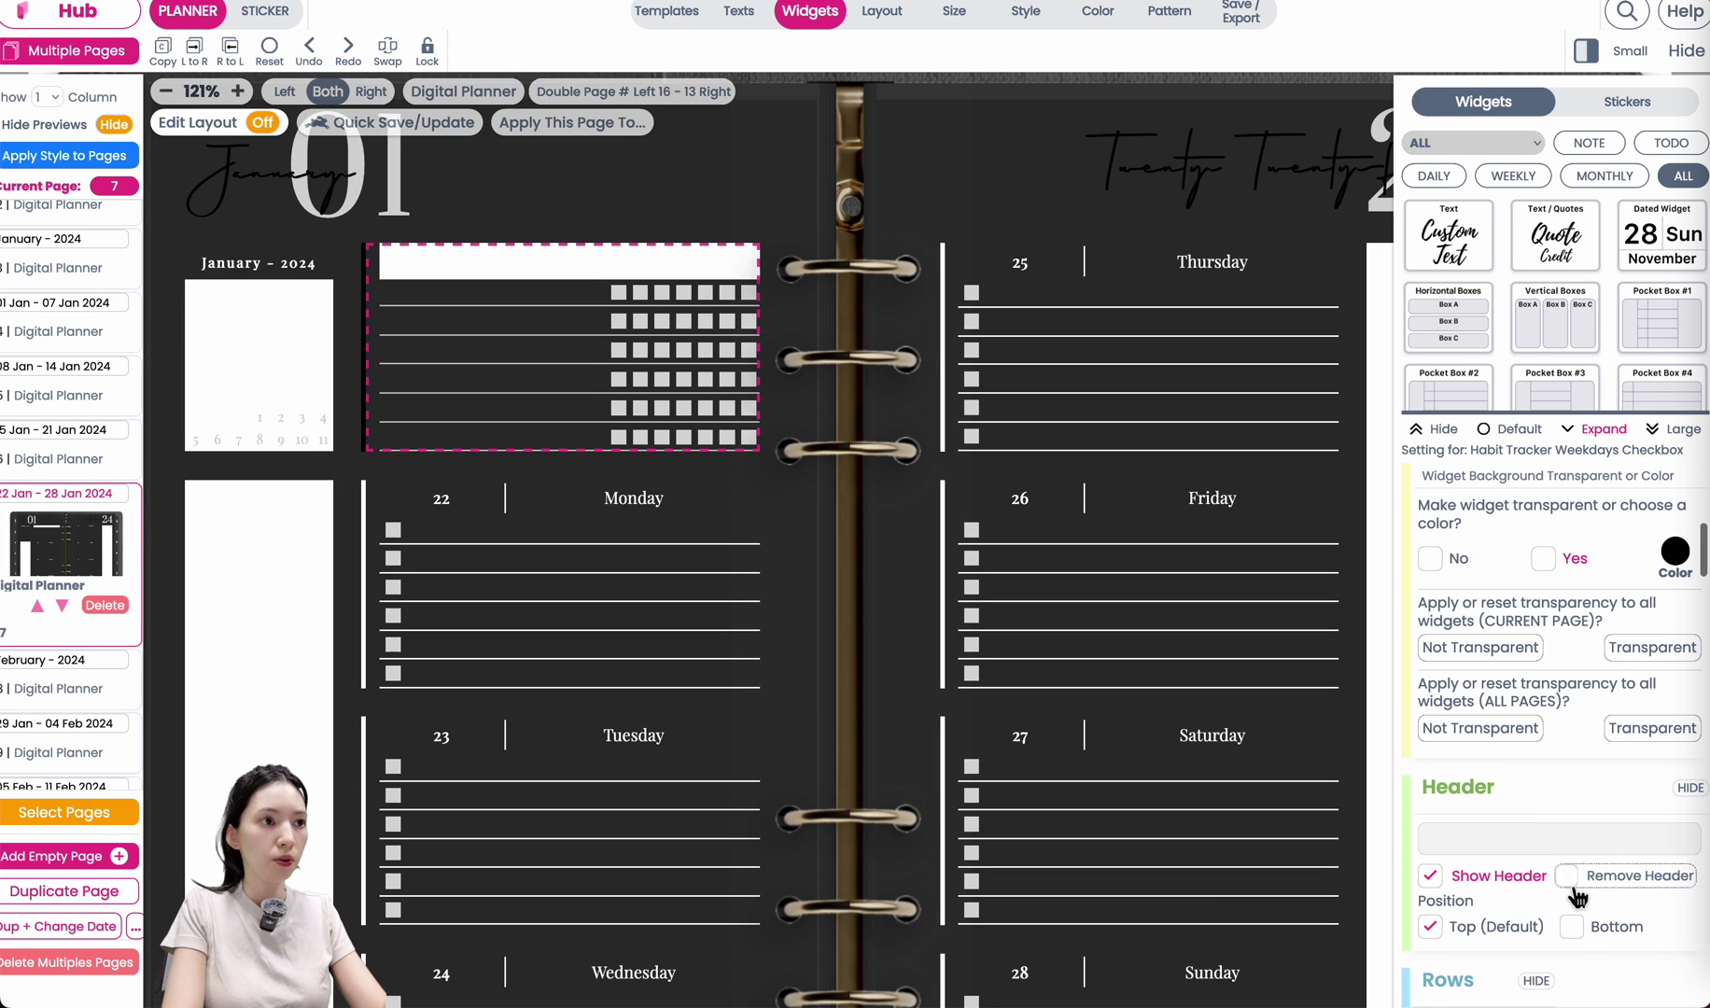
click(1572, 886)
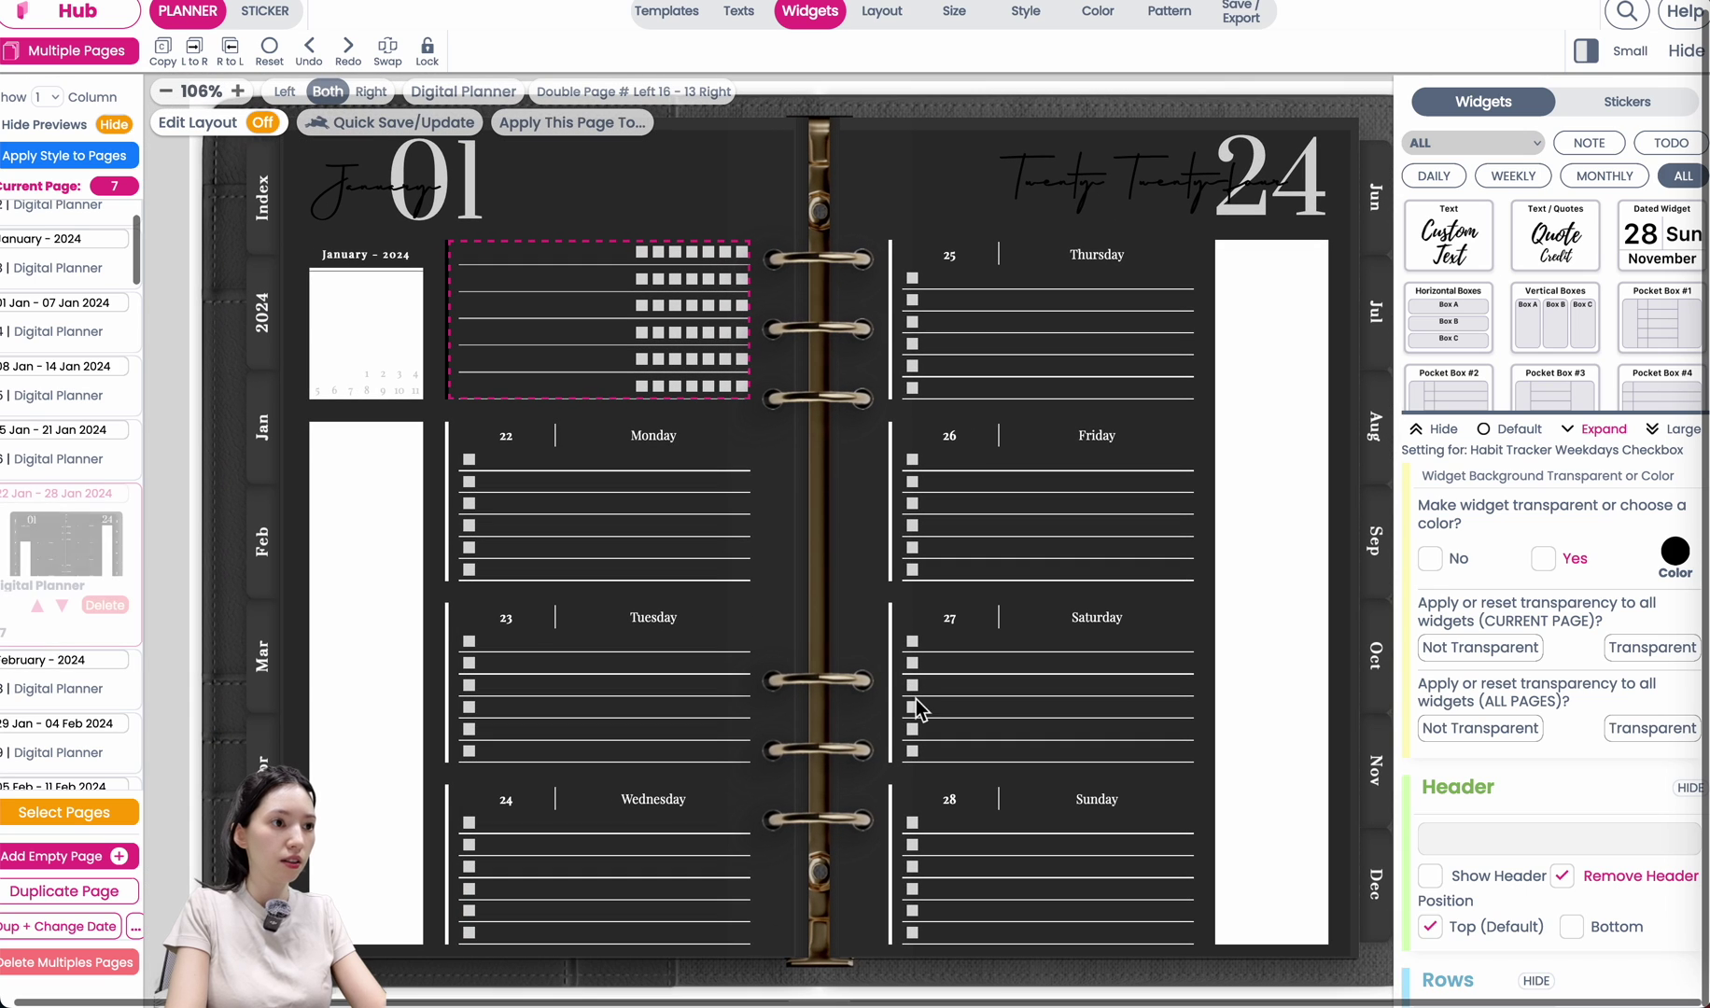
Replace the tall white box below the January calendar with a to-do List widget.
click(592, 467)
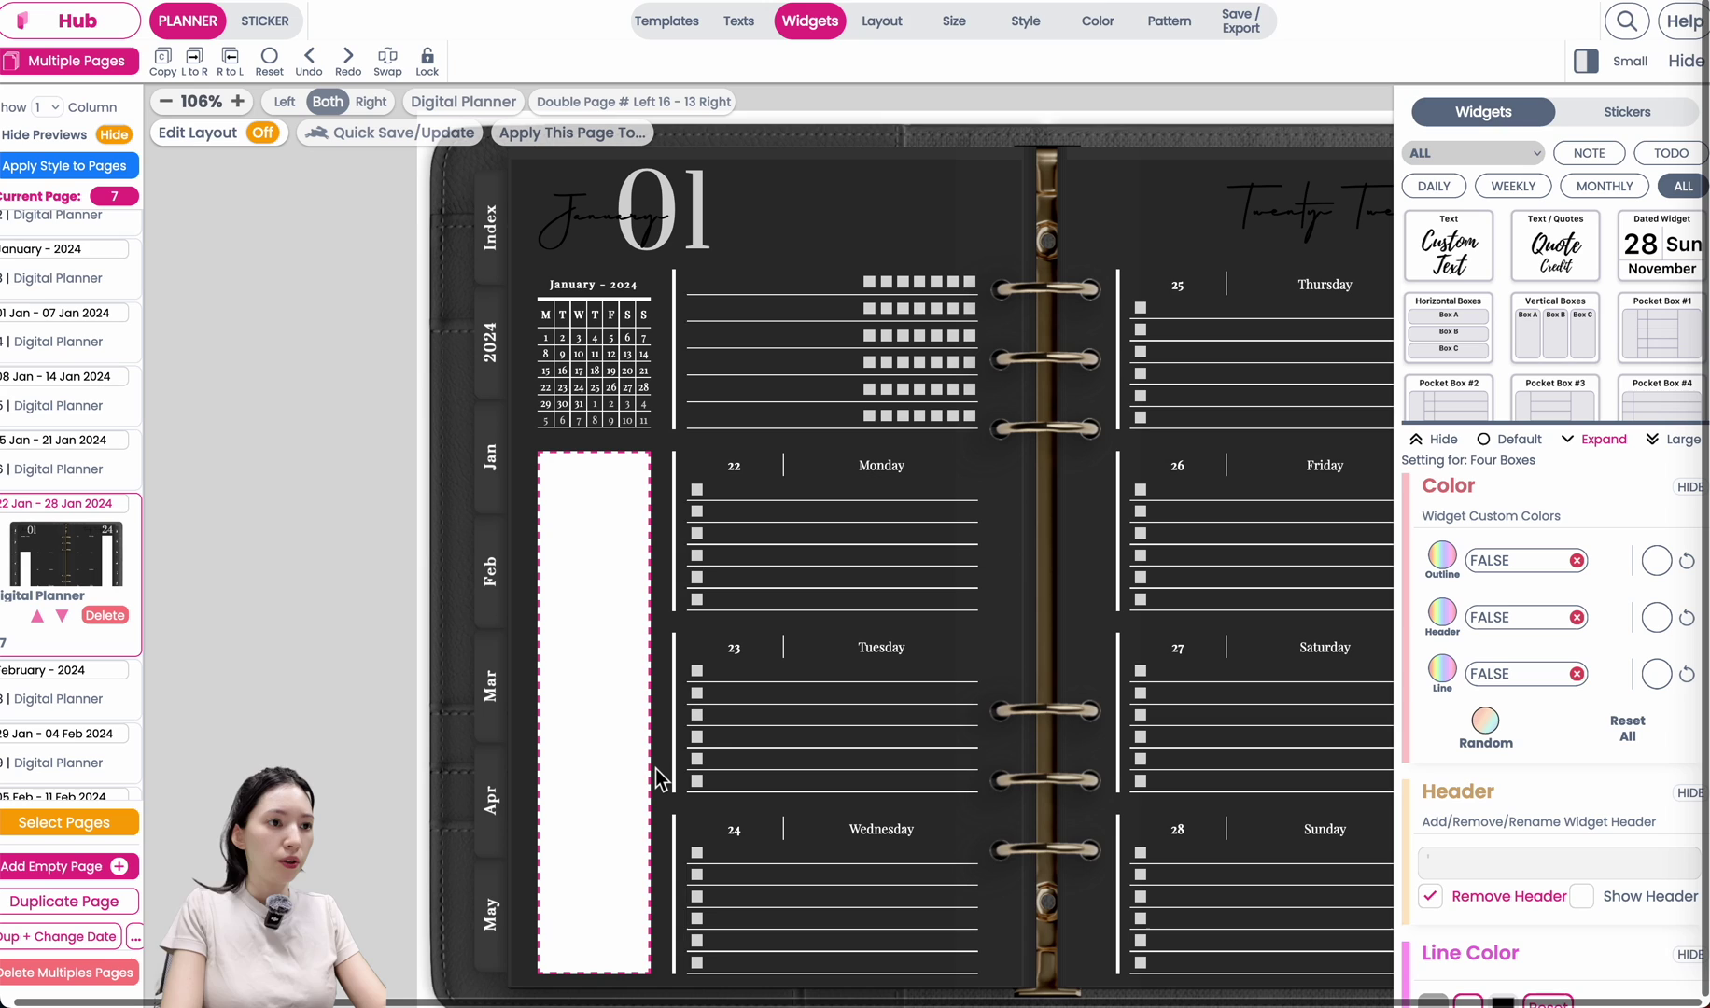
click(1589, 155)
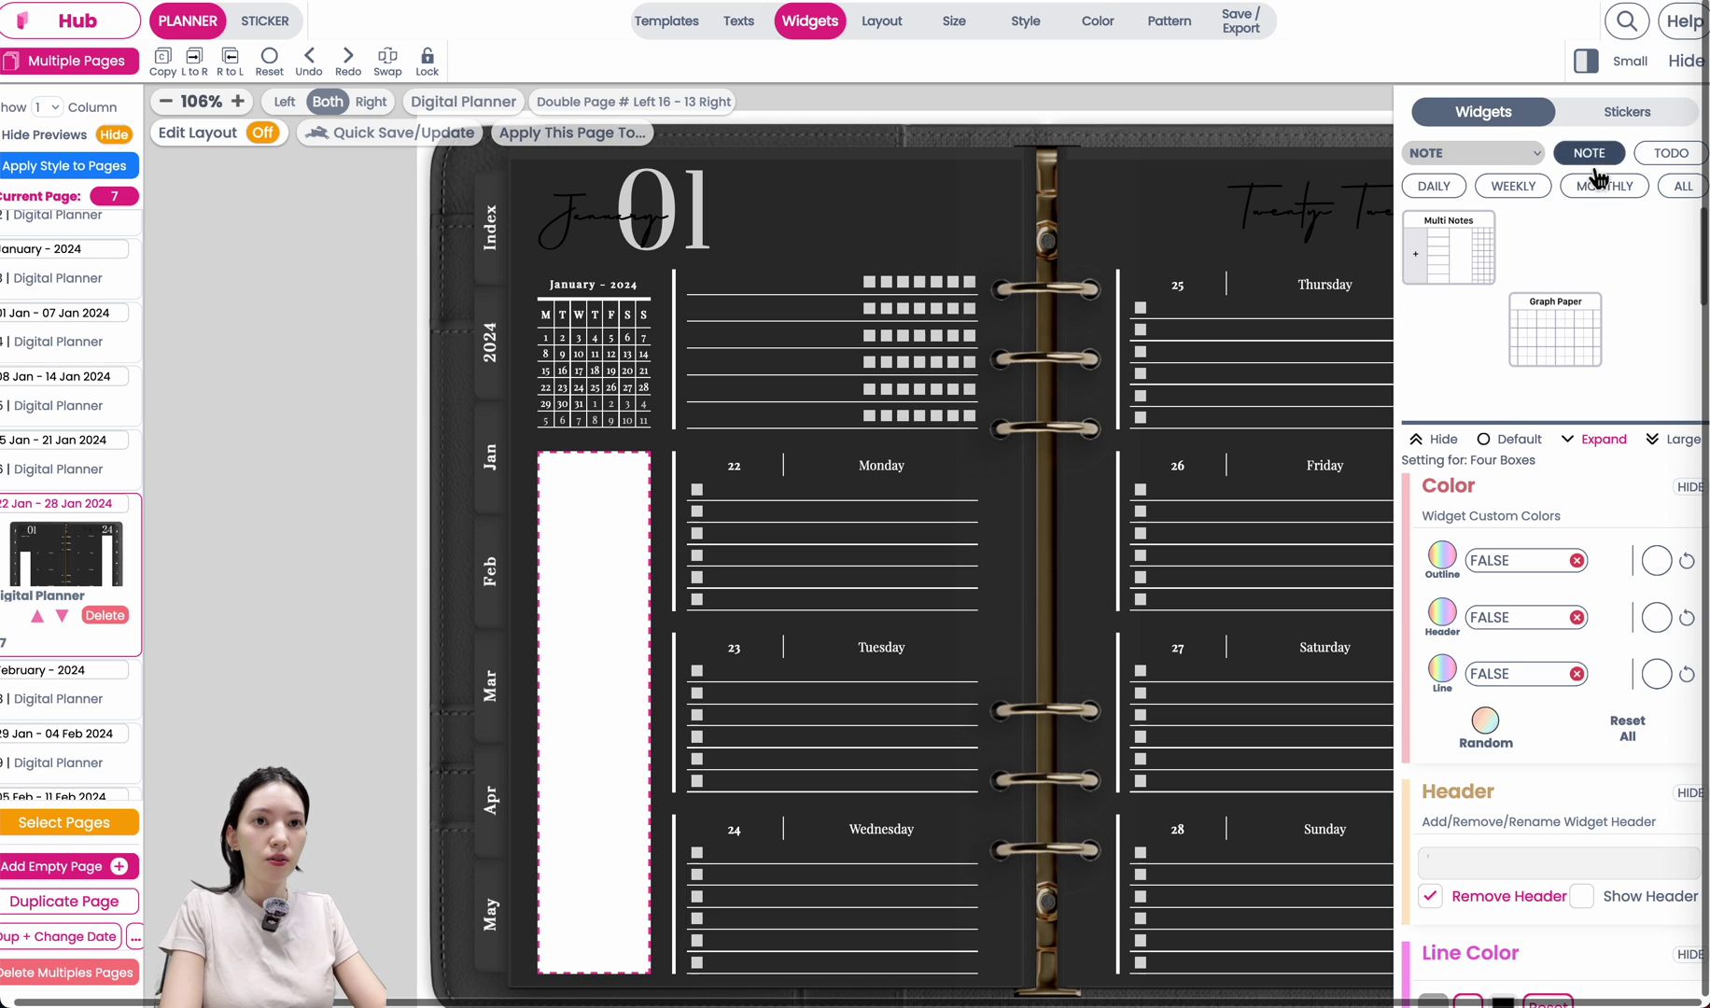
click(1670, 155)
click(1575, 257)
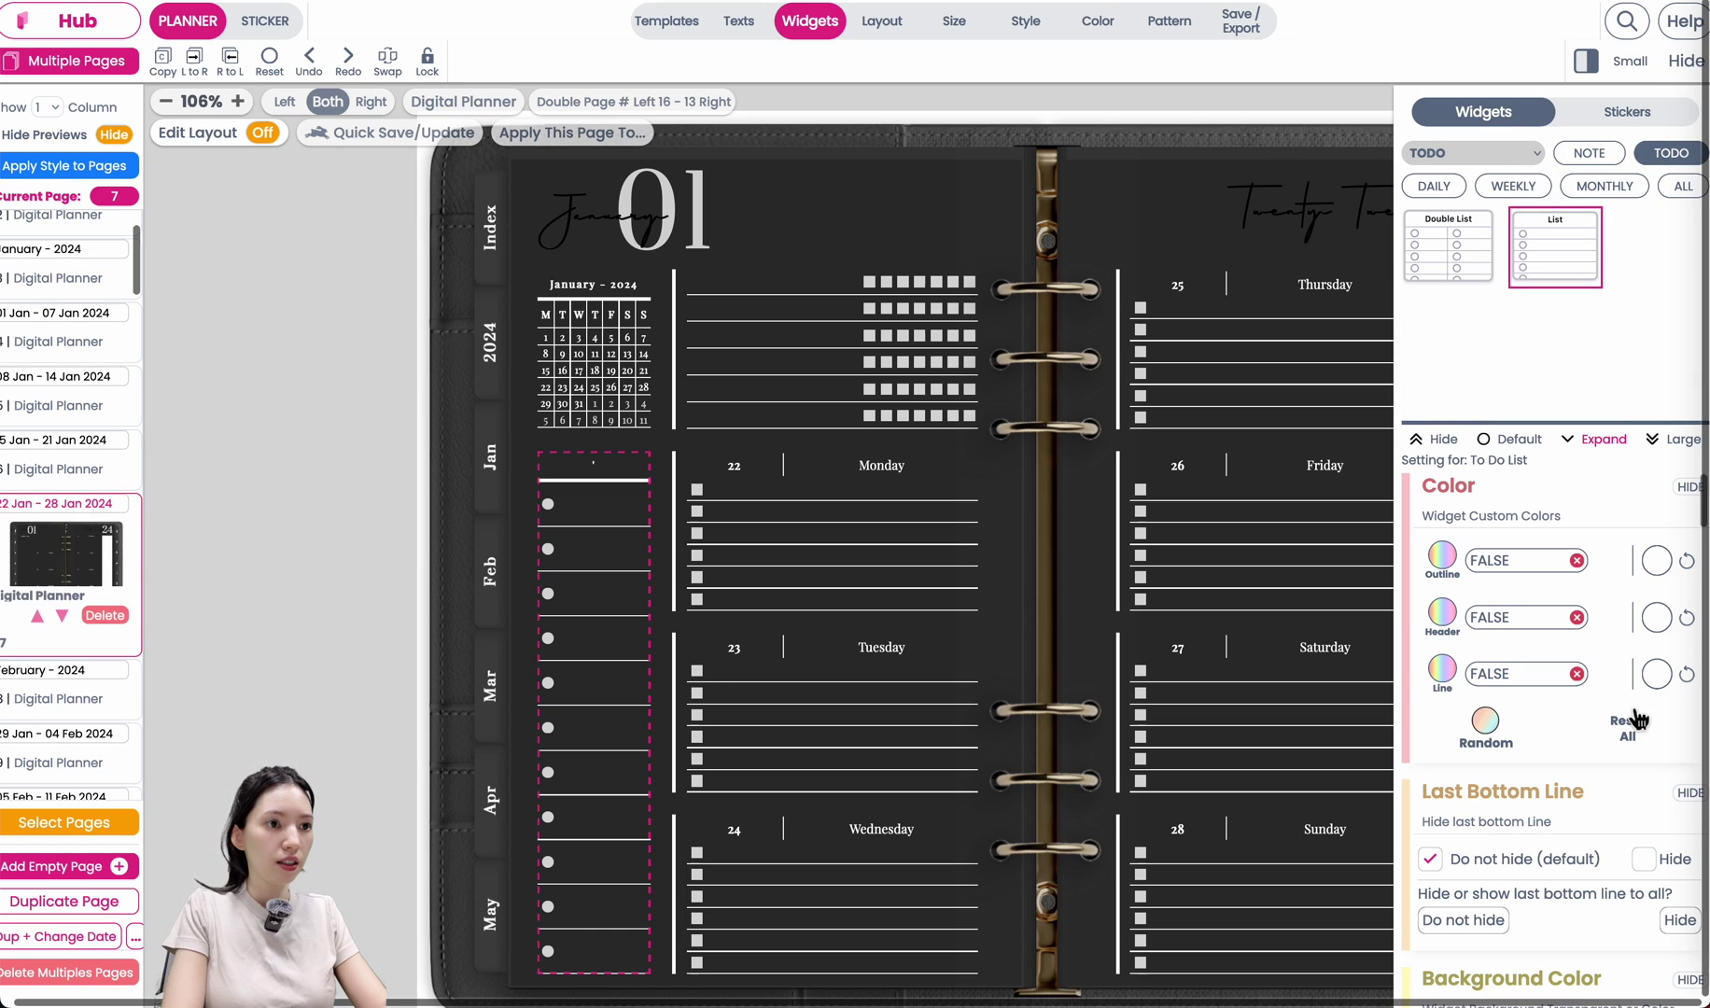
Clear the header text of the new to-do list below the calendar and remove its header.
scroll(1601, 864, down, 5)
scroll(1494, 877, down, 2)
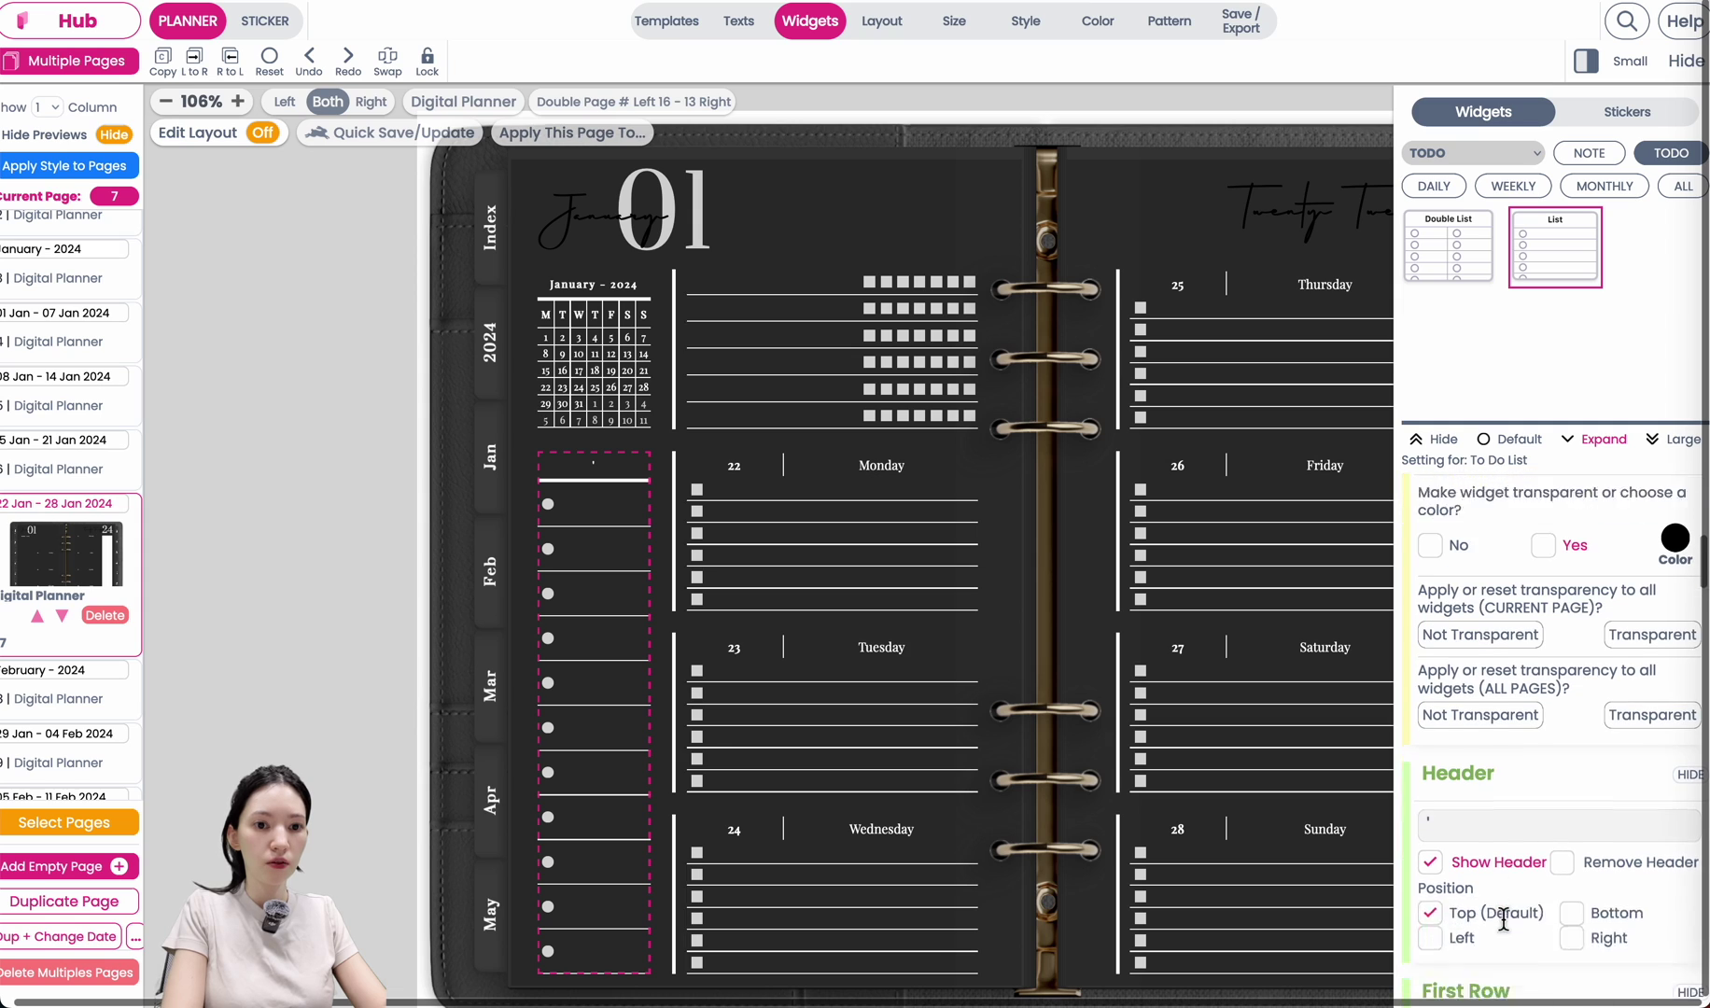
click(1531, 766)
key(BackSpace)
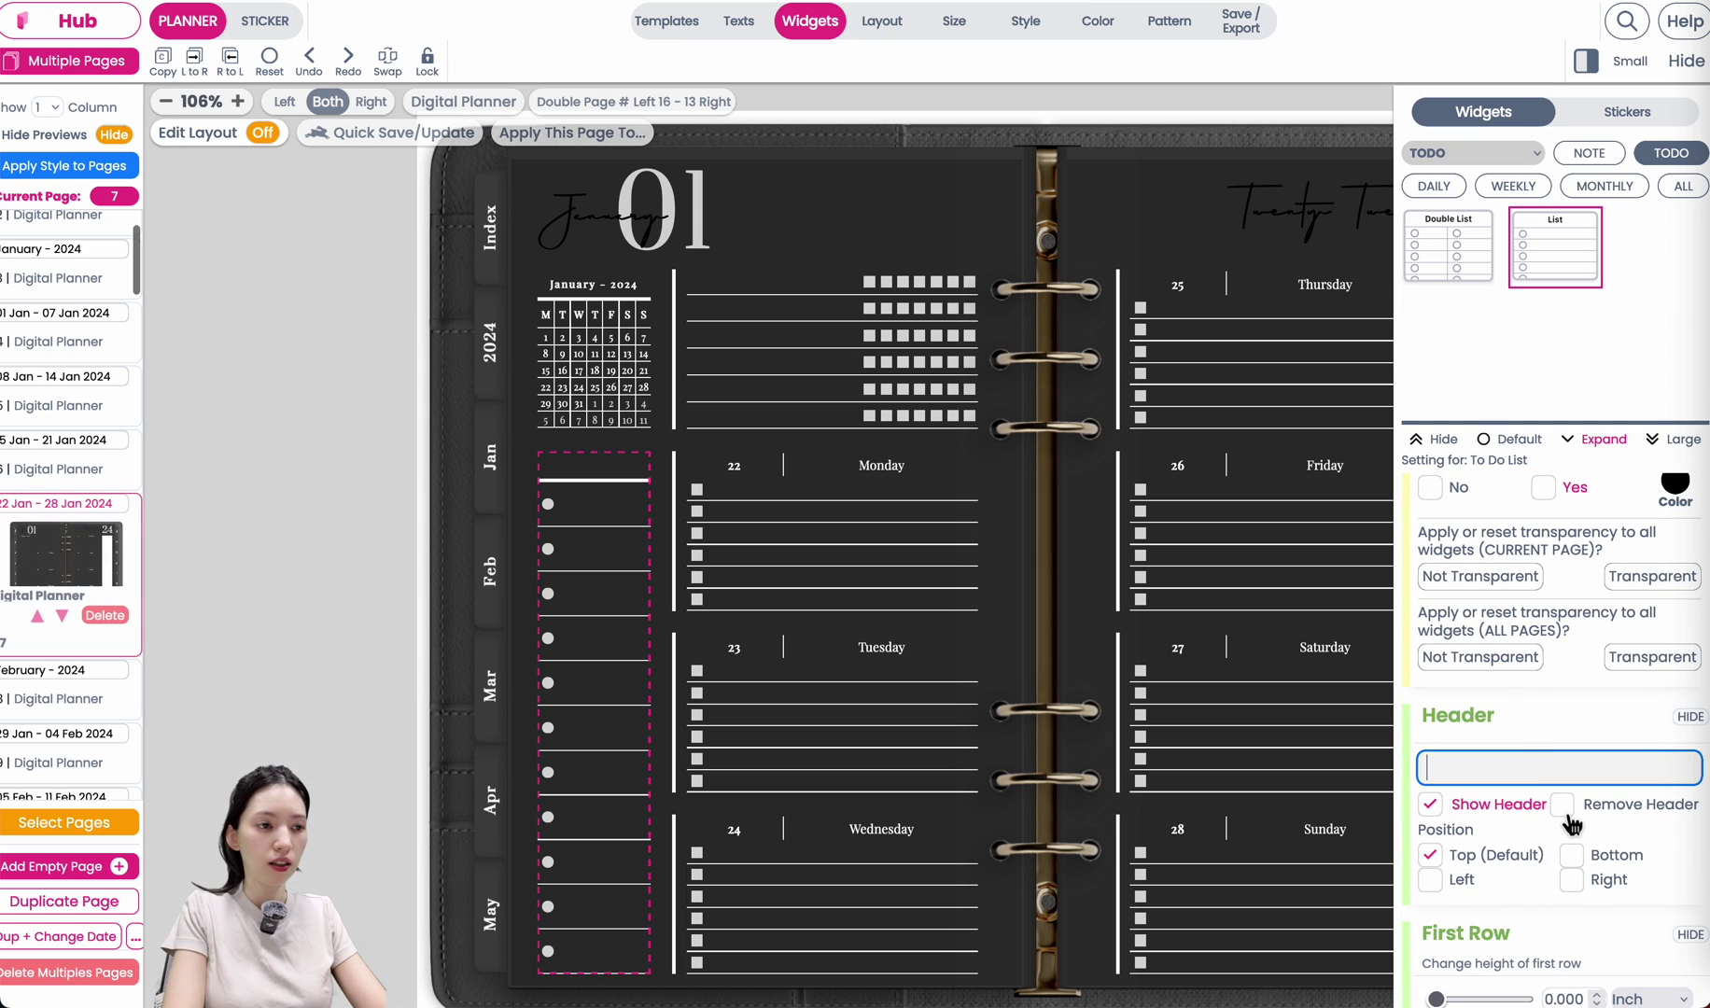
click(1566, 807)
Increase the to-do list below the calendar to 19 rows and change its checkboxes to outlined rounded squares.
scroll(1577, 815, down, 6)
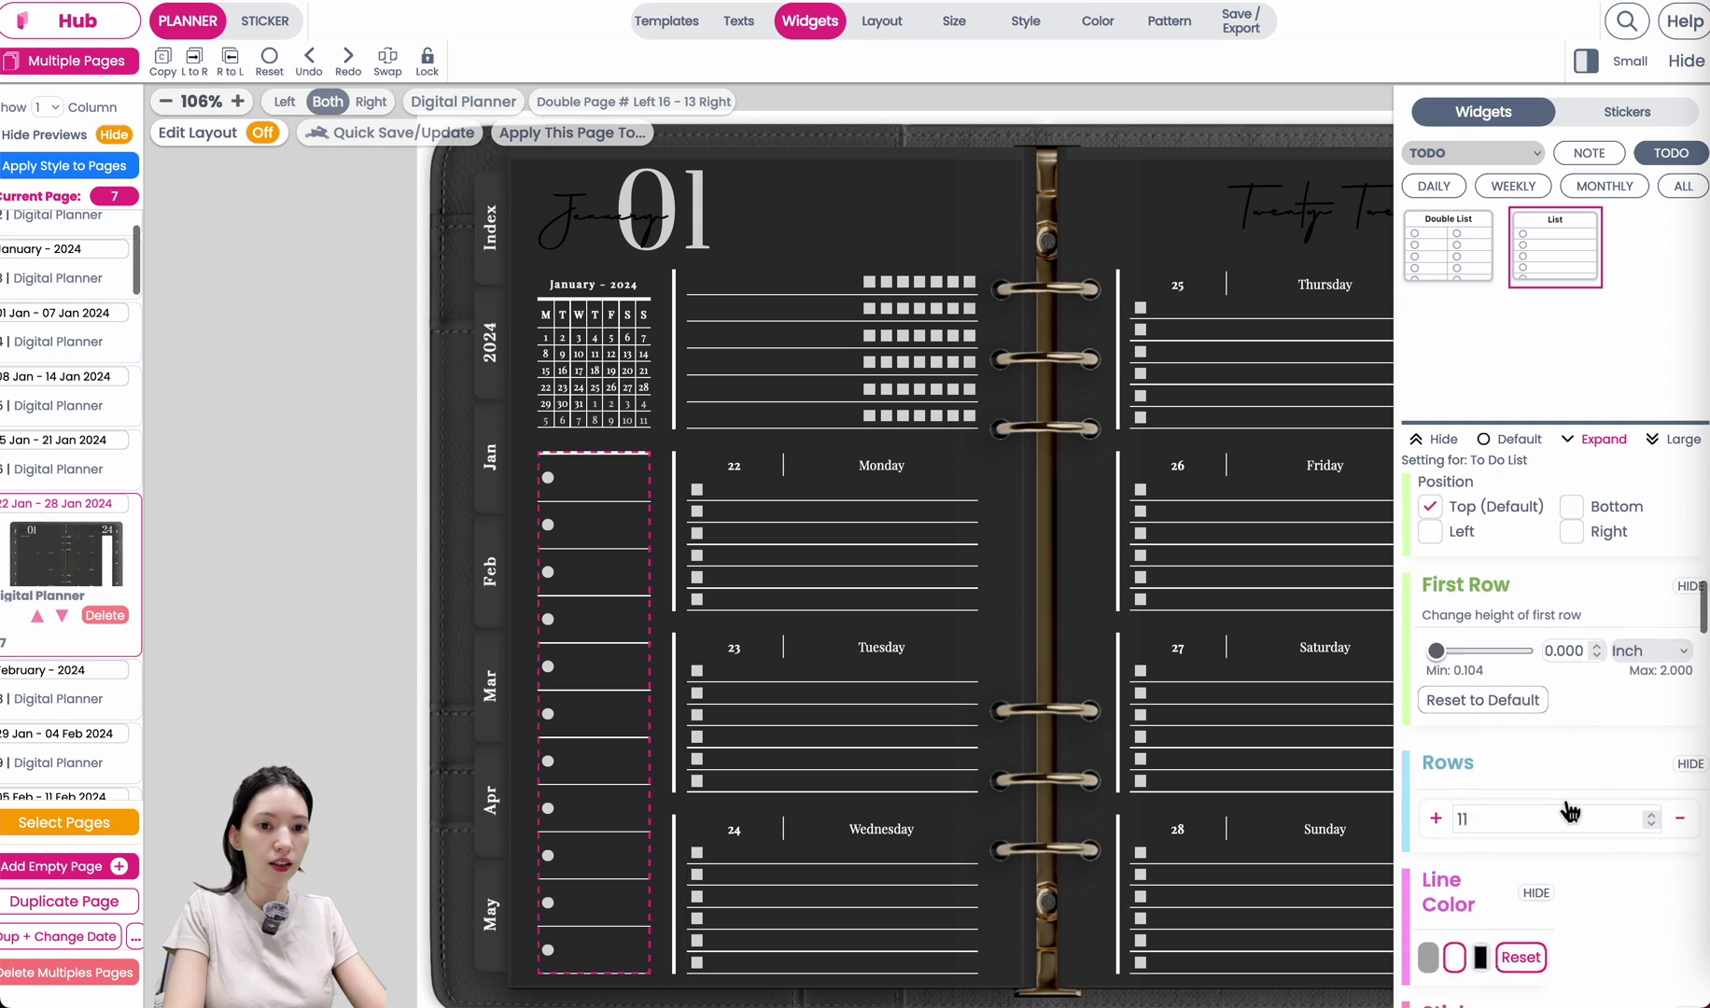
click(1436, 625)
click(1436, 626)
click(1435, 626)
click(1436, 625)
click(1435, 625)
click(1436, 625)
click(1435, 626)
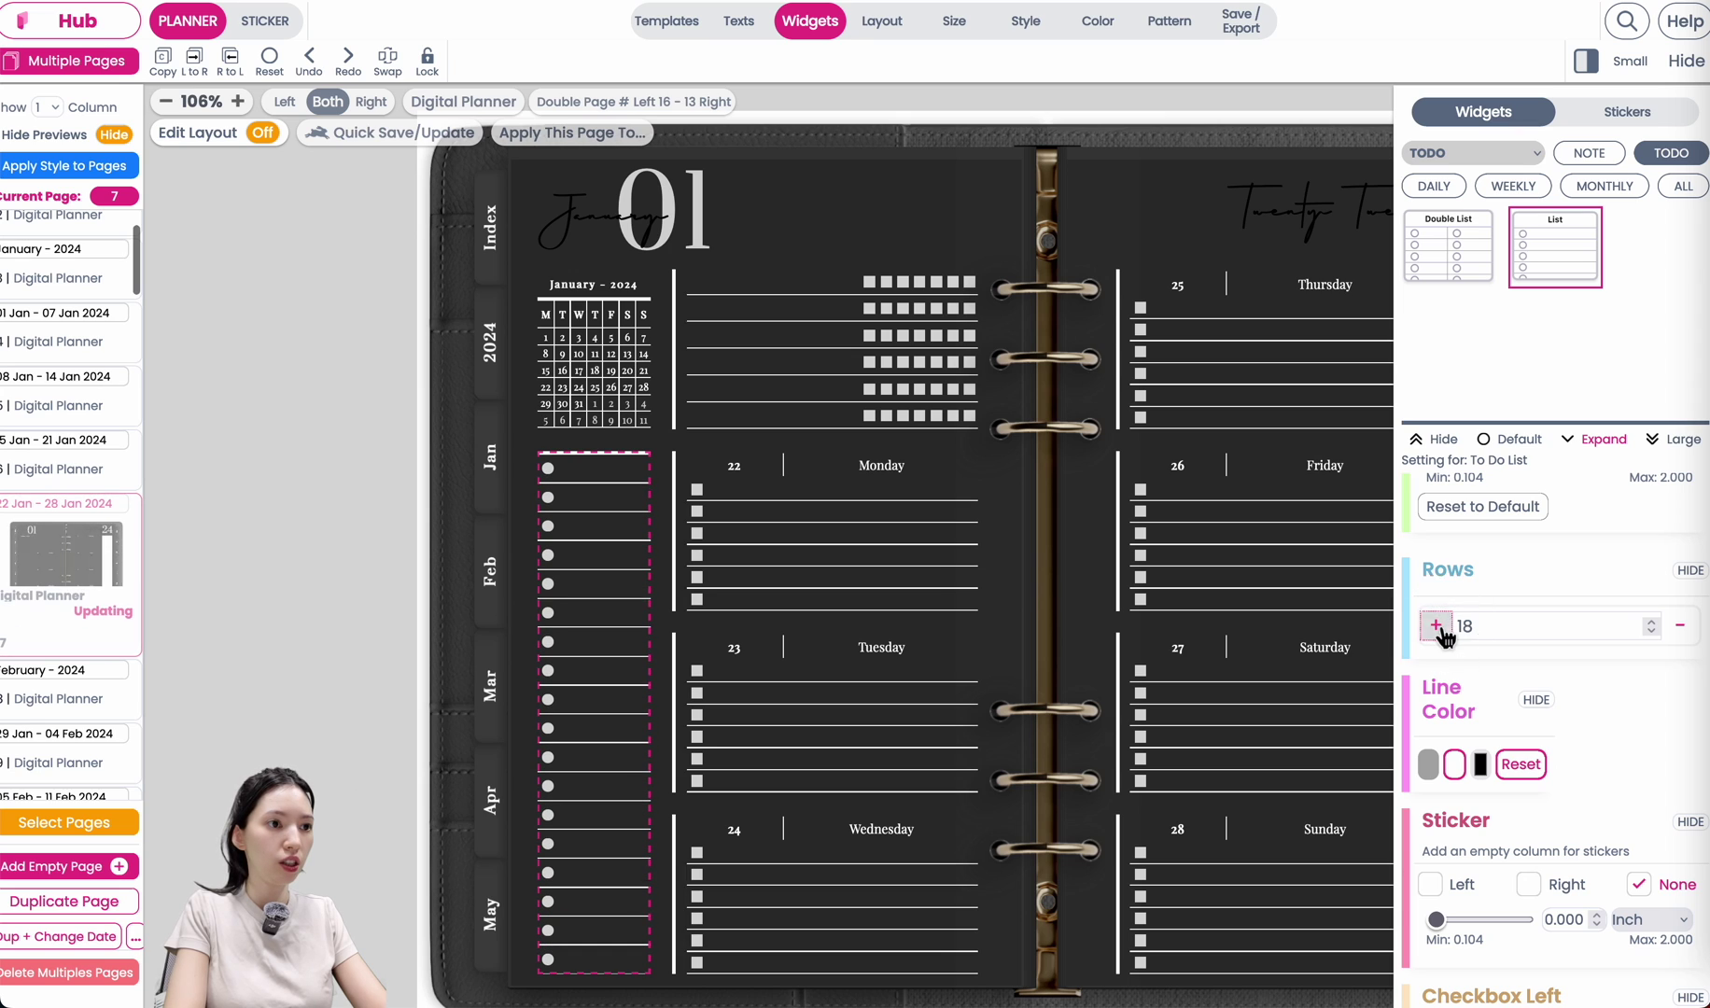
click(1436, 625)
scroll(1649, 678, down, 7)
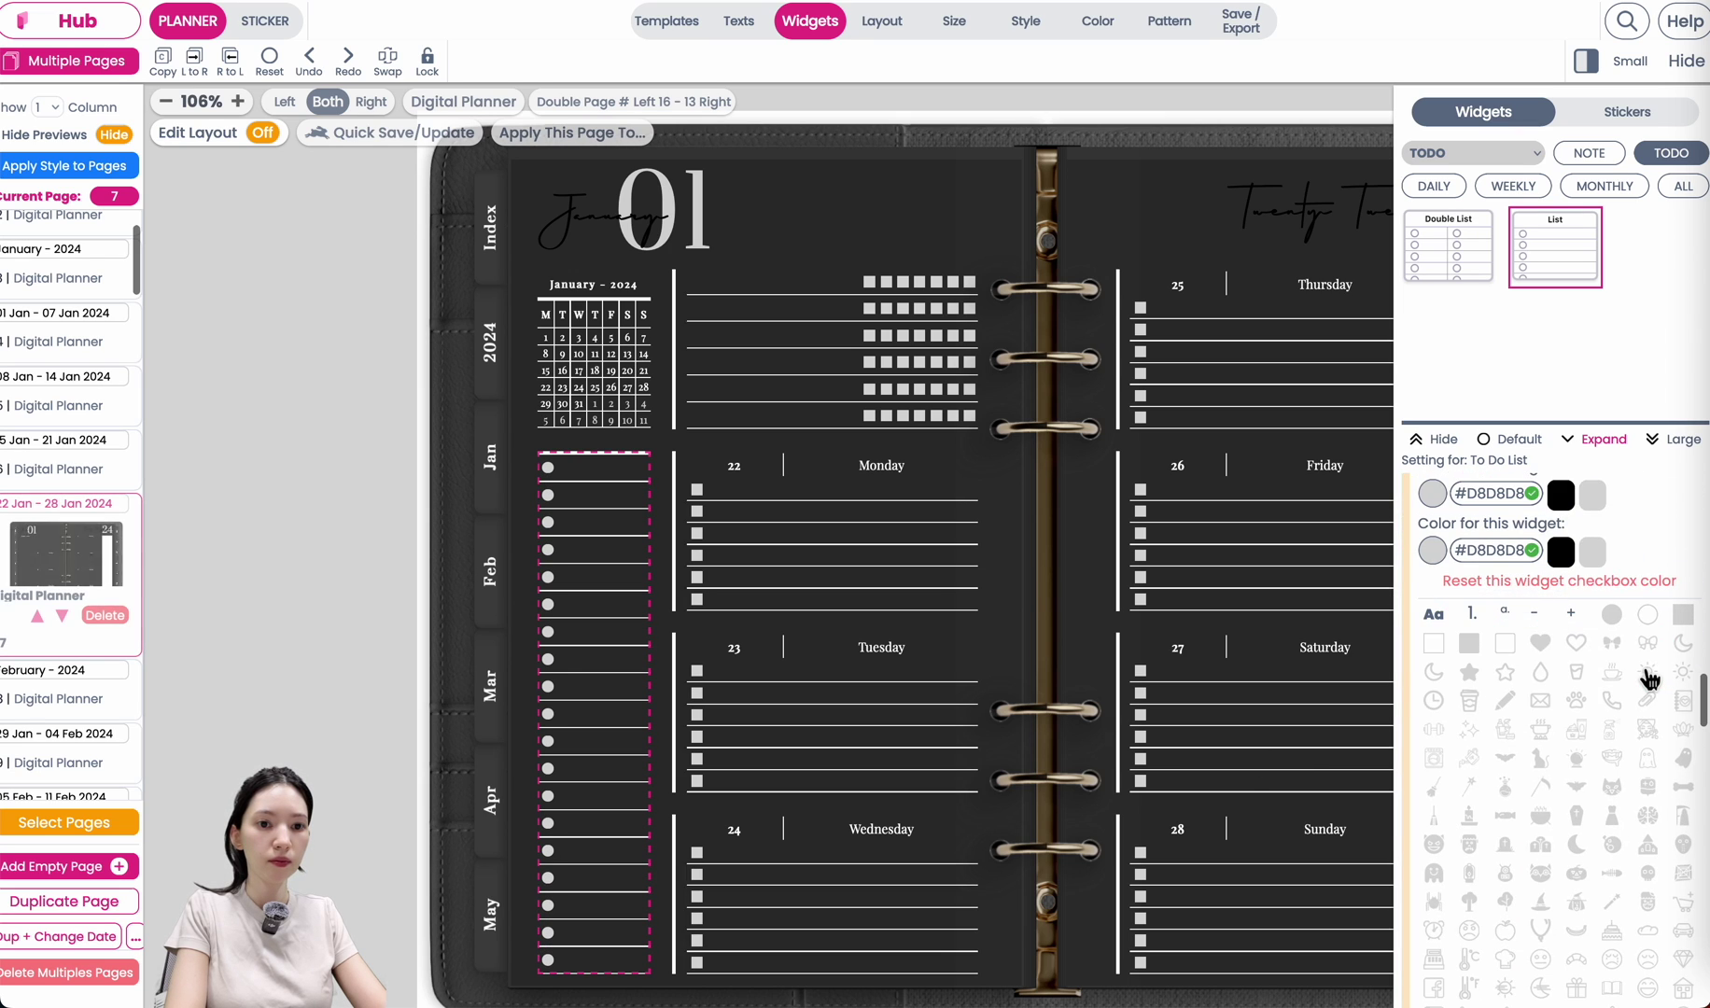
click(1504, 637)
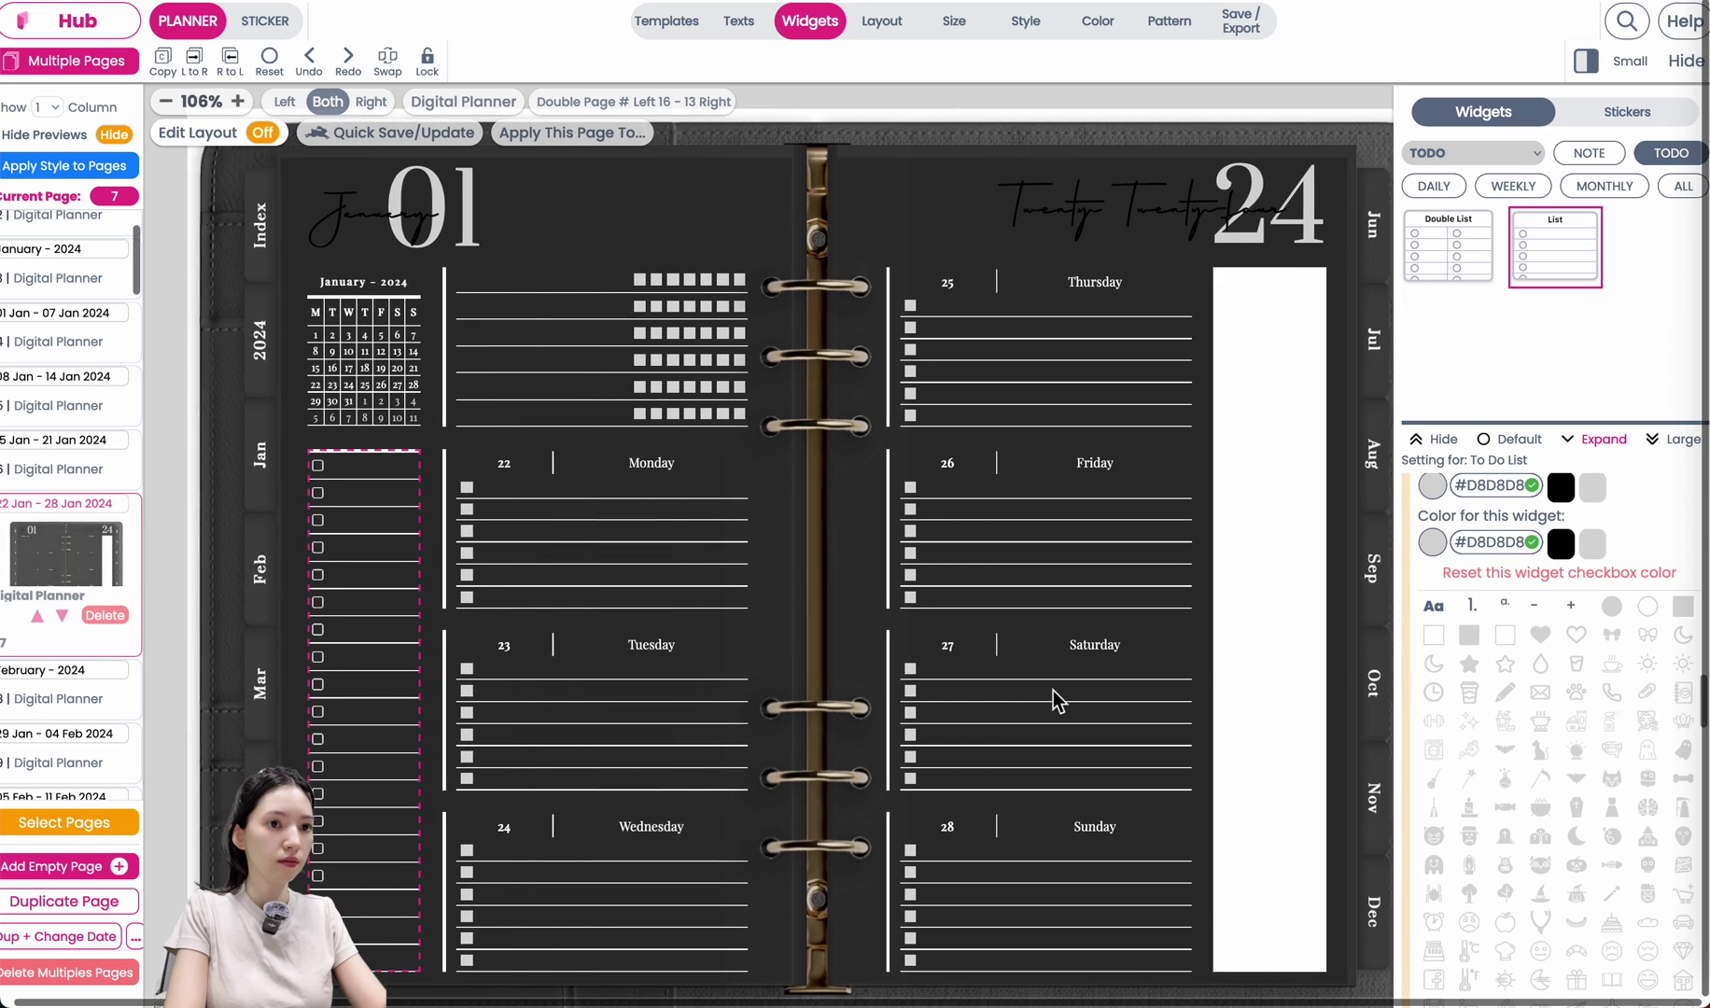
Copy the to-do list below the calendar and paste it into the tall white box beside Thursday to Sunday.
click(170, 82)
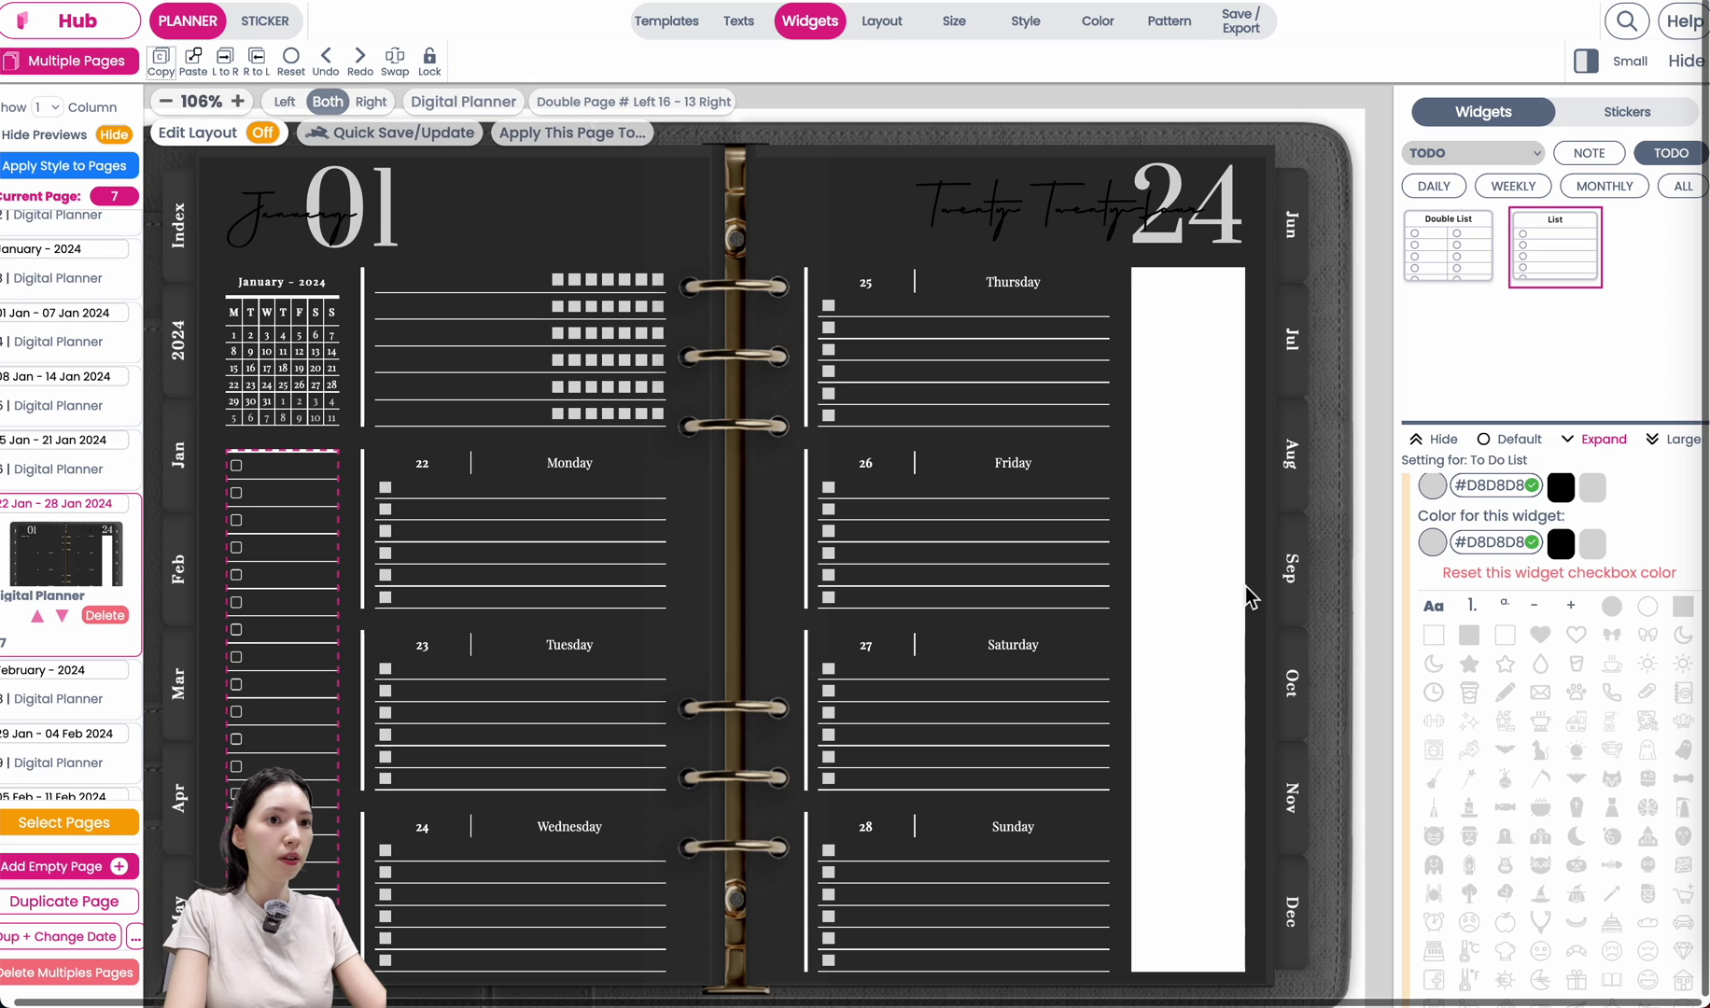
click(1213, 429)
click(198, 74)
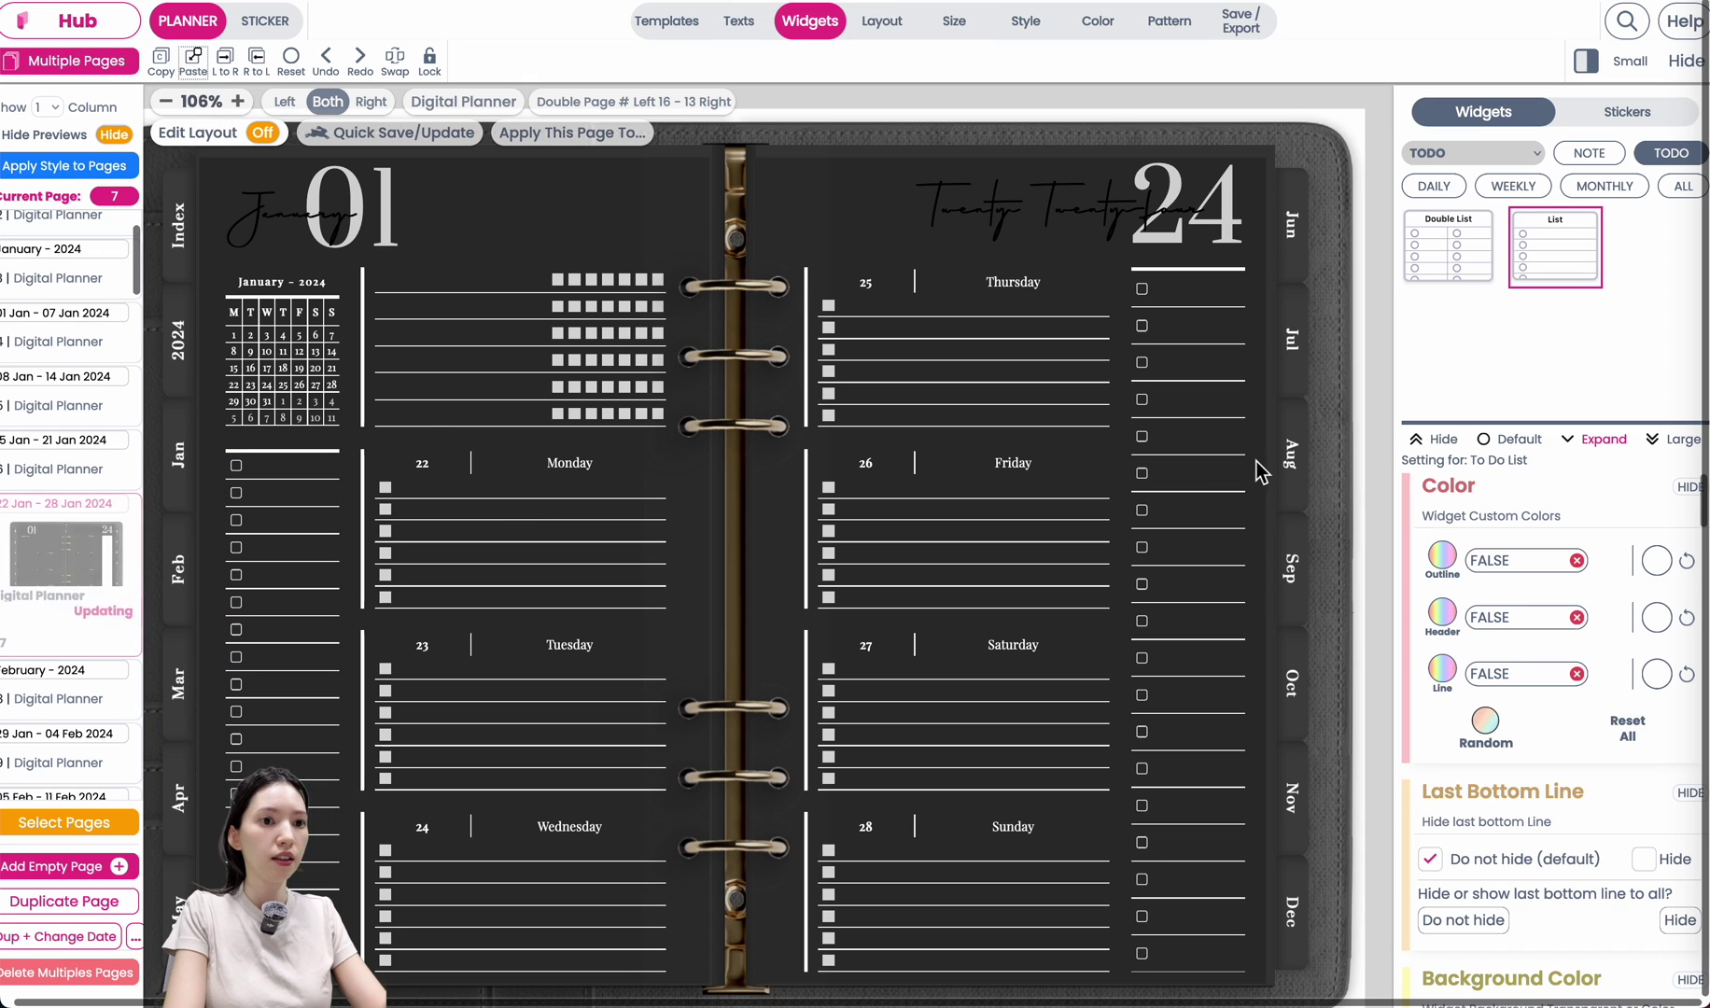
Increase the to-do list beside Thursday to Sunday to 26 rows.
scroll(1449, 754, down, 5)
scroll(1449, 760, down, 2)
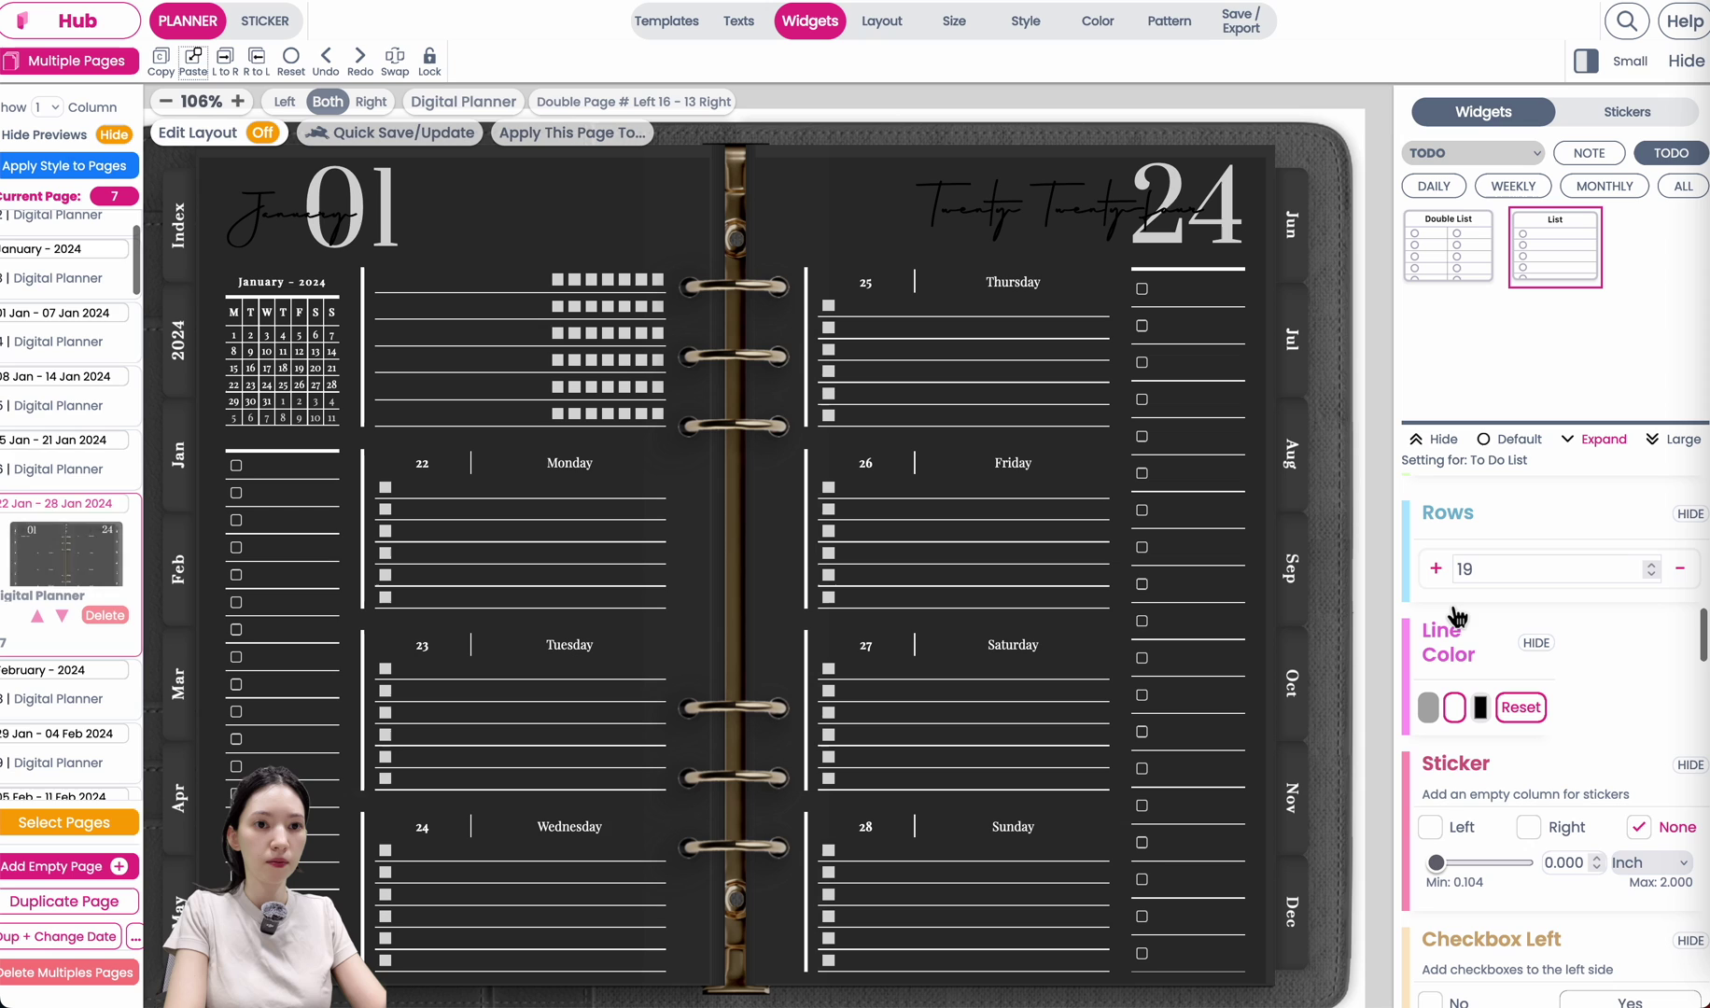
click(1437, 568)
click(1436, 568)
click(1436, 569)
click(1437, 569)
click(1436, 568)
click(1437, 569)
click(1436, 568)
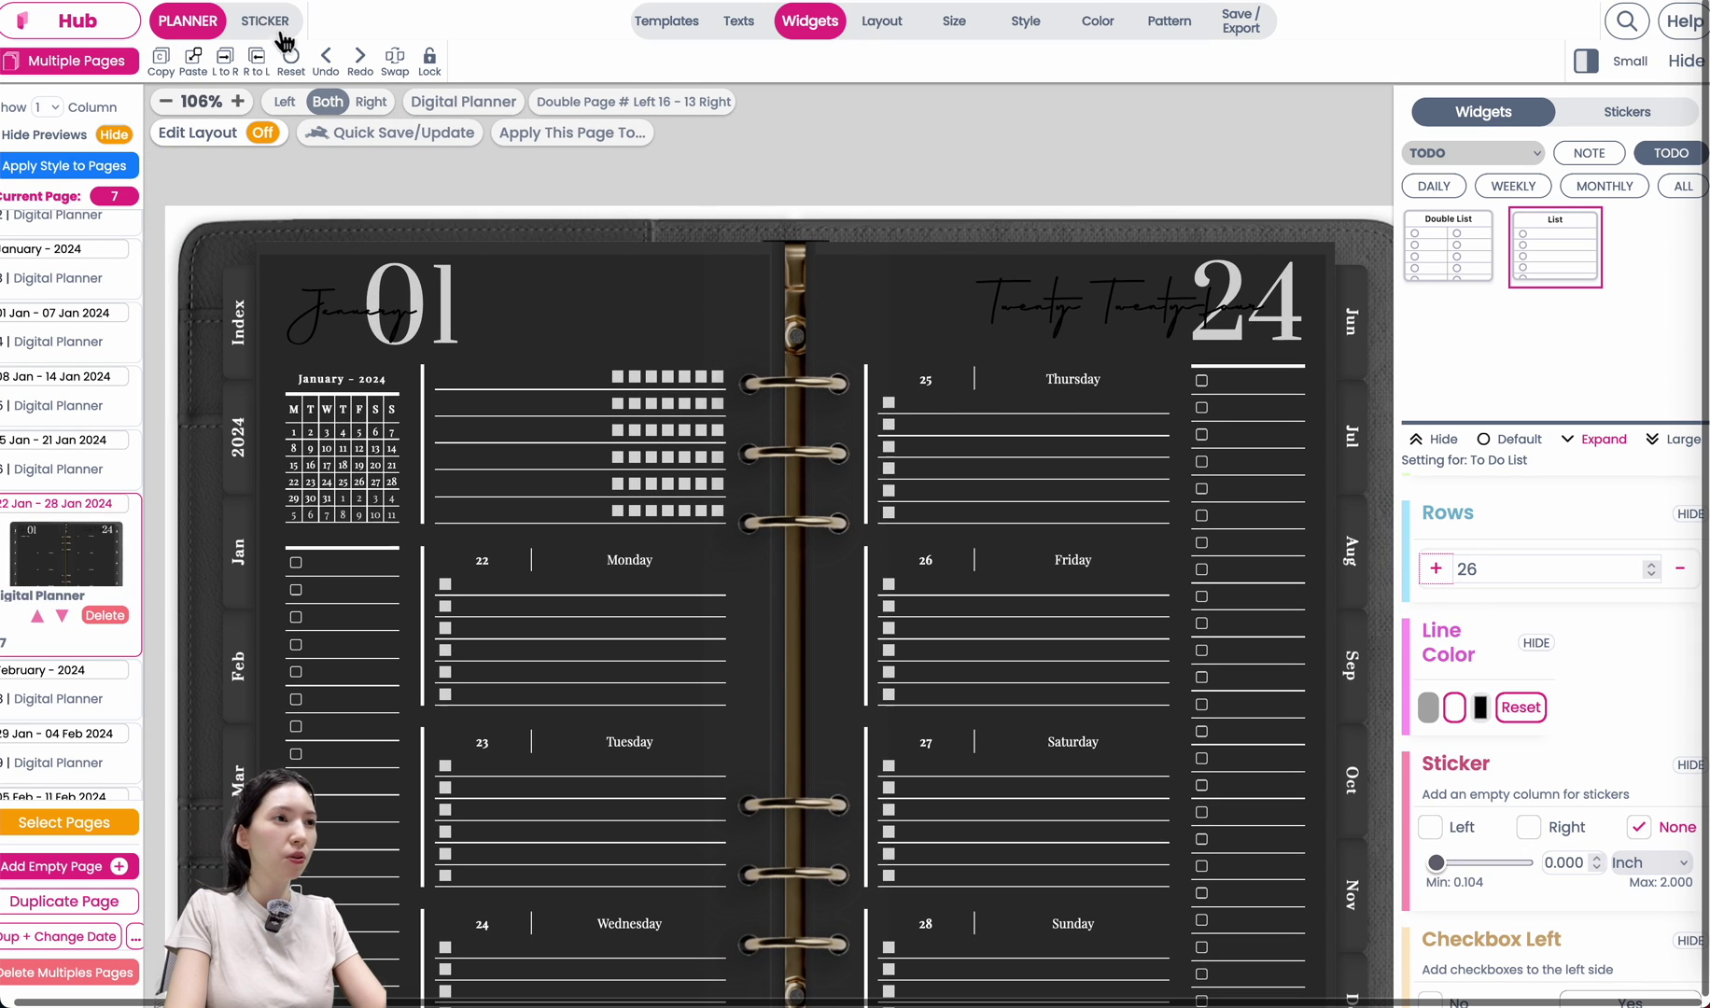
Recolor the script "January" text sticker over the 01 to white.
click(278, 32)
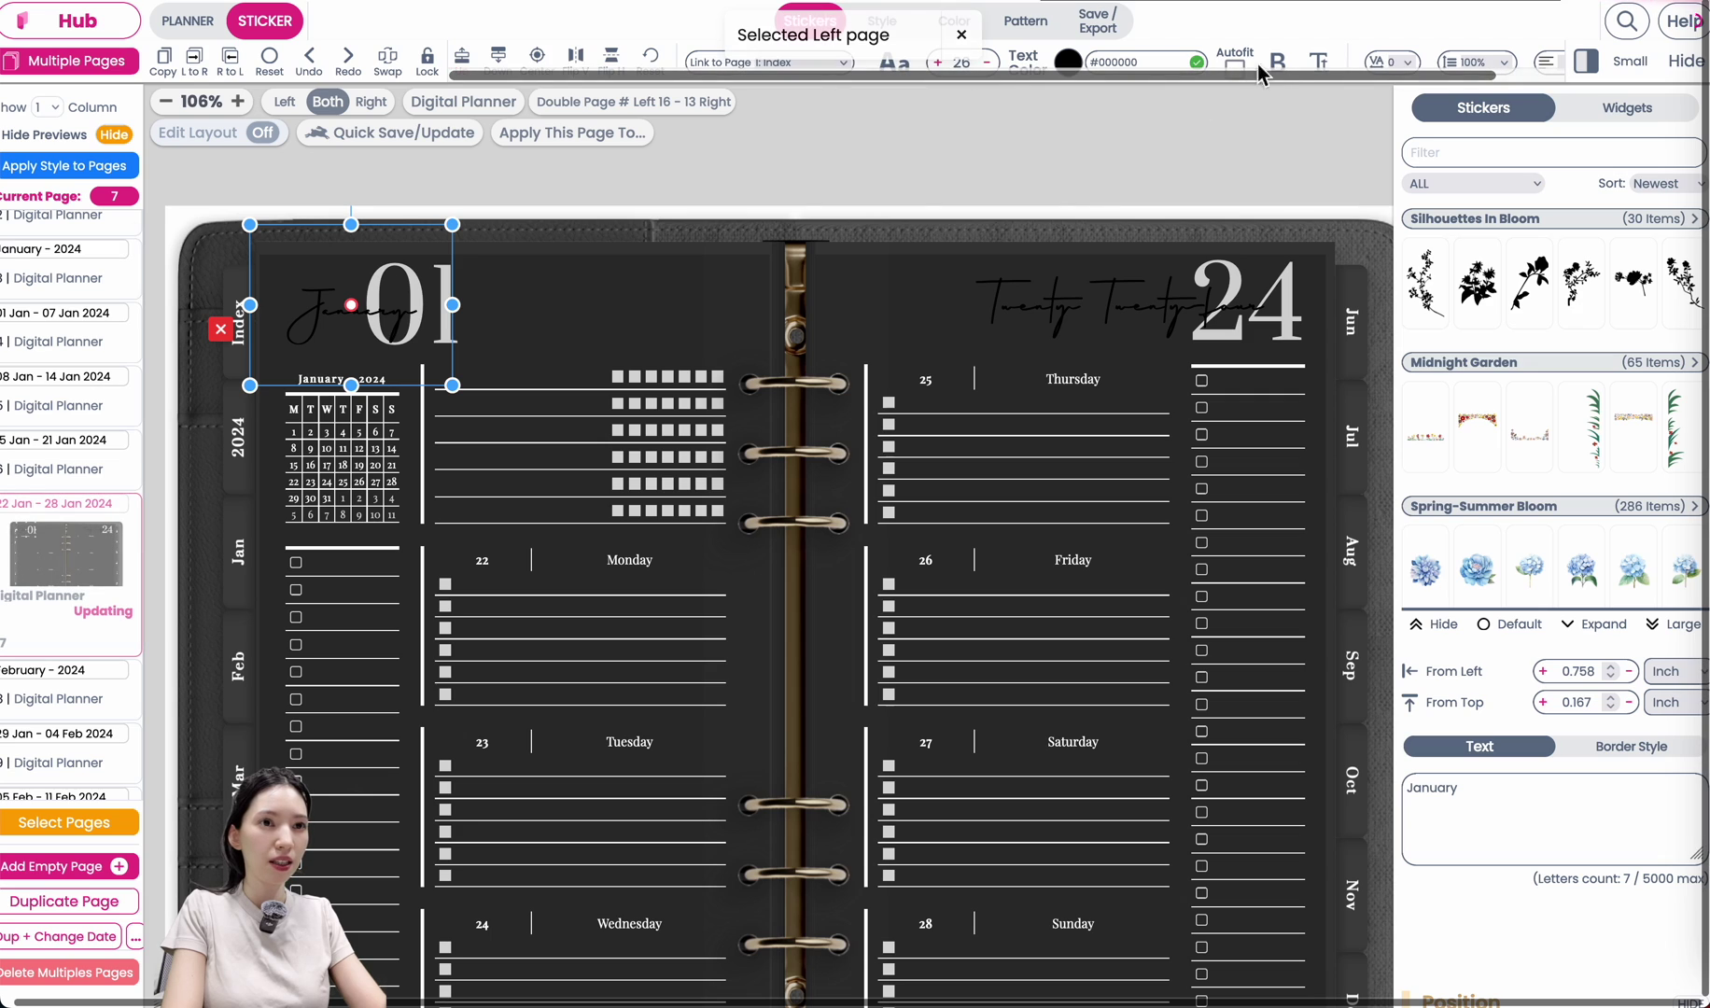
triple_click(1166, 62)
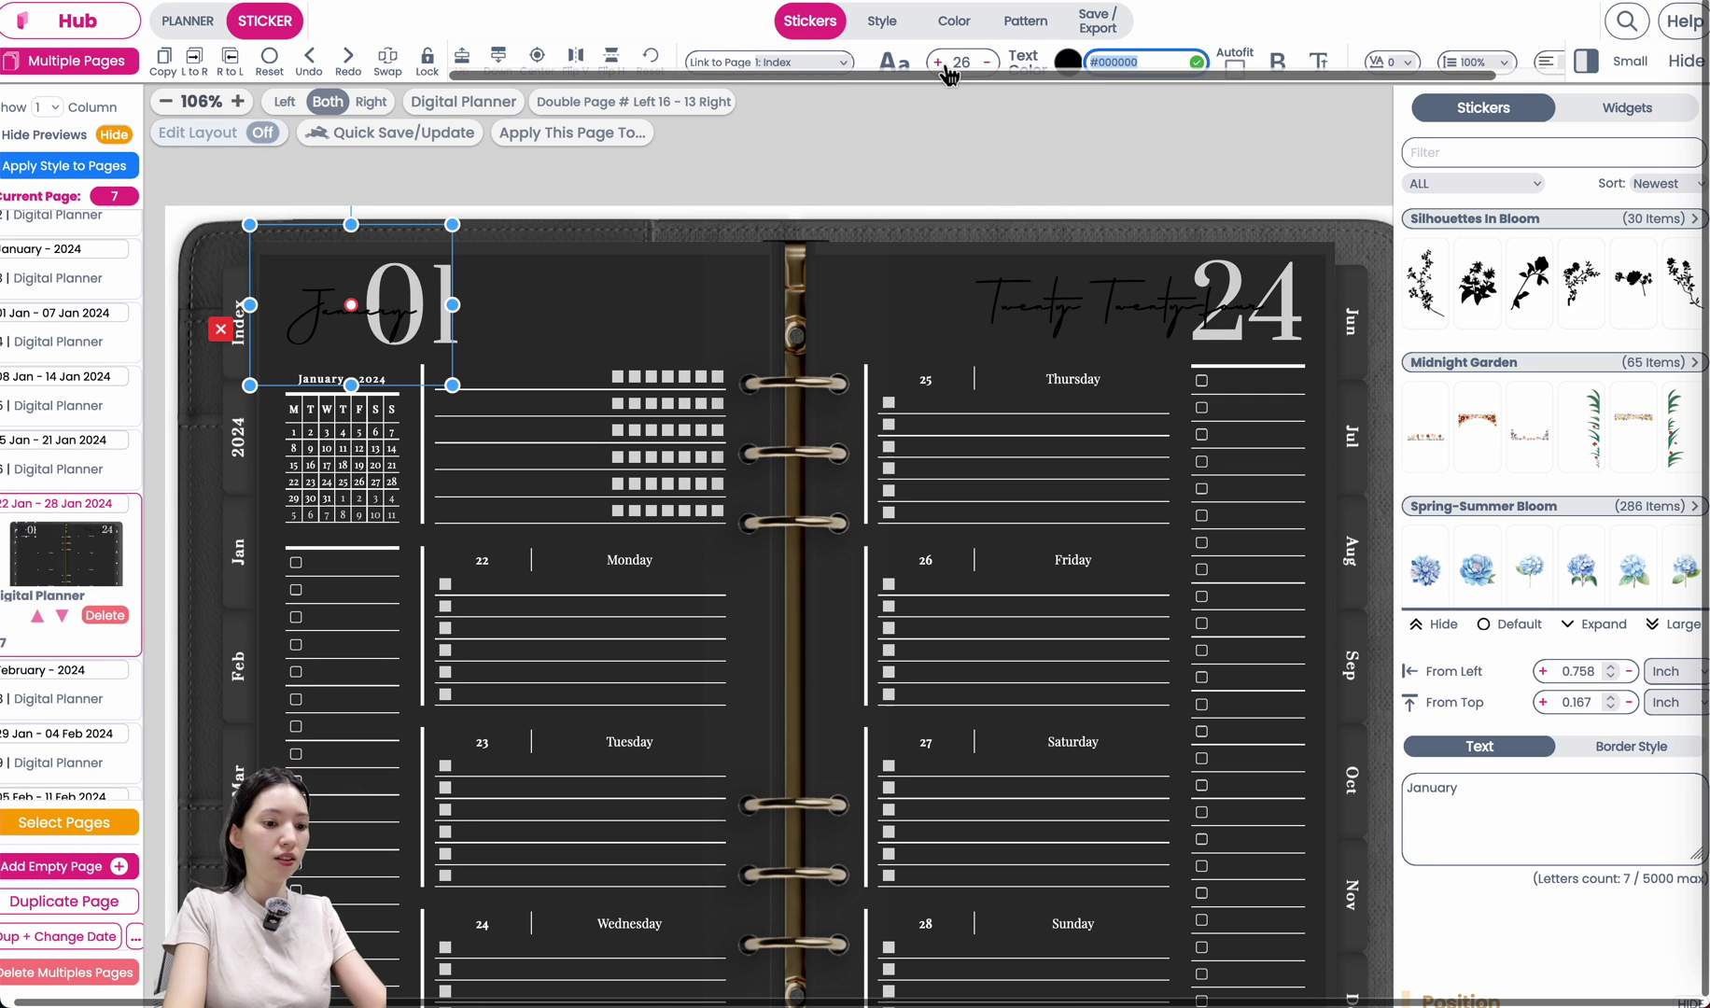
text(WHITE)
key(Return)
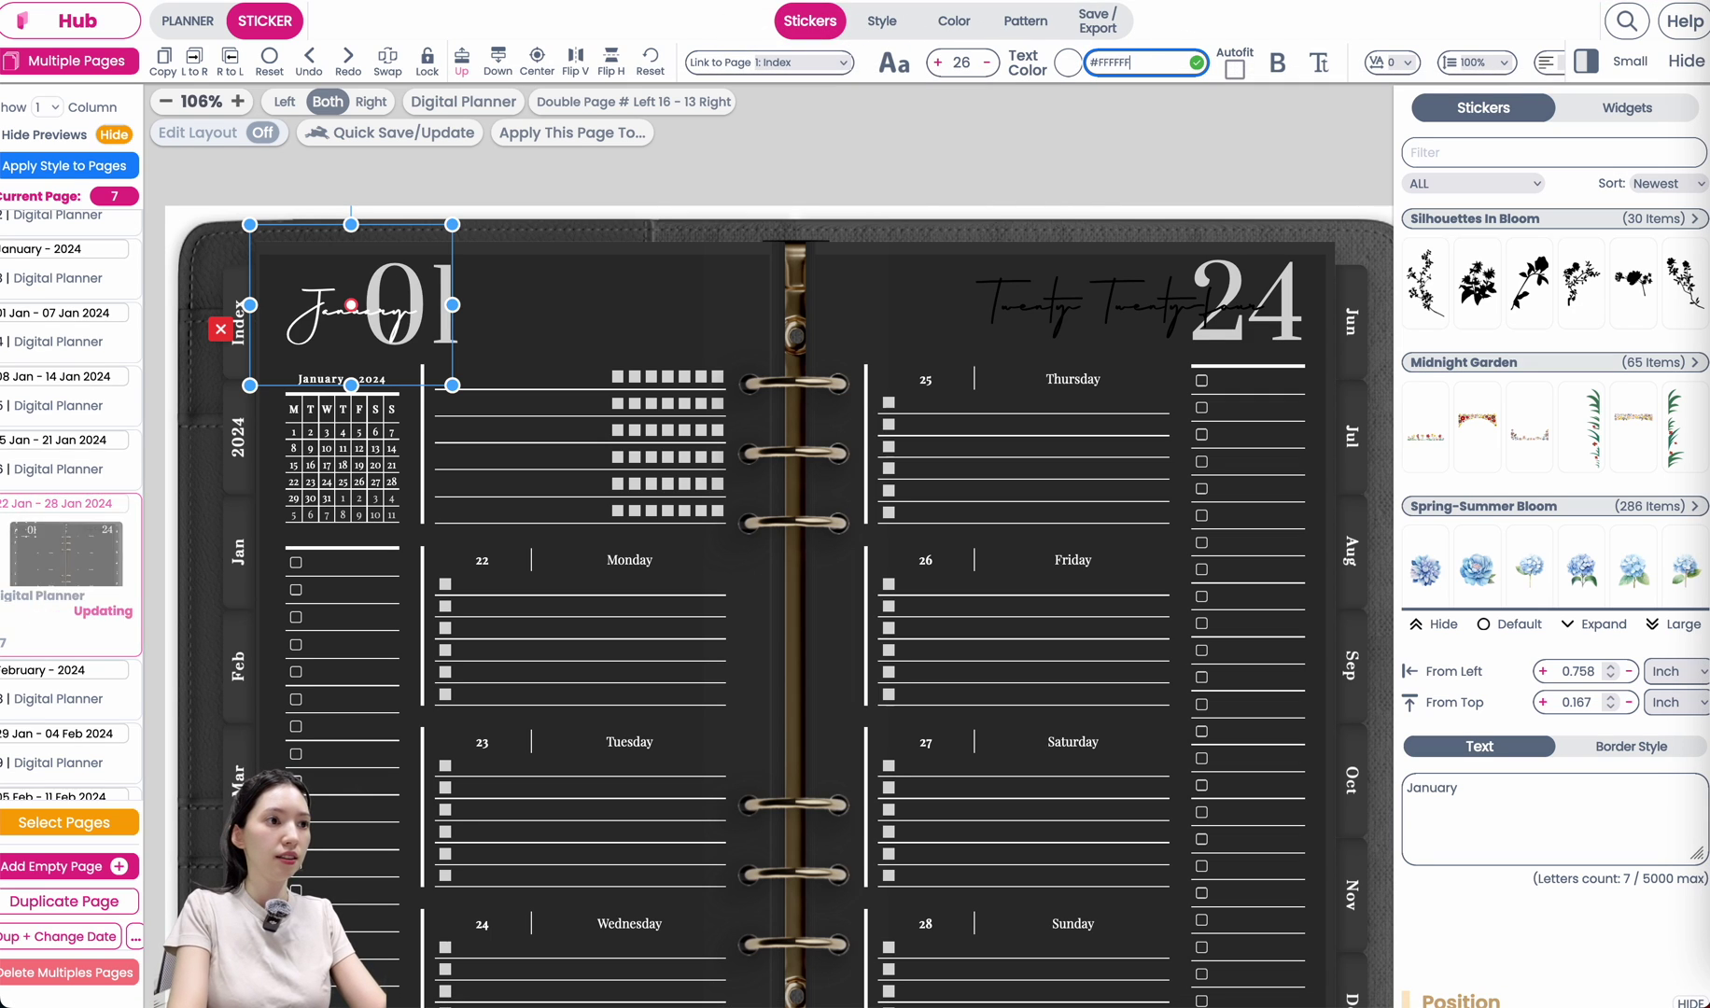
Recolor the script "Twenty Twenty-four" text sticker beside the 24 to white and deselect it.
click(1242, 345)
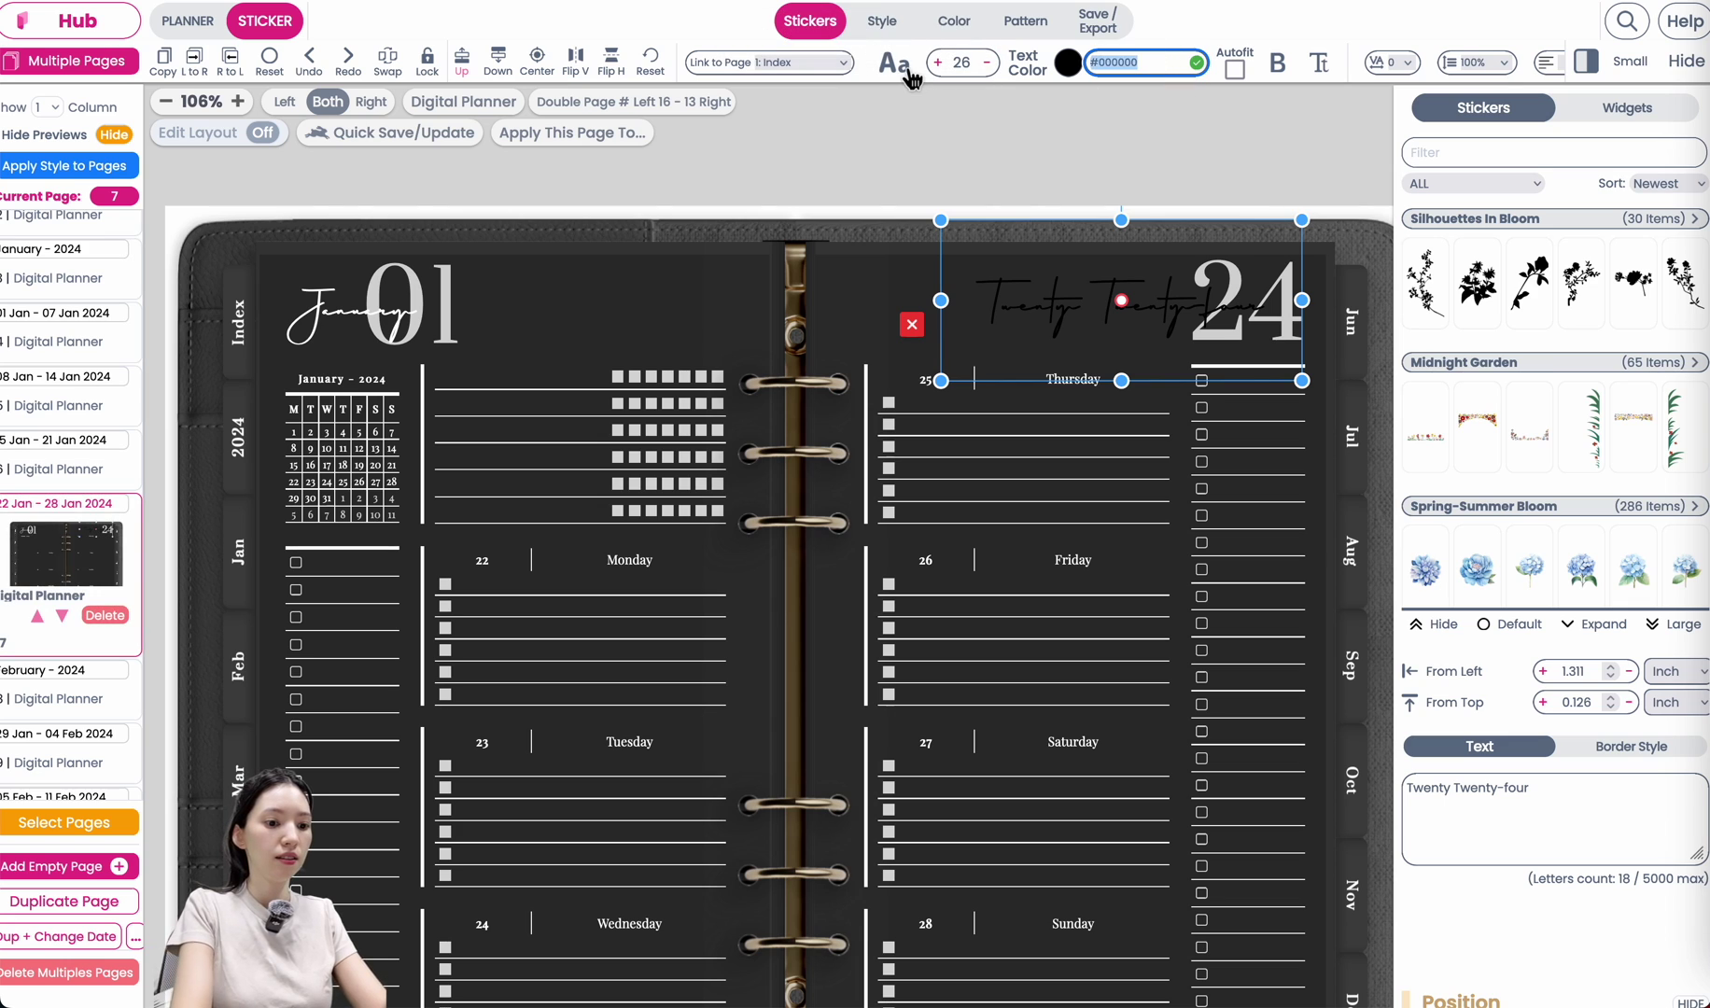
text(WHITE)
key(Return)
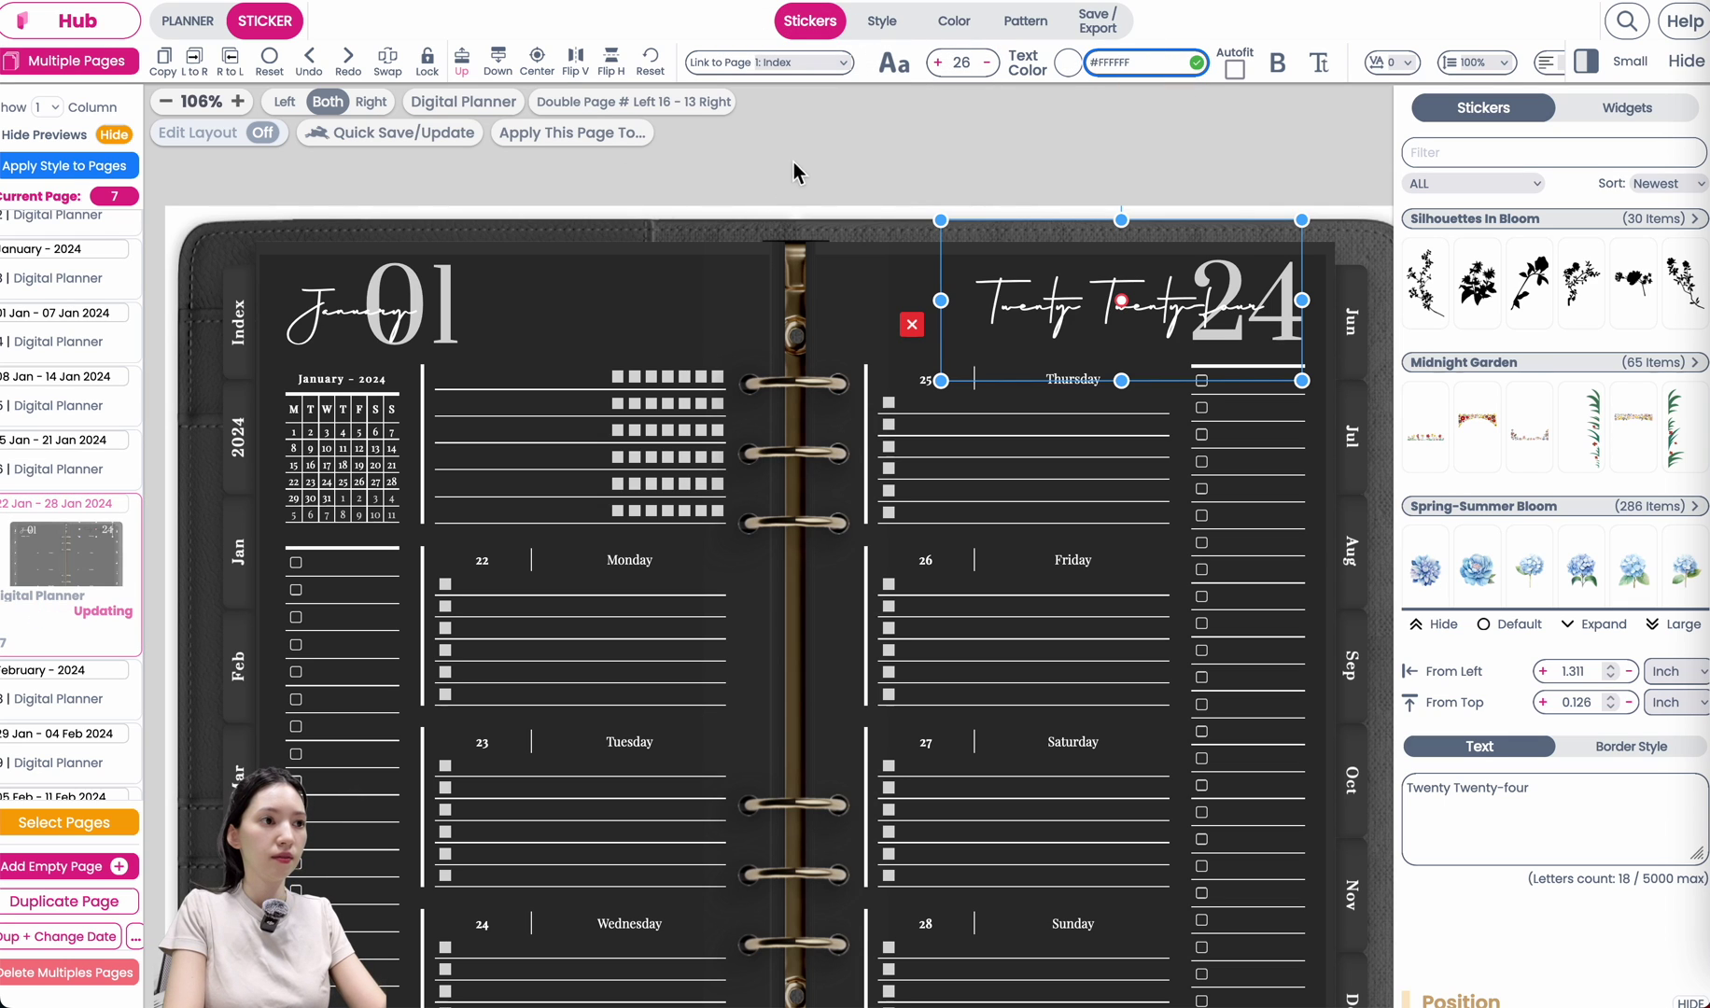
click(706, 283)
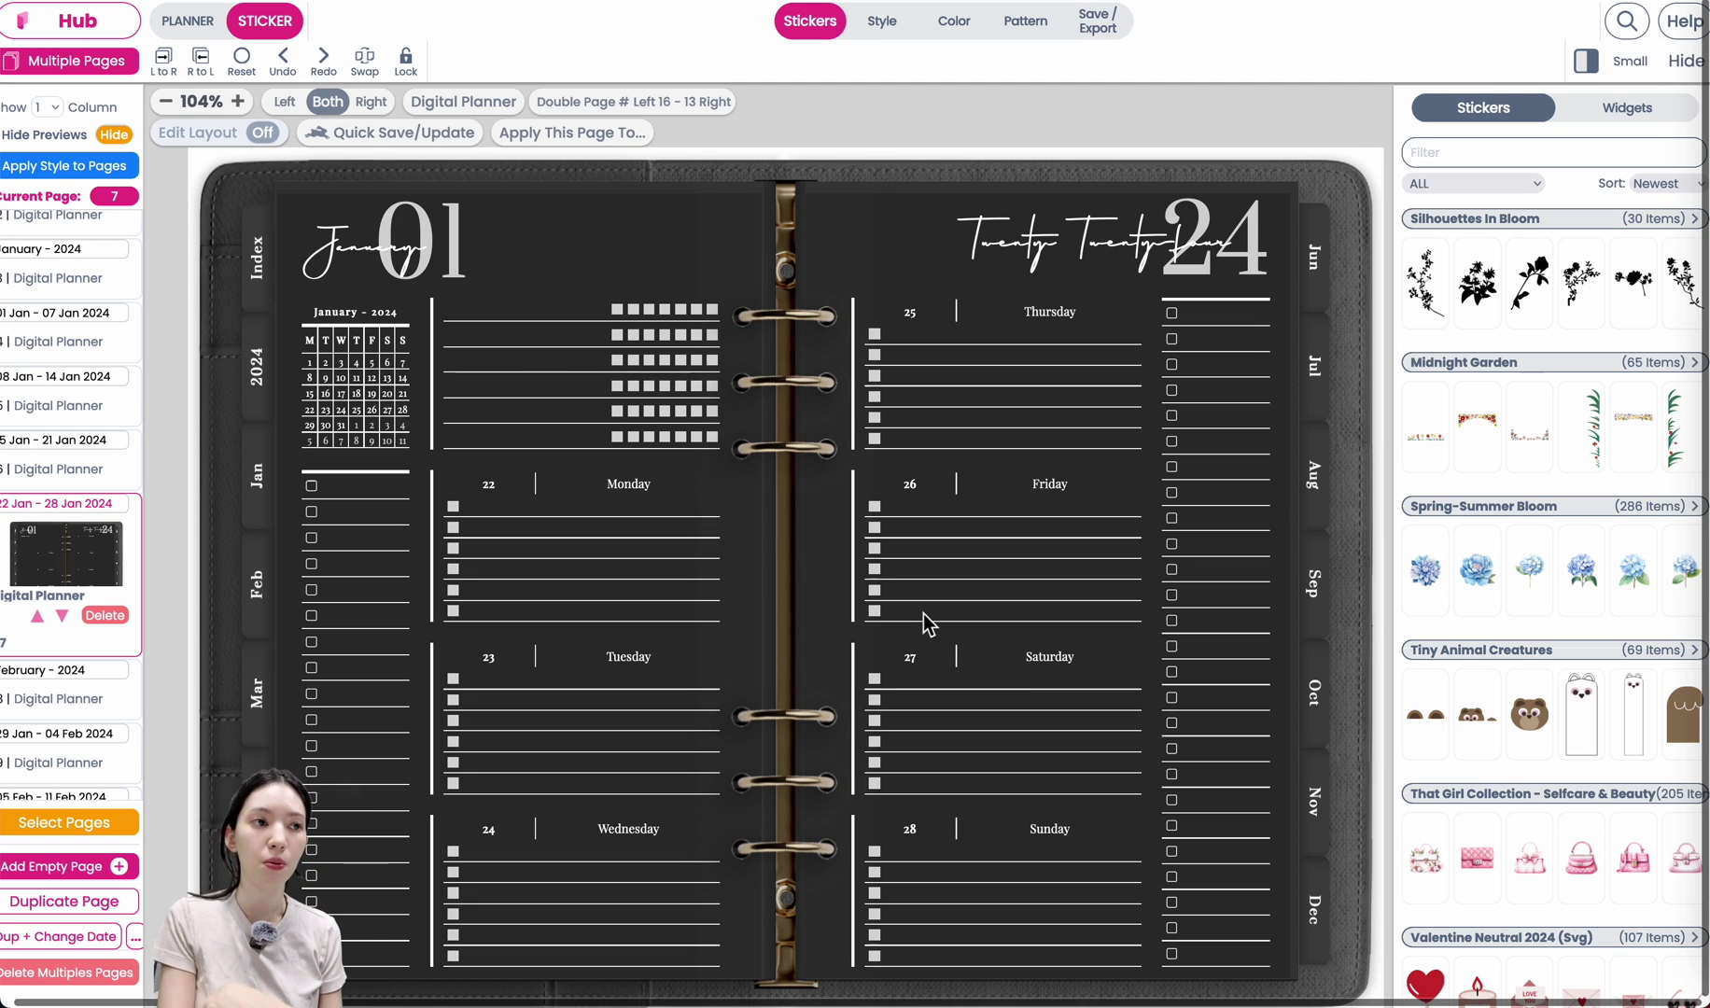
Start applying this page to others, selecting the weekly pages from 01 Jan - 07 Jan through 18 Mar - 24 Mar 2024.
click(564, 134)
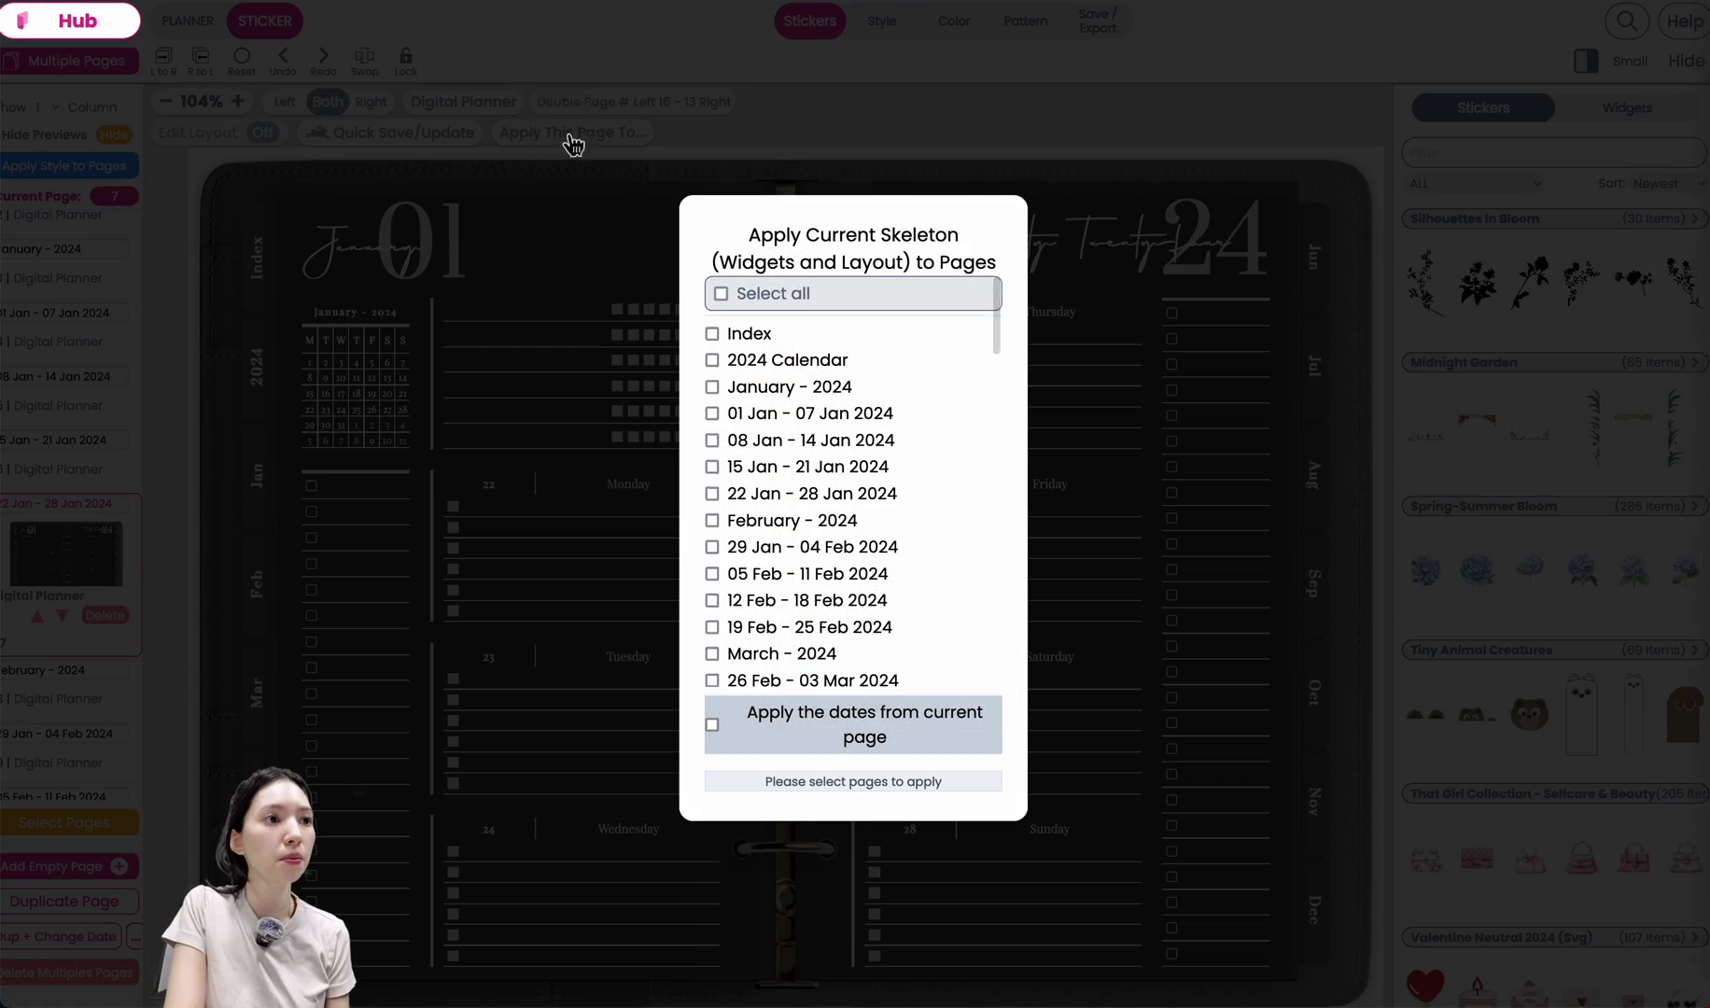
click(565, 140)
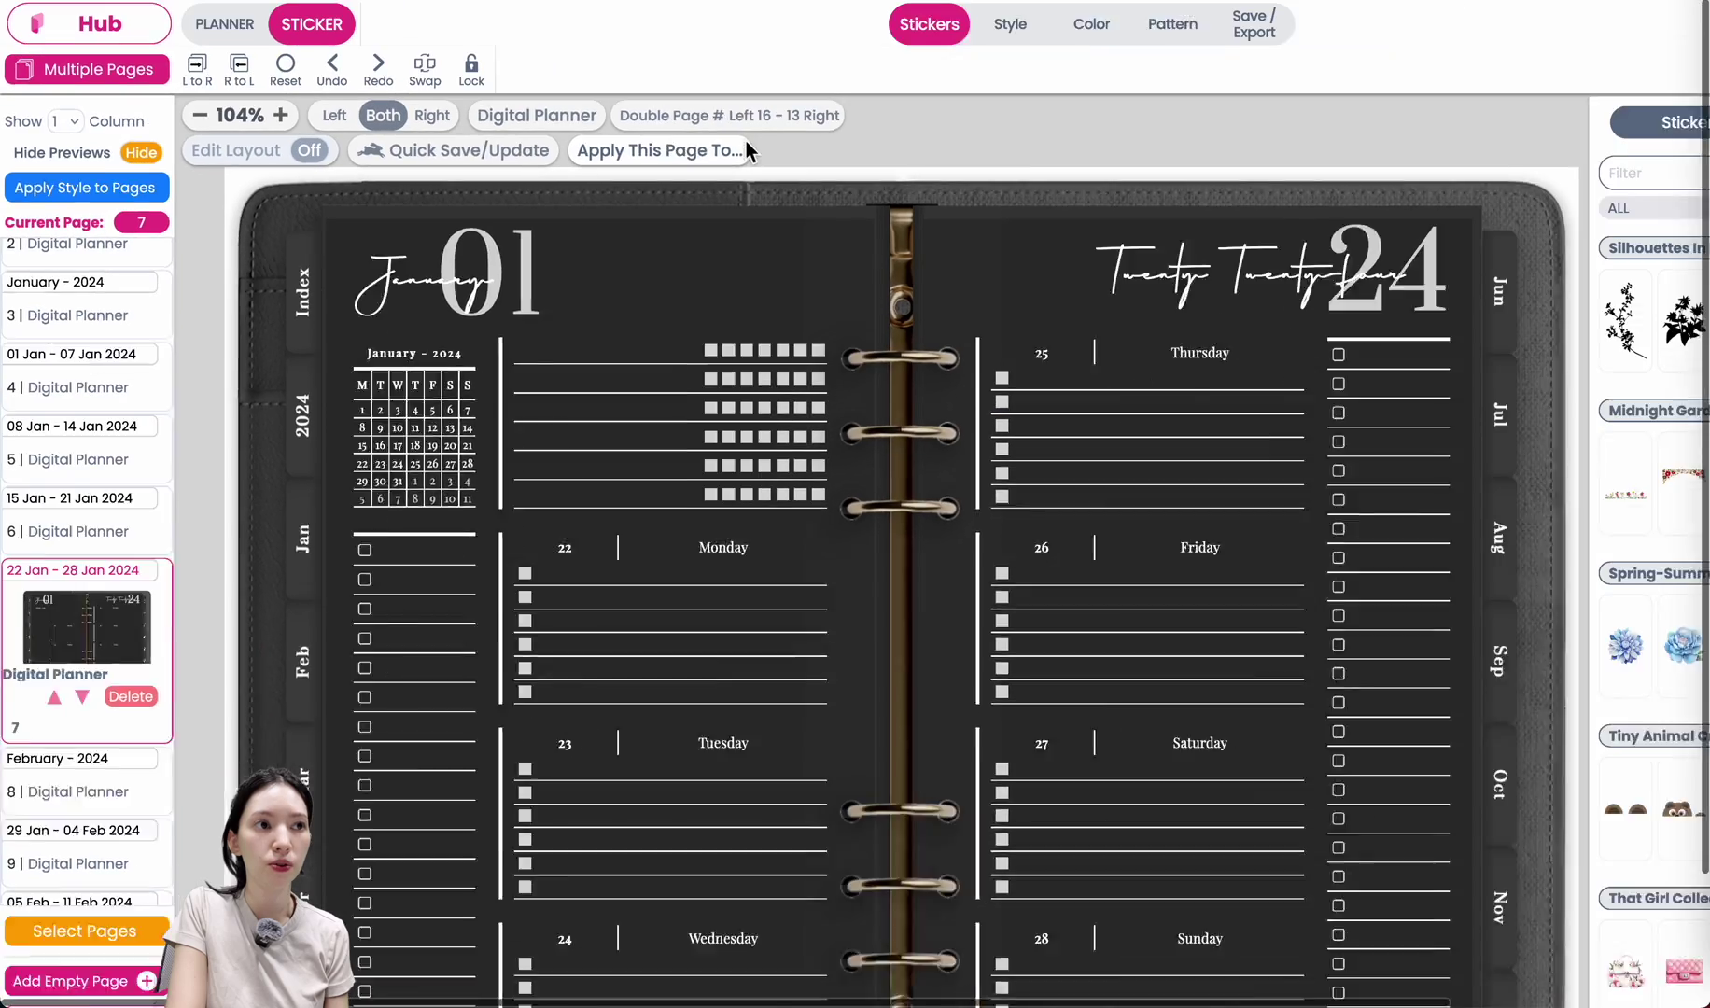
click(751, 163)
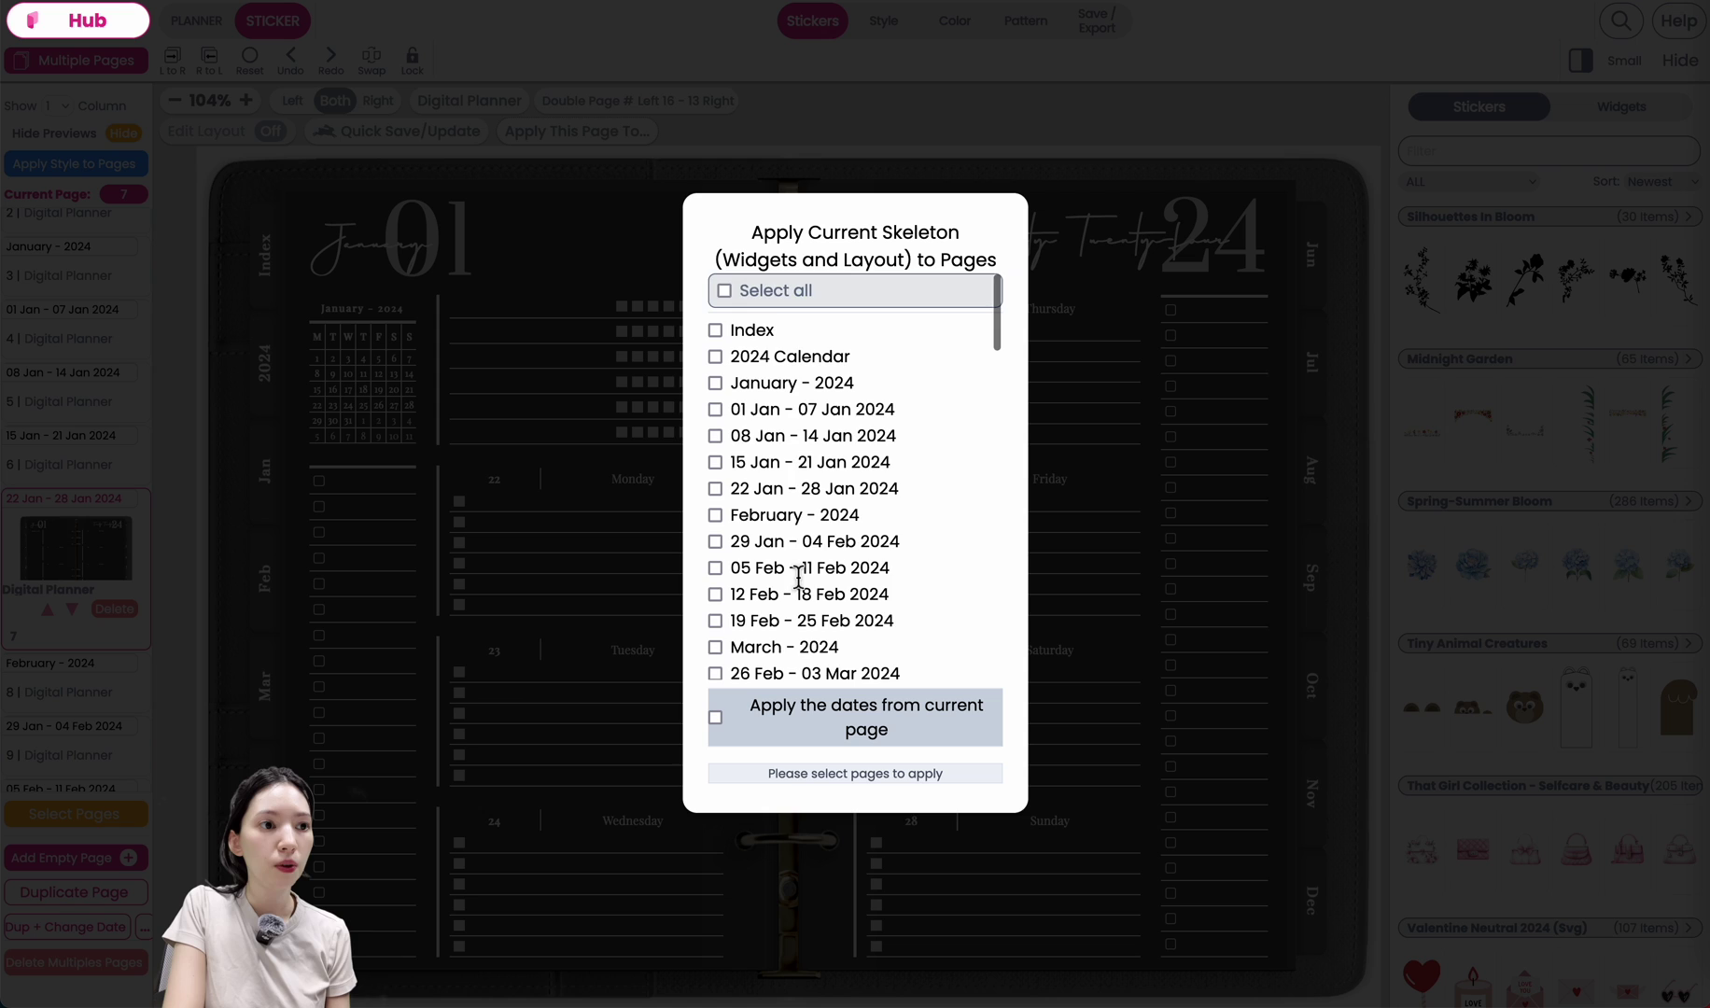
scroll(798, 579, down, 3)
scroll(798, 579, up, 3)
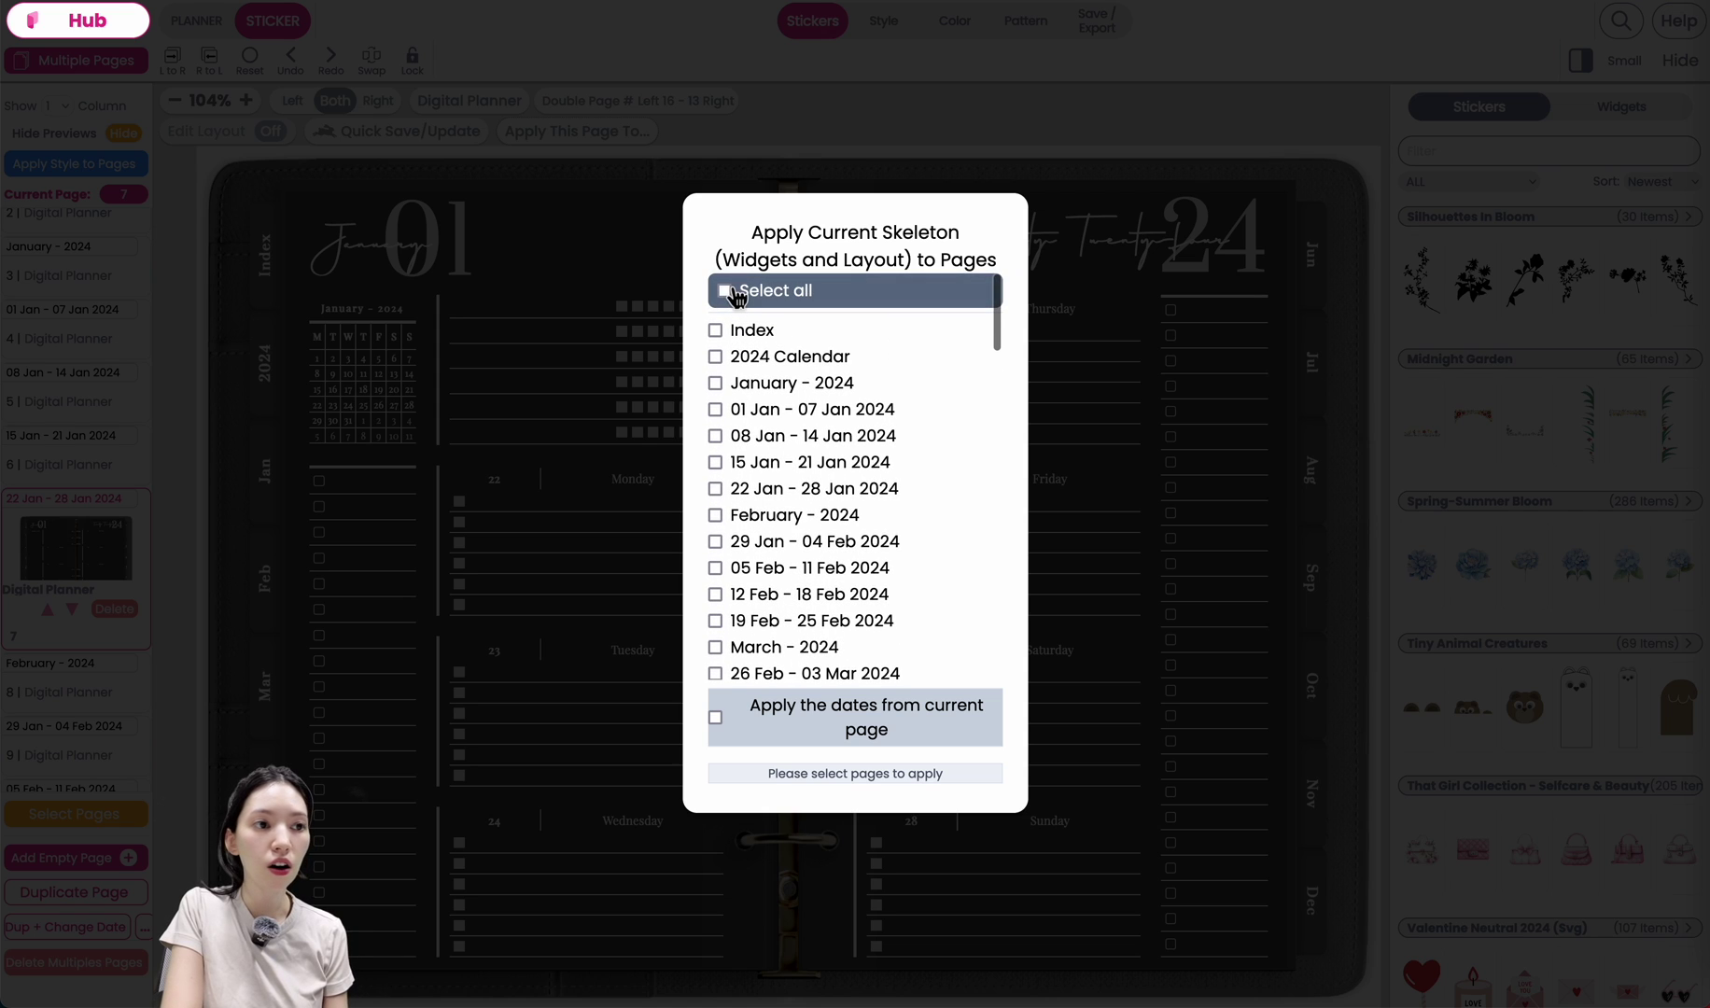
click(716, 409)
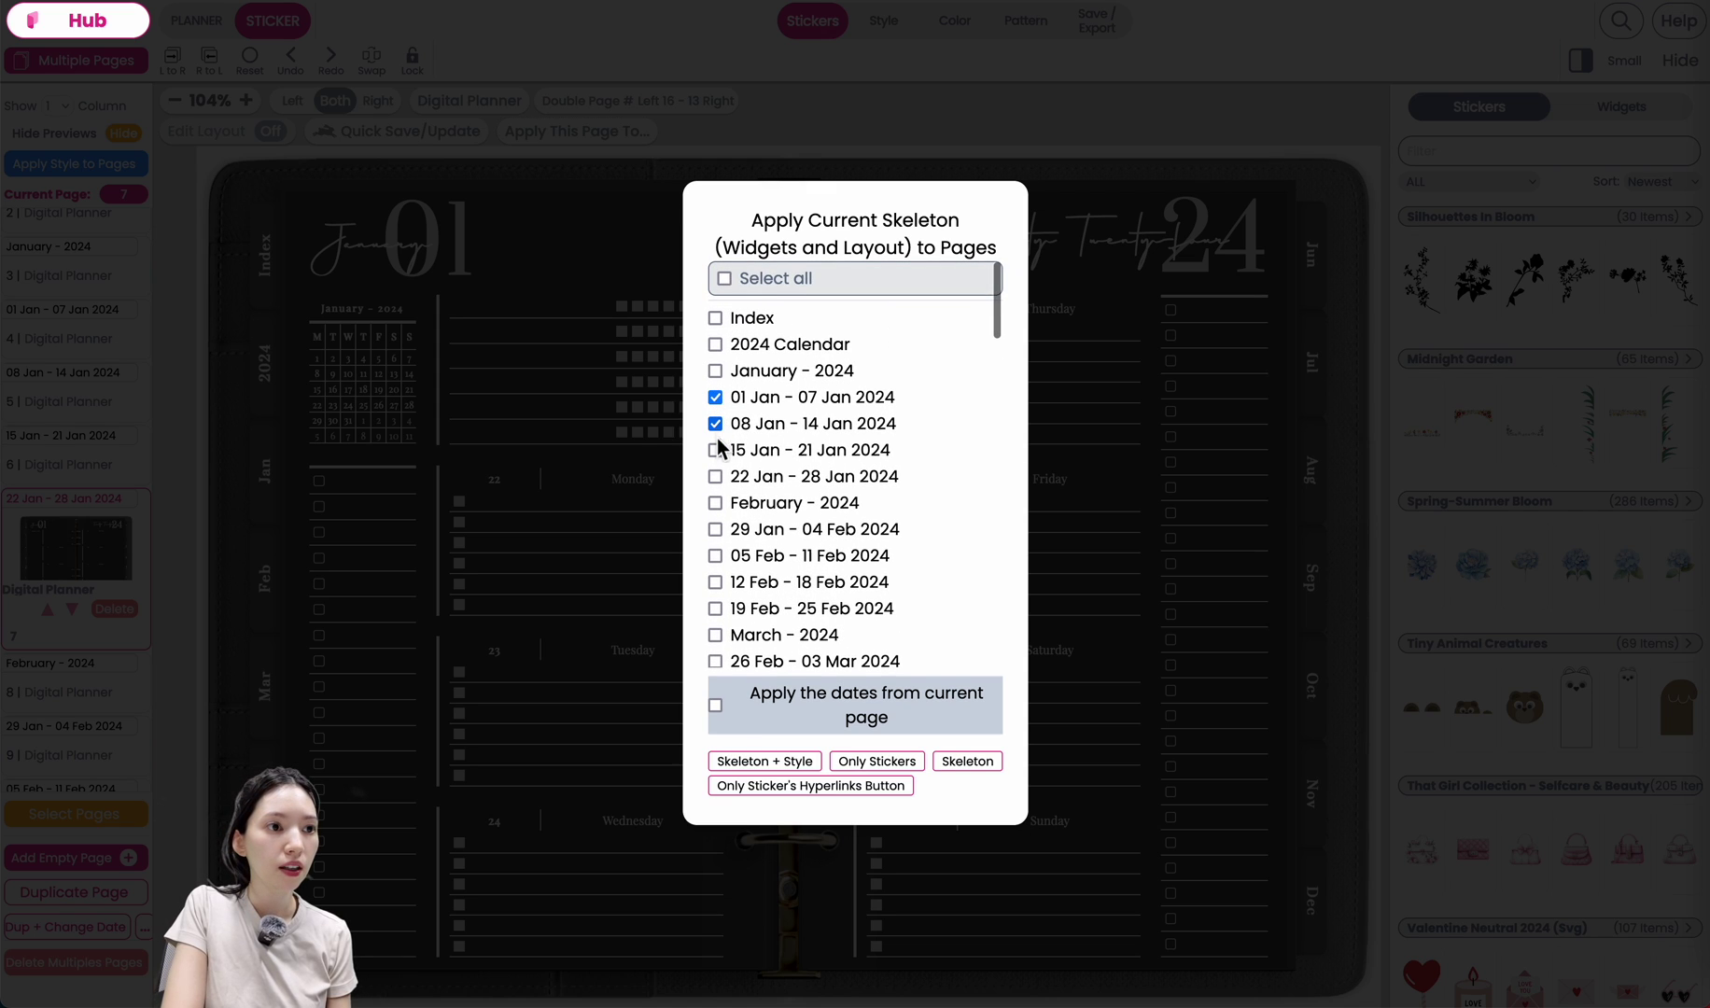
click(716, 477)
scroll(721, 483, down, 1)
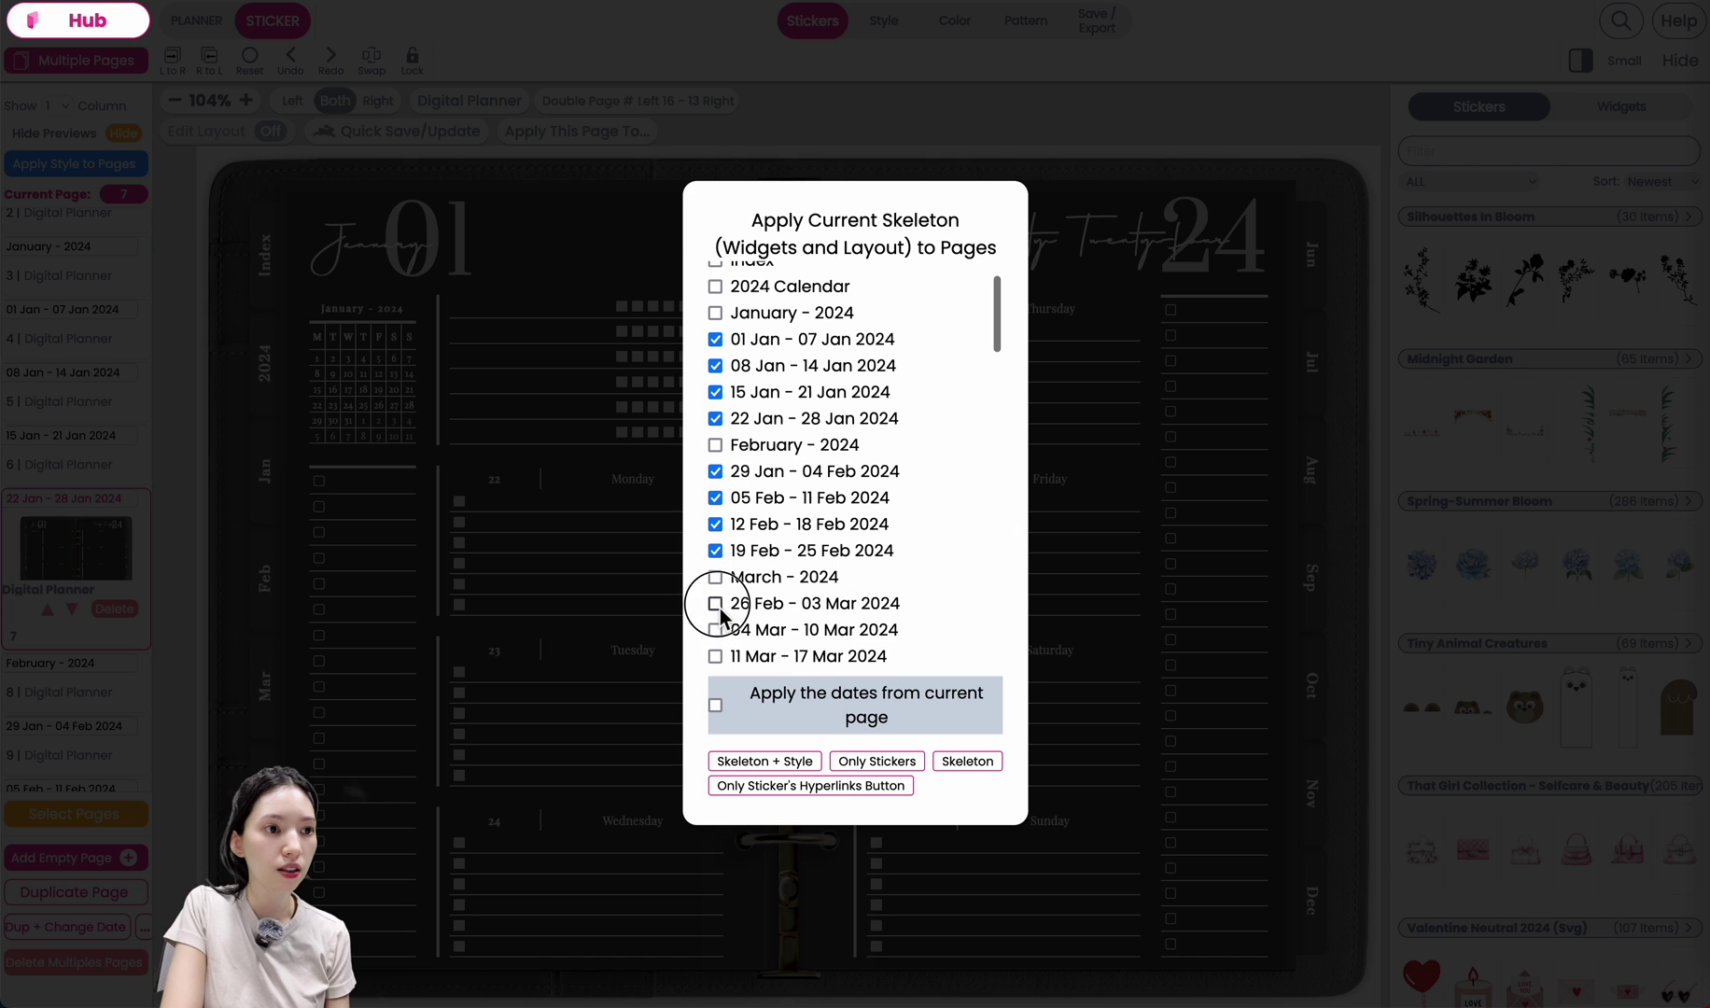
click(715, 656)
scroll(719, 659, down, 3)
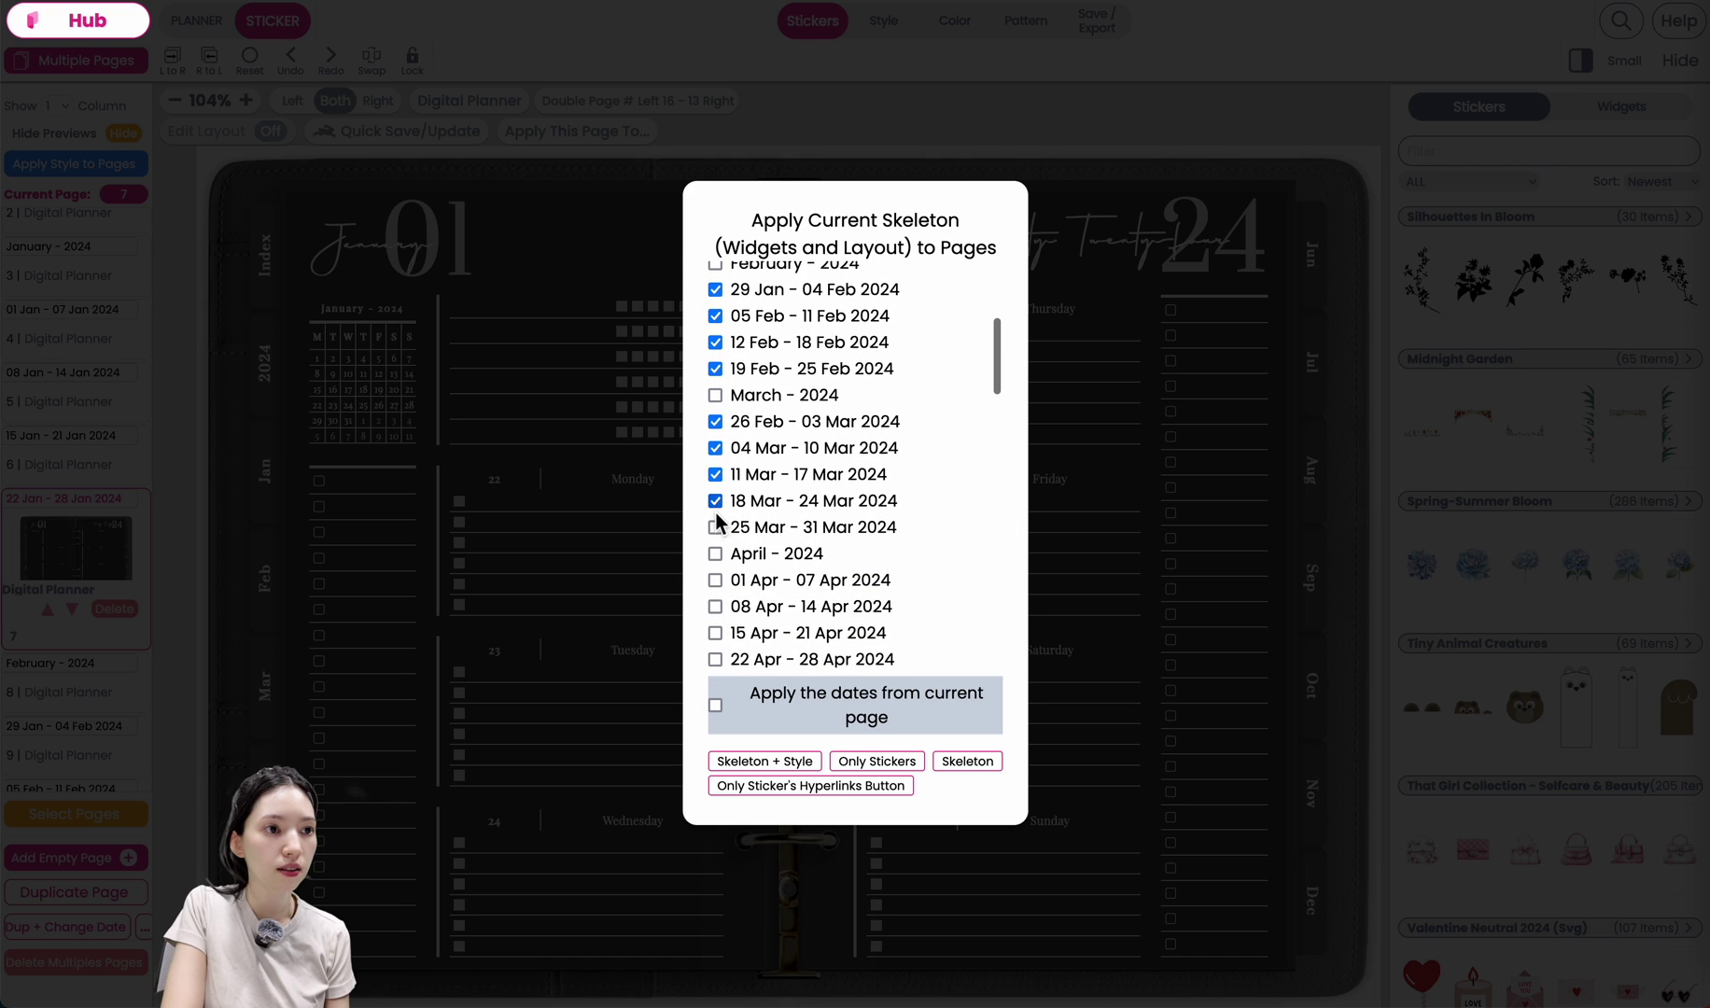
Add the weekly pages from 25 Mar - 31 Mar through 22 Jul - 28 Jul 2024 to the selection, skipping monthly pages.
click(716, 527)
click(709, 581)
scroll(708, 580, down, 2)
click(707, 634)
scroll(709, 607, down, 5)
click(714, 580)
scroll(715, 560, down, 3)
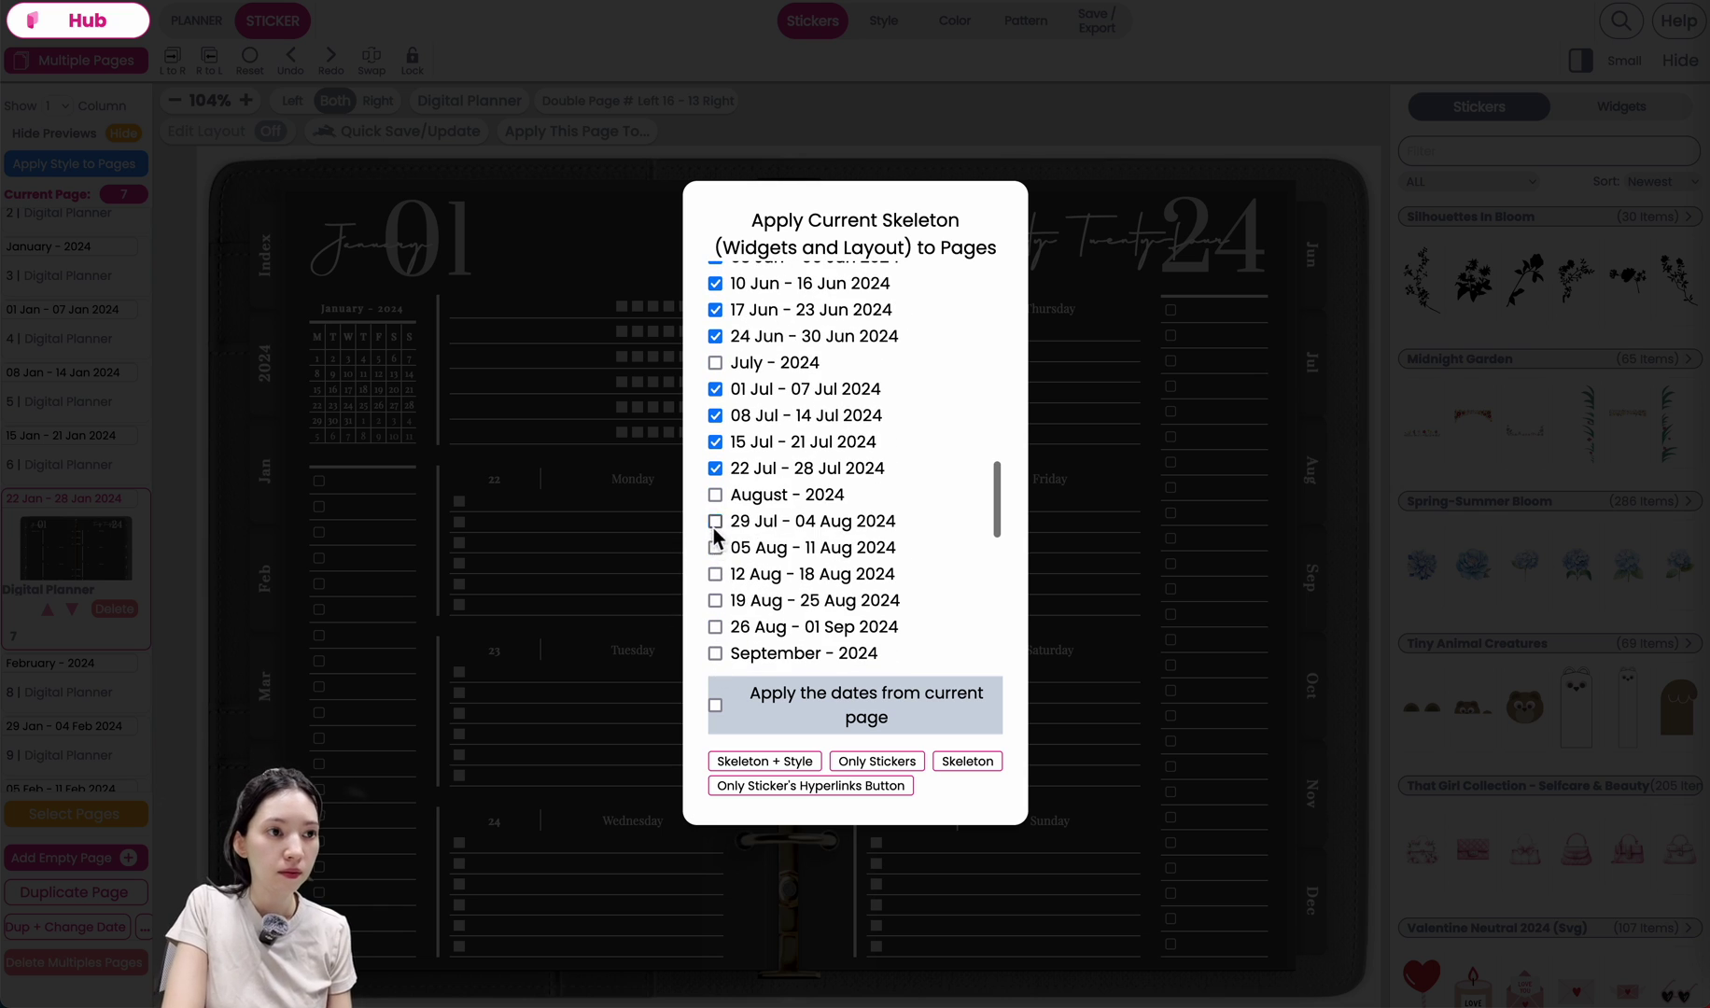
Select the remaining weekly pages from 29 Jul - 04 Aug 2024 through 30 Dec - 05 Jan 2025 and apply Skeleton + Style.
click(715, 520)
scroll(714, 522, down, 3)
click(718, 519)
scroll(718, 504, down, 3)
click(718, 485)
scroll(717, 560, down, 2)
click(718, 649)
scroll(728, 650, down, 2)
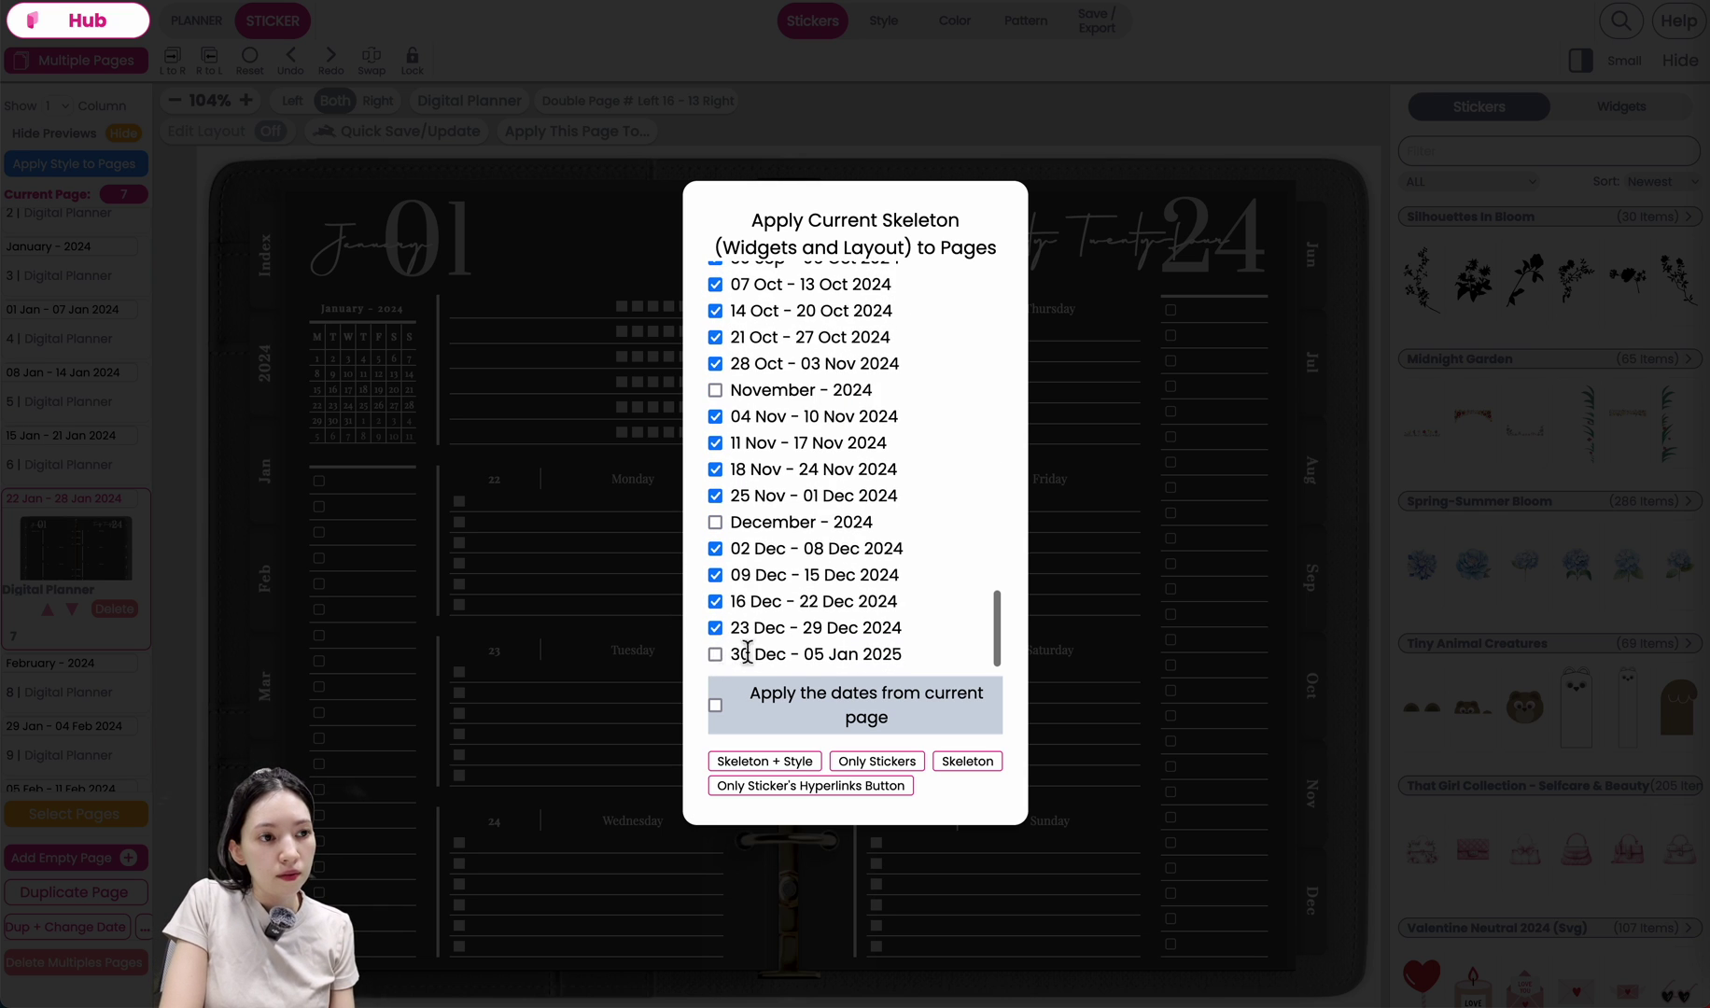
scroll(719, 663, up, 10)
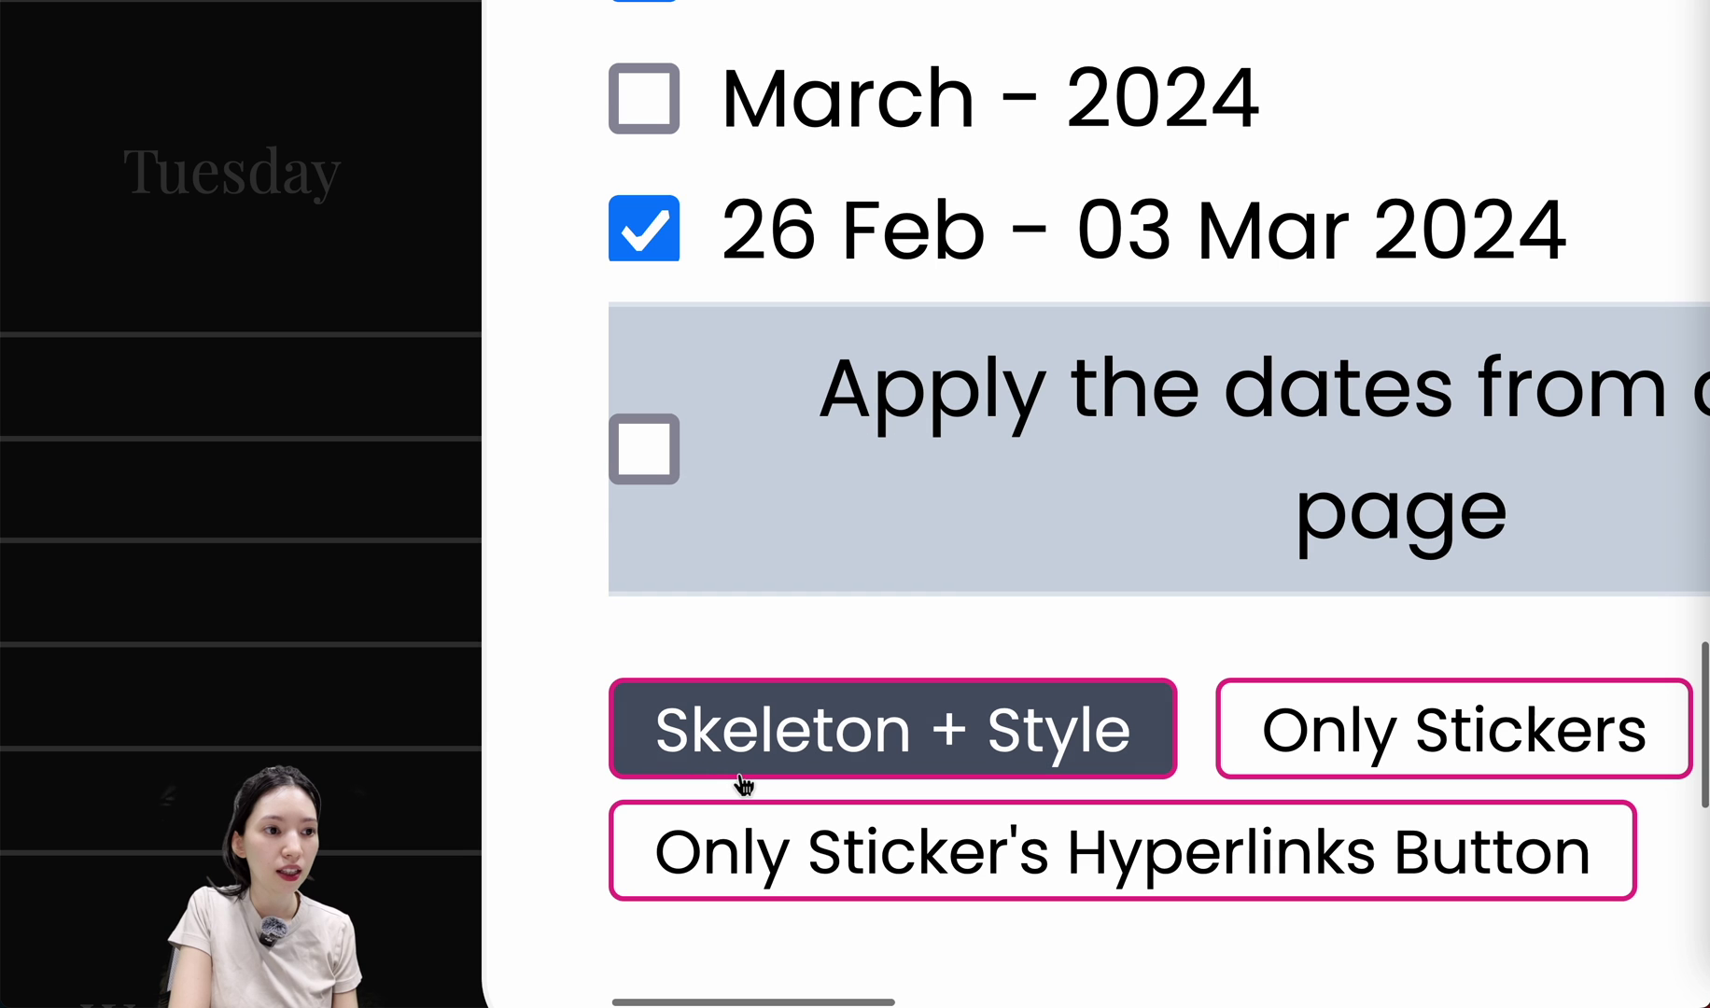
click(1066, 764)
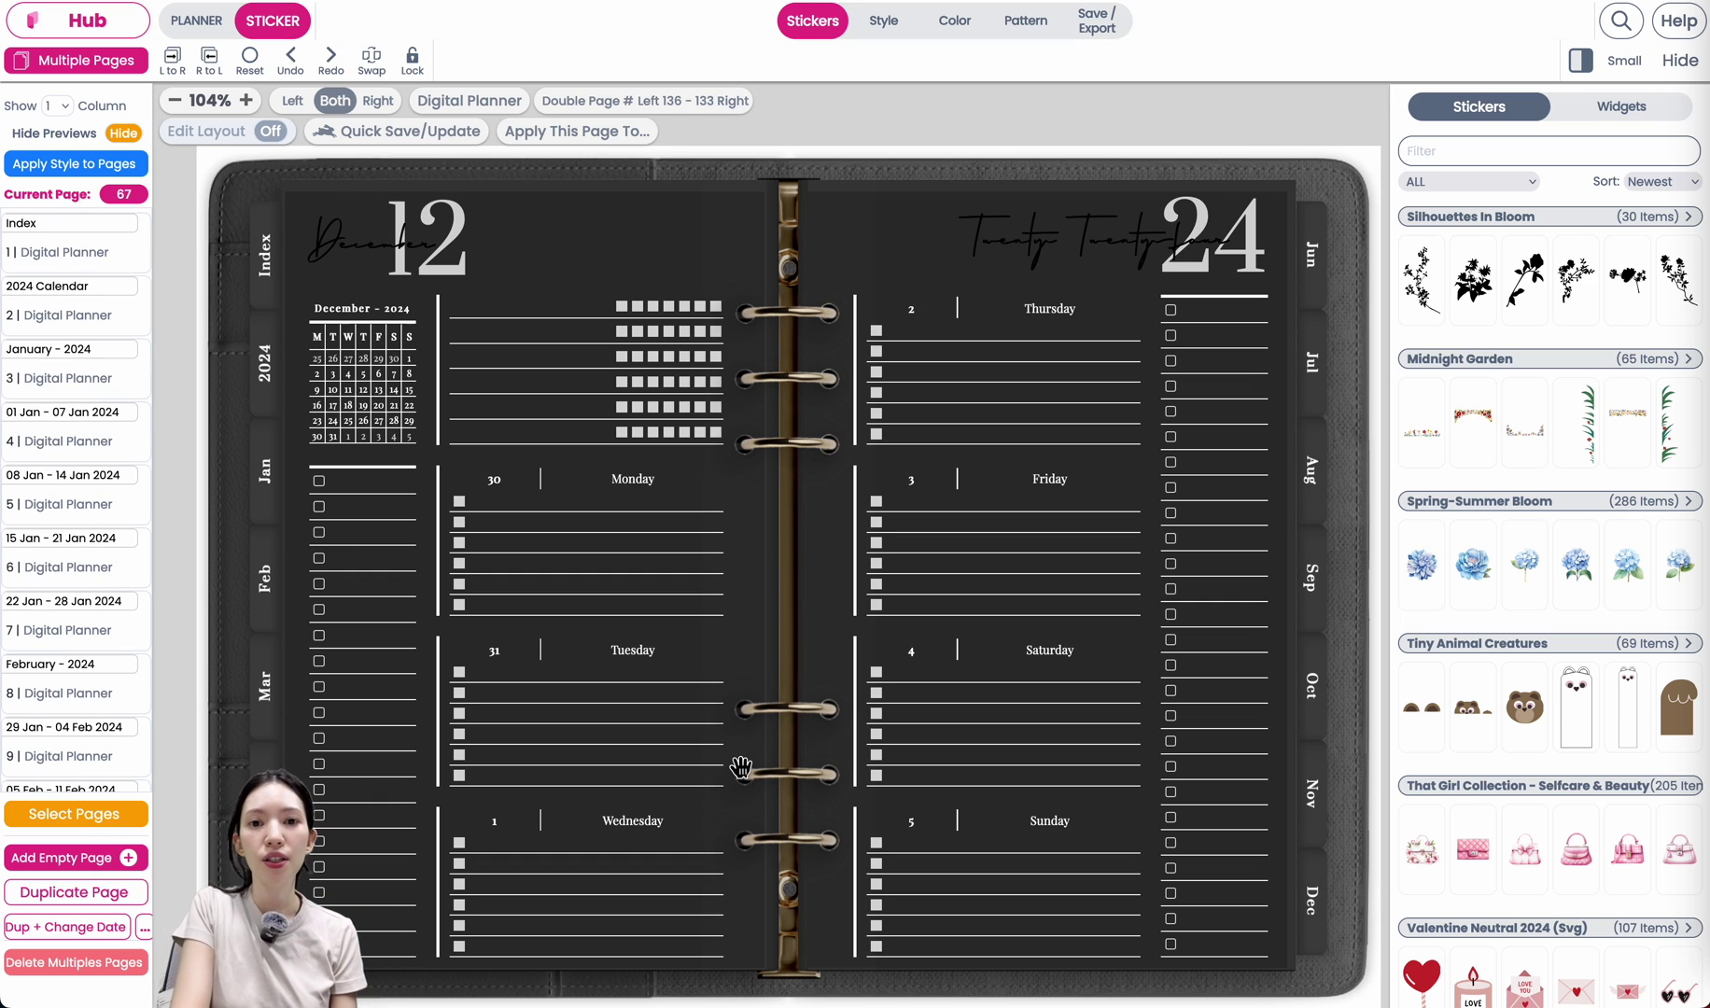
Open the January - 2024 page and make the background of its small monthly calendar widget transparent.
click(67, 378)
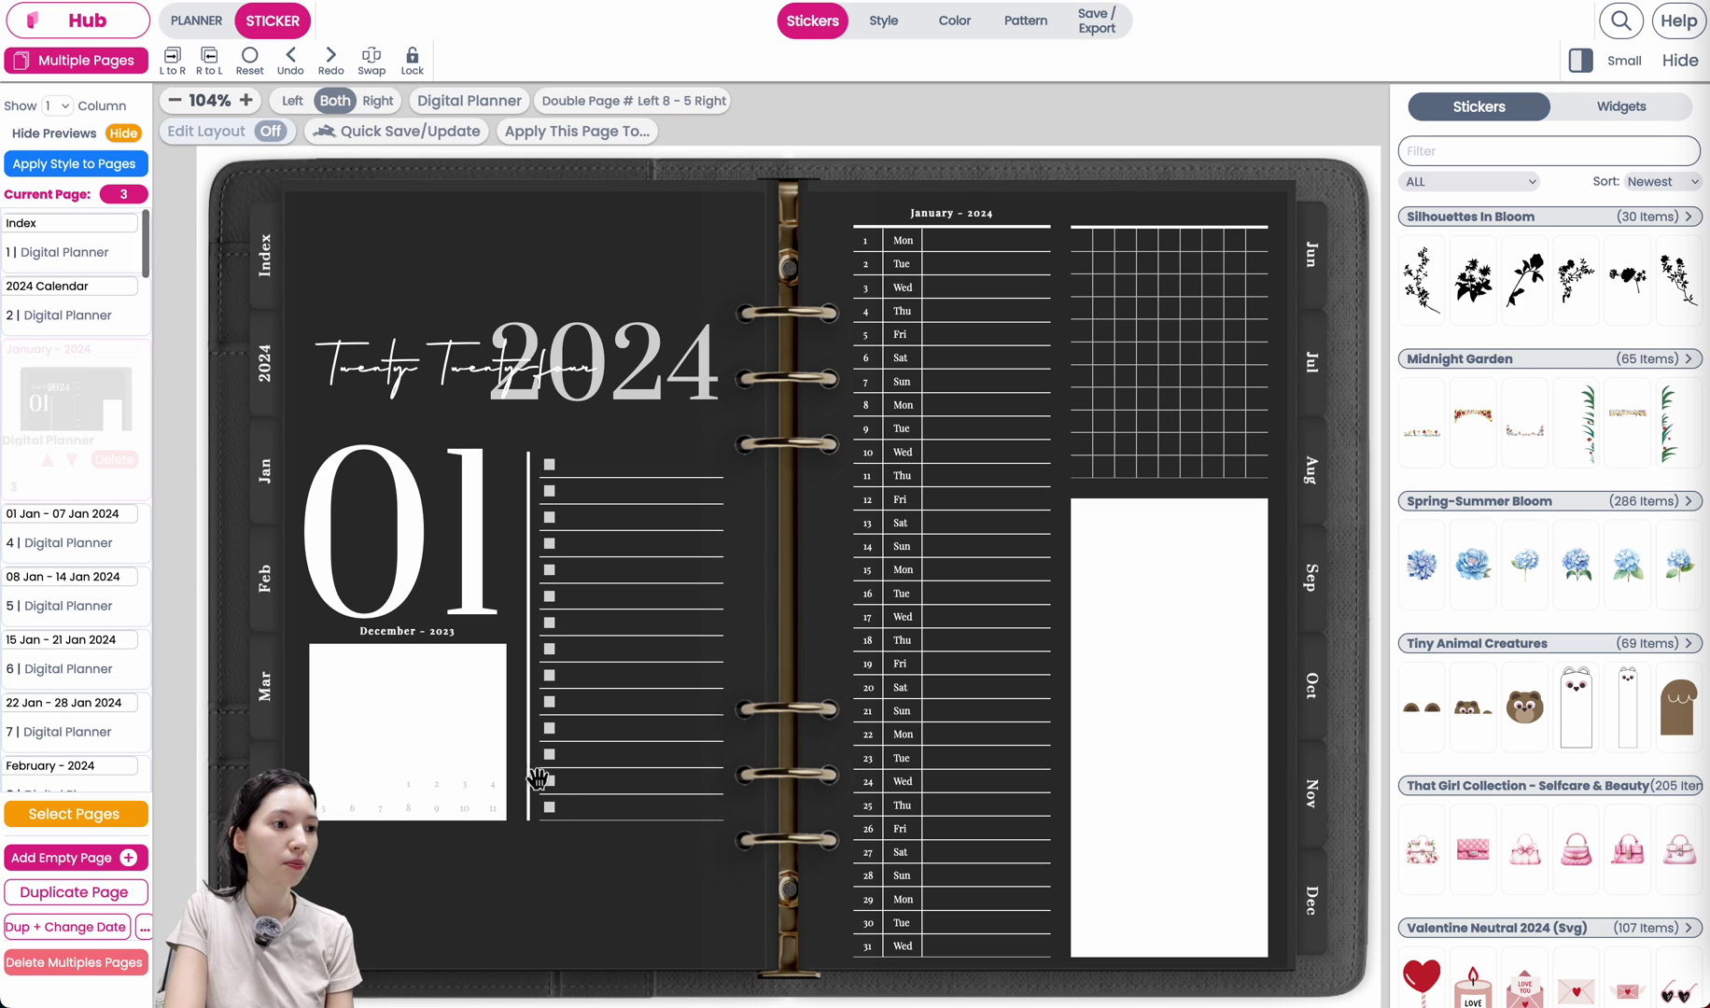
click(196, 21)
click(415, 687)
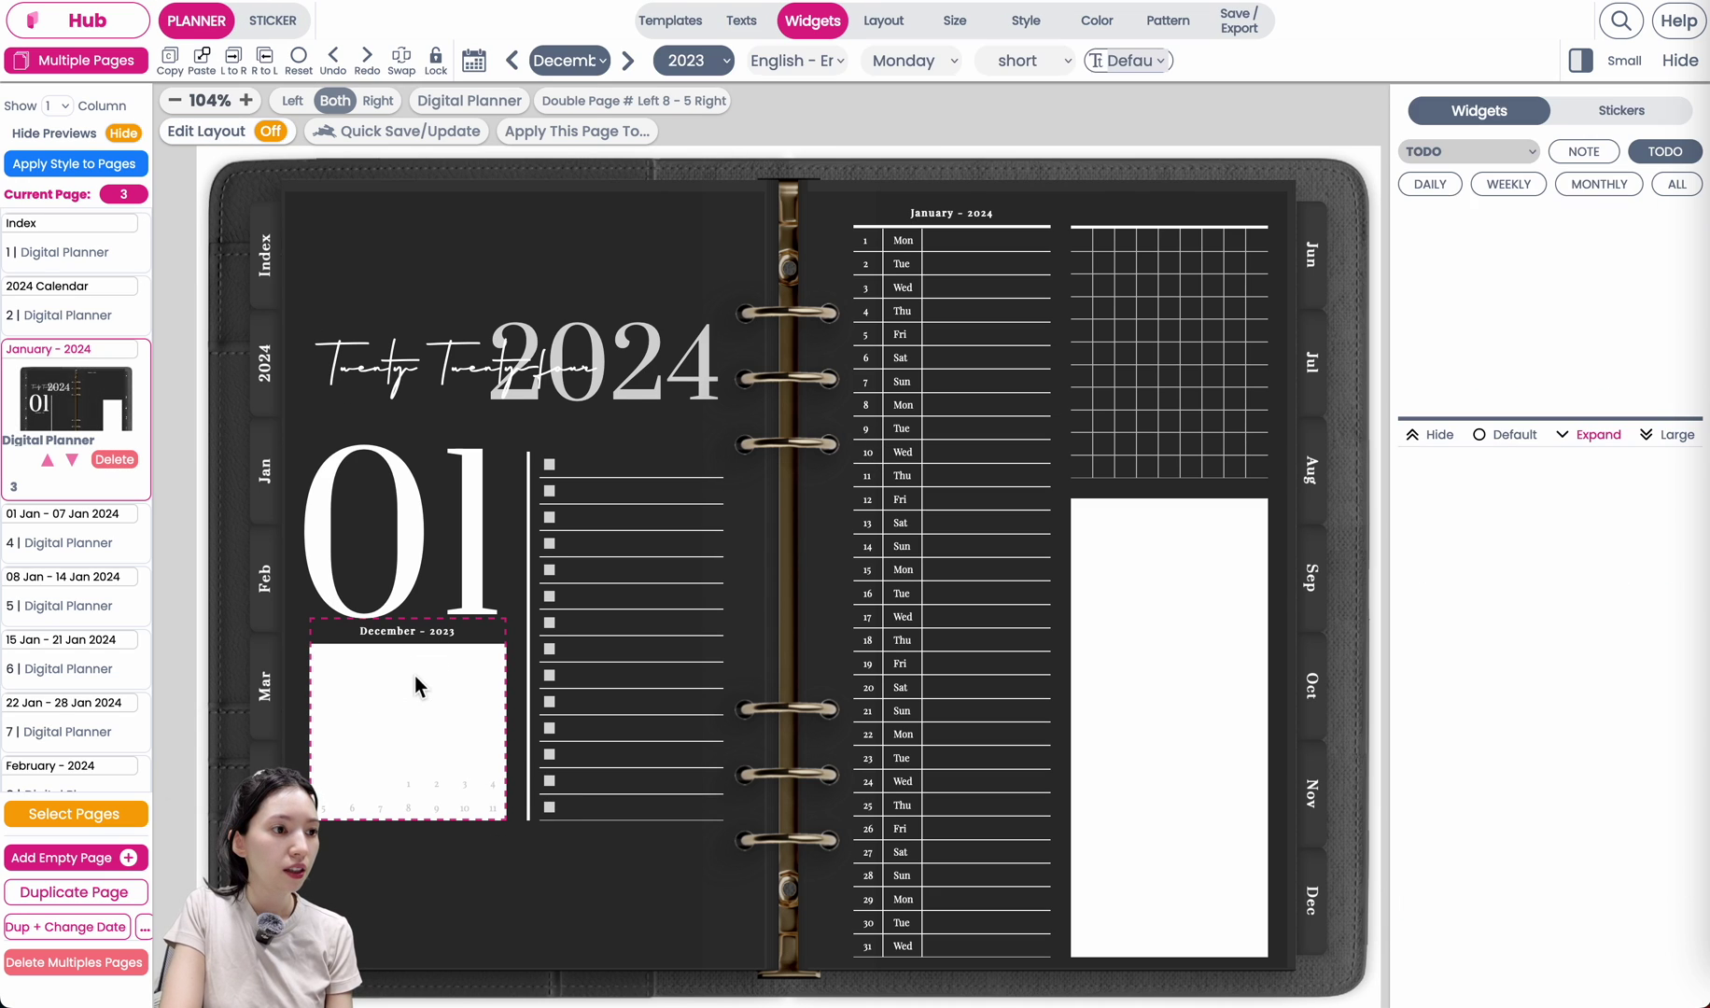
scroll(1564, 812, down, 5)
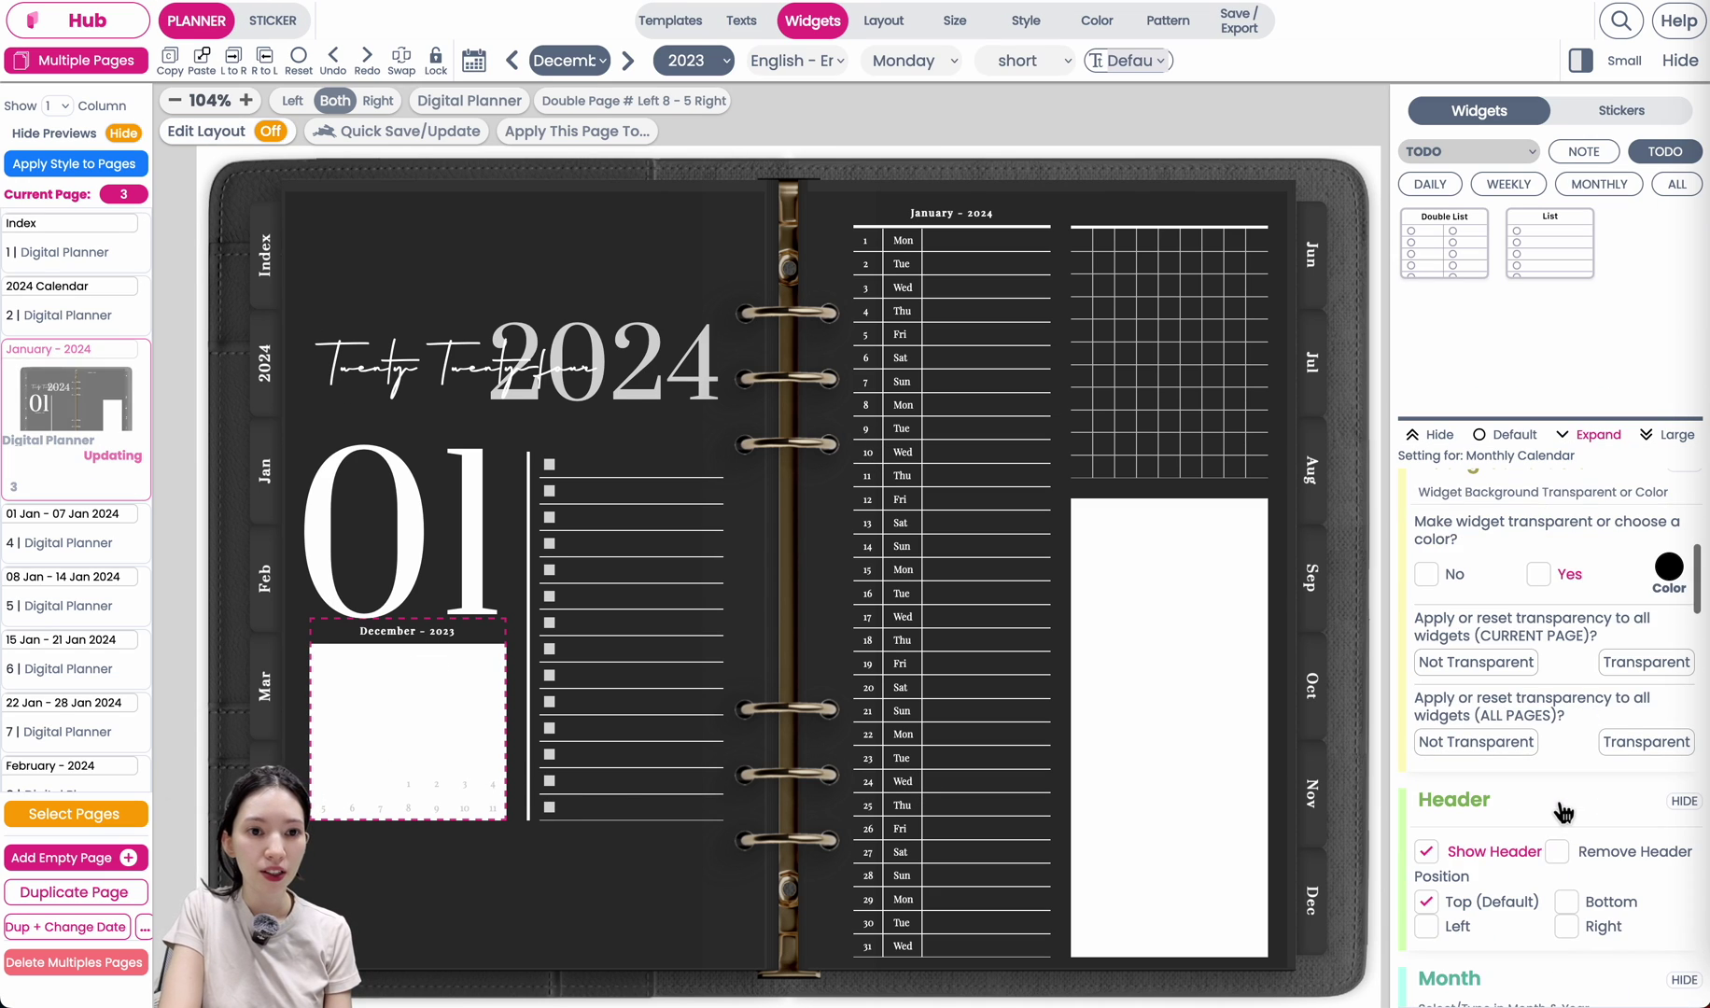
click(1538, 577)
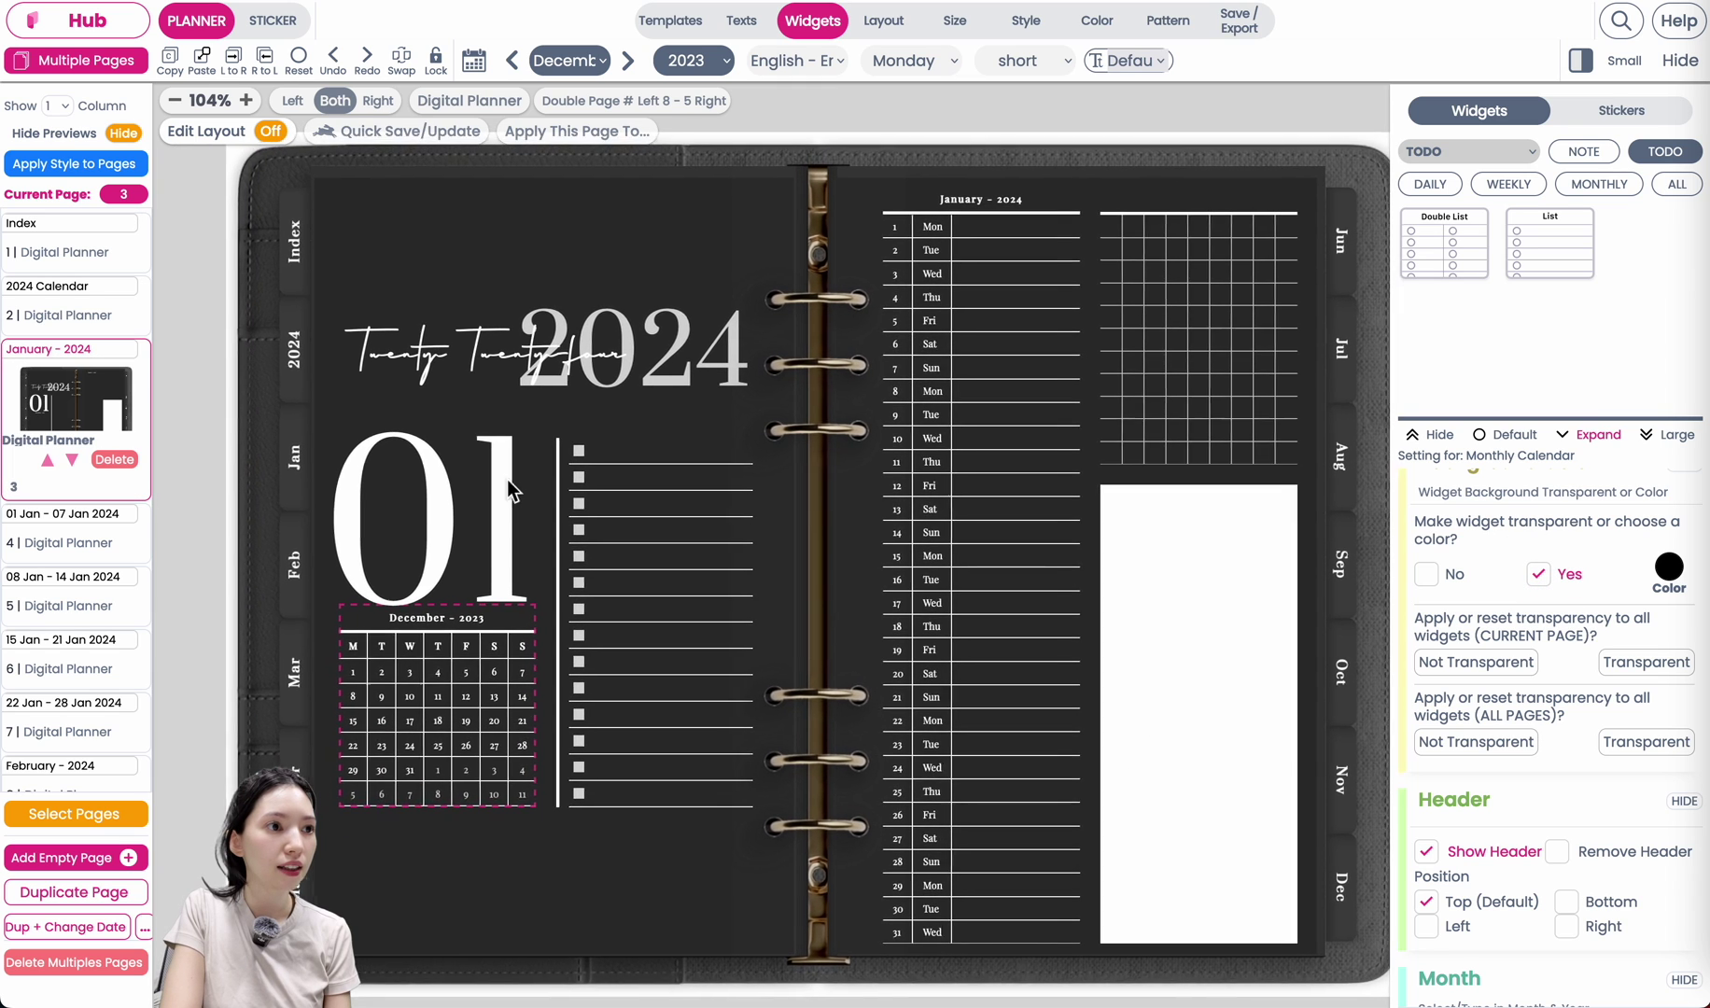
Start applying the January page to other pages, selecting only the January, February and March 2024 monthly pages.
click(588, 136)
click(817, 280)
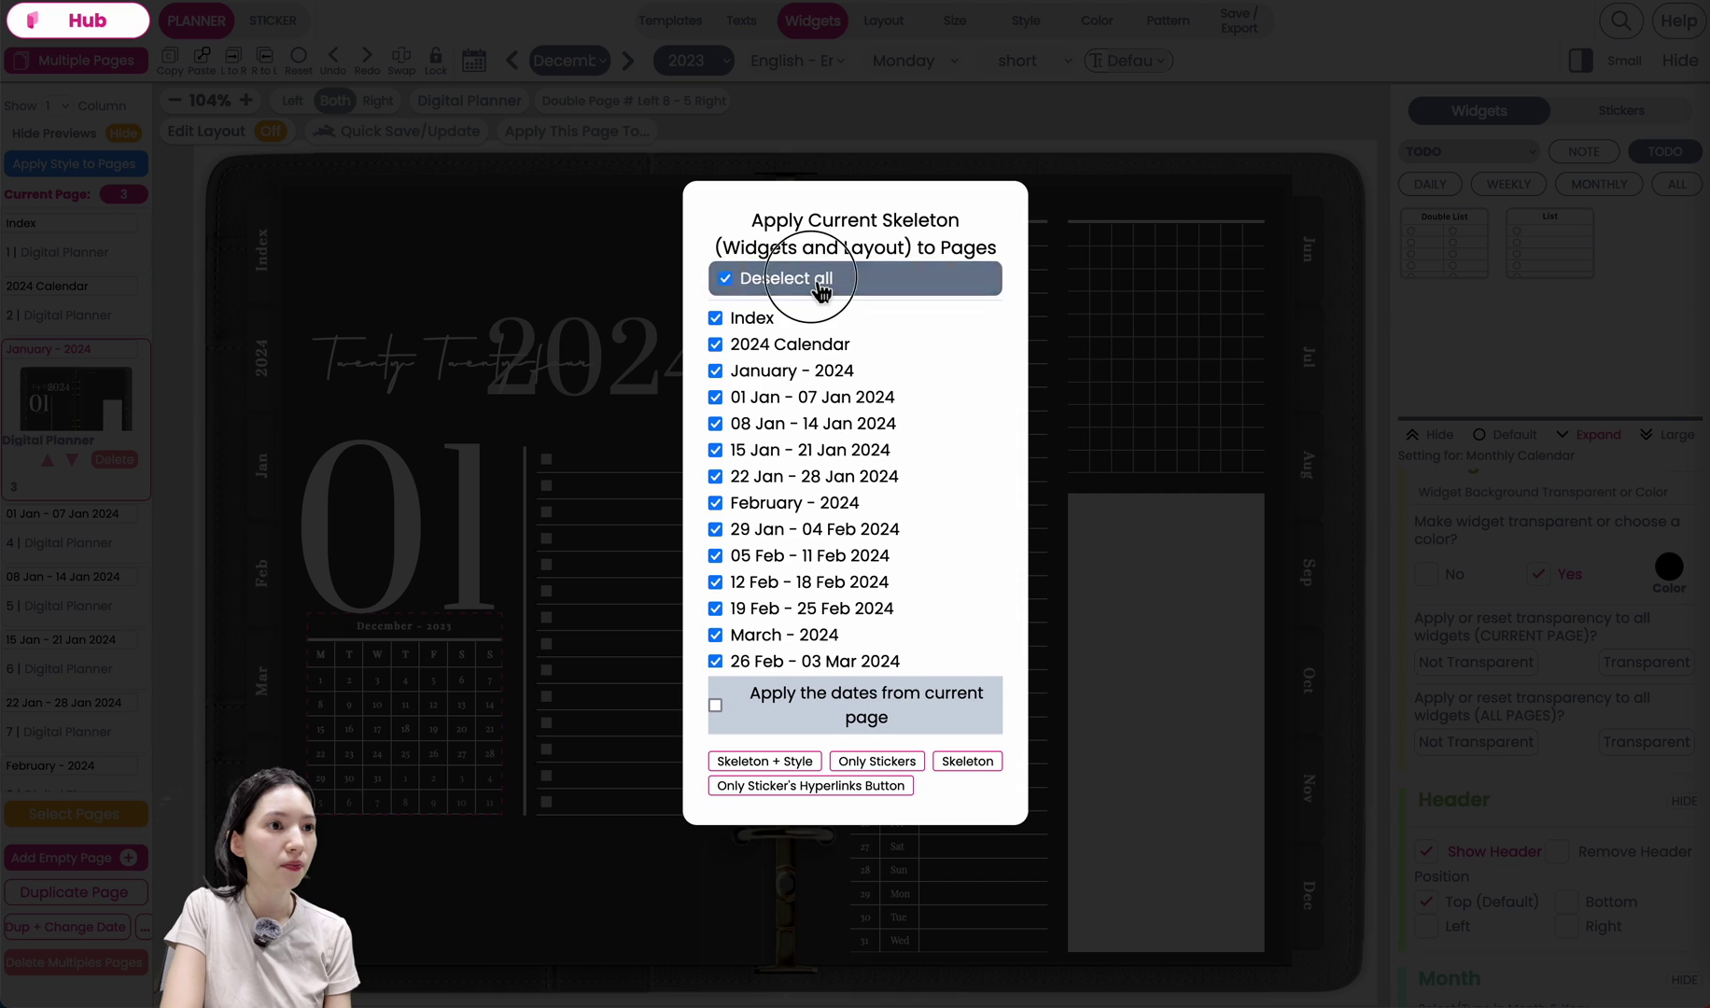
click(818, 280)
click(715, 370)
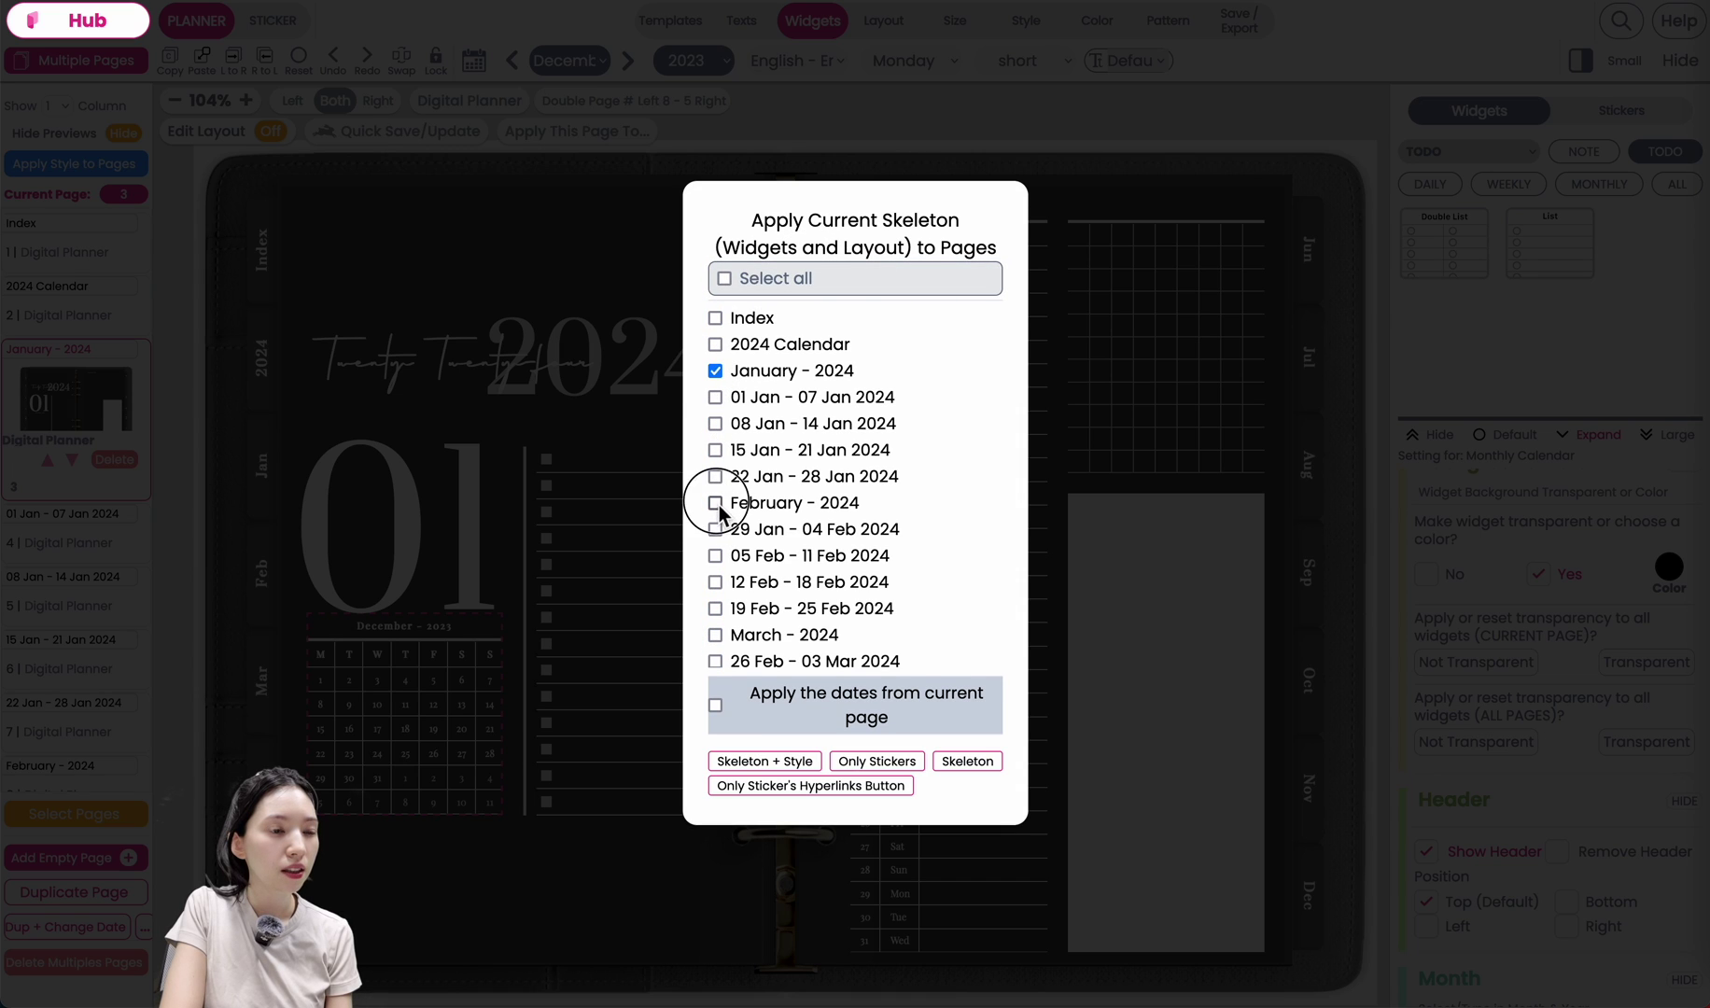
scroll(718, 602, down, 1)
click(713, 571)
scroll(715, 565, down, 3)
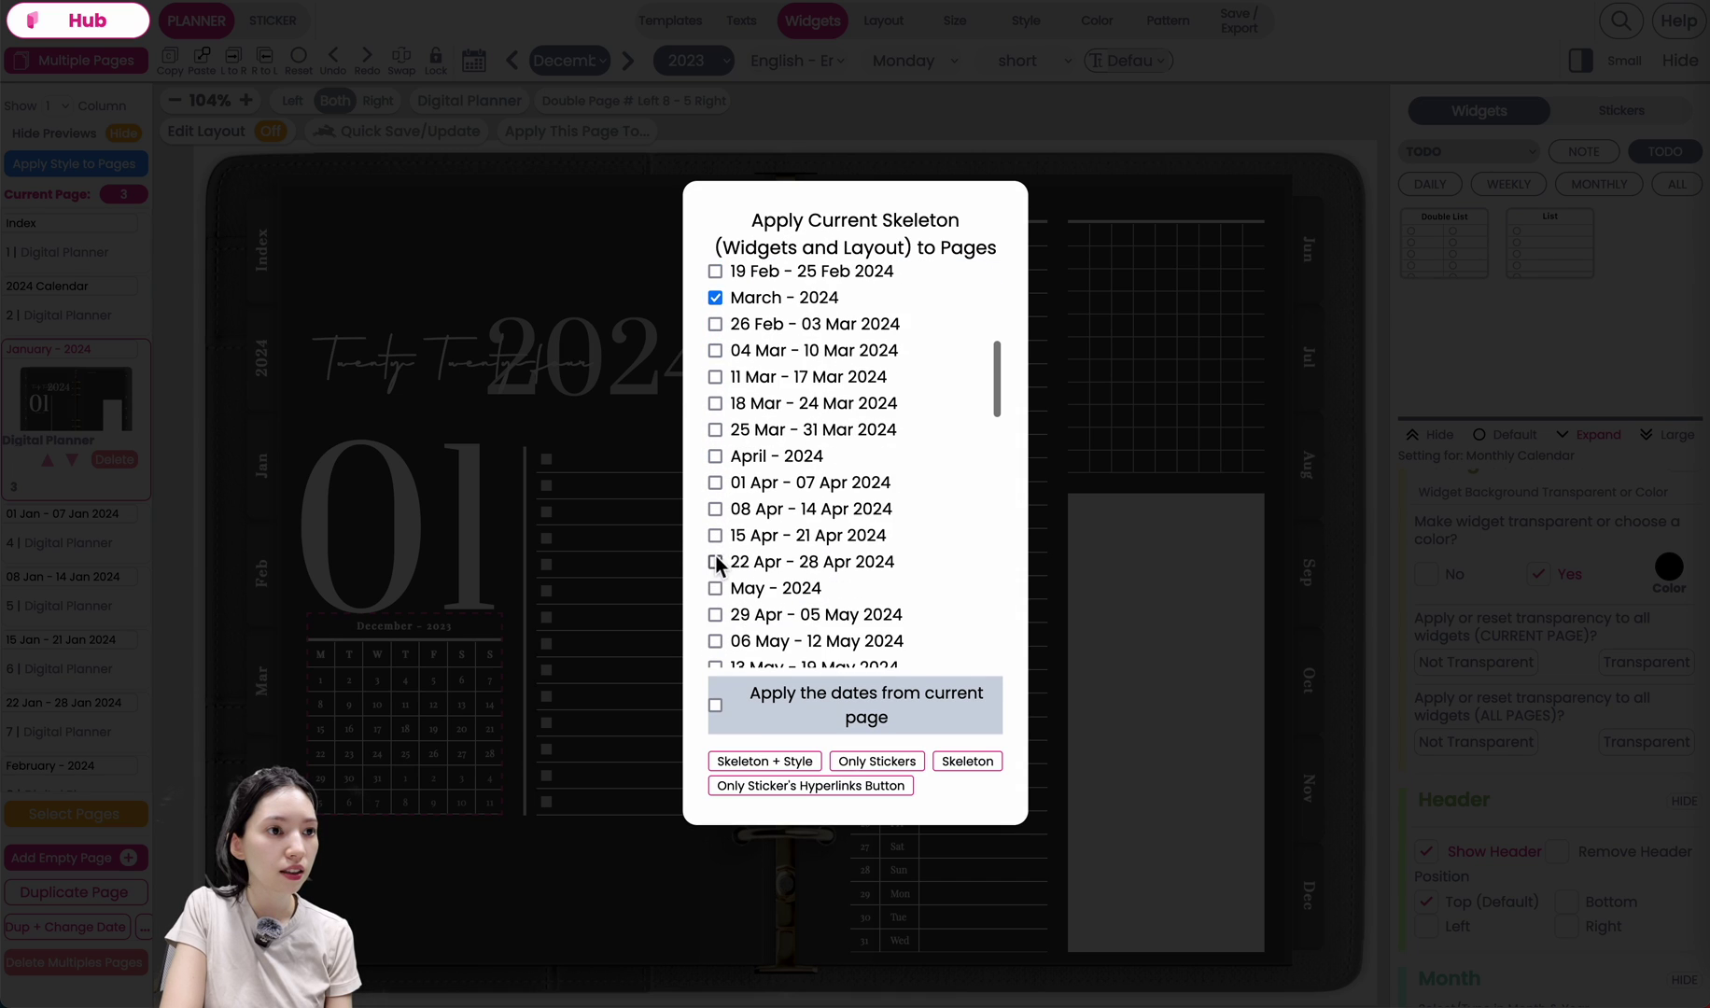
Add the April through December 2024 monthly pages to the selection and apply Skeleton + Style to them.
scroll(719, 467, down, 5)
click(717, 495)
scroll(718, 533, down, 5)
click(718, 541)
scroll(717, 548, down, 3)
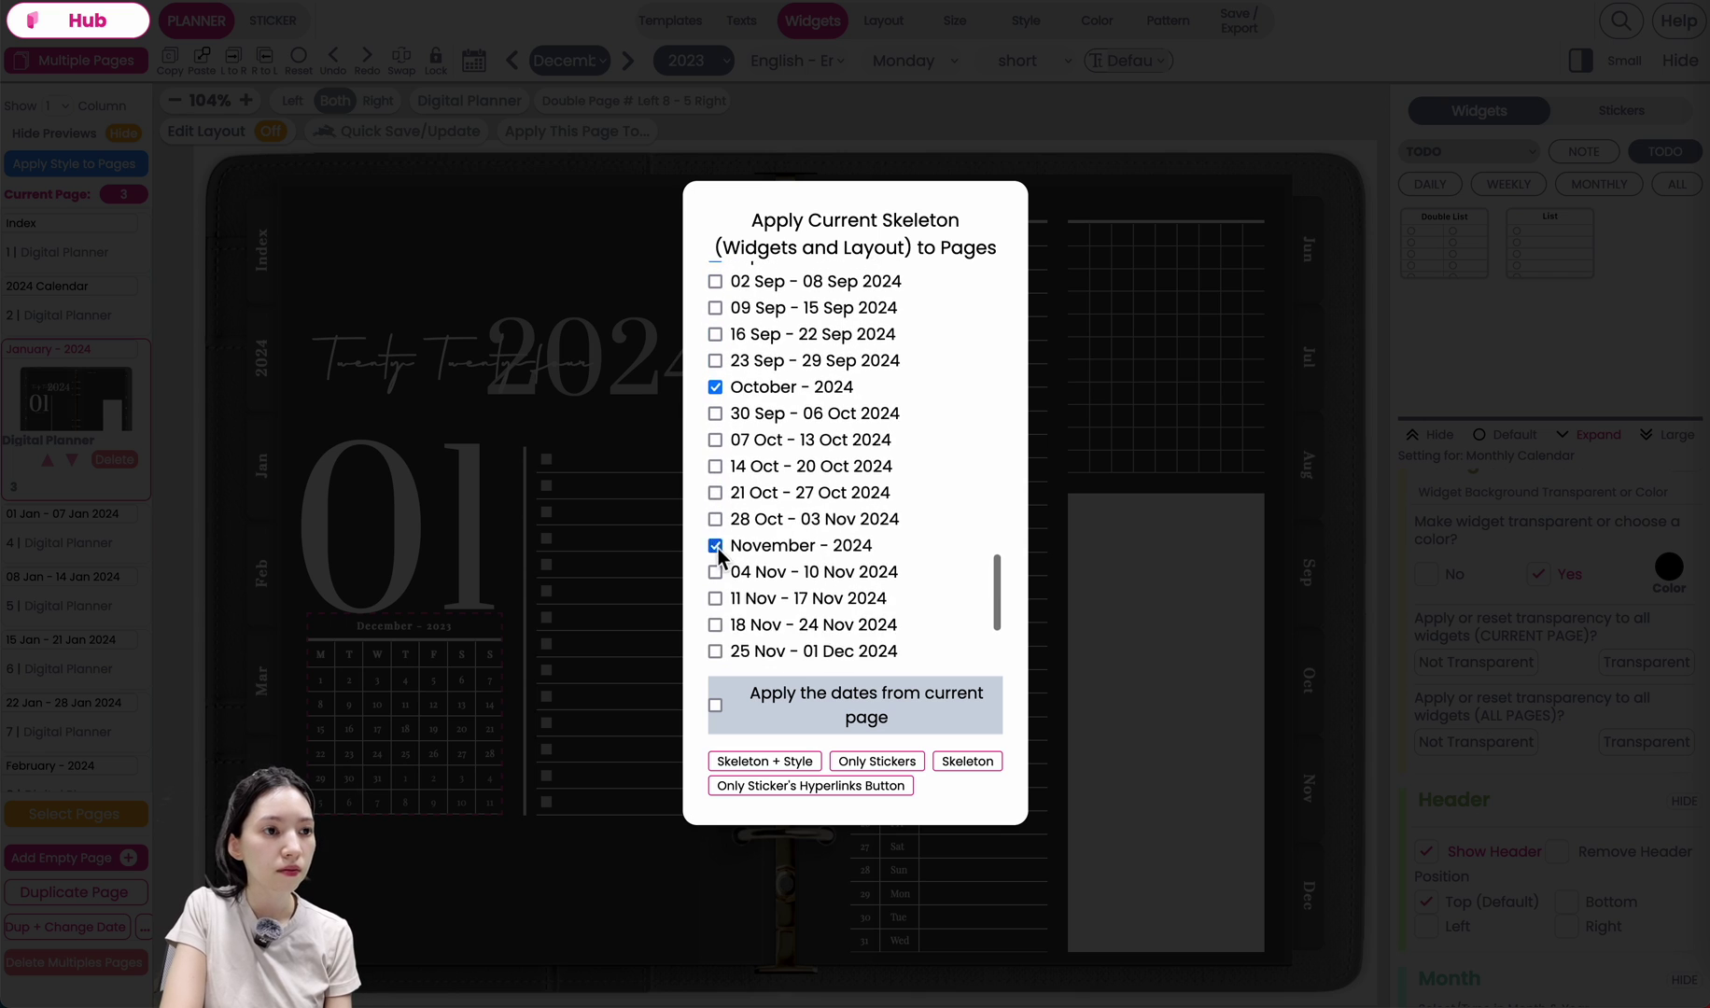
click(717, 548)
scroll(718, 529, down, 3)
click(715, 522)
scroll(718, 529, up, 15)
scroll(833, 511, down, 15)
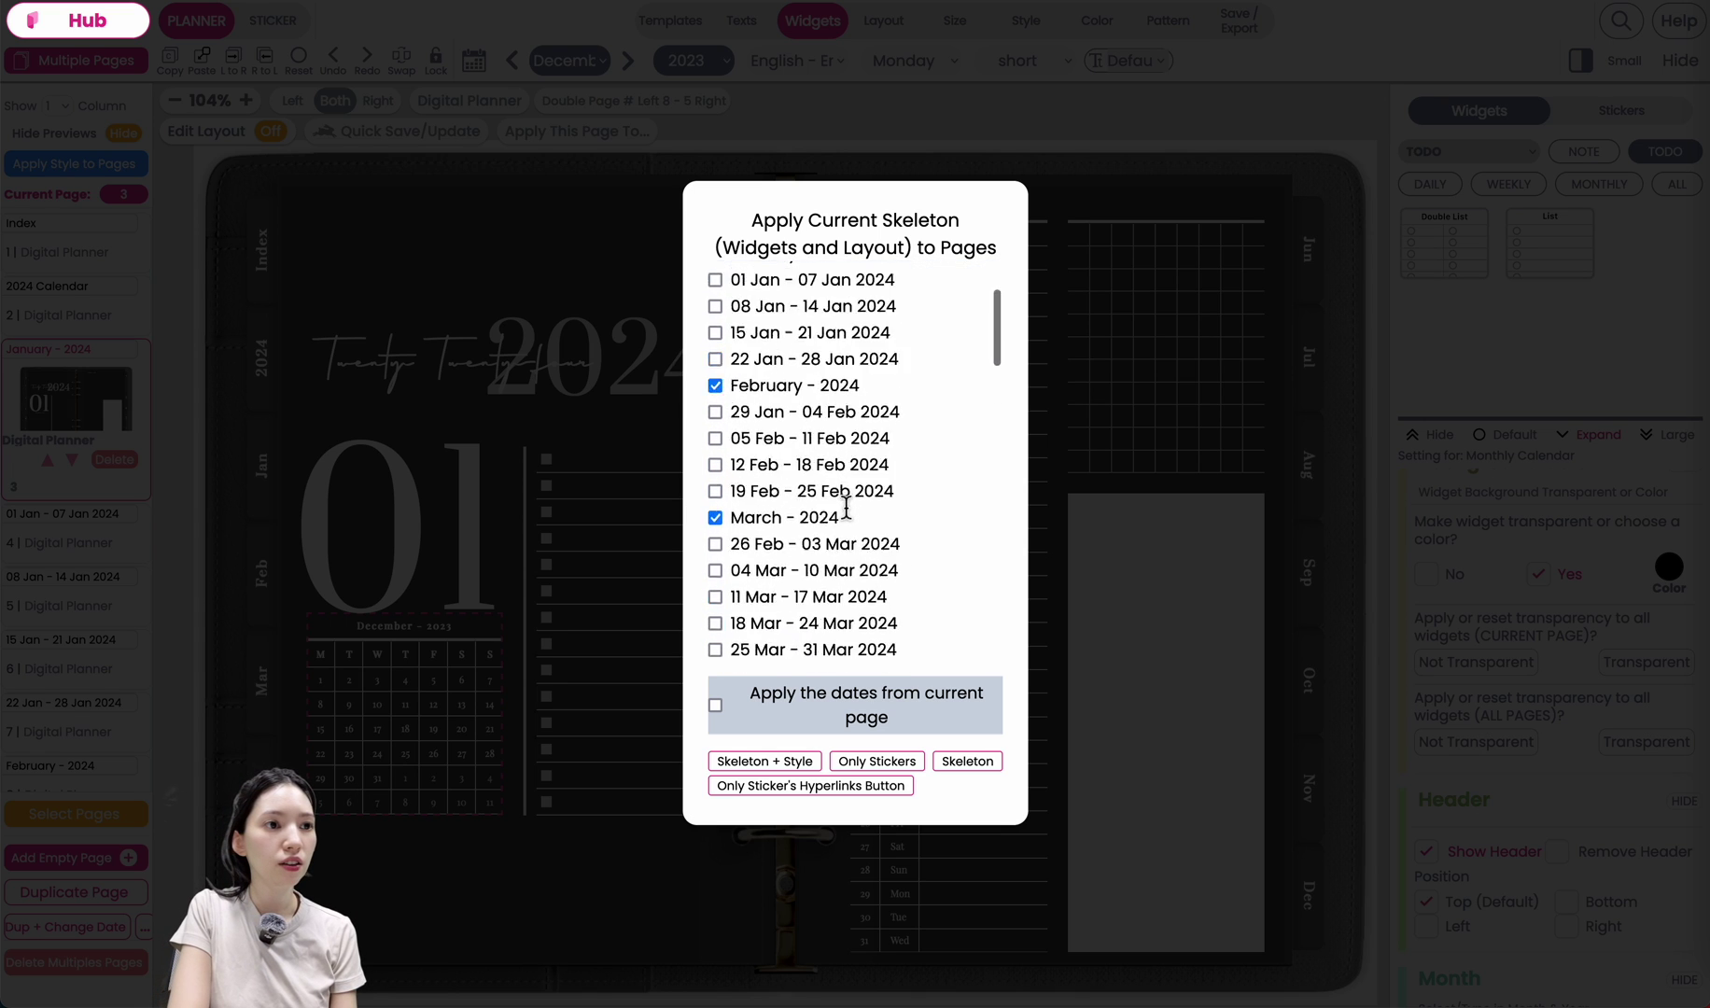
click(765, 762)
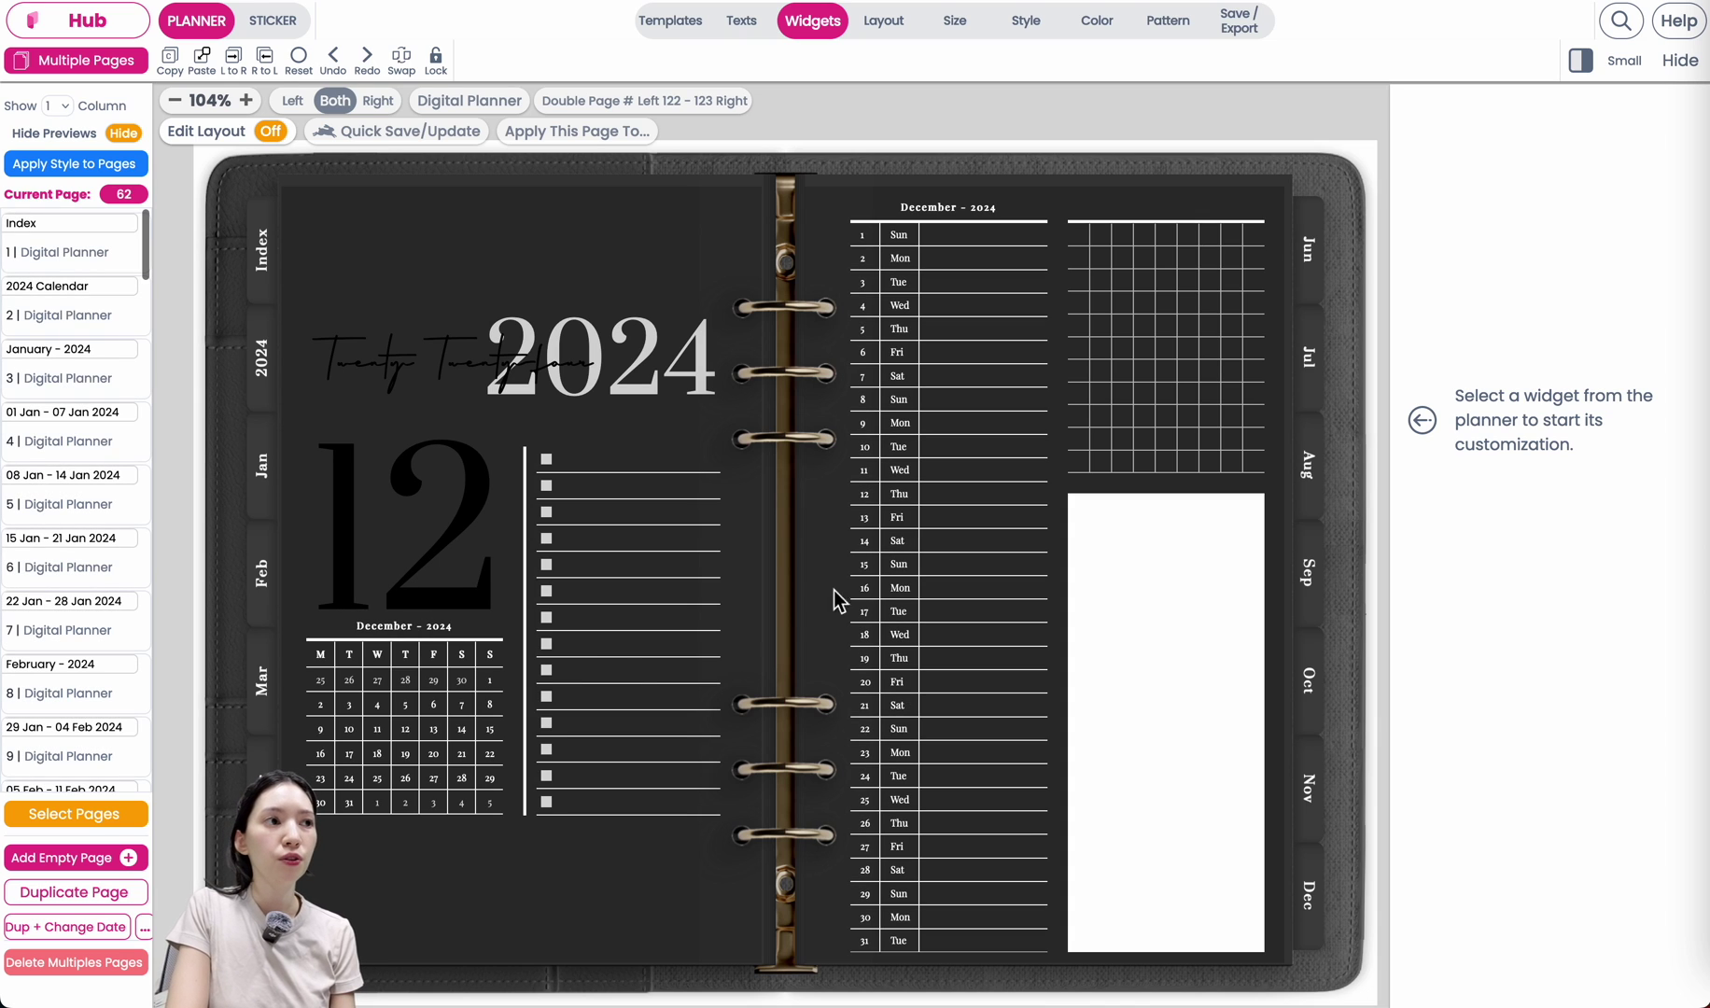
Recolor the large "12" text sticker on the December monthly page to white.
click(285, 31)
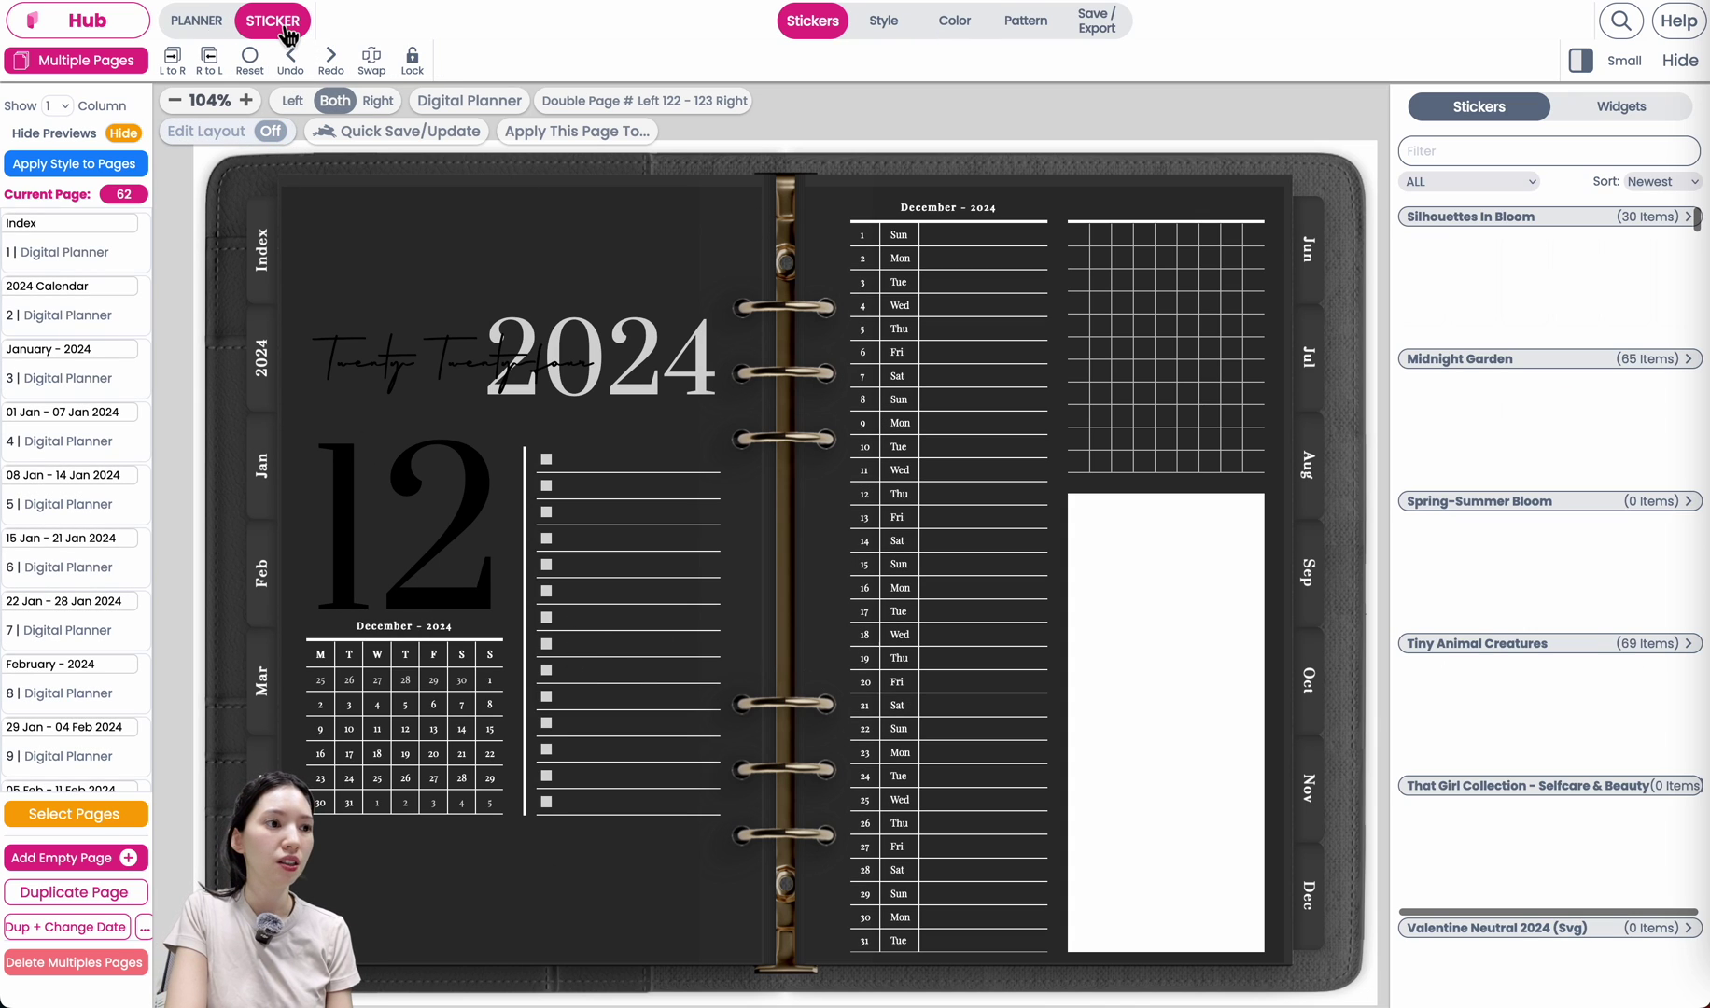
click(446, 515)
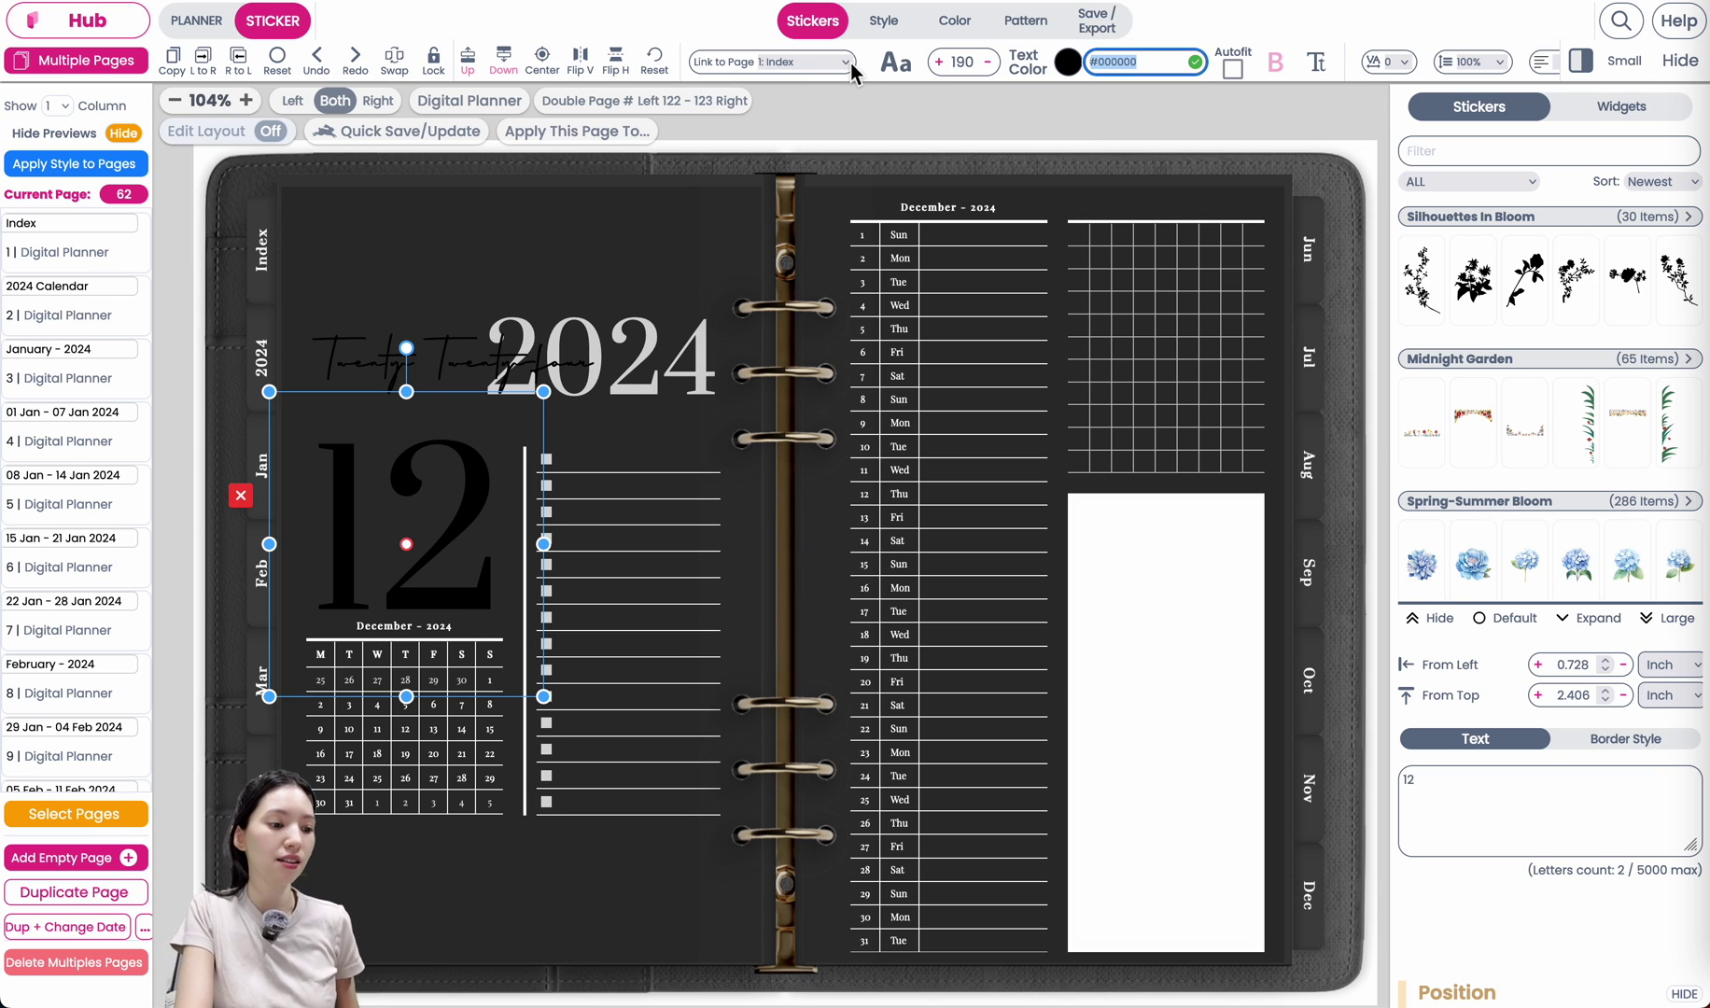
text(WHITE)
key(Return)
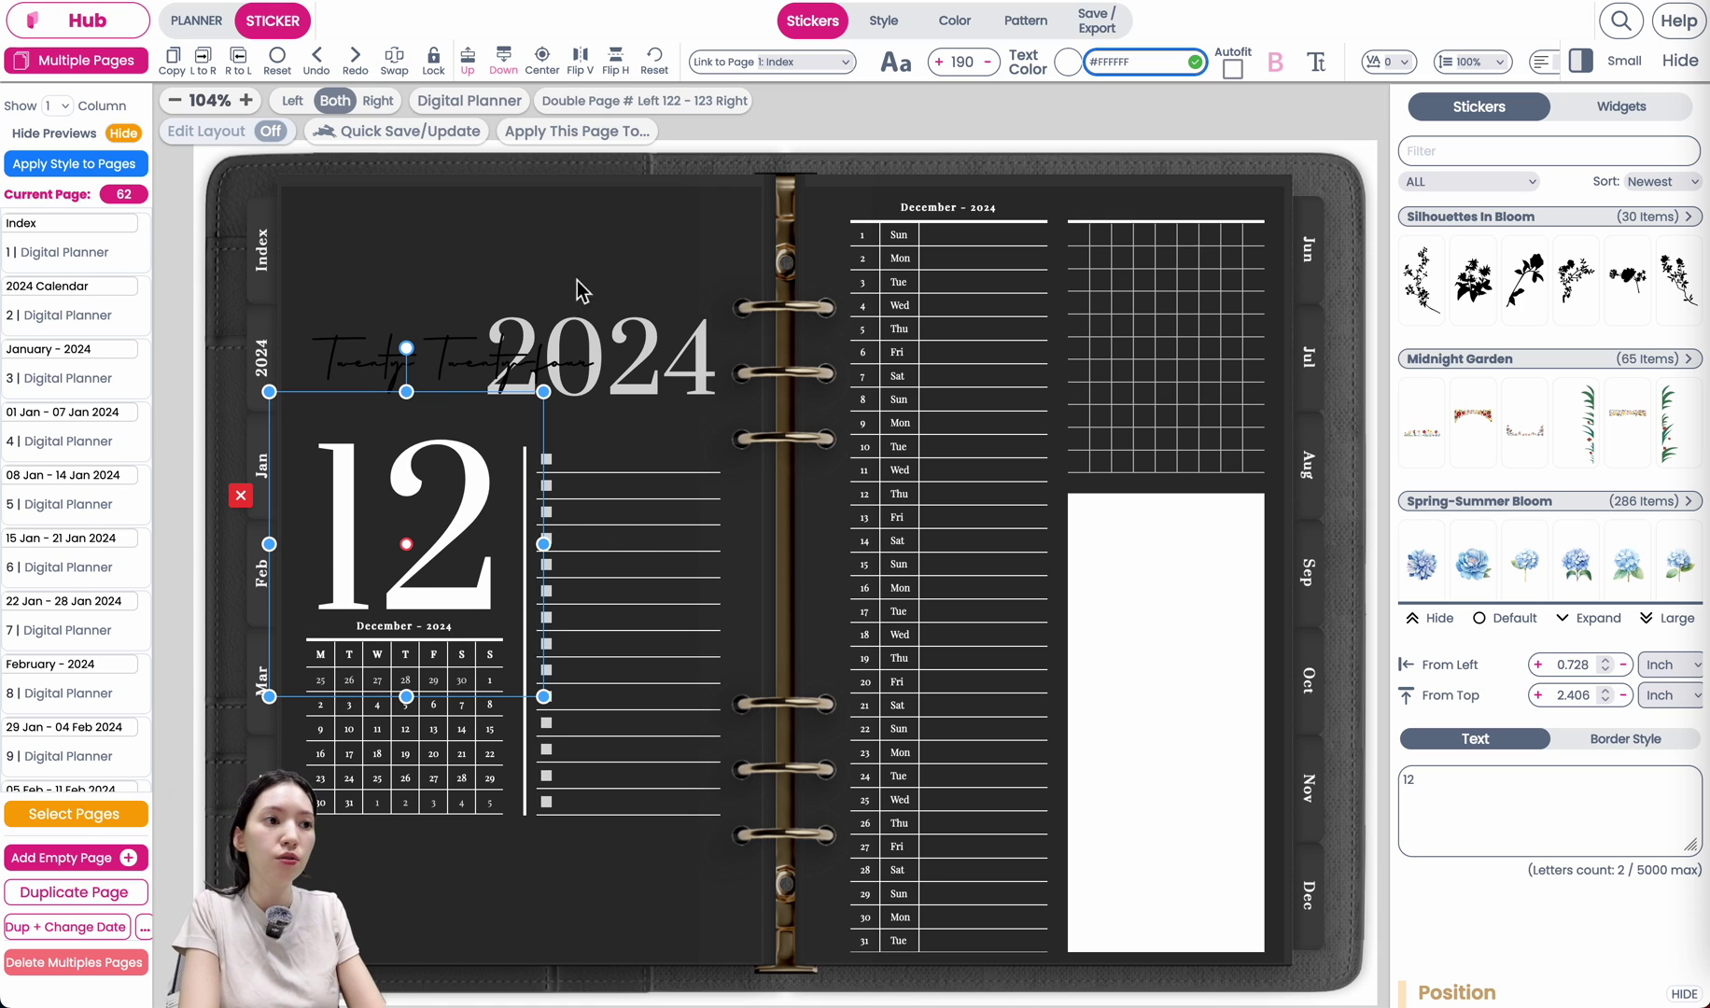
click(569, 368)
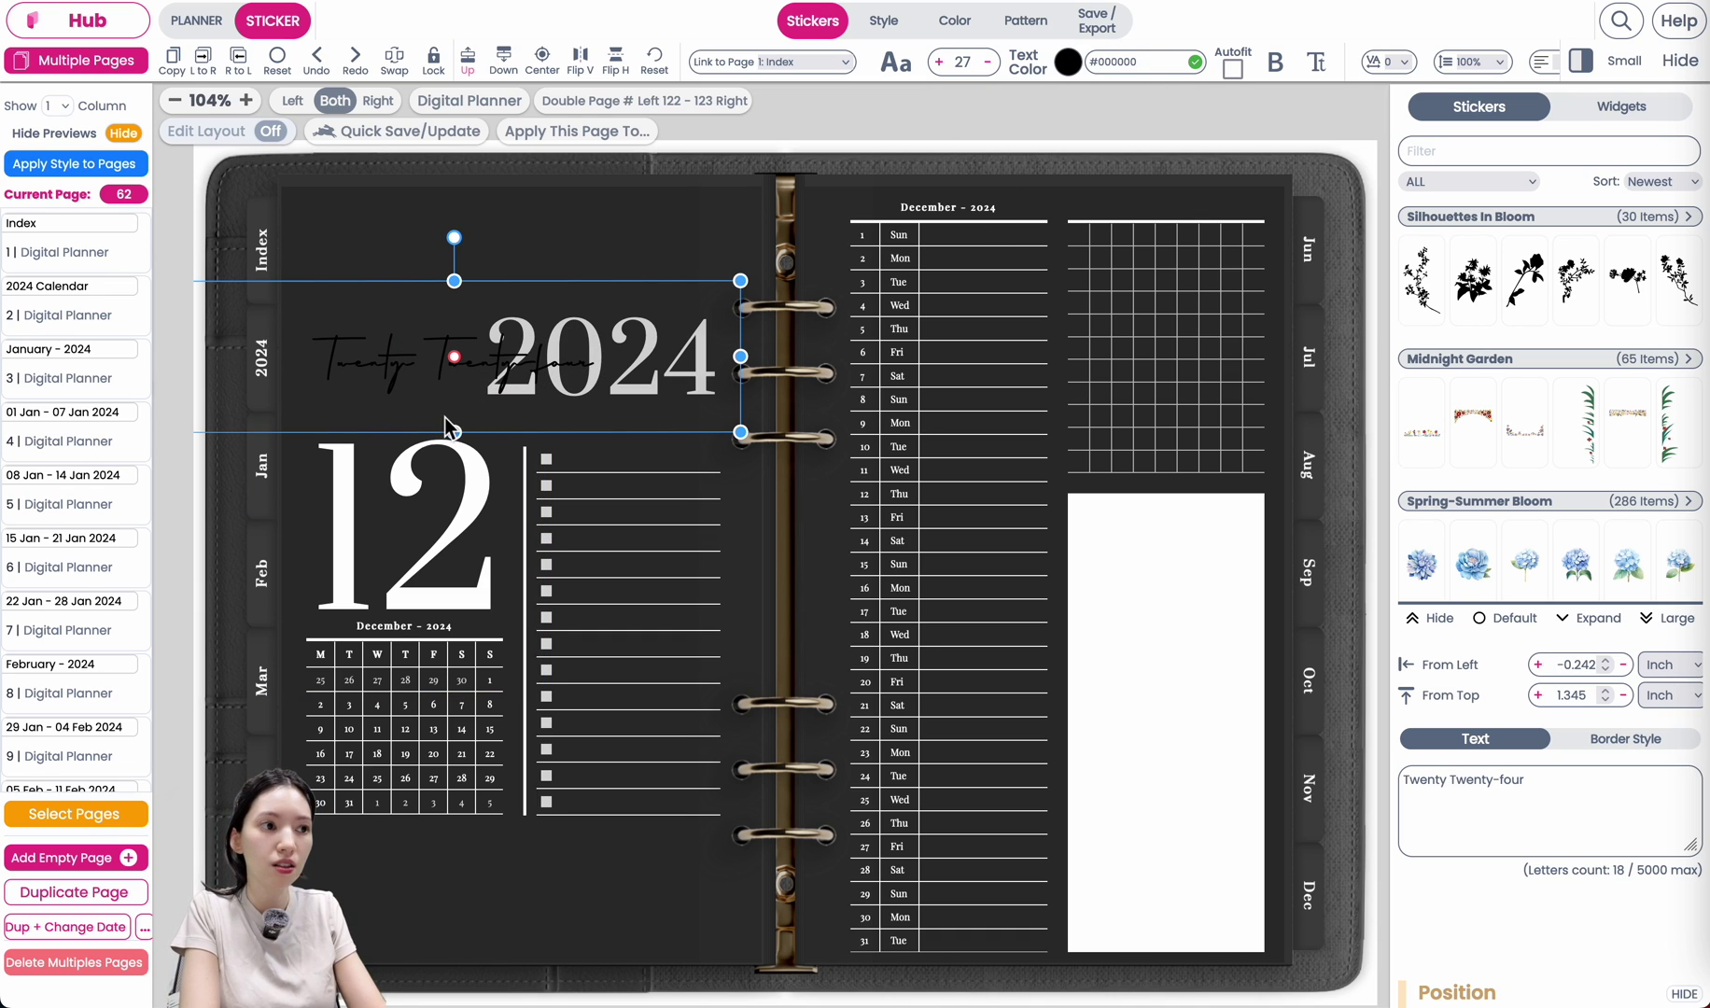
click(376, 788)
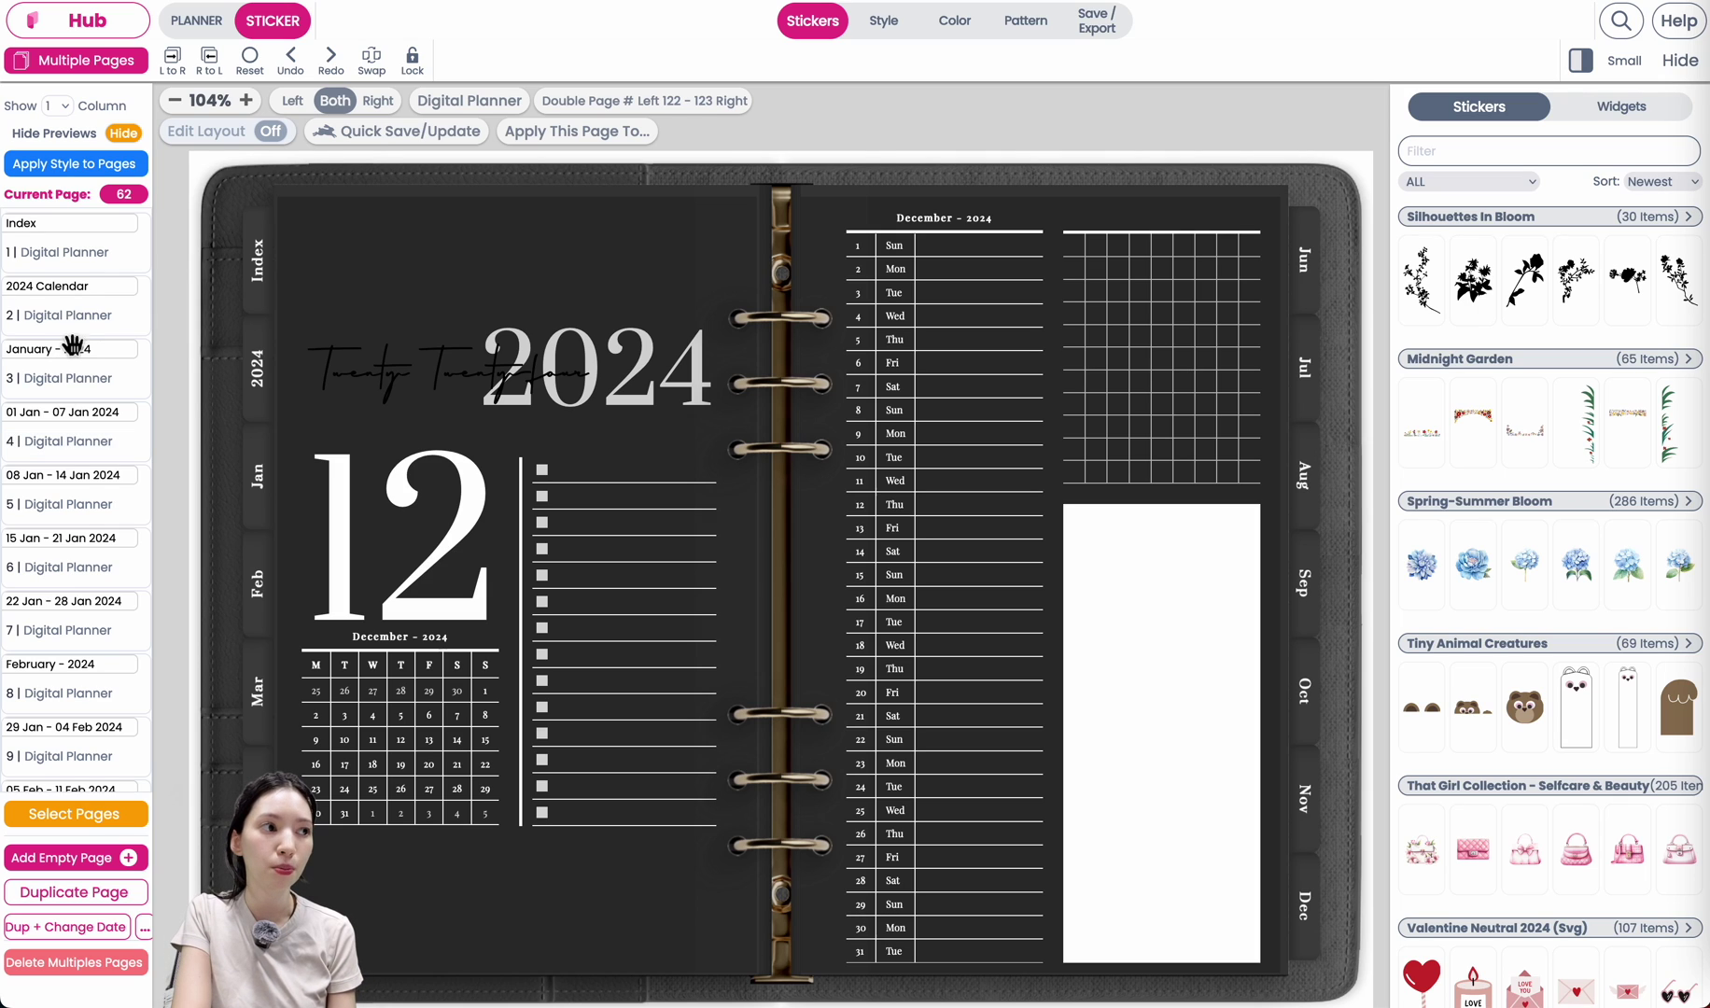
On the Index page, recolor the "Index" and "Twenty Twenty-four" text stickers to white (#FFFFFF).
click(62, 263)
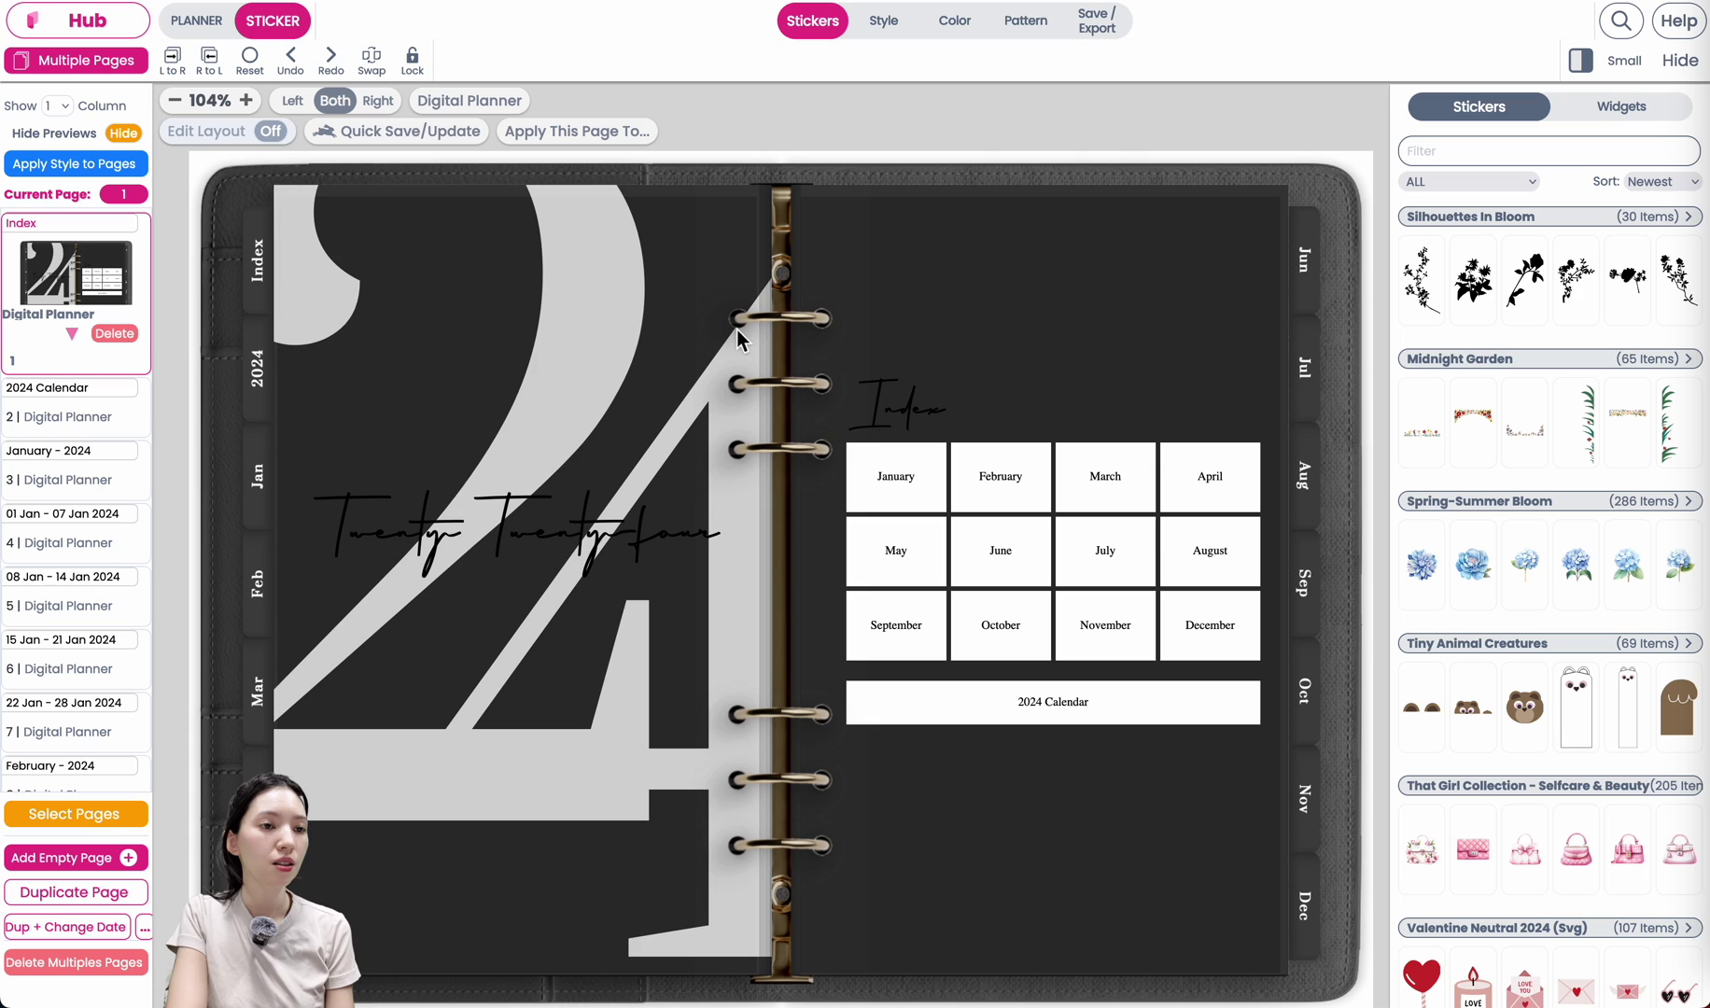
click(915, 407)
click(1140, 61)
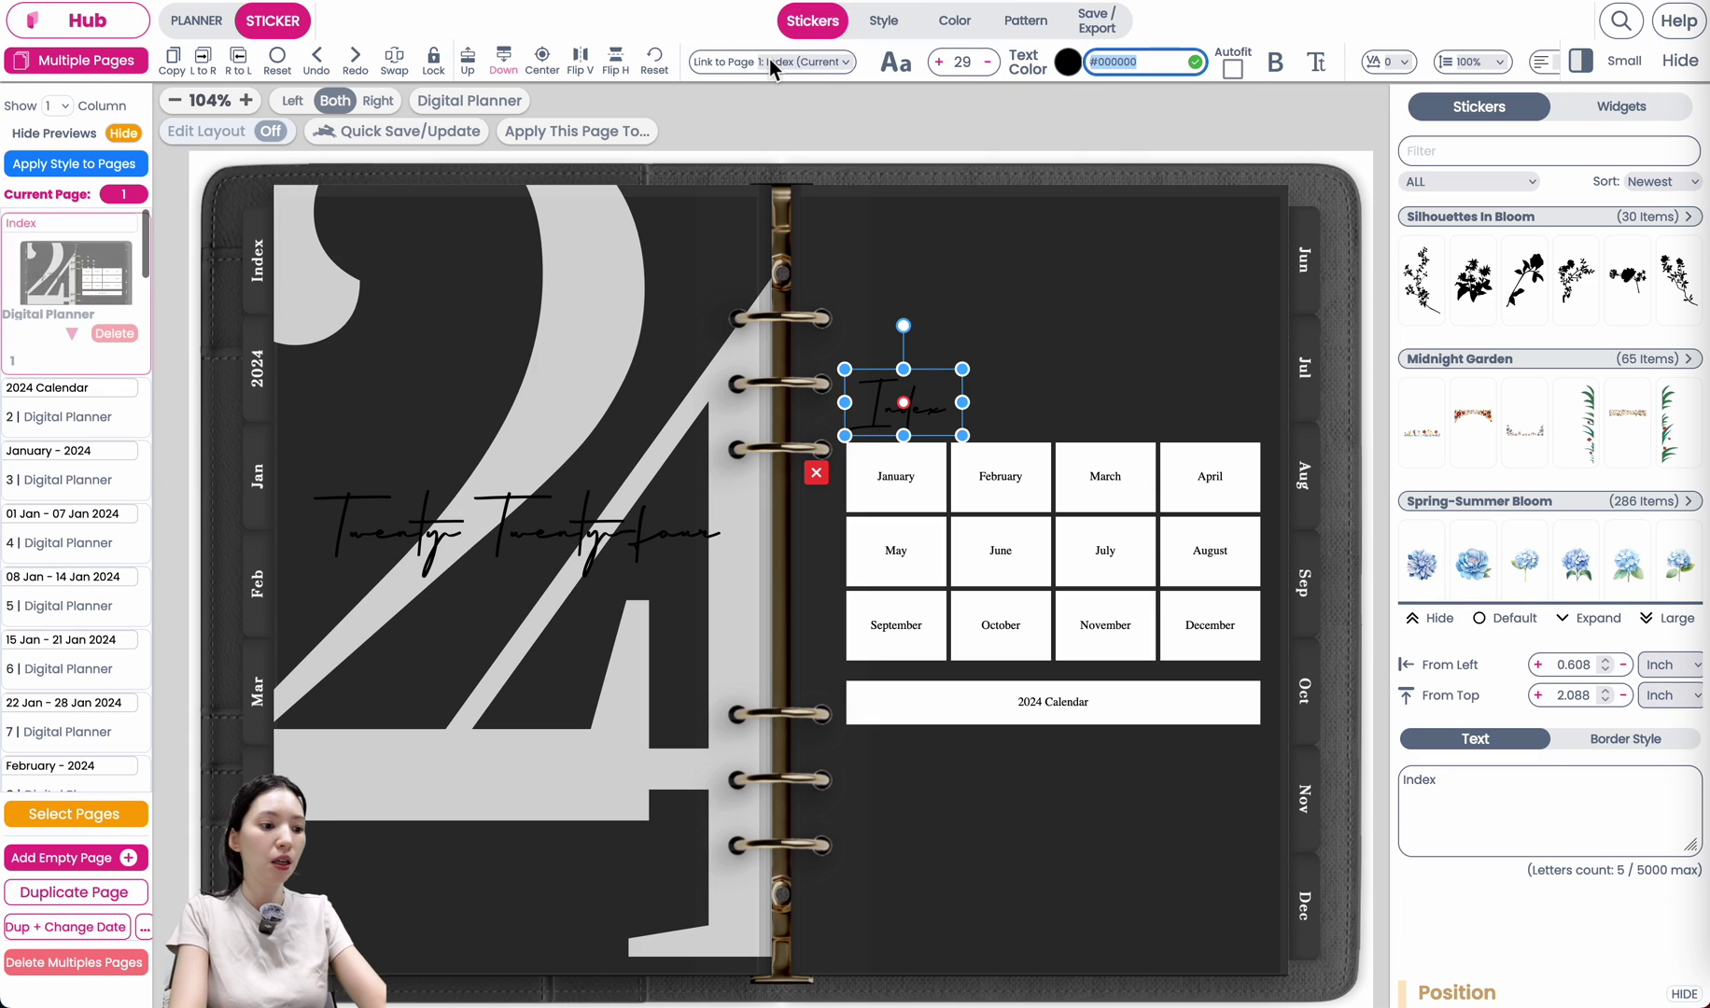
text(W)
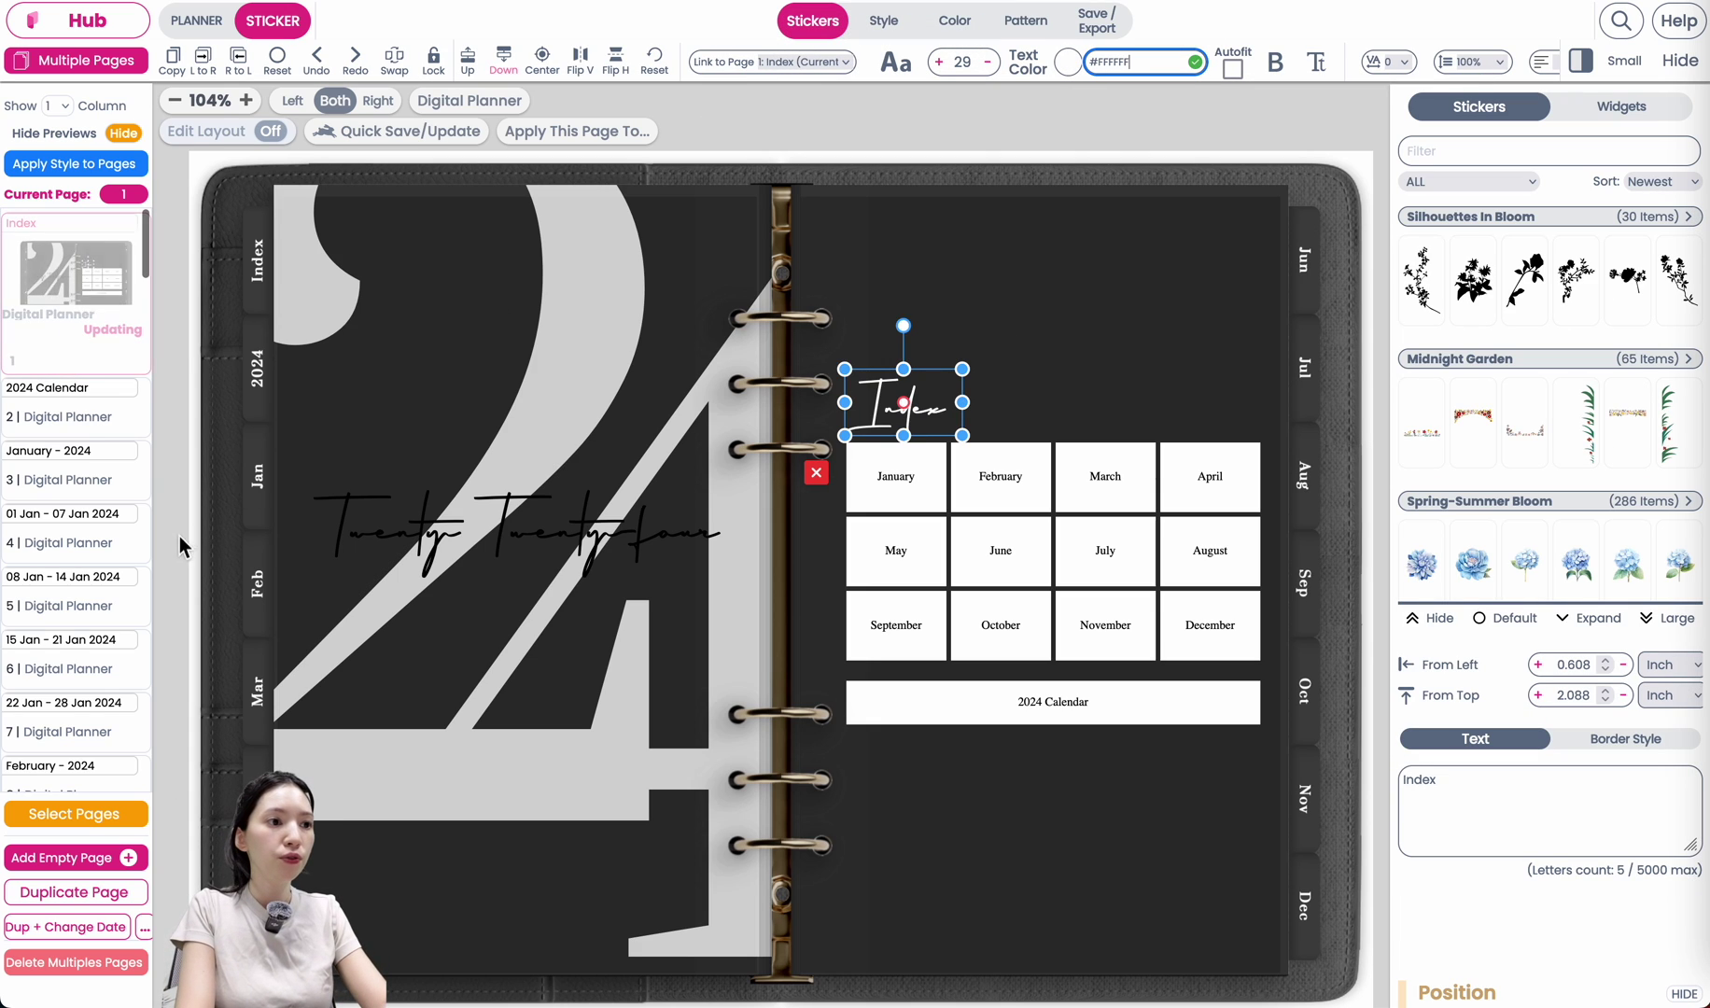
click(422, 527)
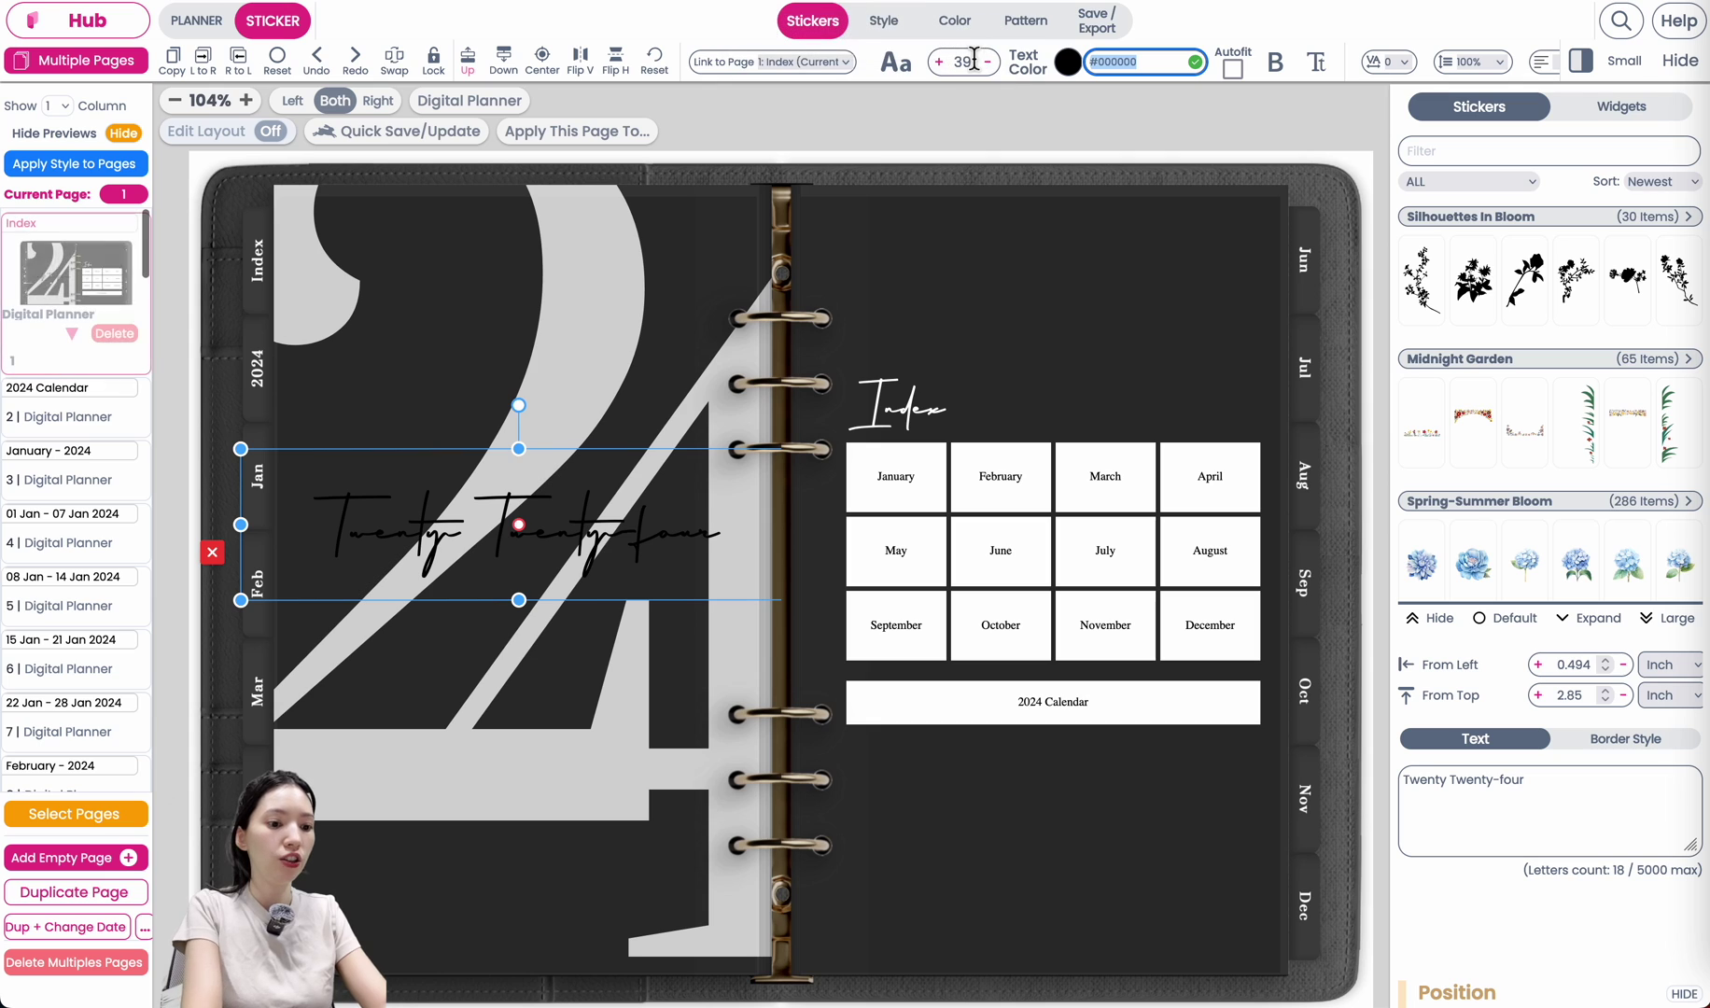
text(#FFFFFF)
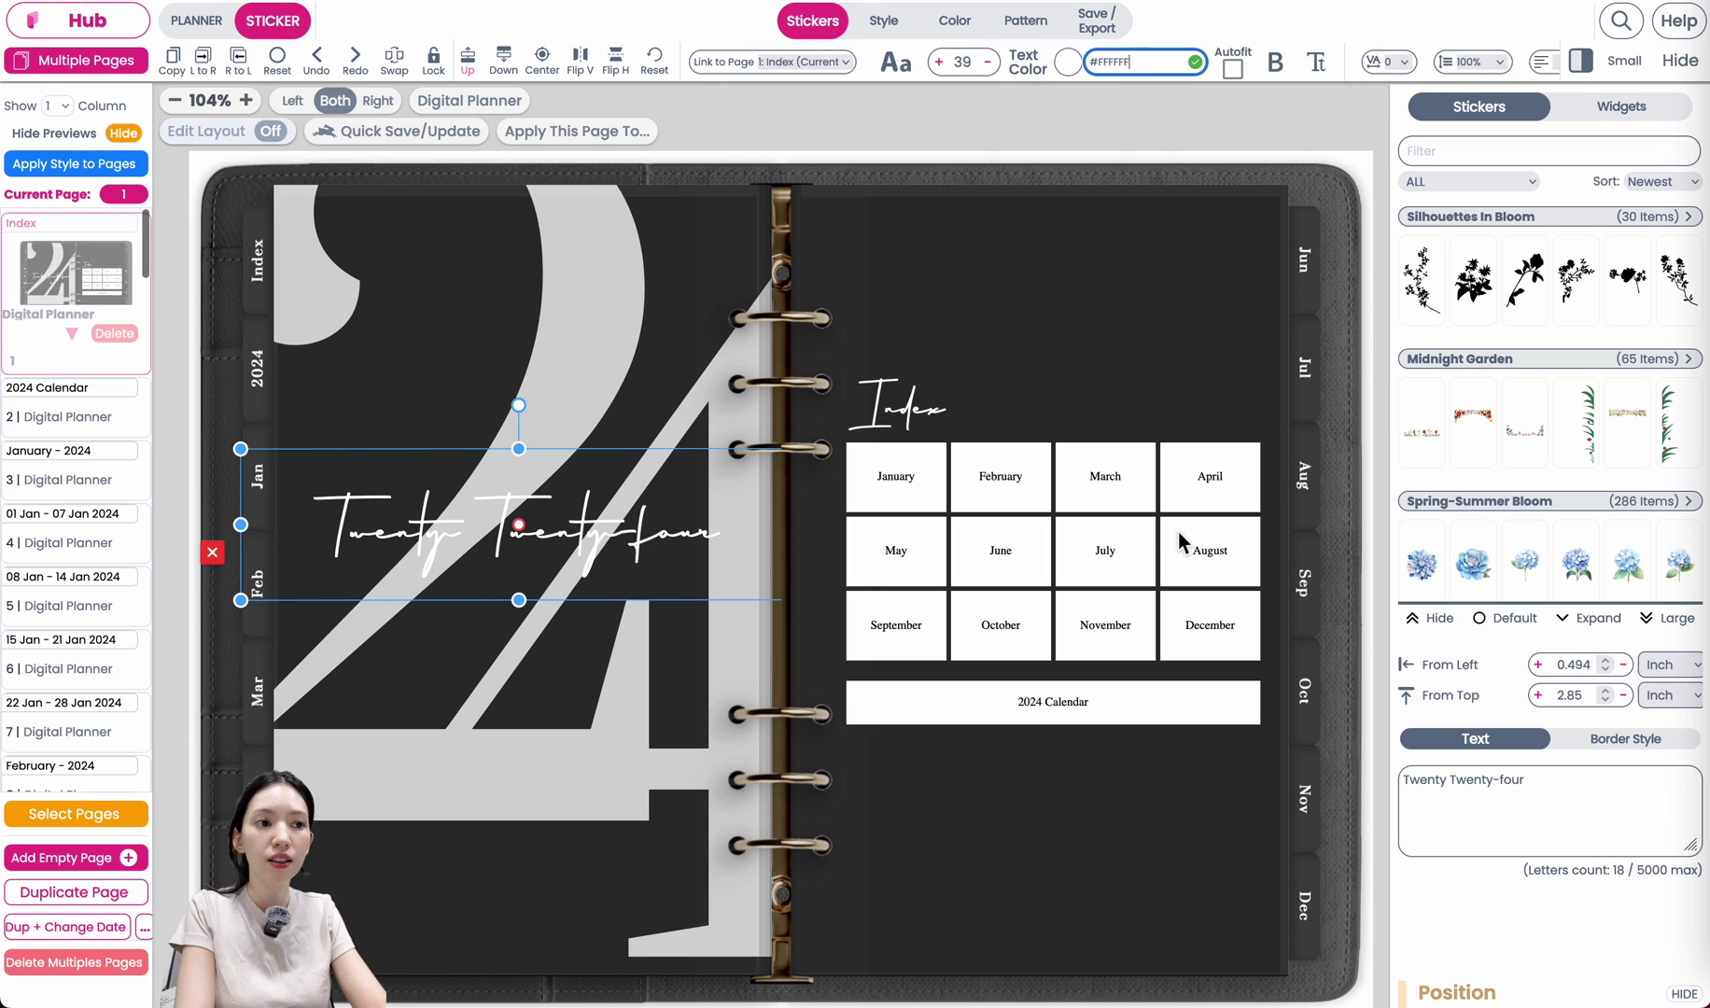
Open the 2024 Calendar page and make the January through April monthly calendar widgets transparent.
click(91, 428)
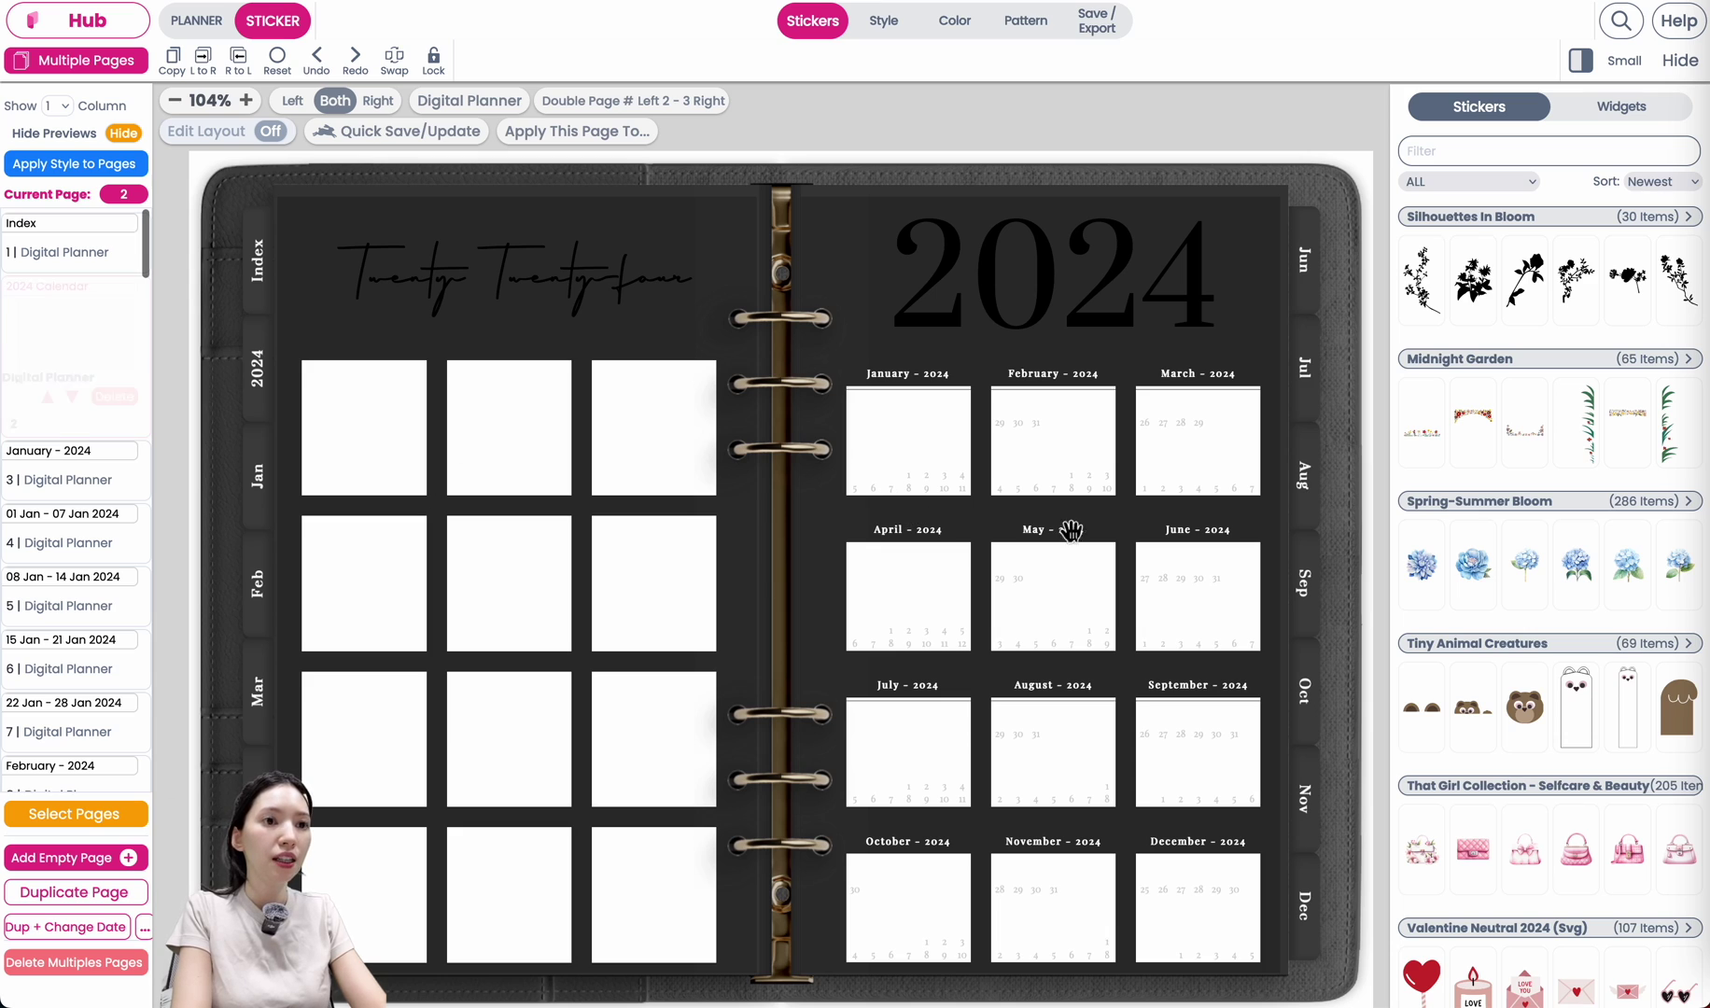
click(919, 448)
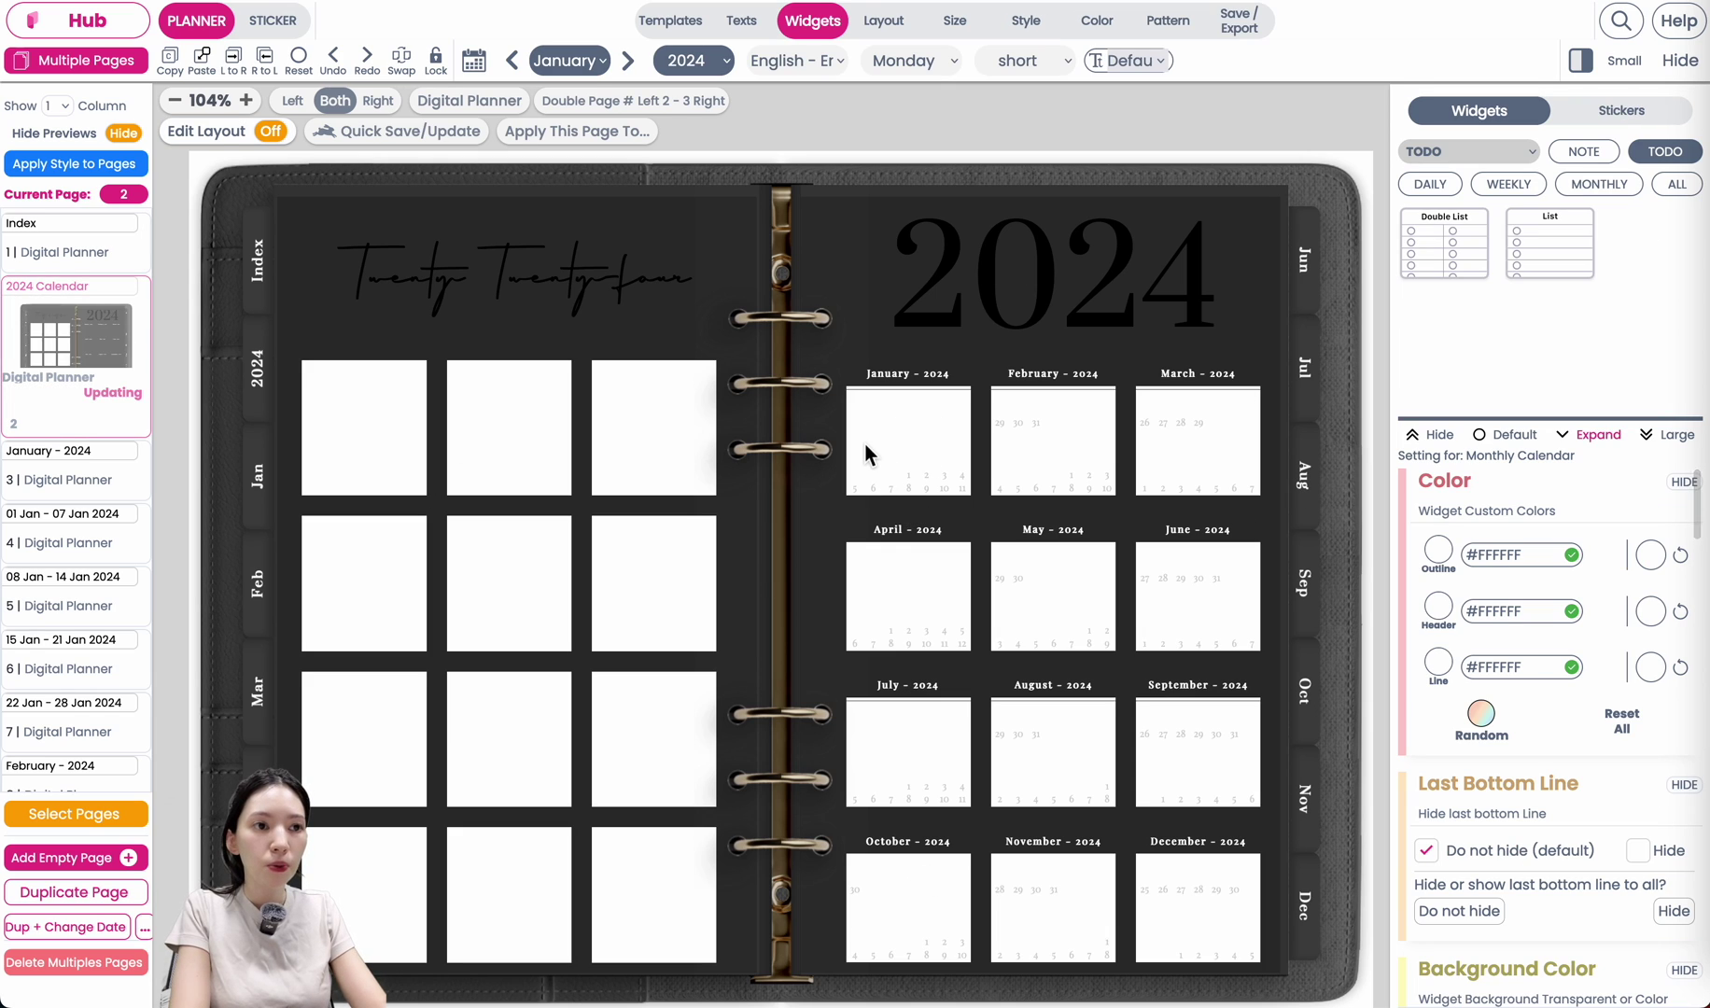
click(925, 465)
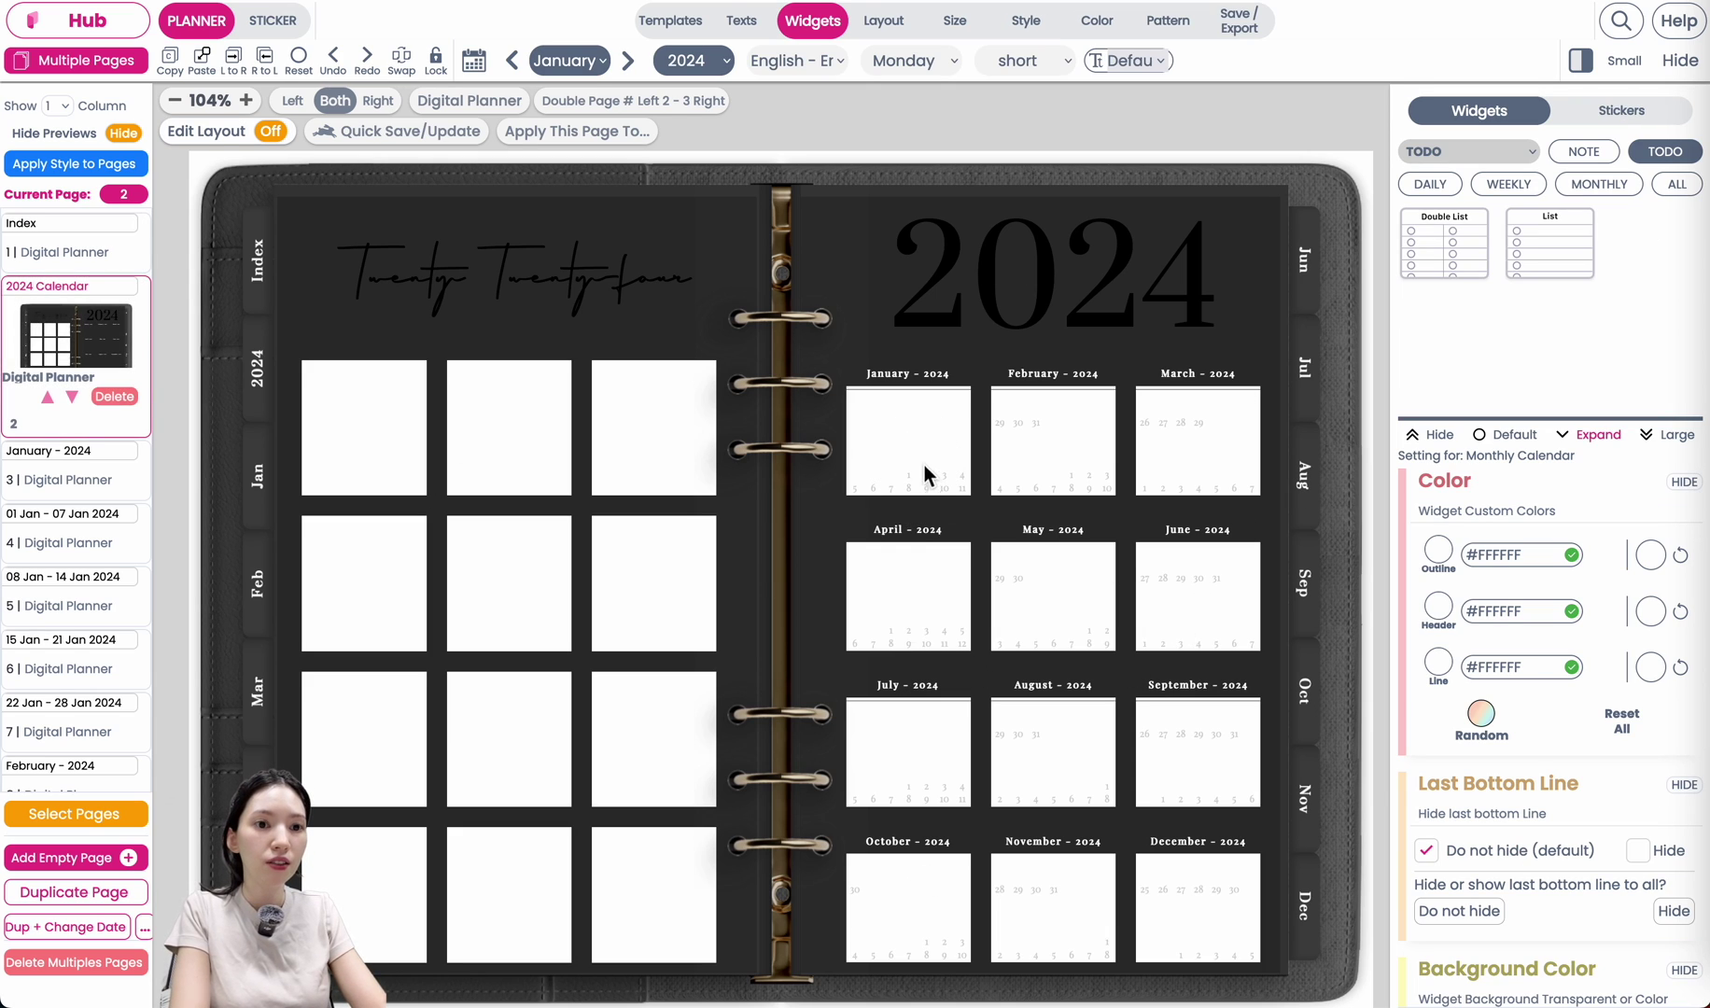
scroll(1481, 740, down, 5)
click(1538, 590)
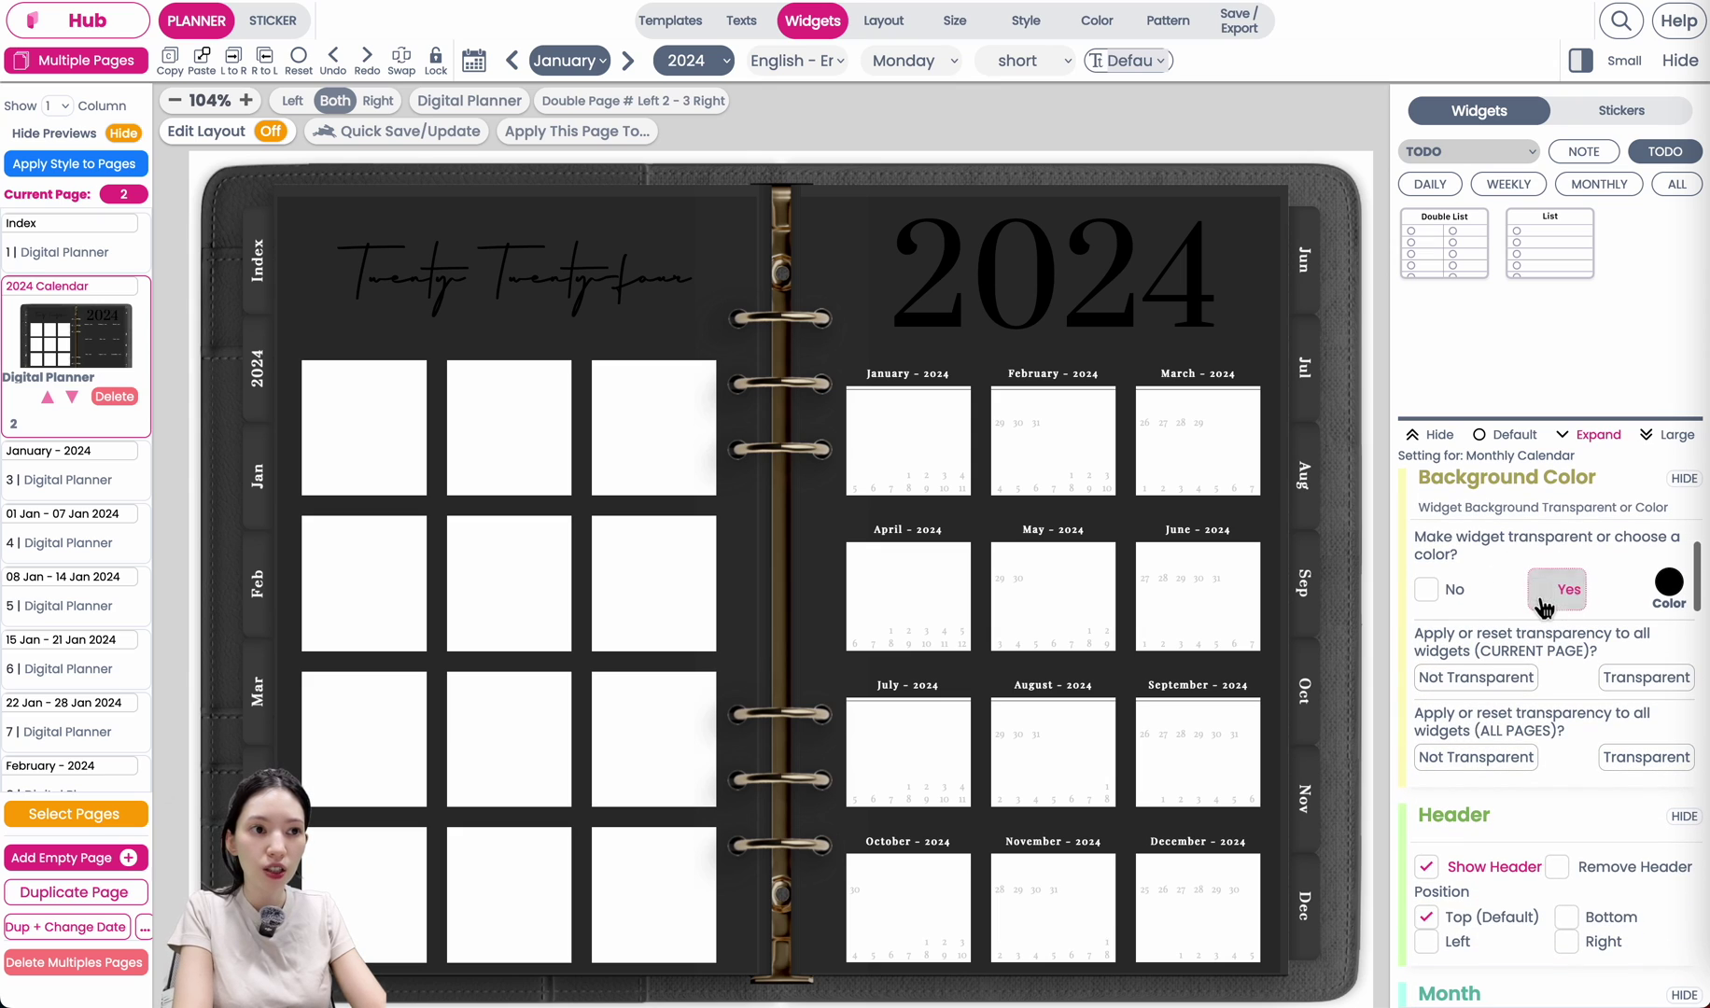
click(1086, 476)
scroll(1548, 634, down, 5)
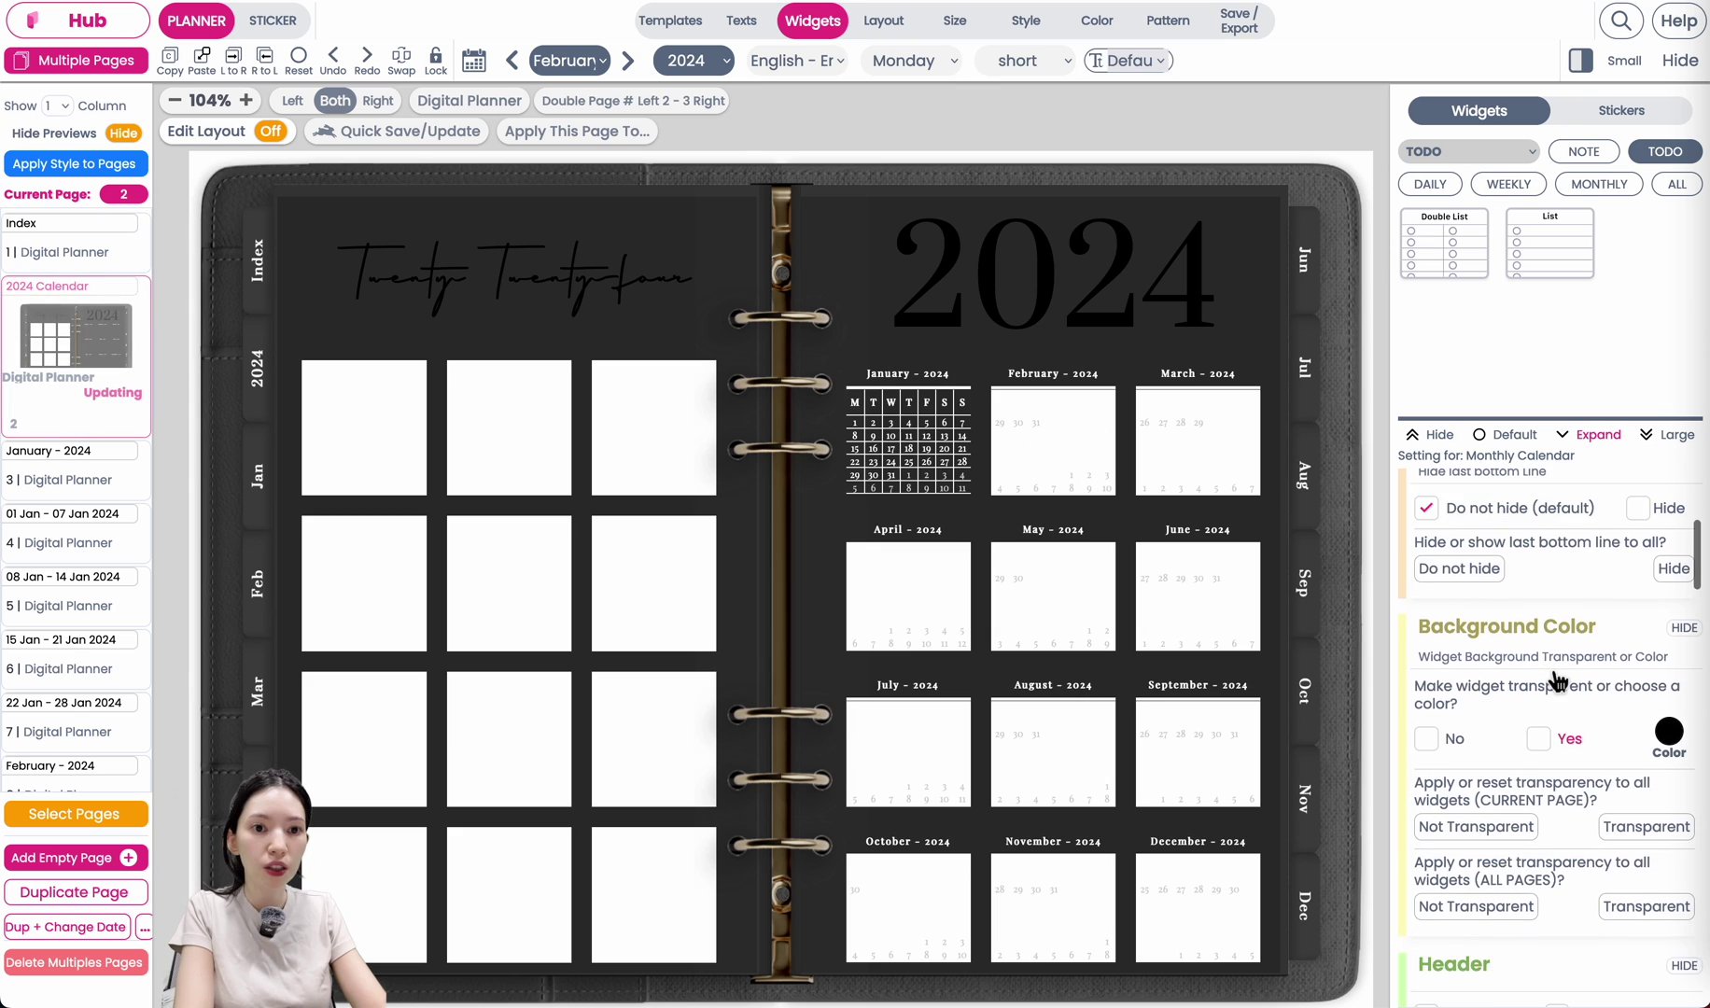
click(1538, 594)
Make the backgrounds of the May through December monthly calendar widgets on the 2024 Calendar page transparent.
scroll(1584, 656, down, 5)
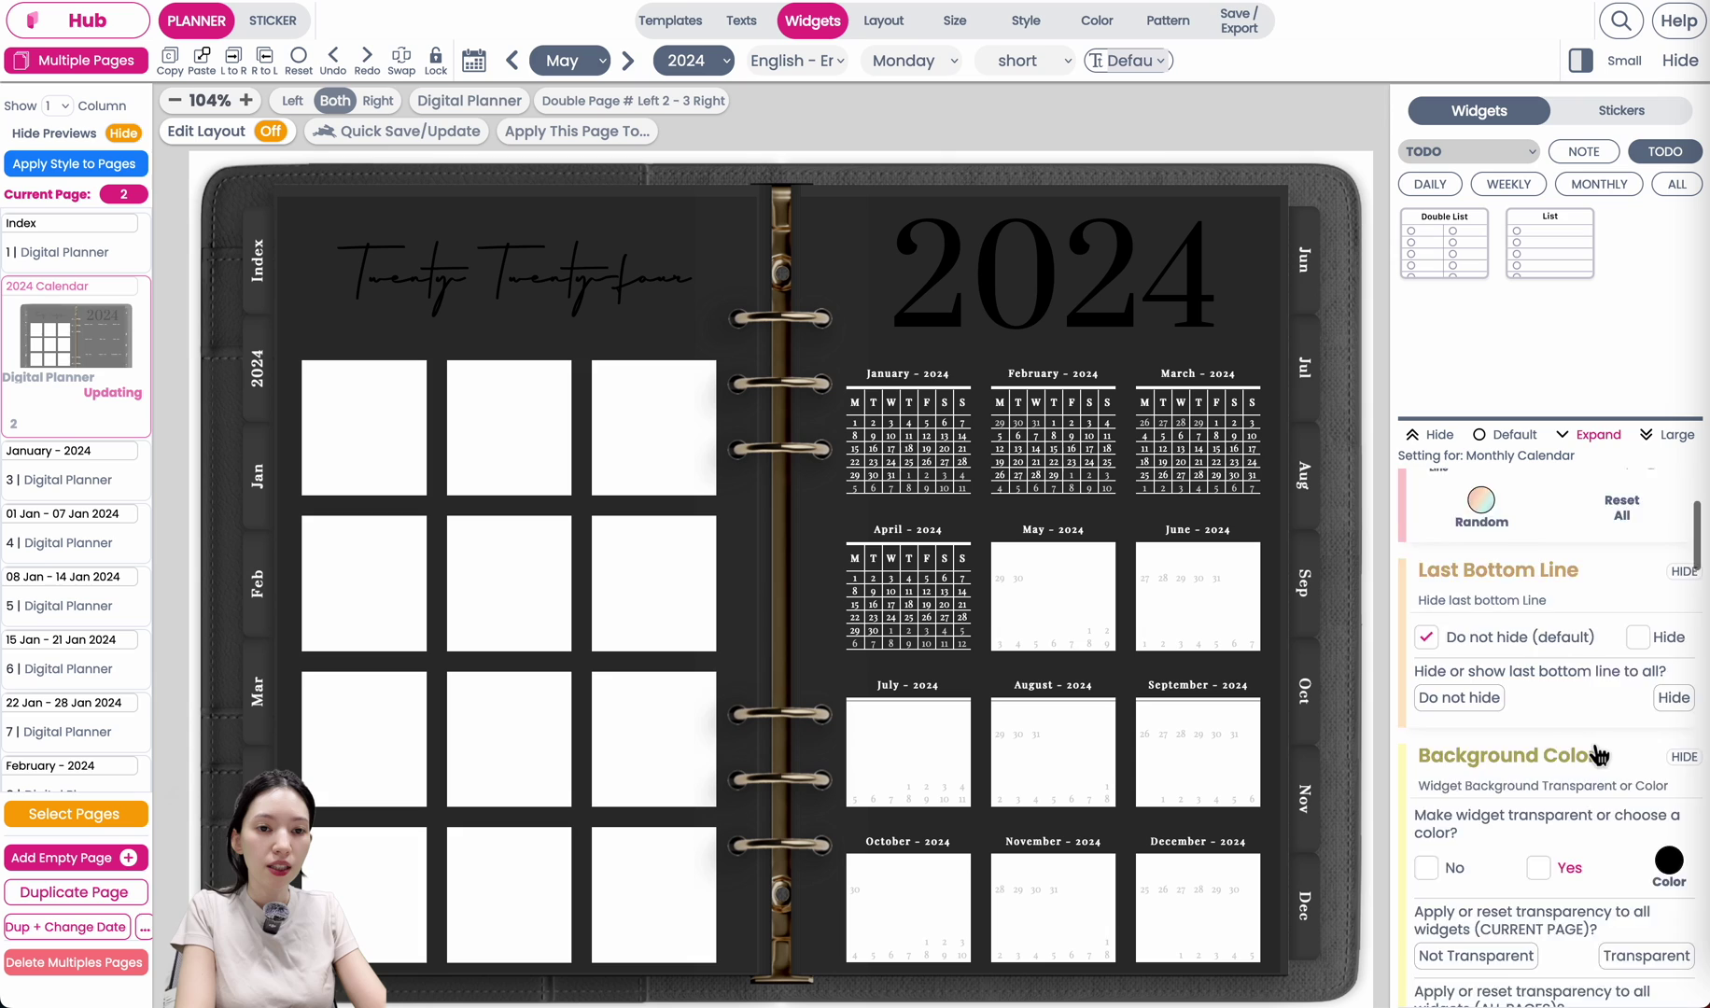
click(1538, 597)
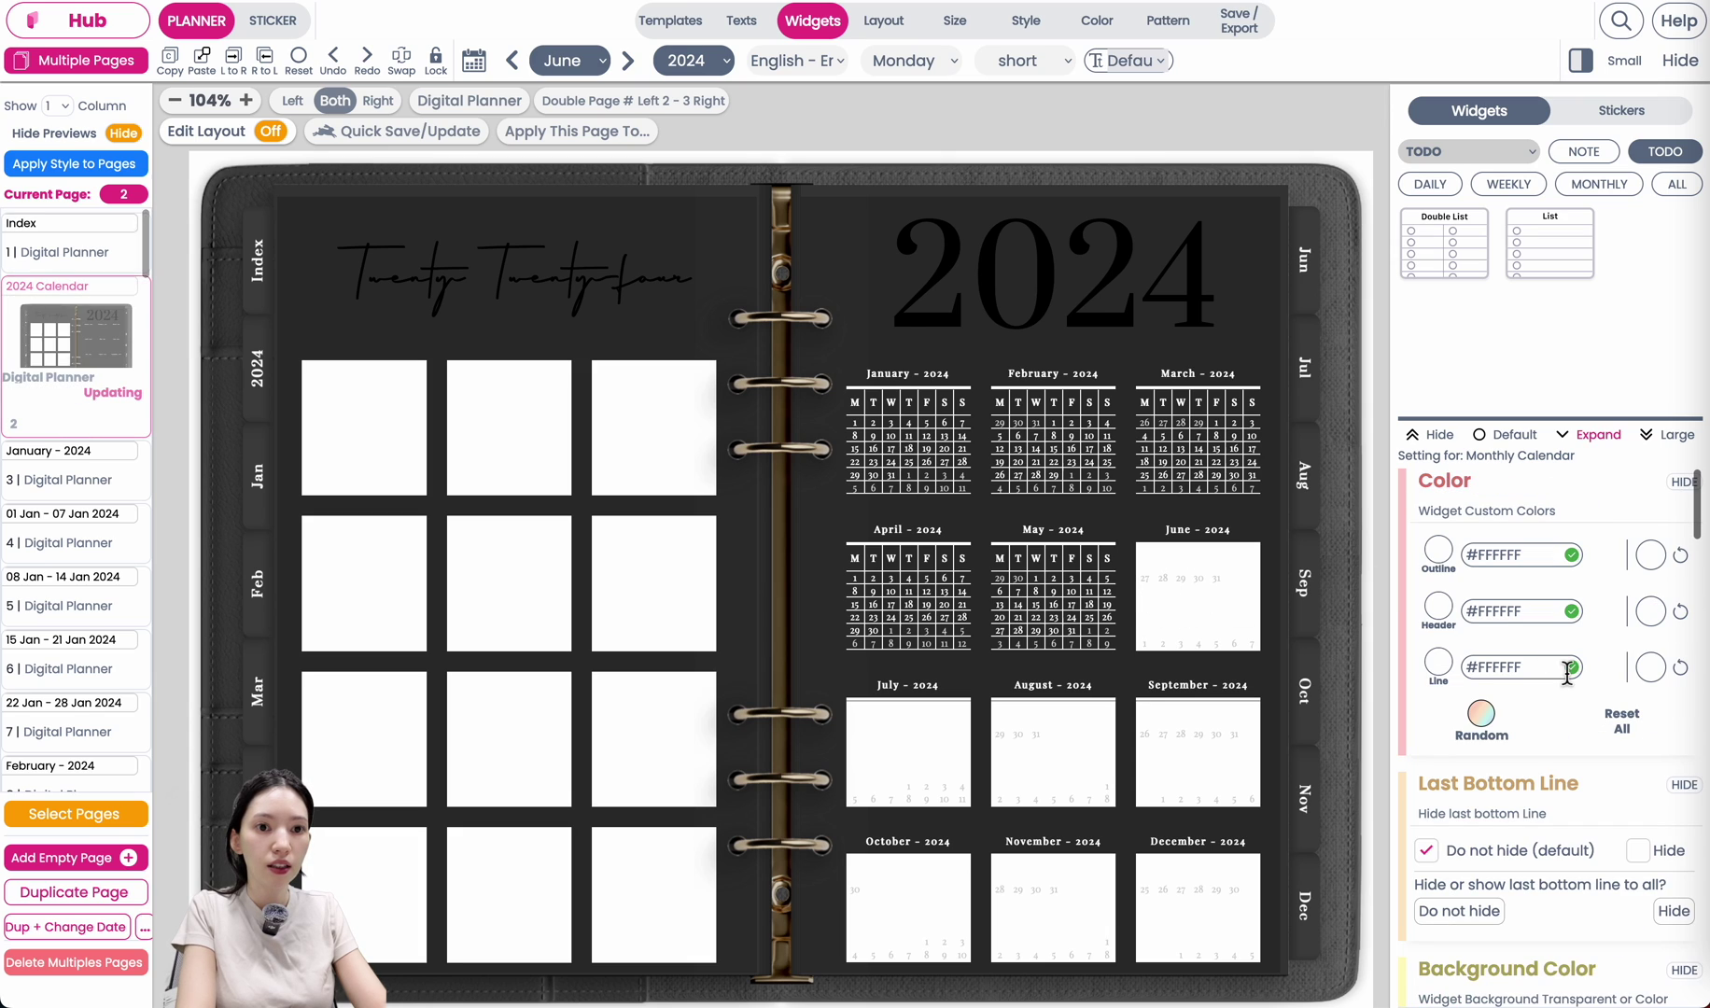
scroll(1567, 672, down, 4)
click(1538, 757)
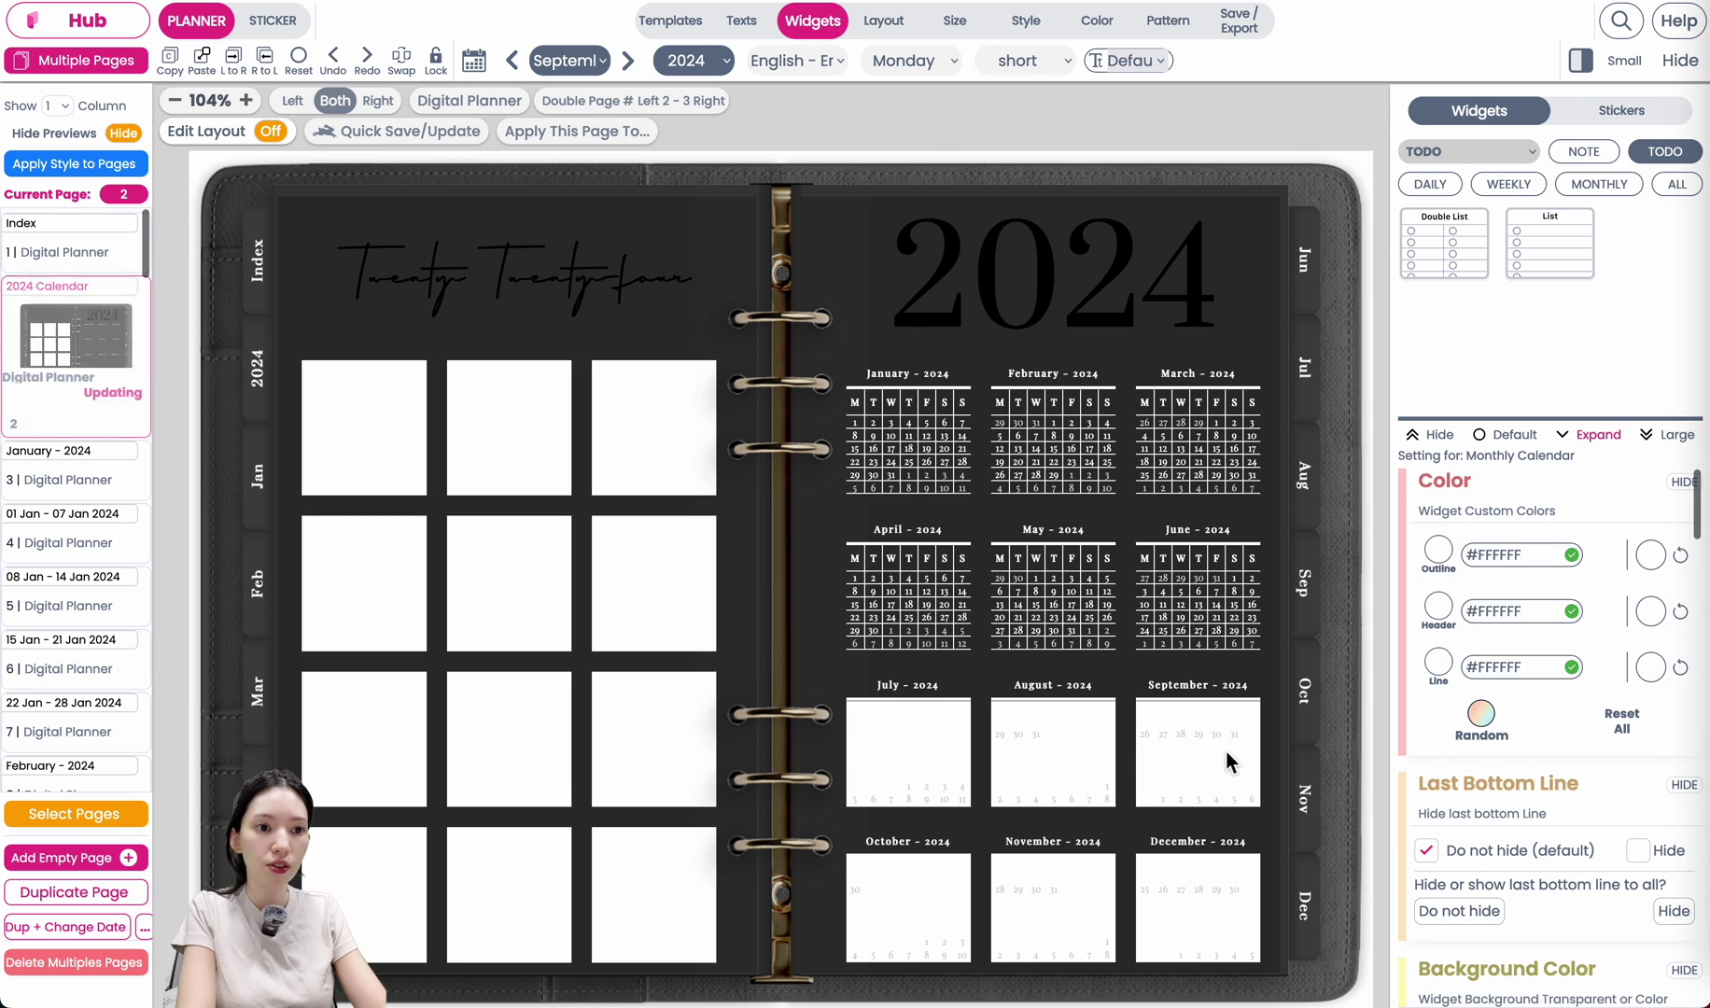
scroll(1449, 804, down, 5)
click(1545, 588)
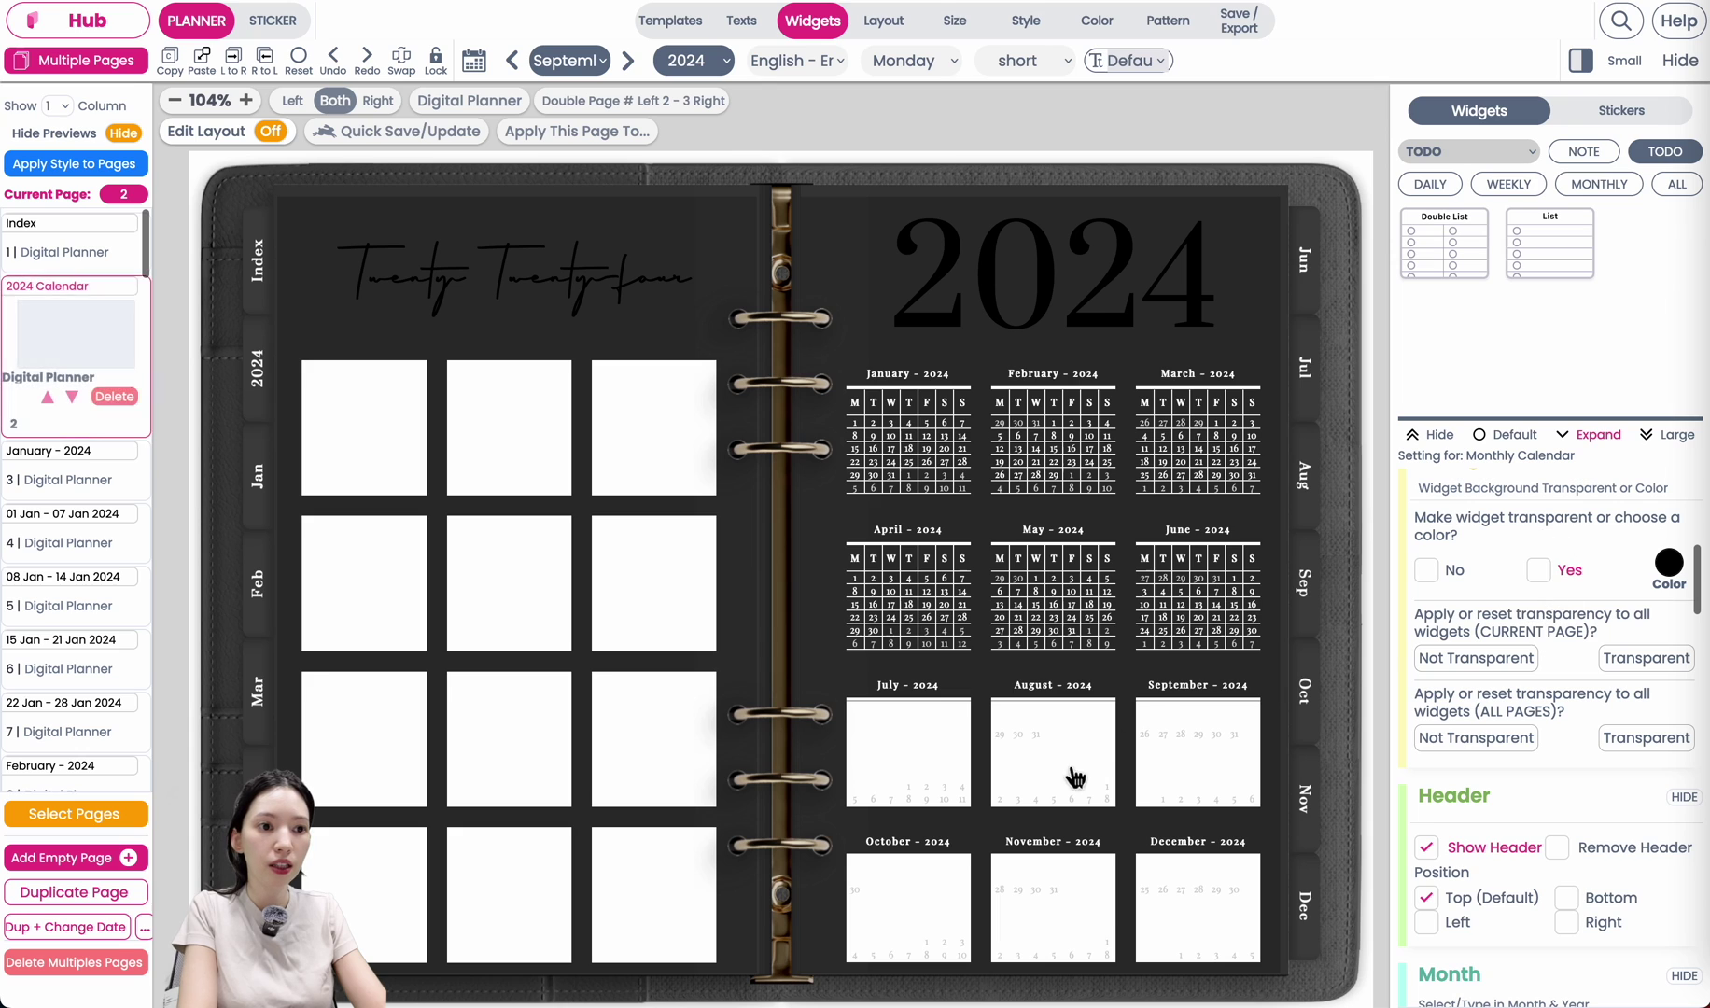
scroll(1544, 672, down, 5)
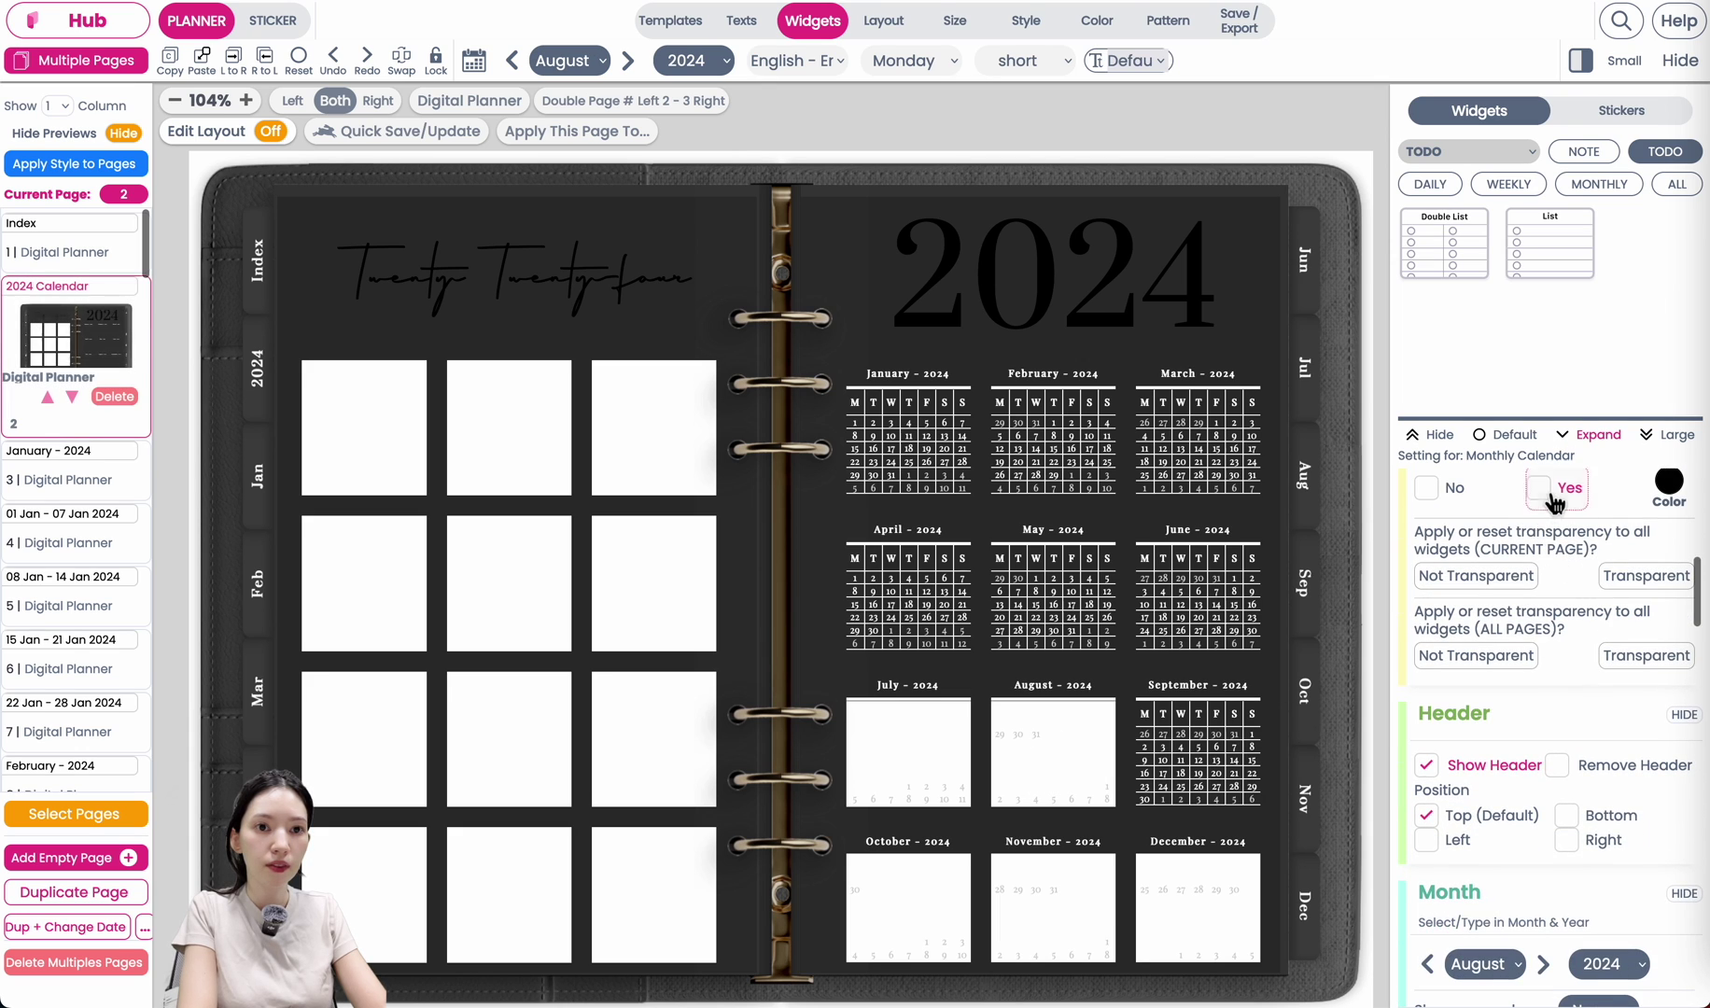
click(1538, 488)
scroll(1493, 653, down, 5)
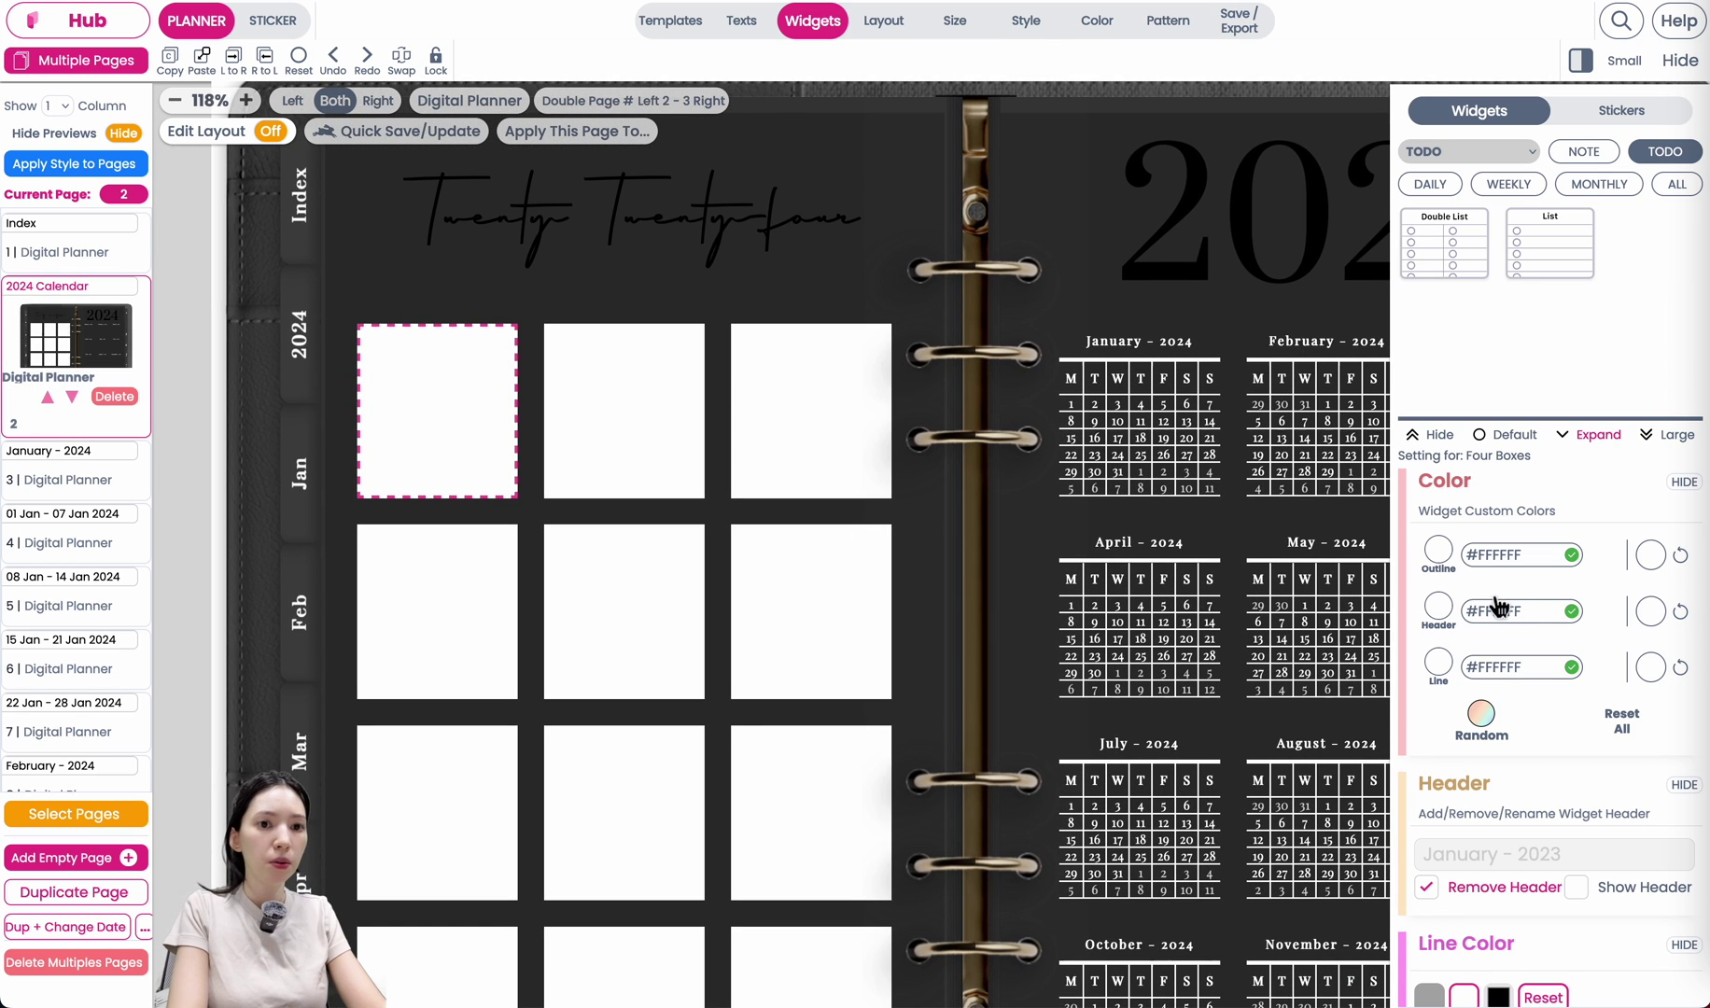
Set the header color of the first box widget on the 2024 Calendar page to gray #8B8B8B.
click(1438, 608)
click(821, 265)
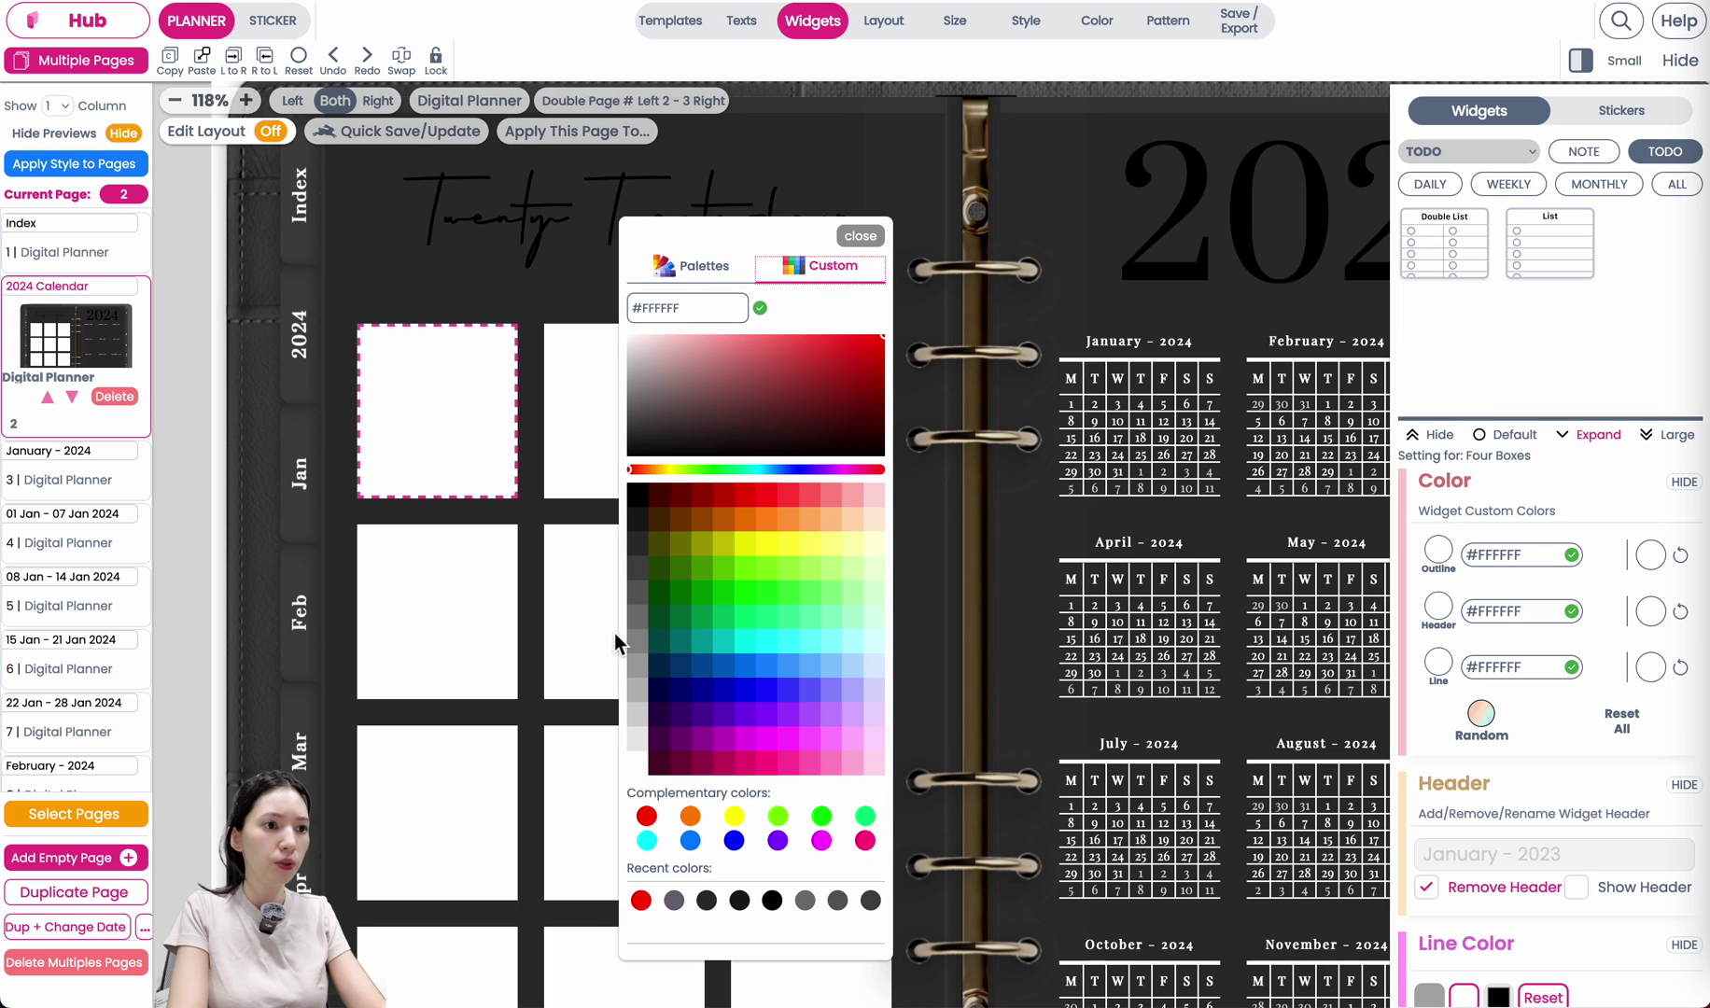
click(638, 664)
click(638, 641)
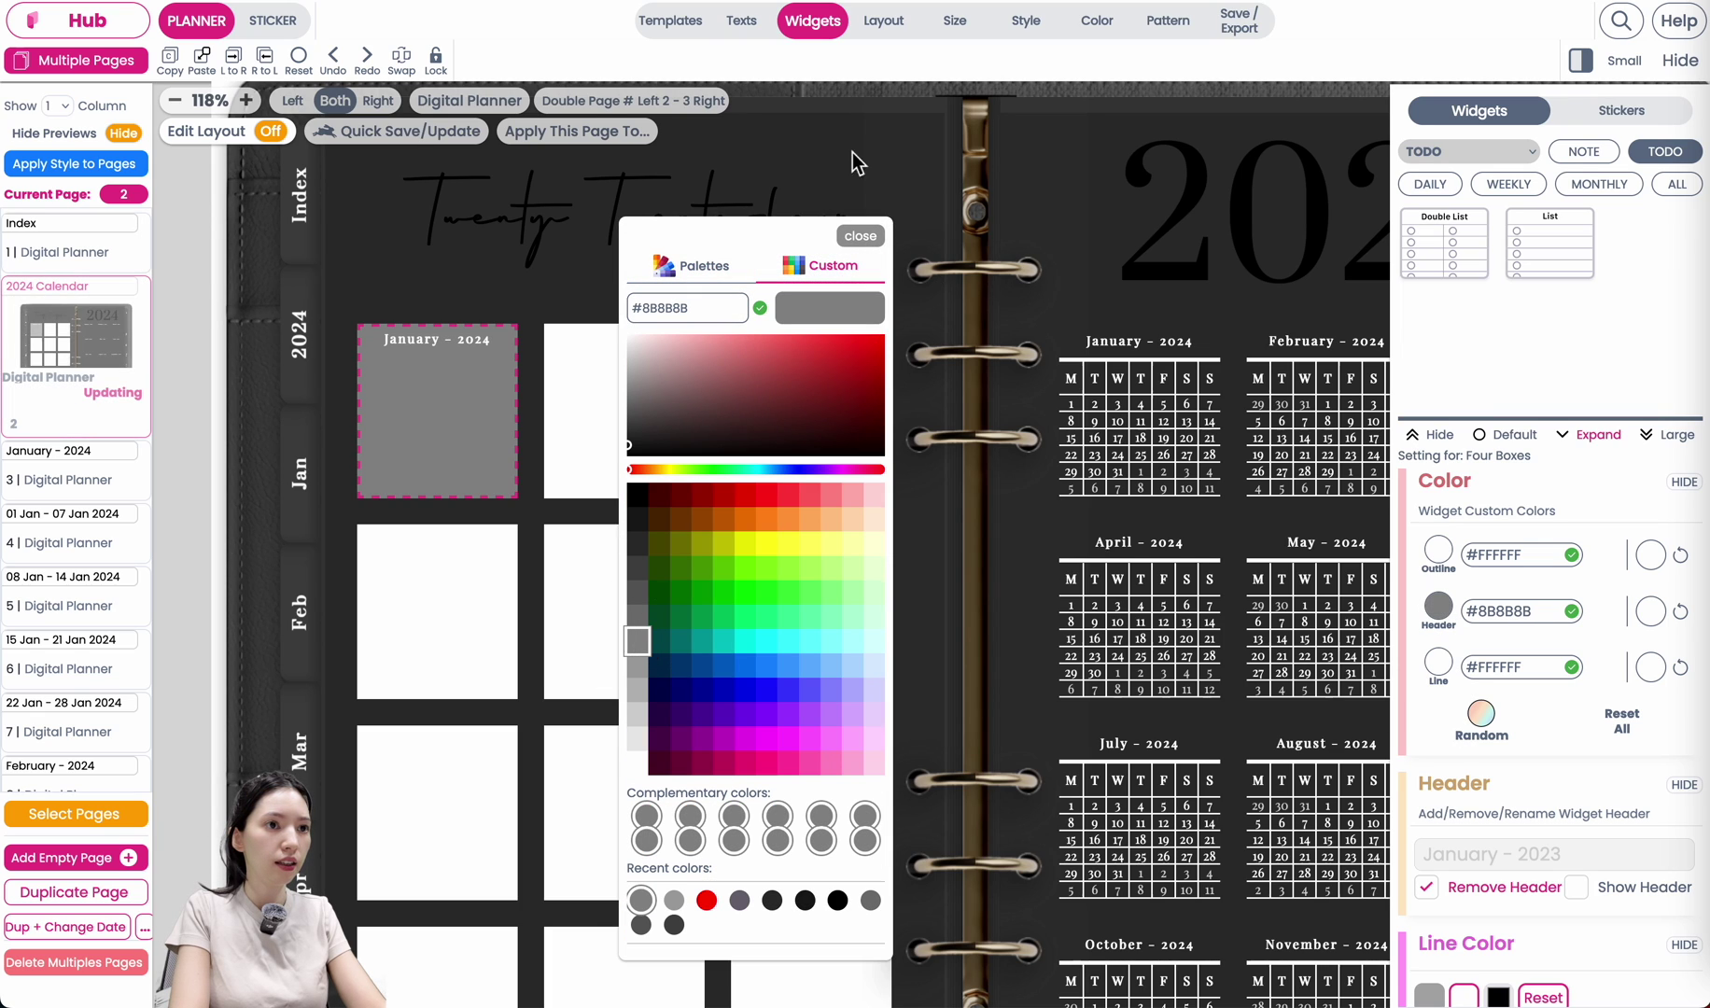
click(862, 241)
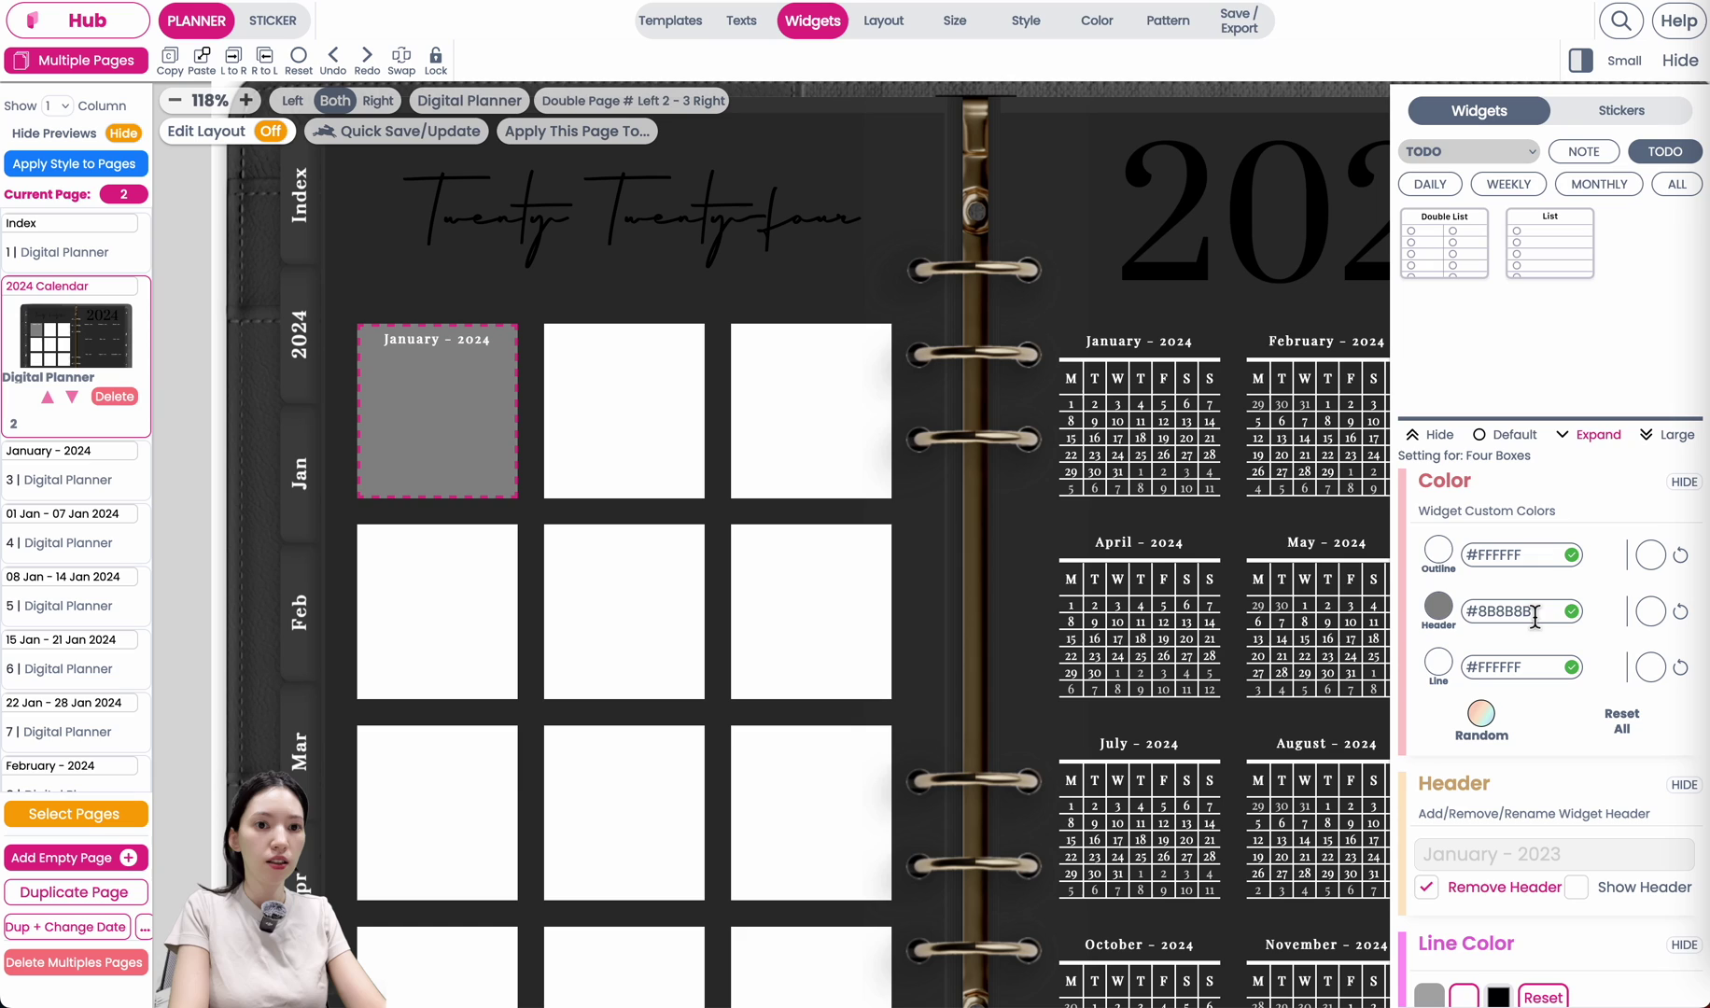
Copy the January box's gray header color #8B8B8B to the February through December boxes.
drag(1559, 612, 1145, 617)
key(ctrl+c)
click(656, 431)
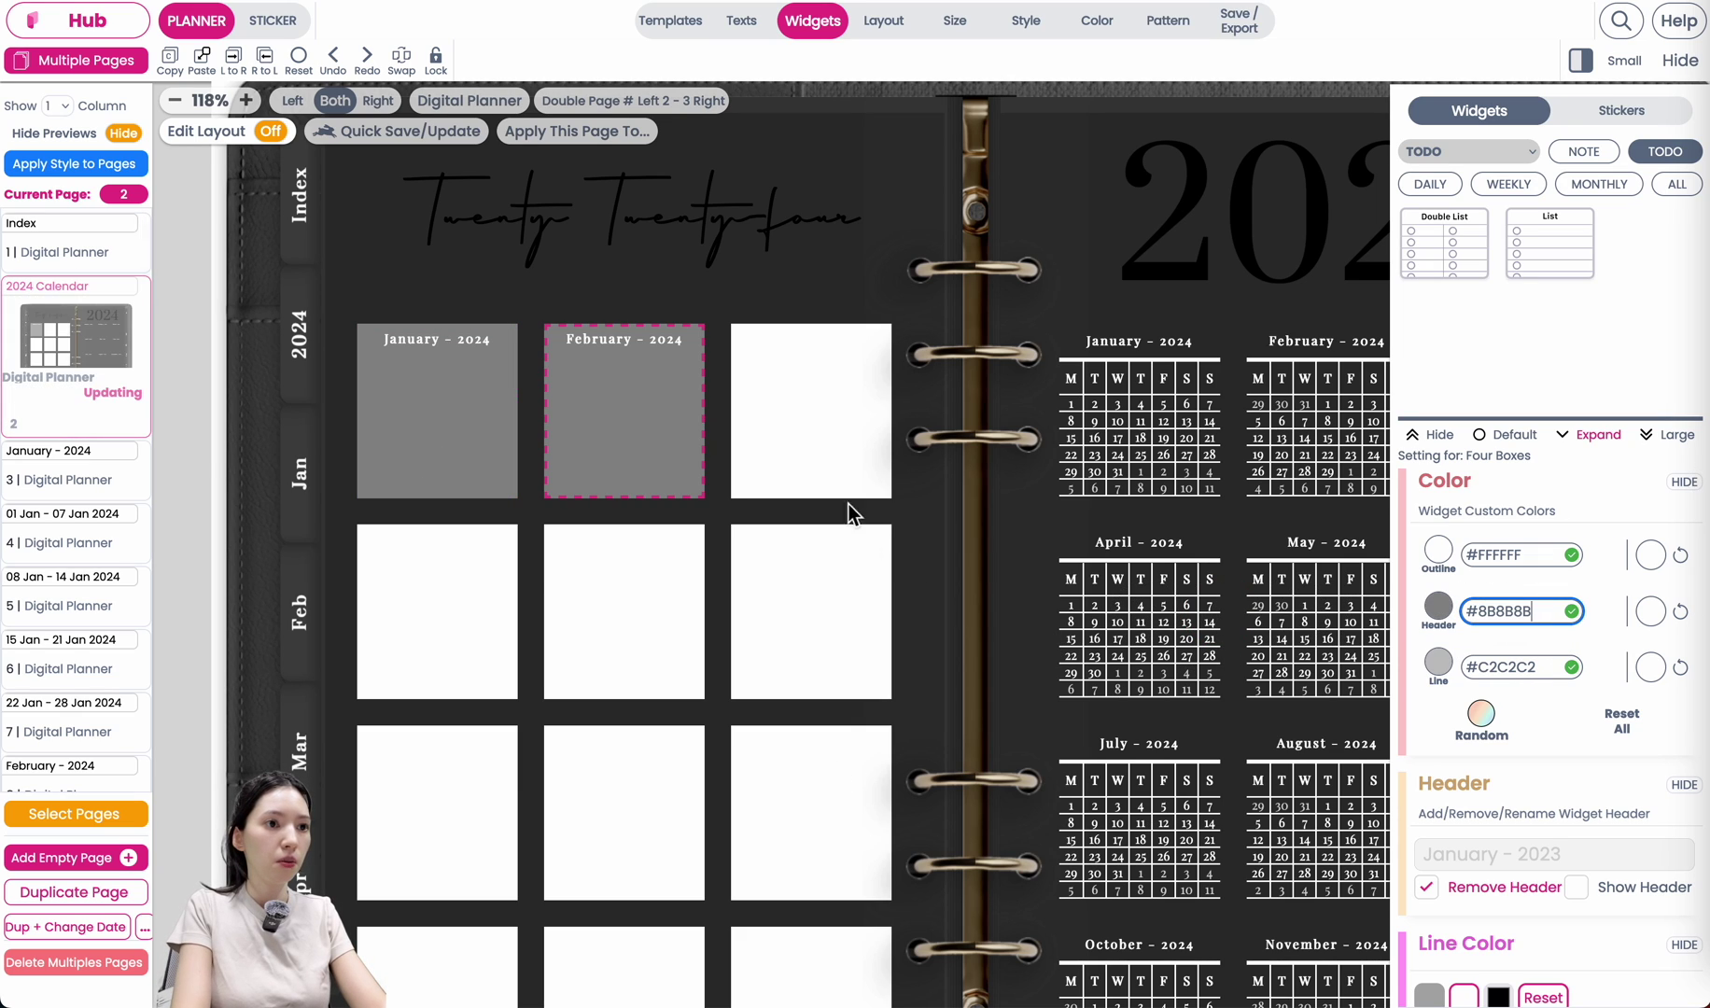
click(817, 379)
key(ctrl+v)
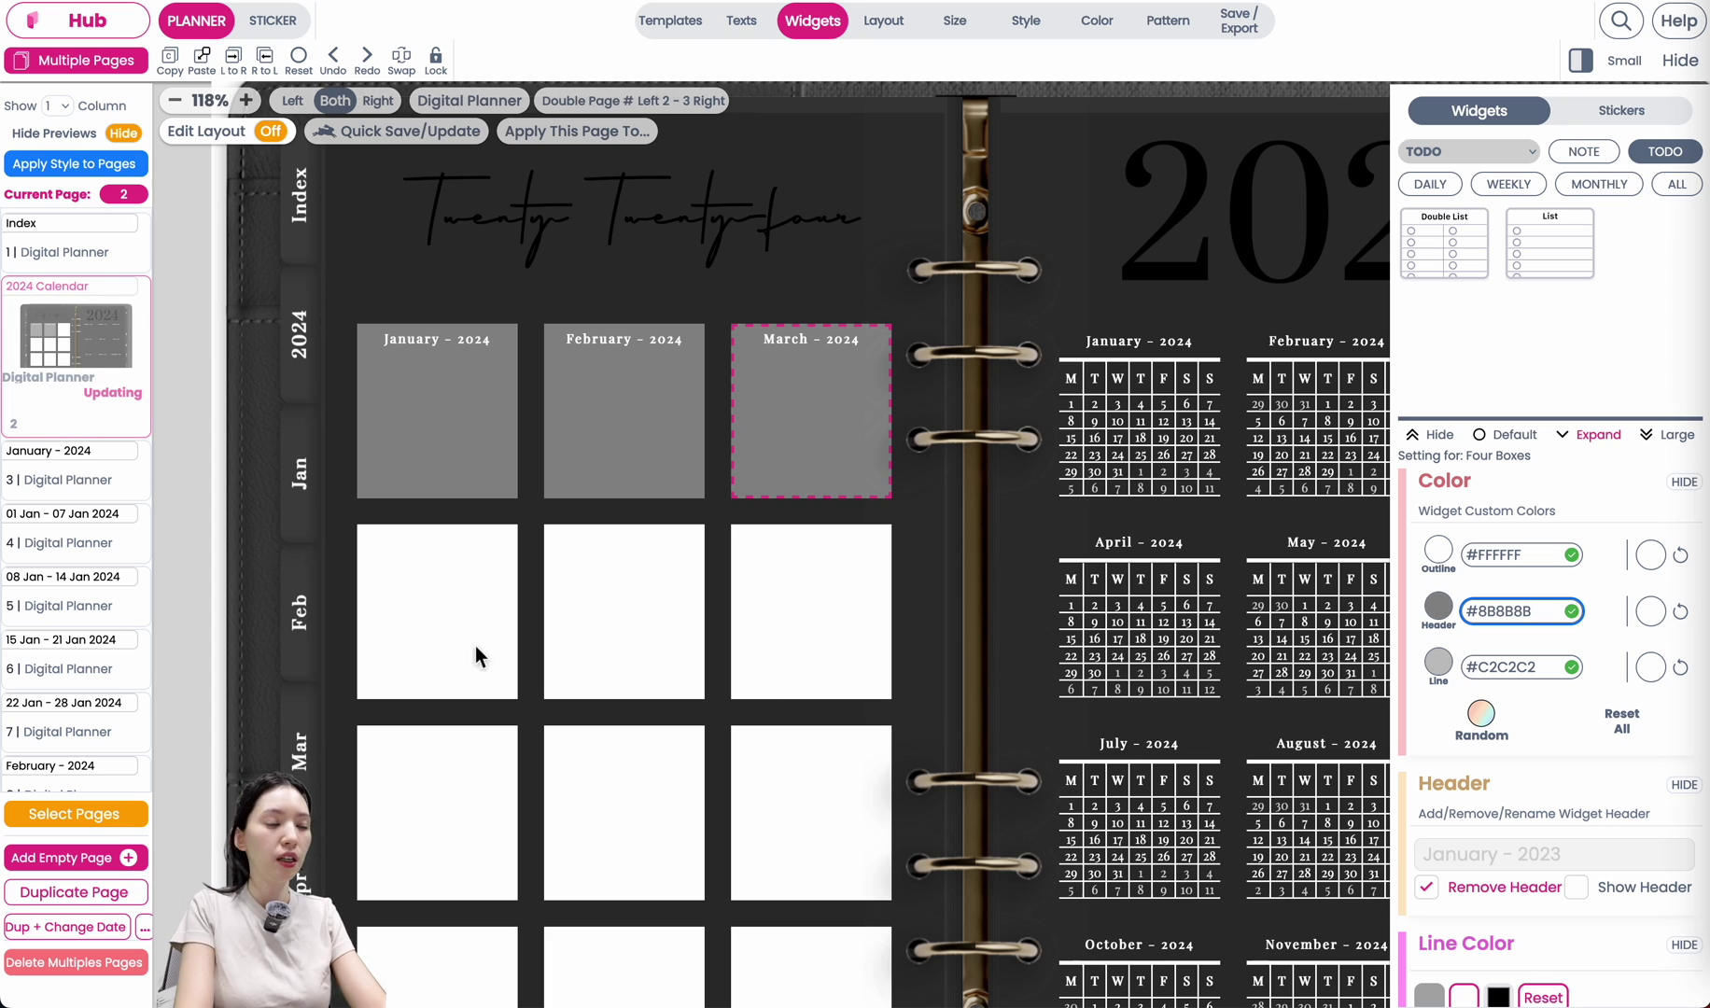
click(378, 576)
key(ctrl+v)
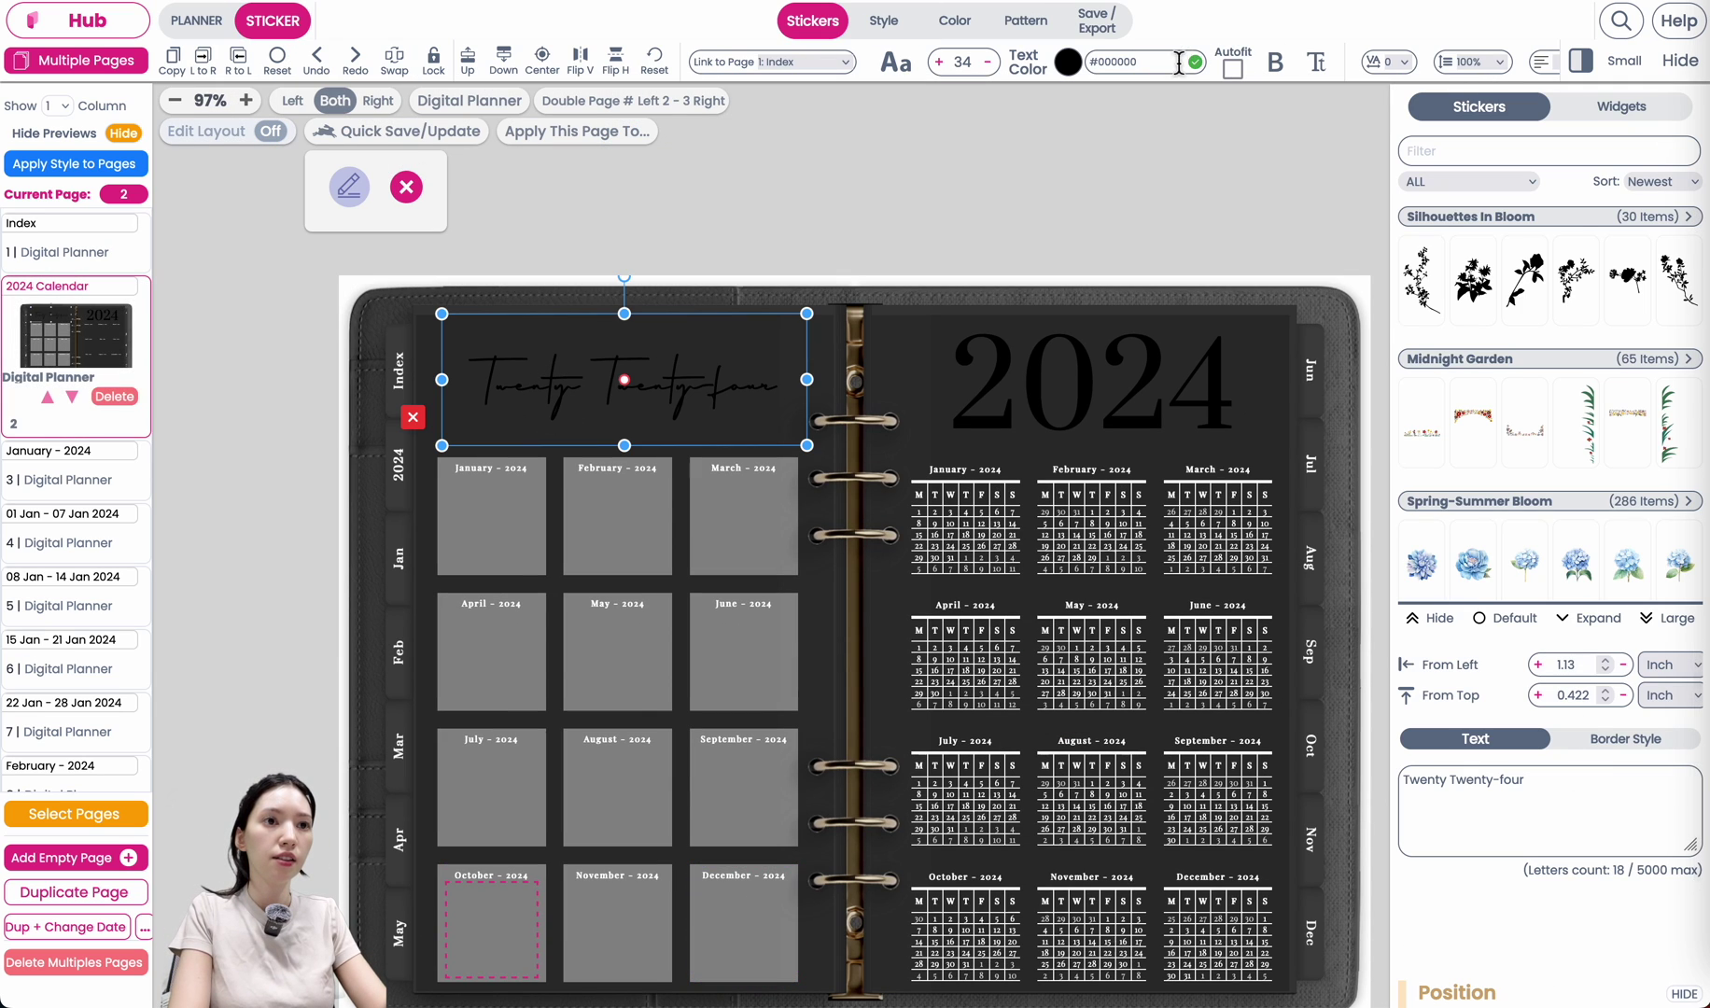
Recolor the "Twenty Twenty-four" and "2024" title stickers on the 2024 Calendar page to white.
click(1139, 61)
text(White)
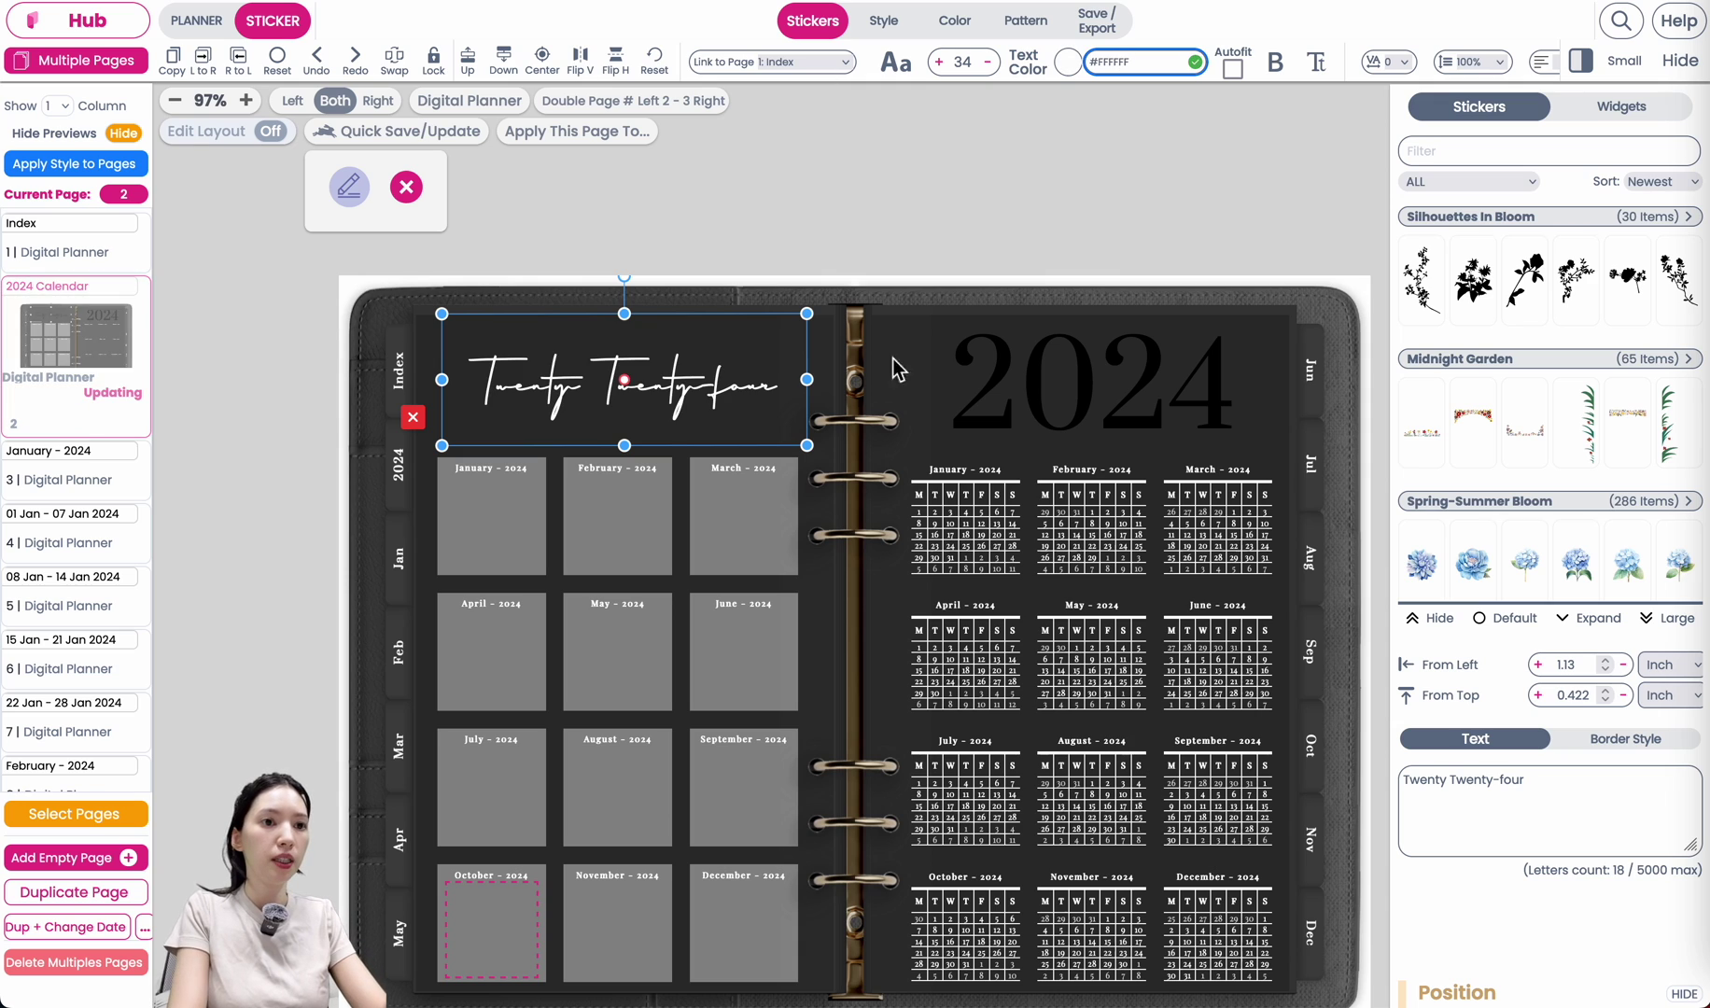
click(1059, 324)
click(1138, 62)
text(white)
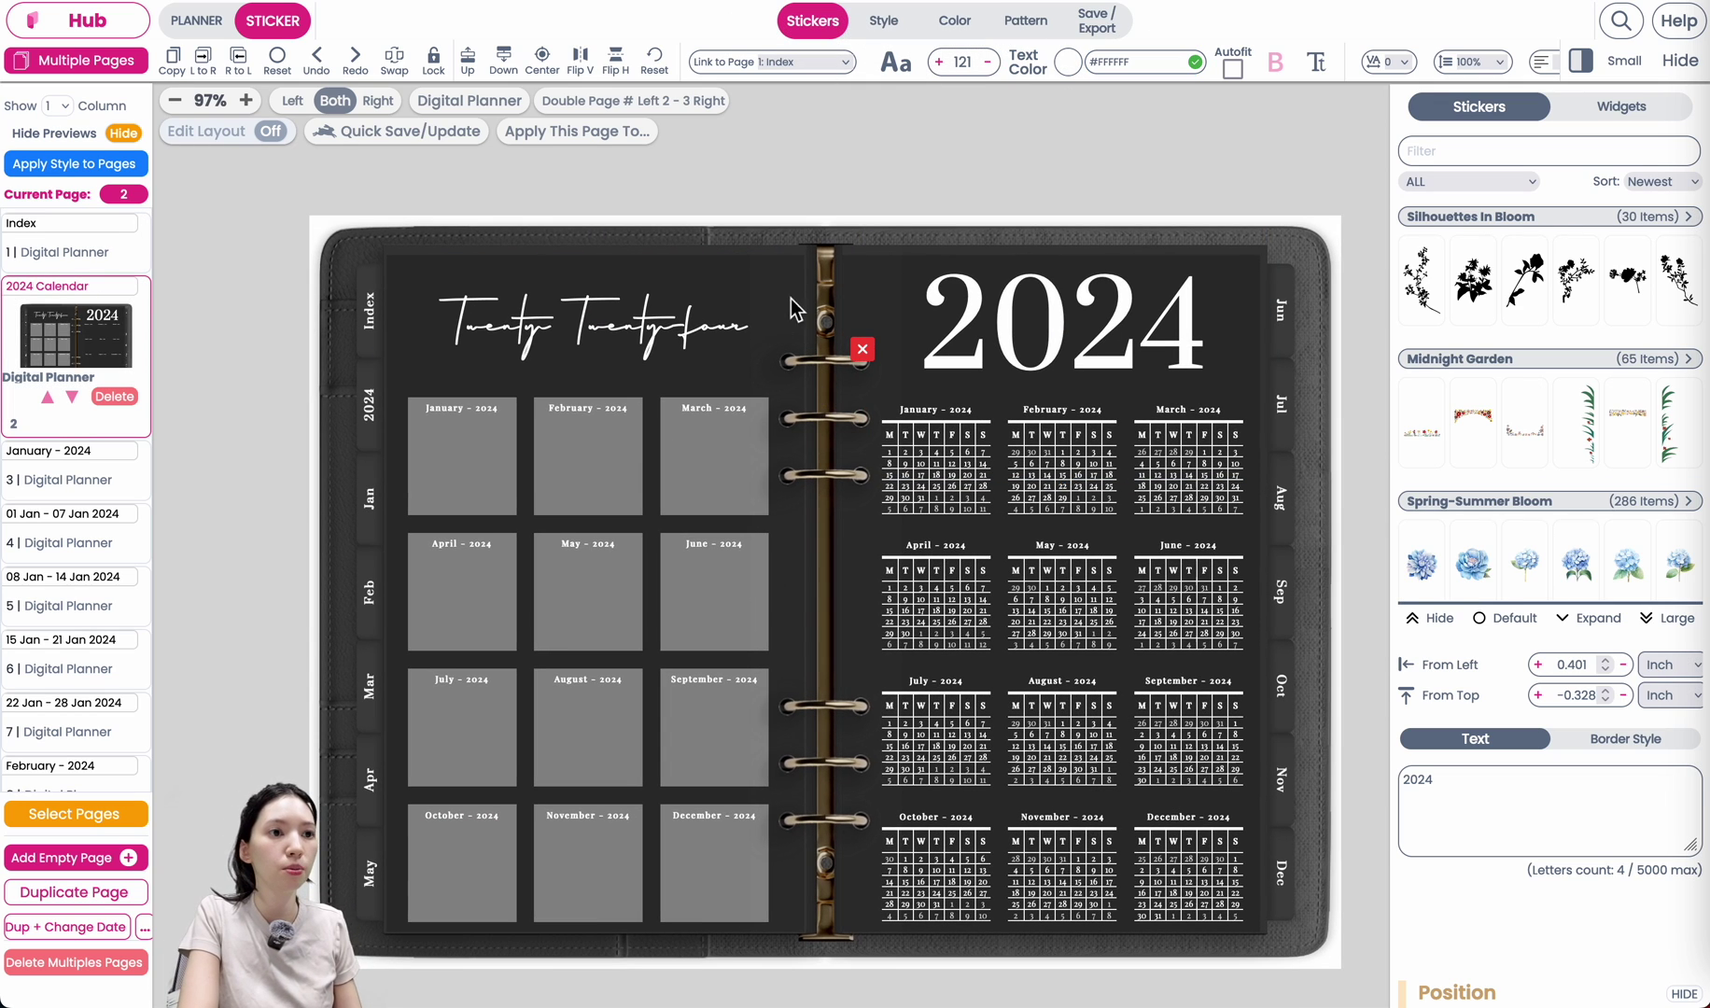
click(790, 300)
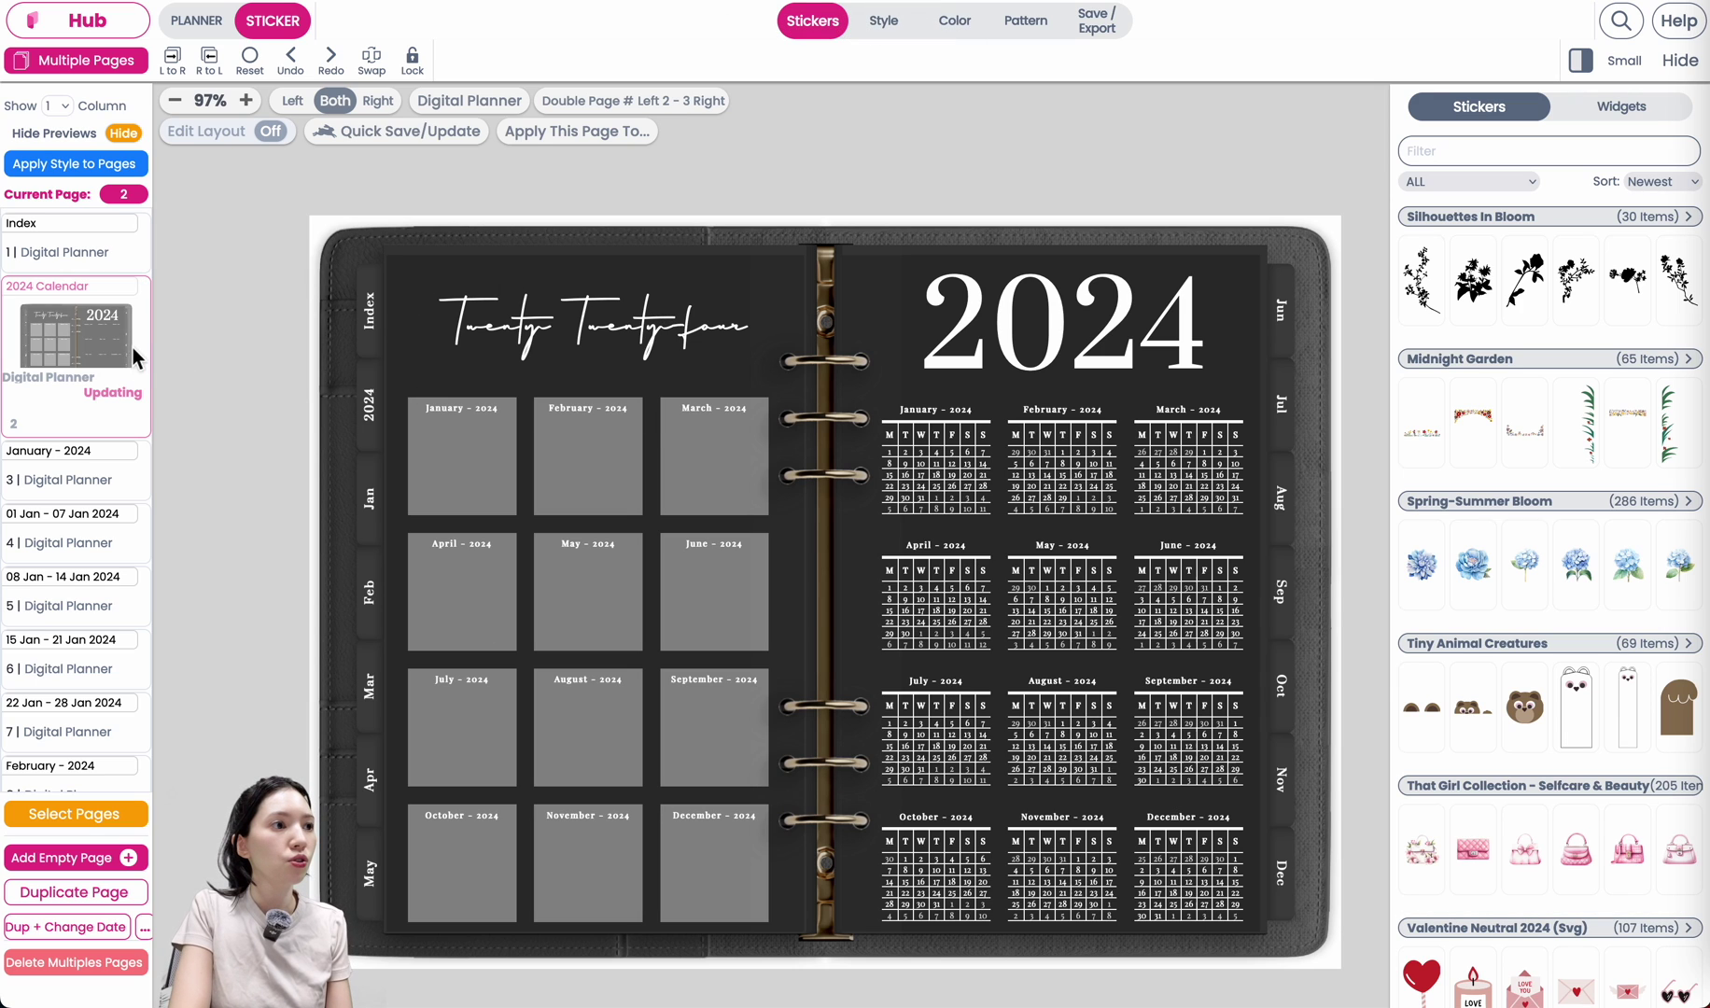
Review the Index page and the 23 Dec - 29 Dec 2024 weekly page.
click(84, 254)
scroll(96, 348, down, 5)
scroll(96, 349, down, 15)
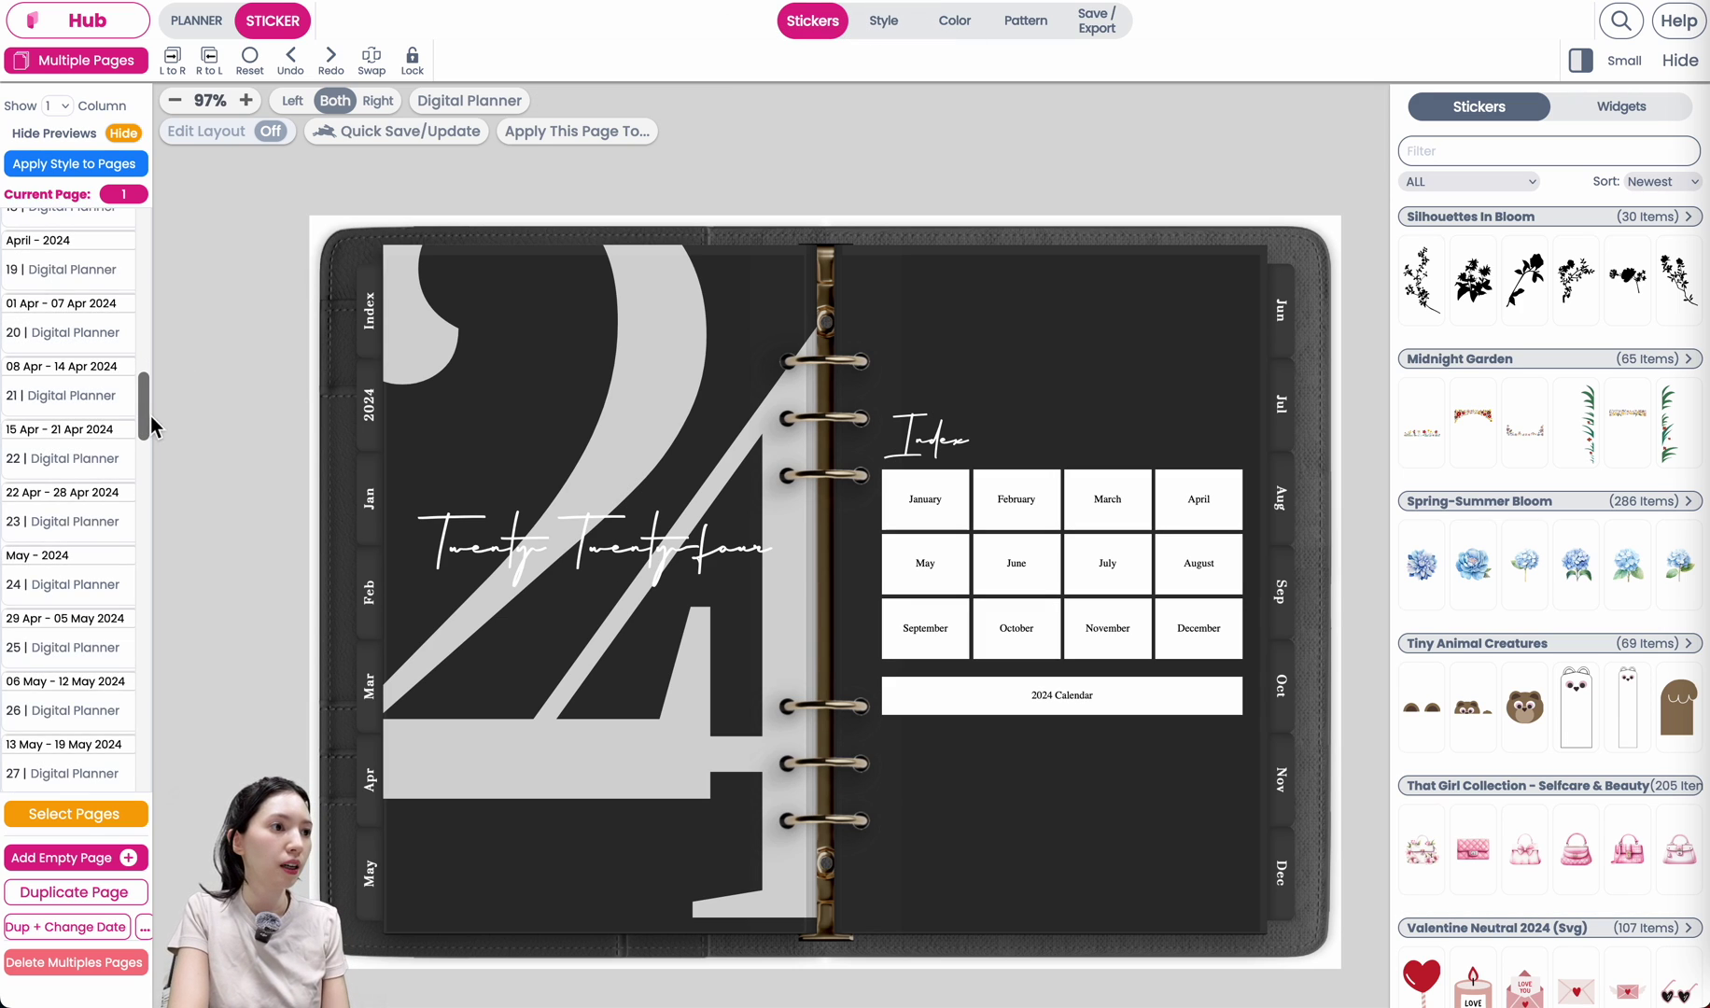
click(74, 780)
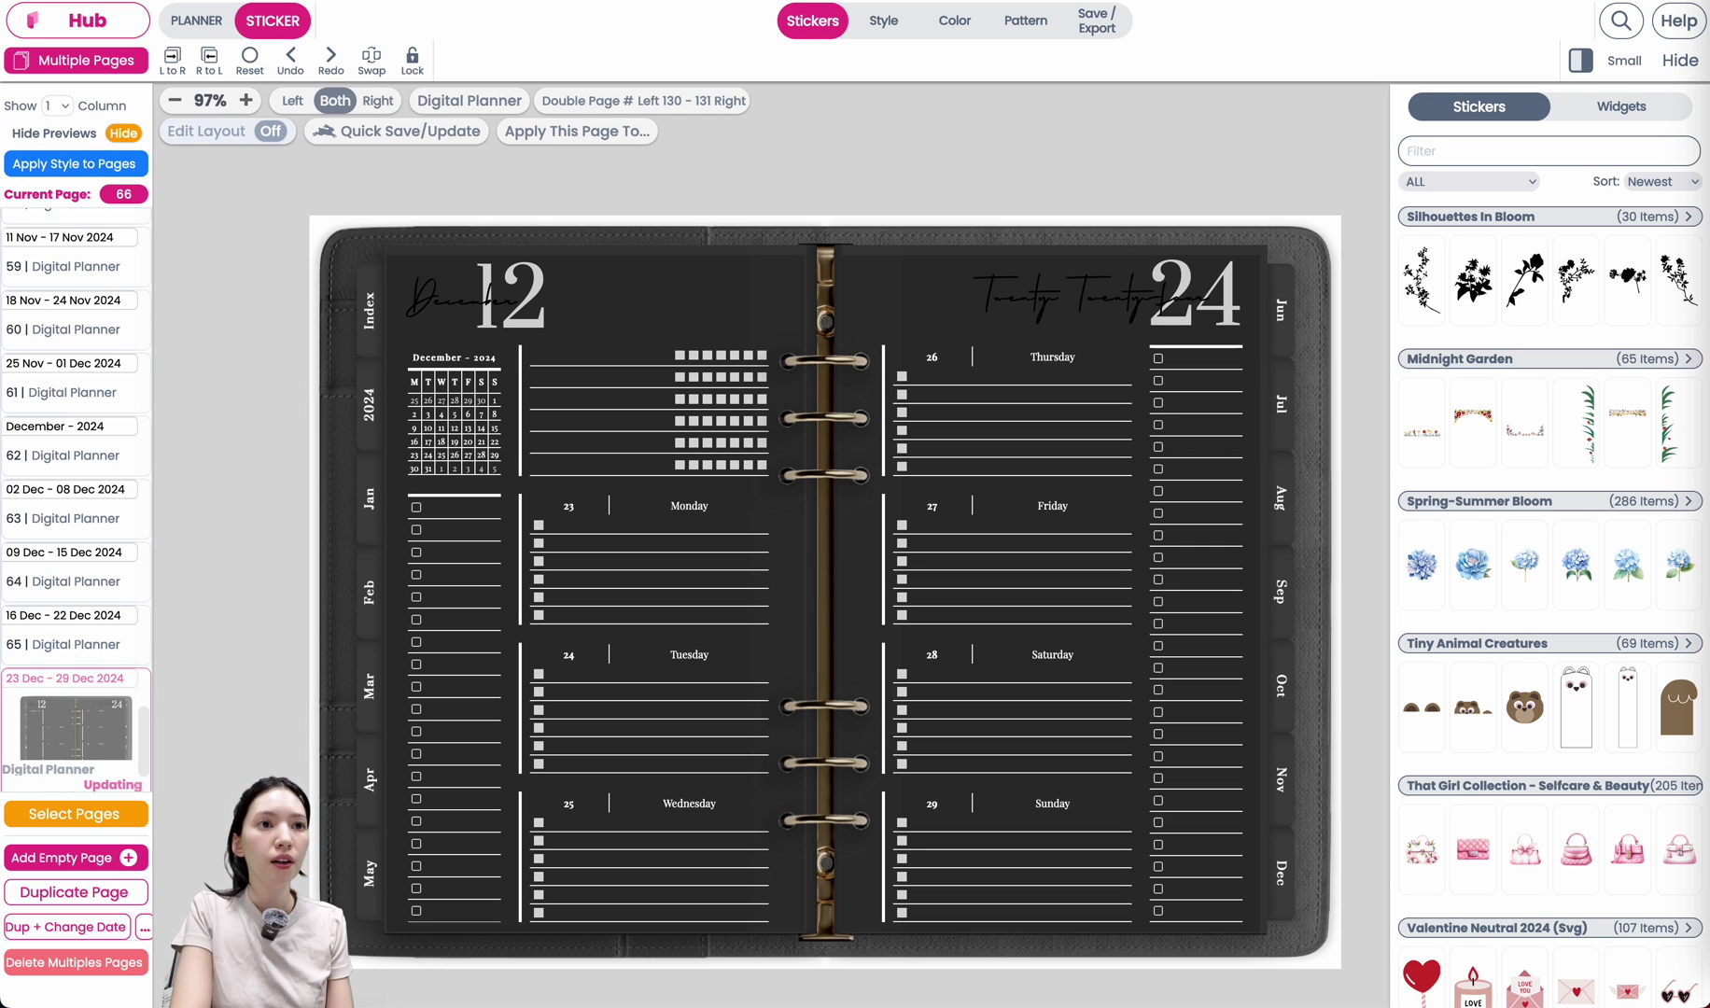
Batch generate a digital PDF of all pages in the Double Page, Goodnotes format and open the download.
click(1111, 25)
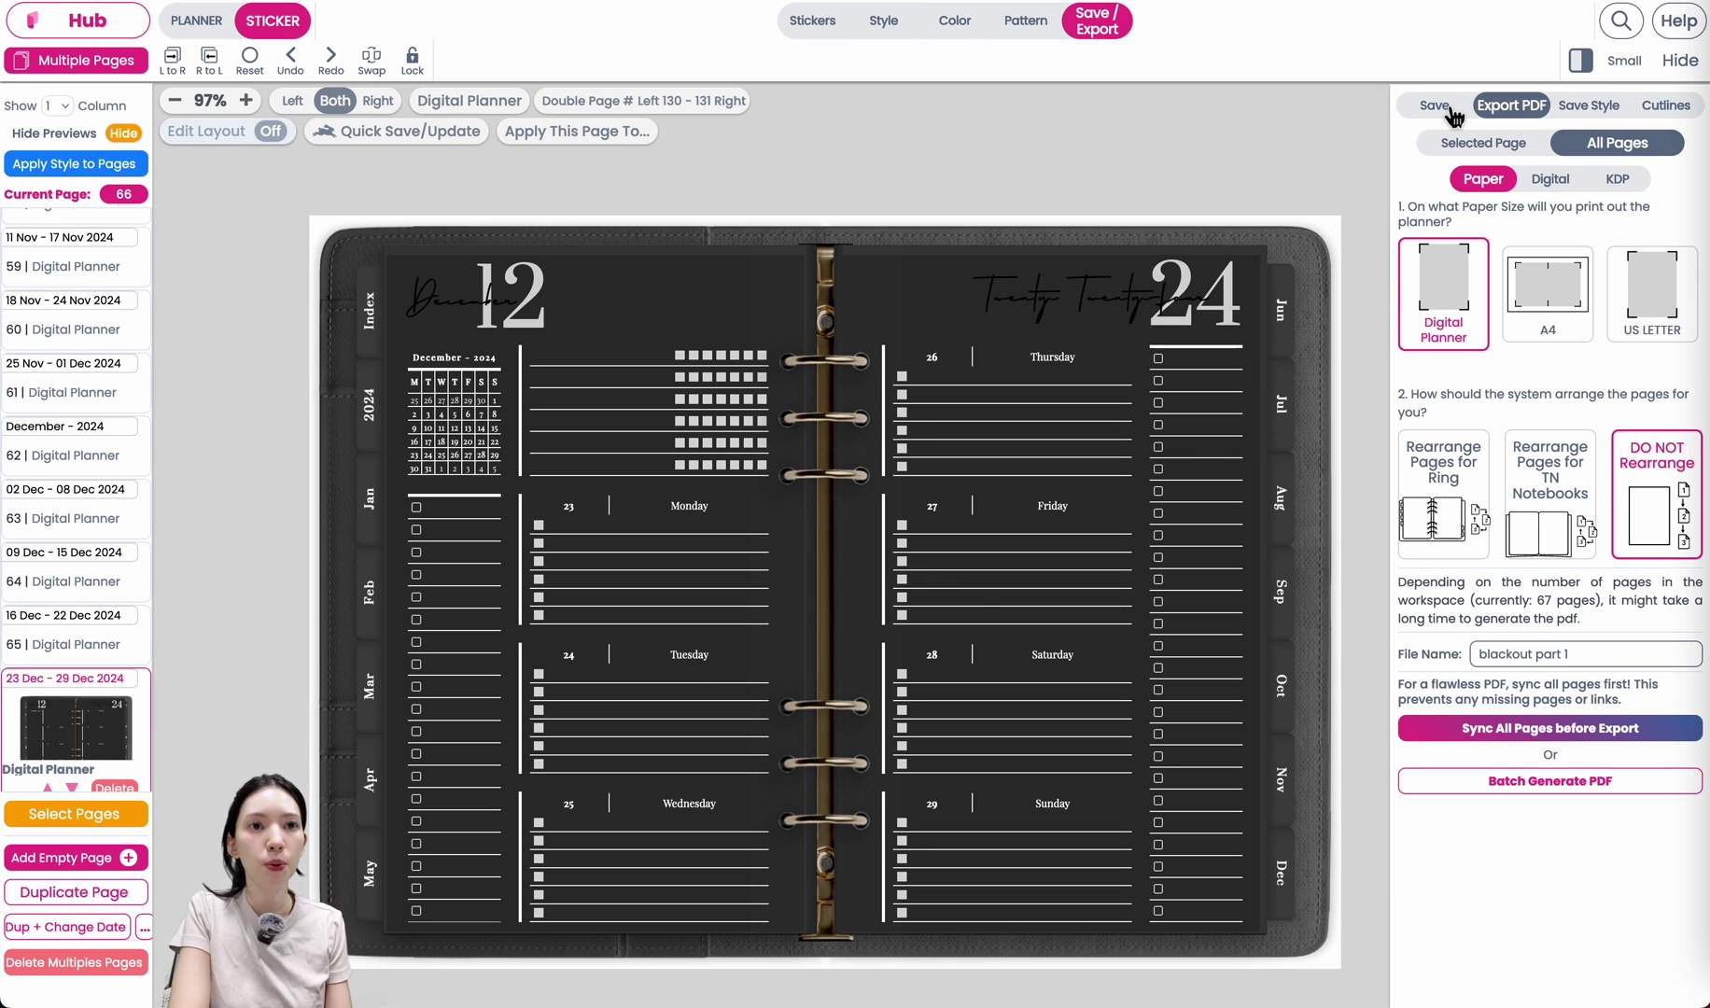
click(1551, 180)
click(1430, 299)
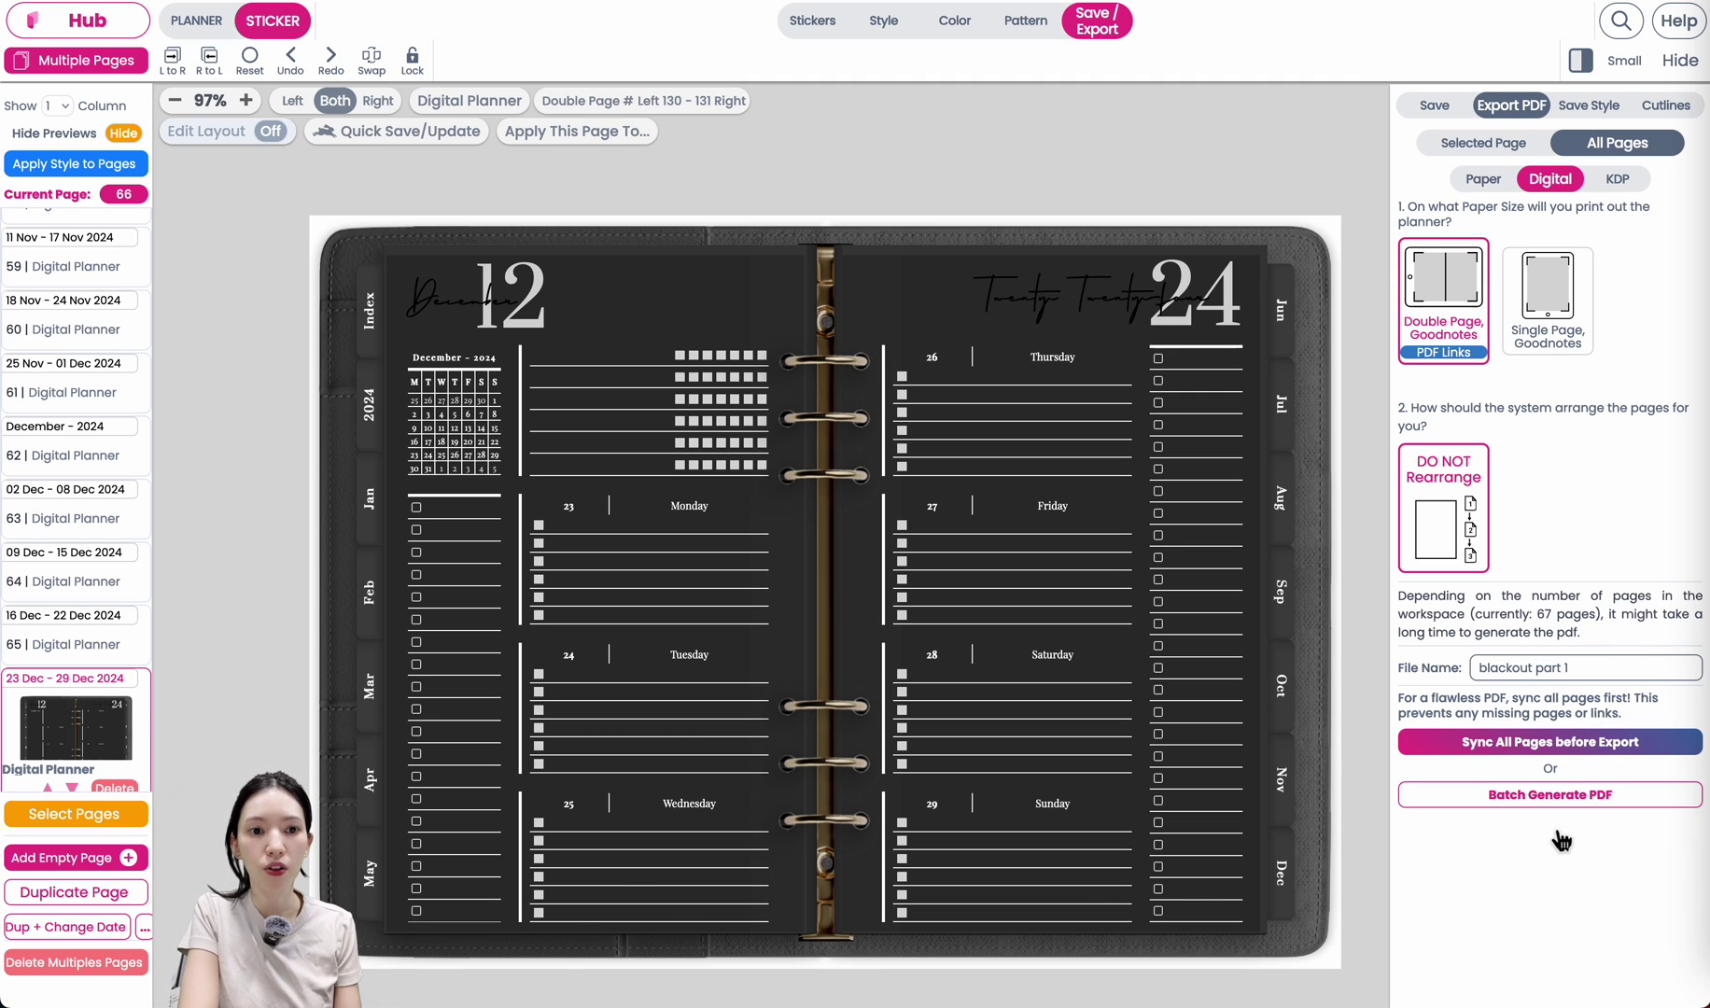
click(1561, 799)
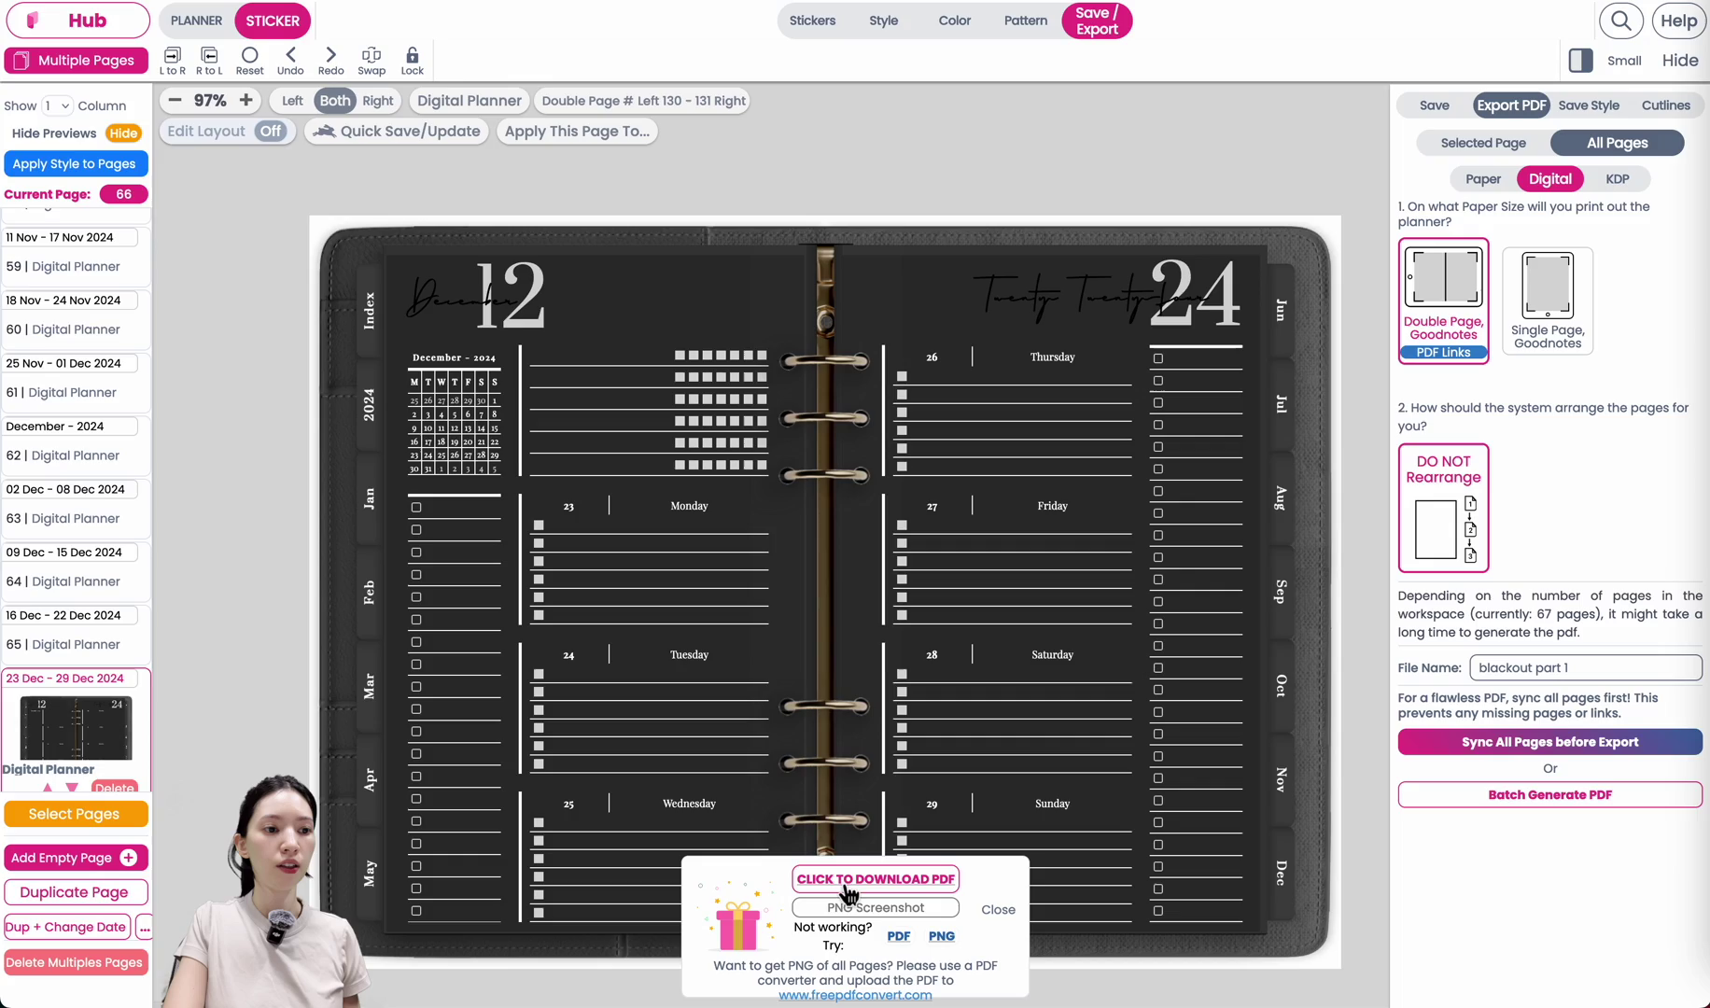
click(844, 887)
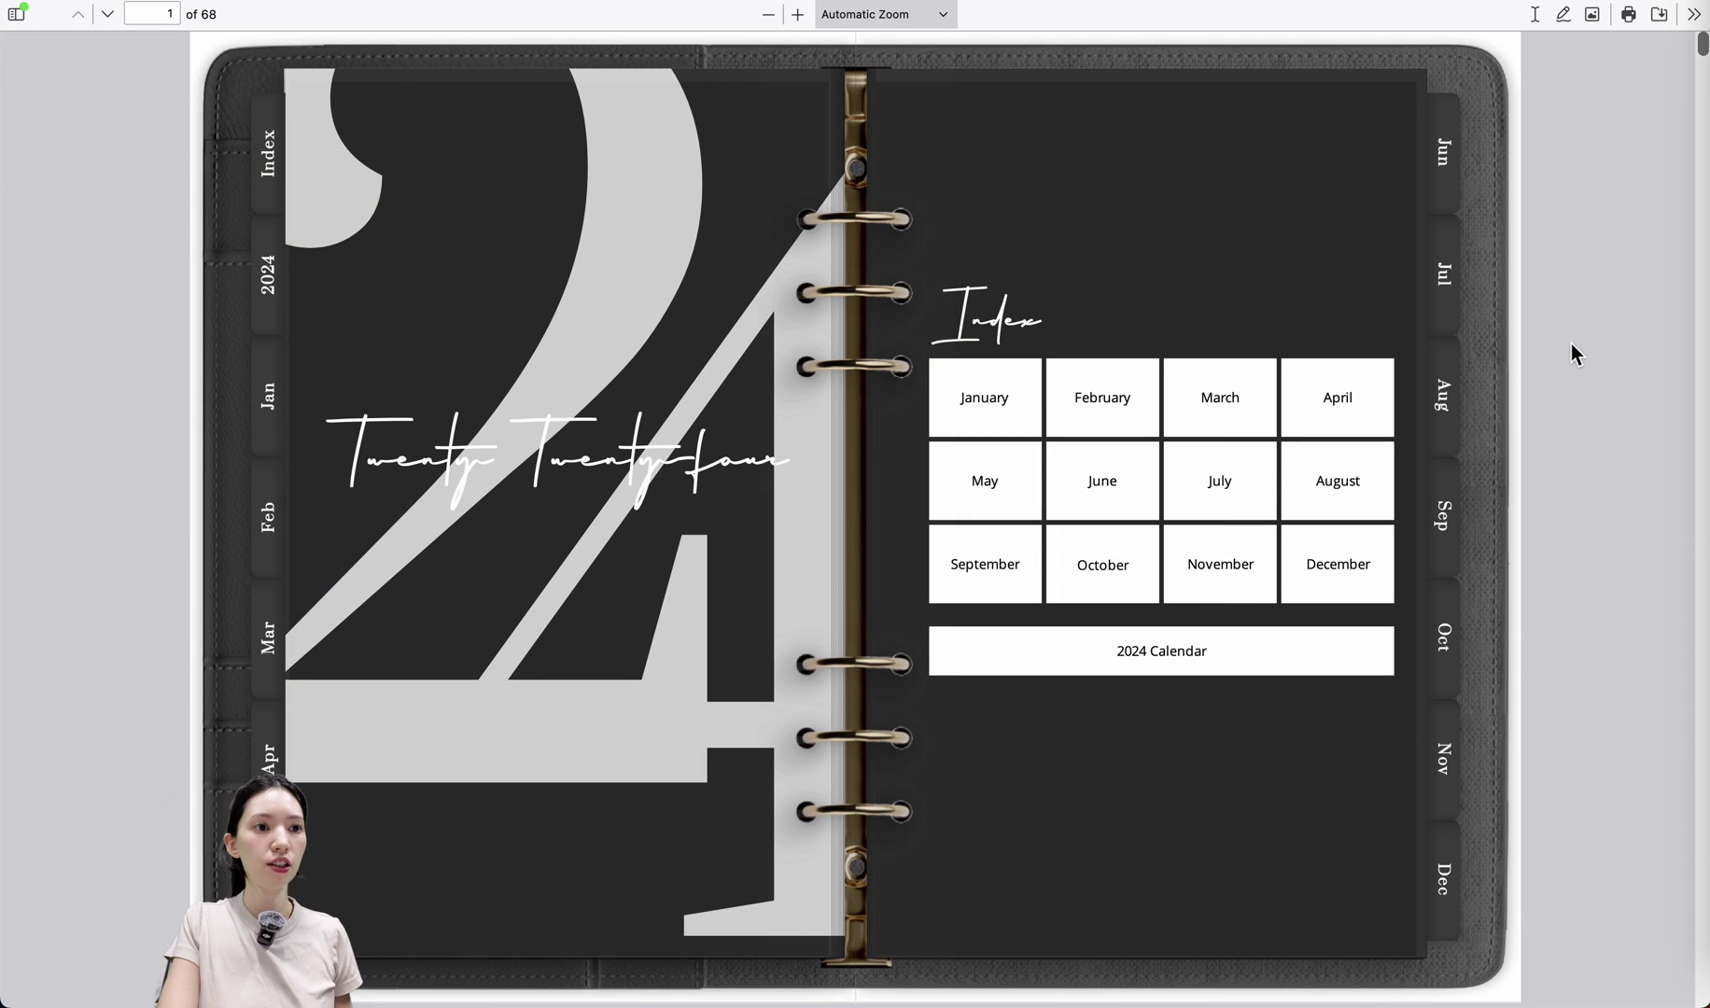
Check the exported PDF's month tab links by following them from June through December.
click(1441, 155)
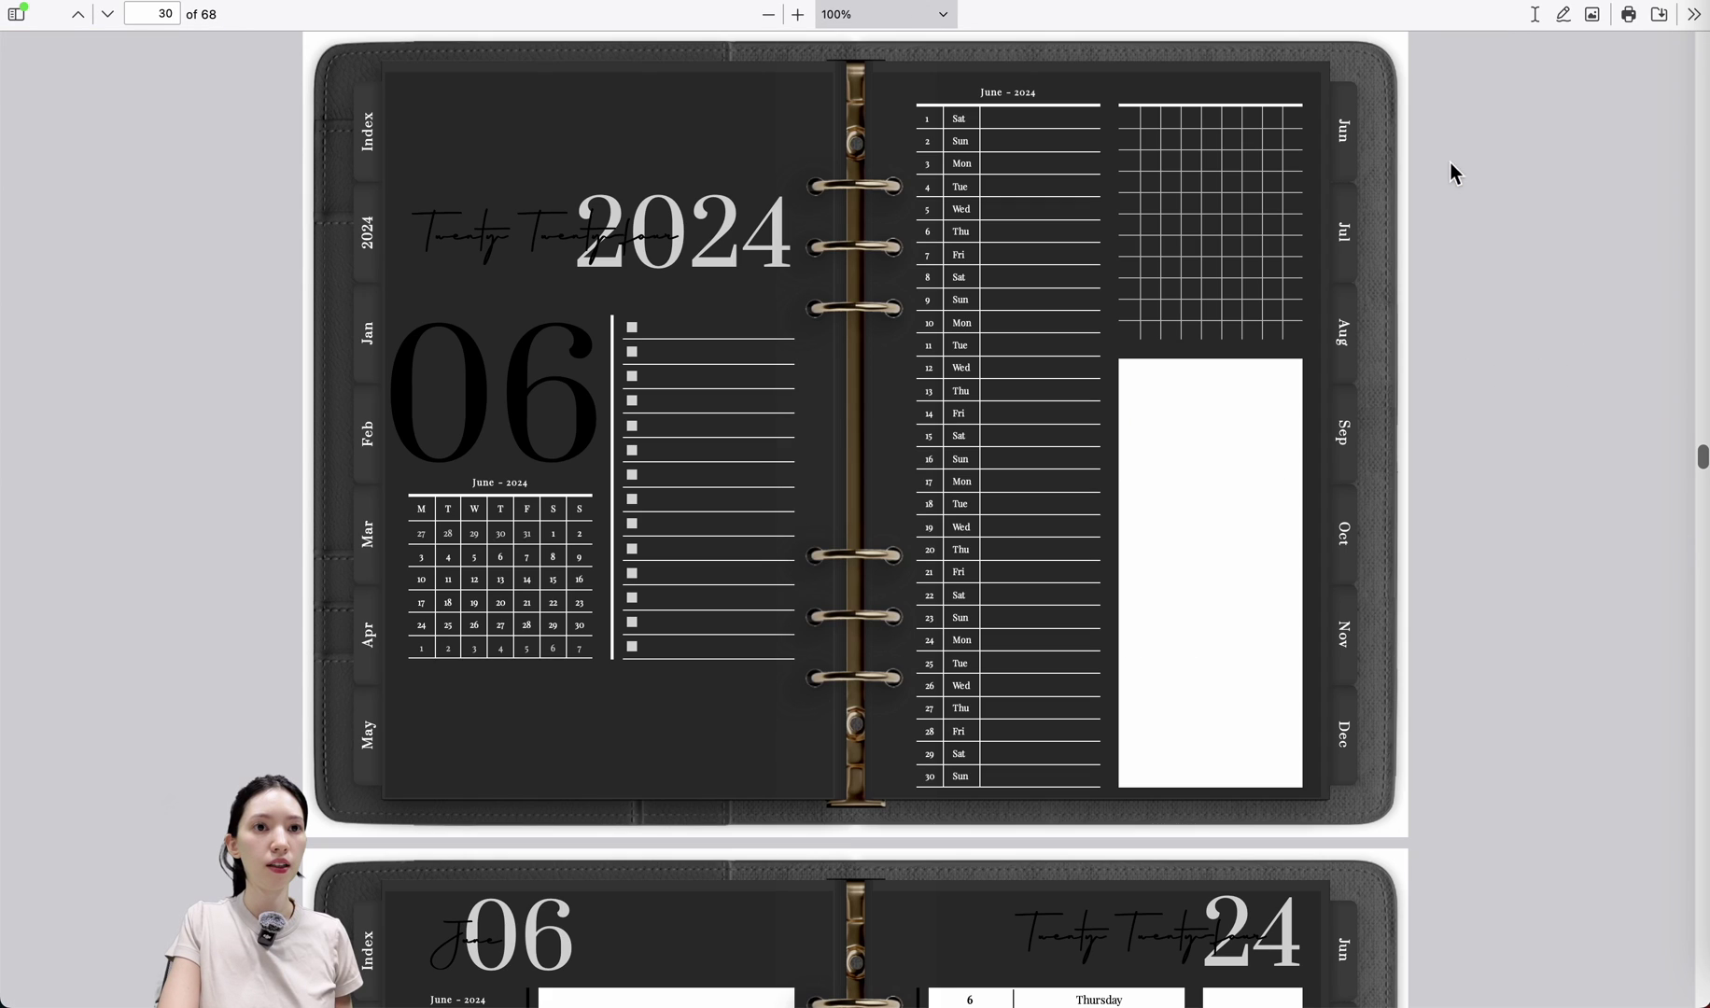
click(1344, 238)
click(1351, 359)
click(1354, 431)
click(1355, 532)
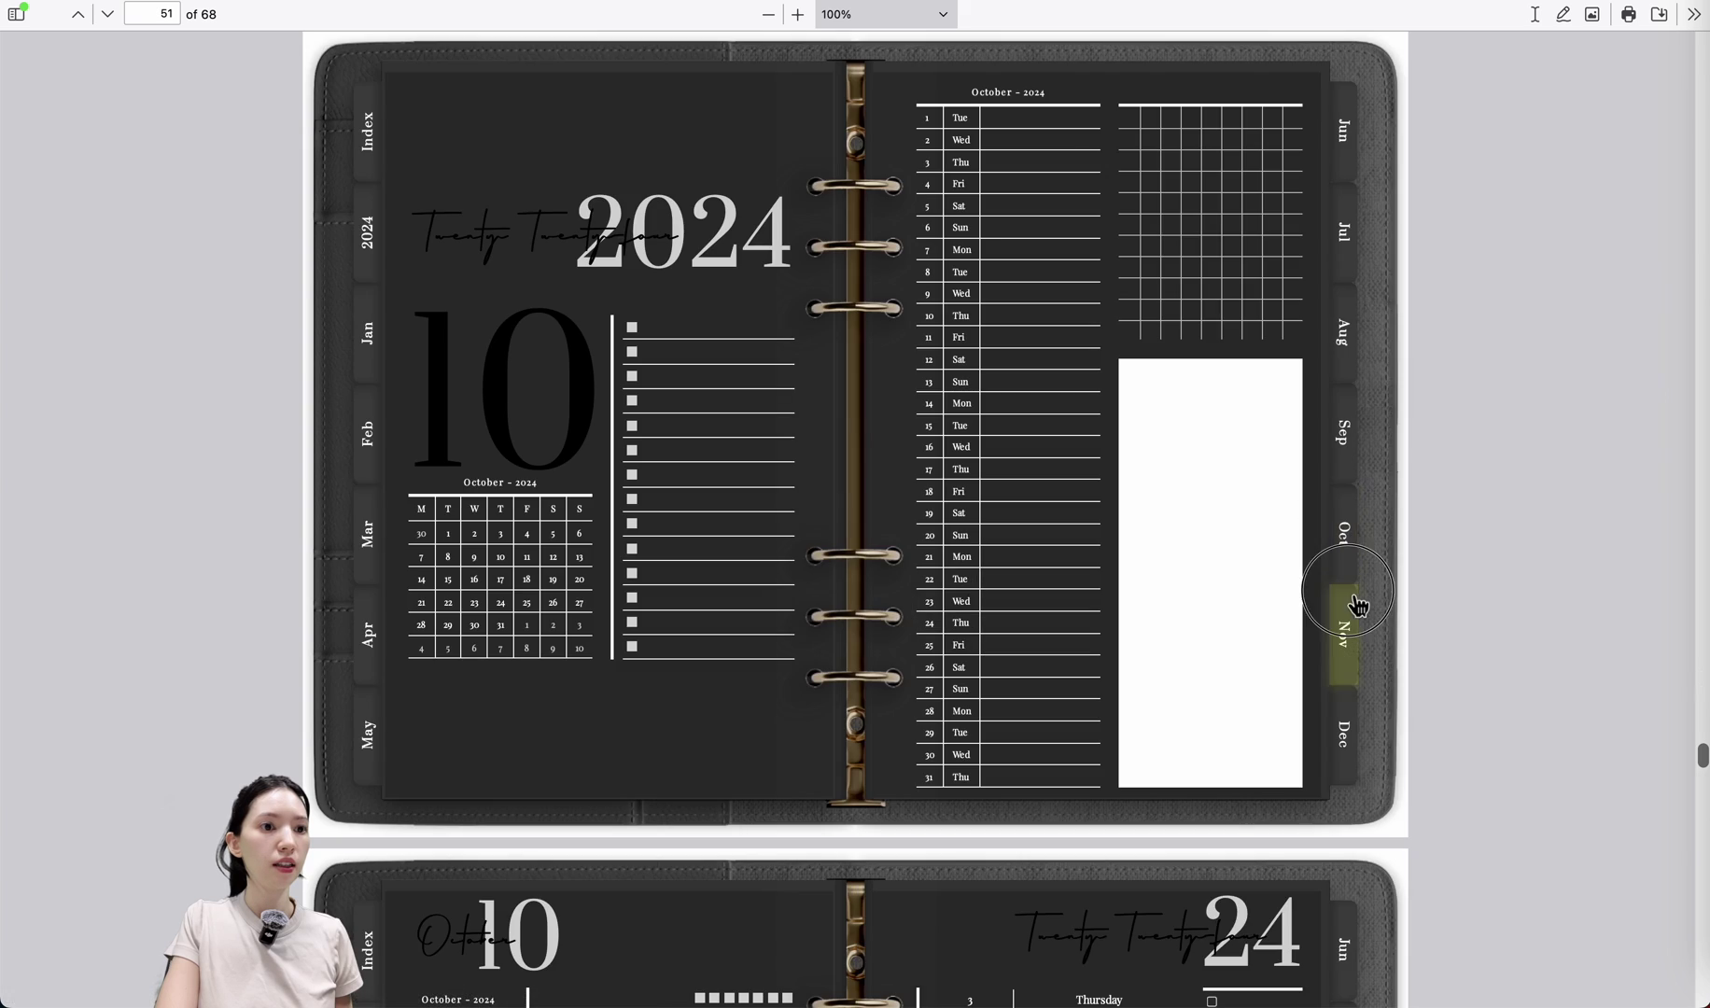
click(1353, 644)
click(1354, 766)
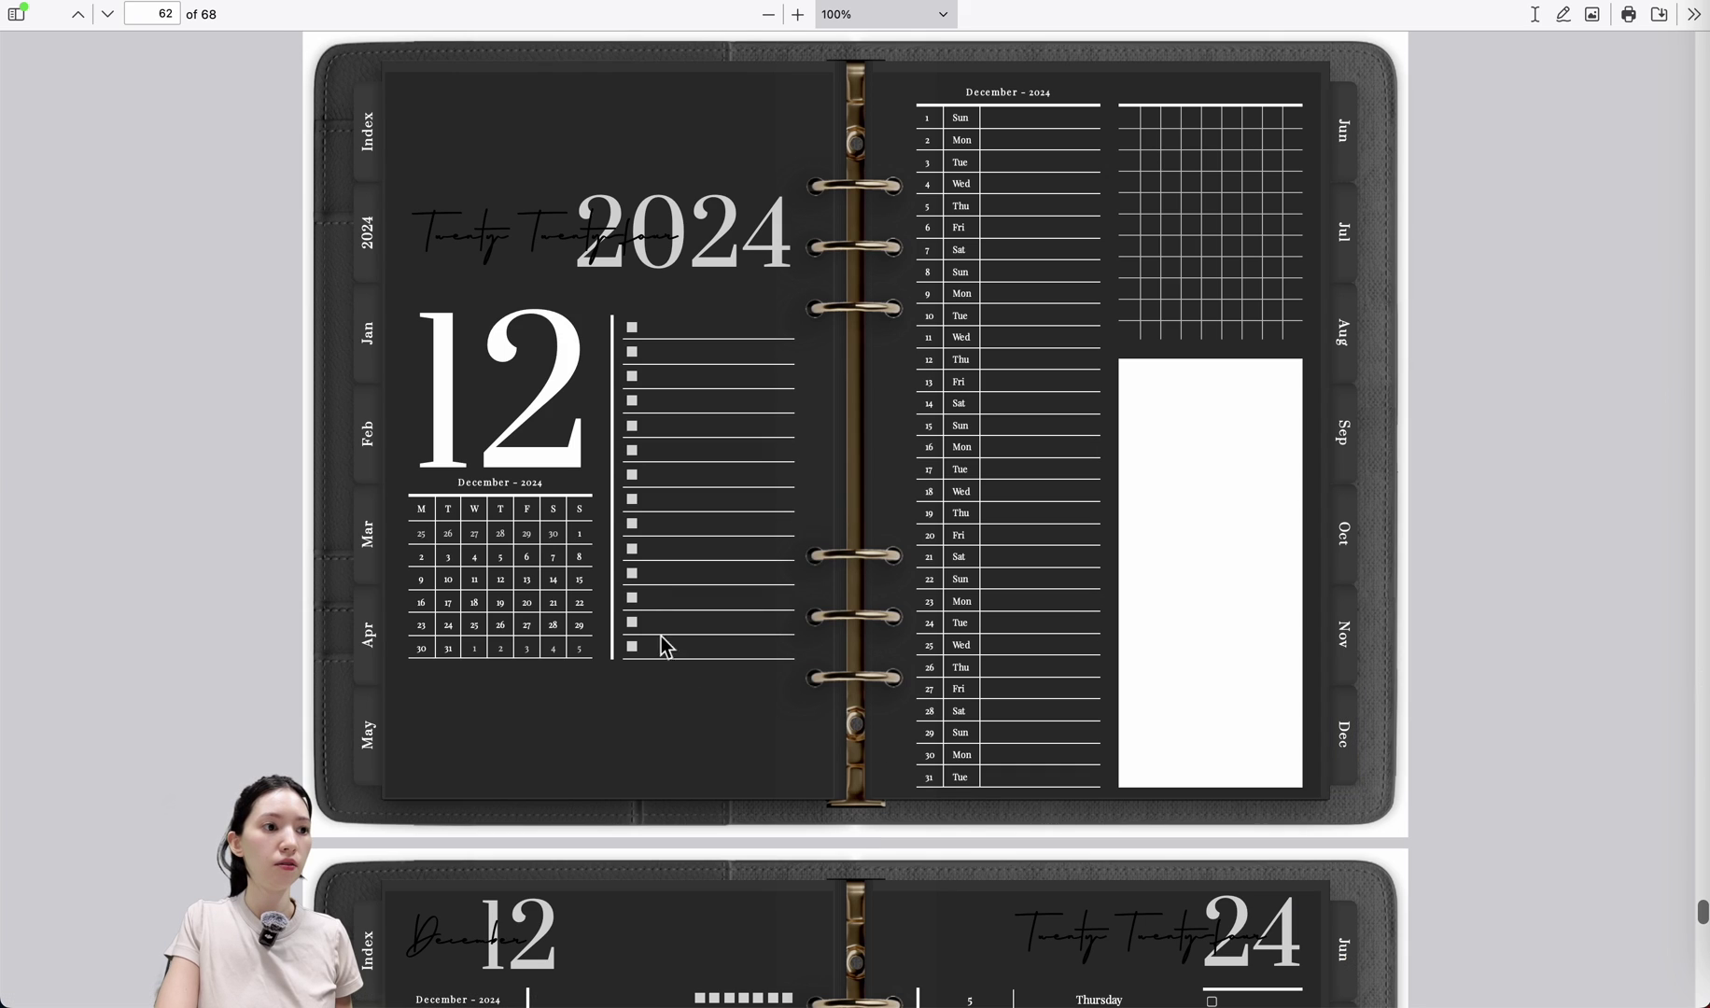
Look through the weekly and monthly pages of the exported PDF, and close it to return to the planner editor.
click(499, 574)
scroll(955, 619, up, 20)
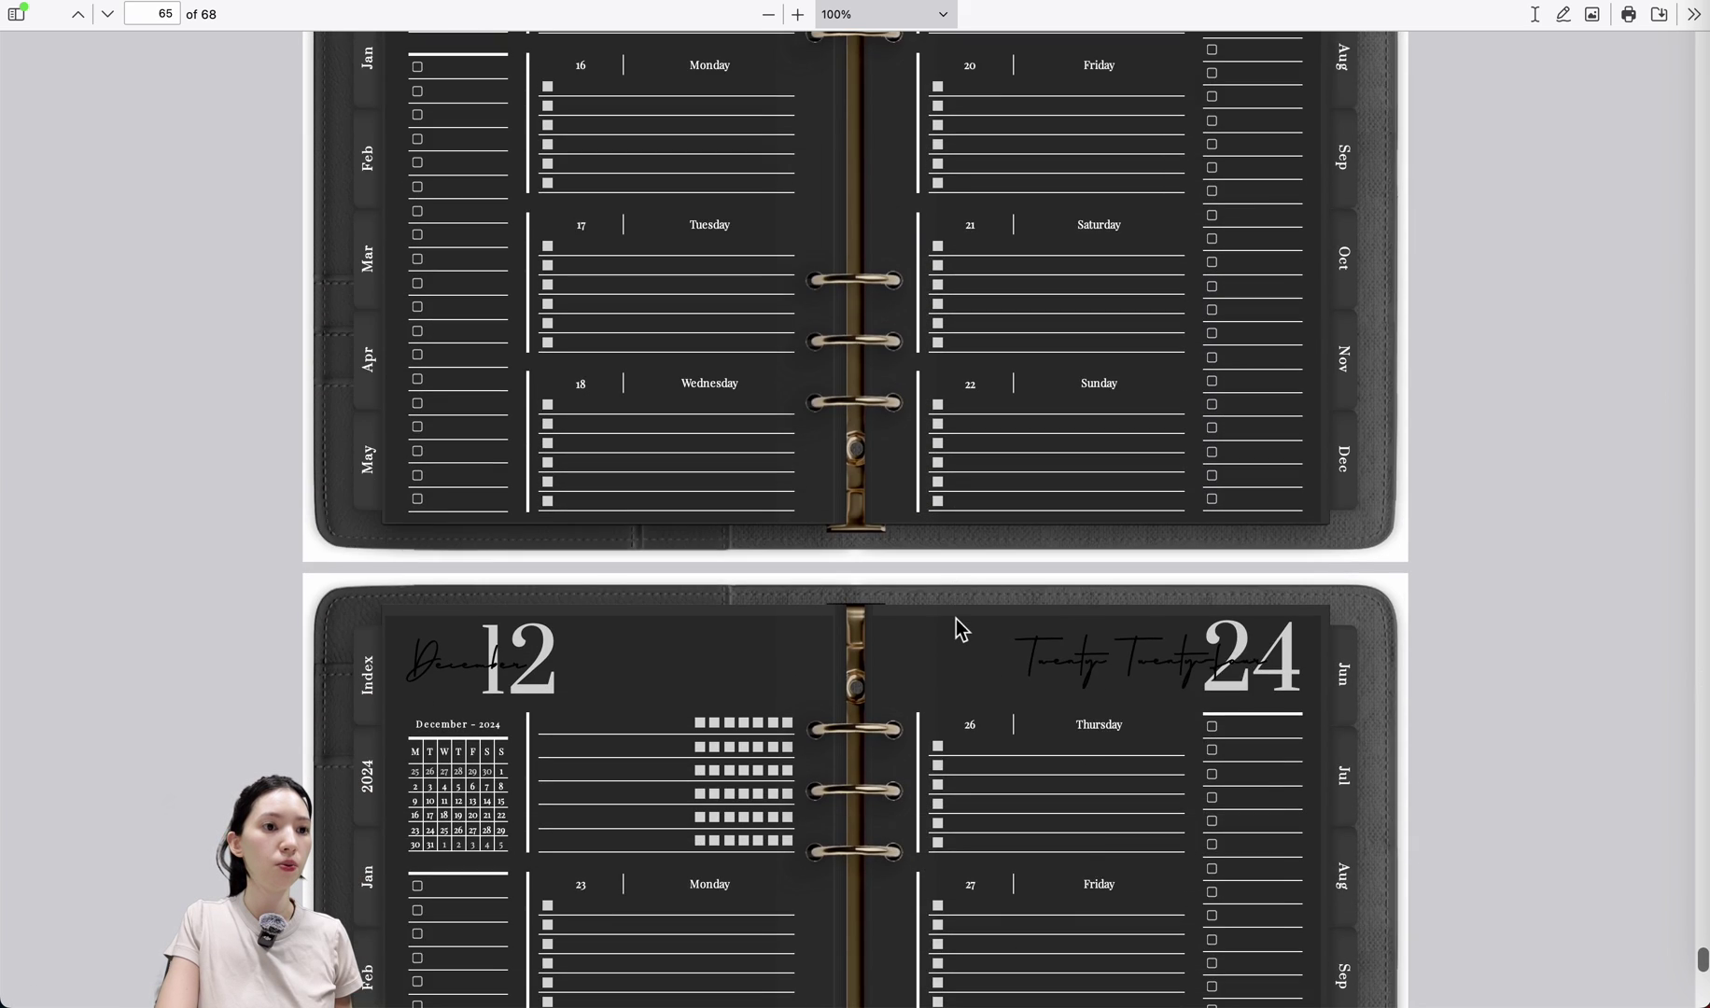
scroll(952, 616, up, 10)
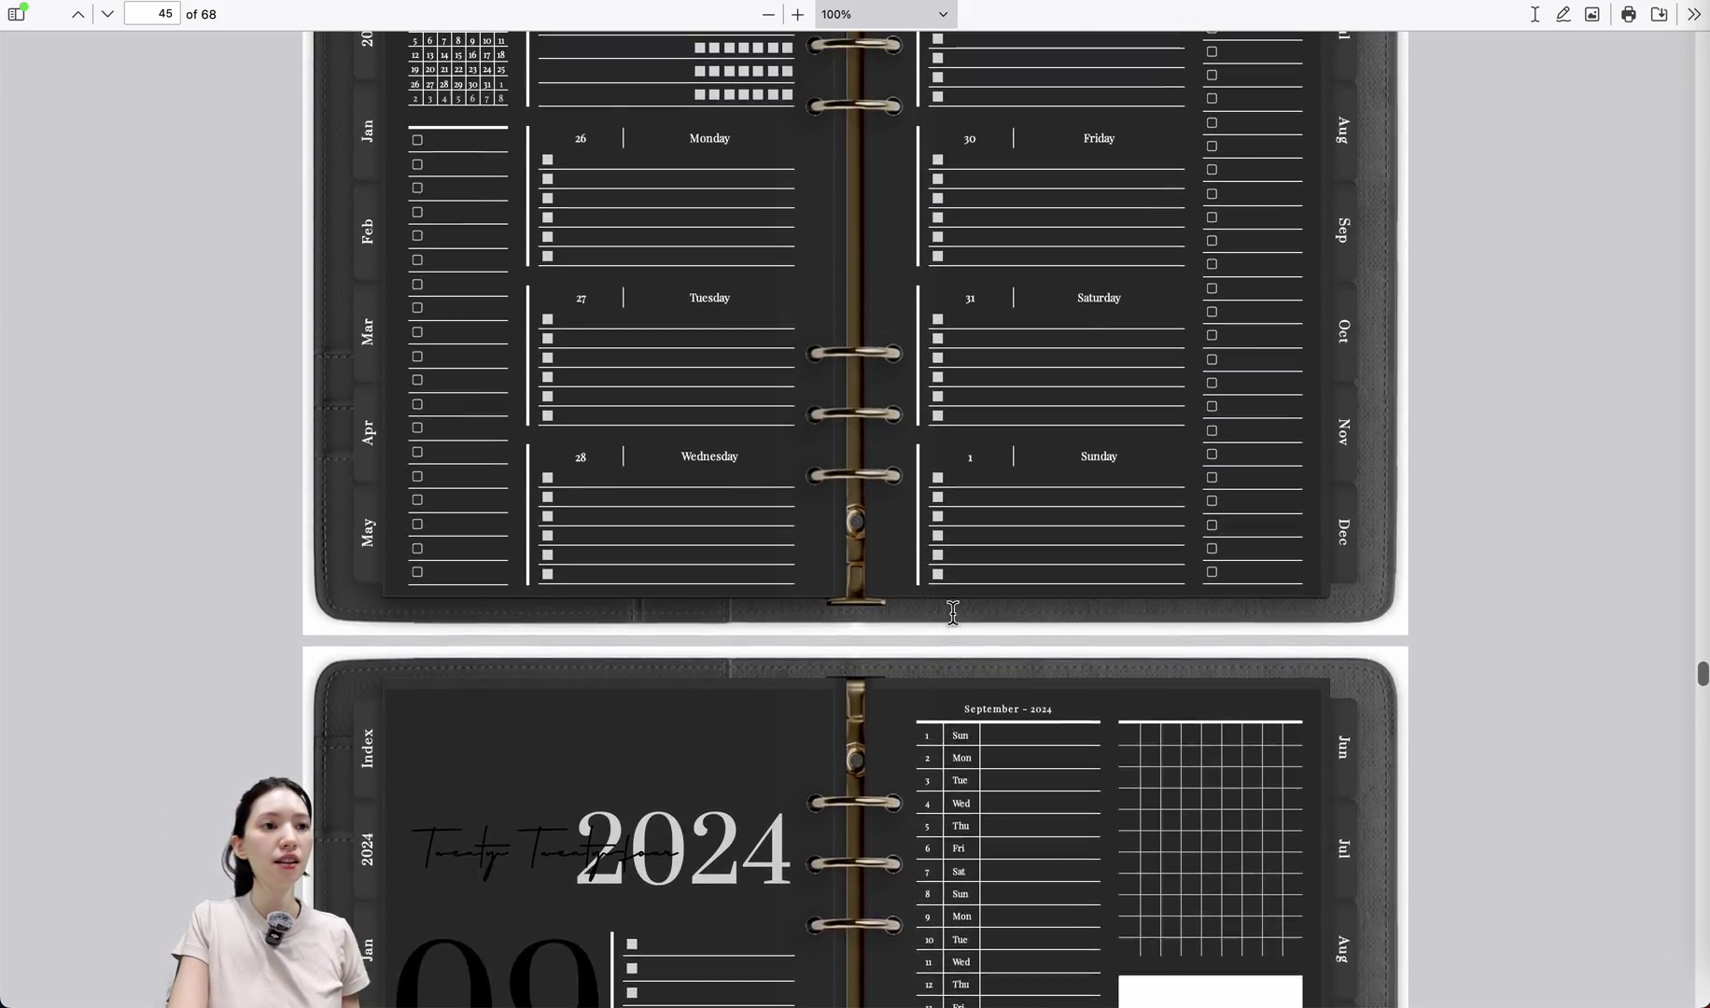
scroll(956, 625, up, 6)
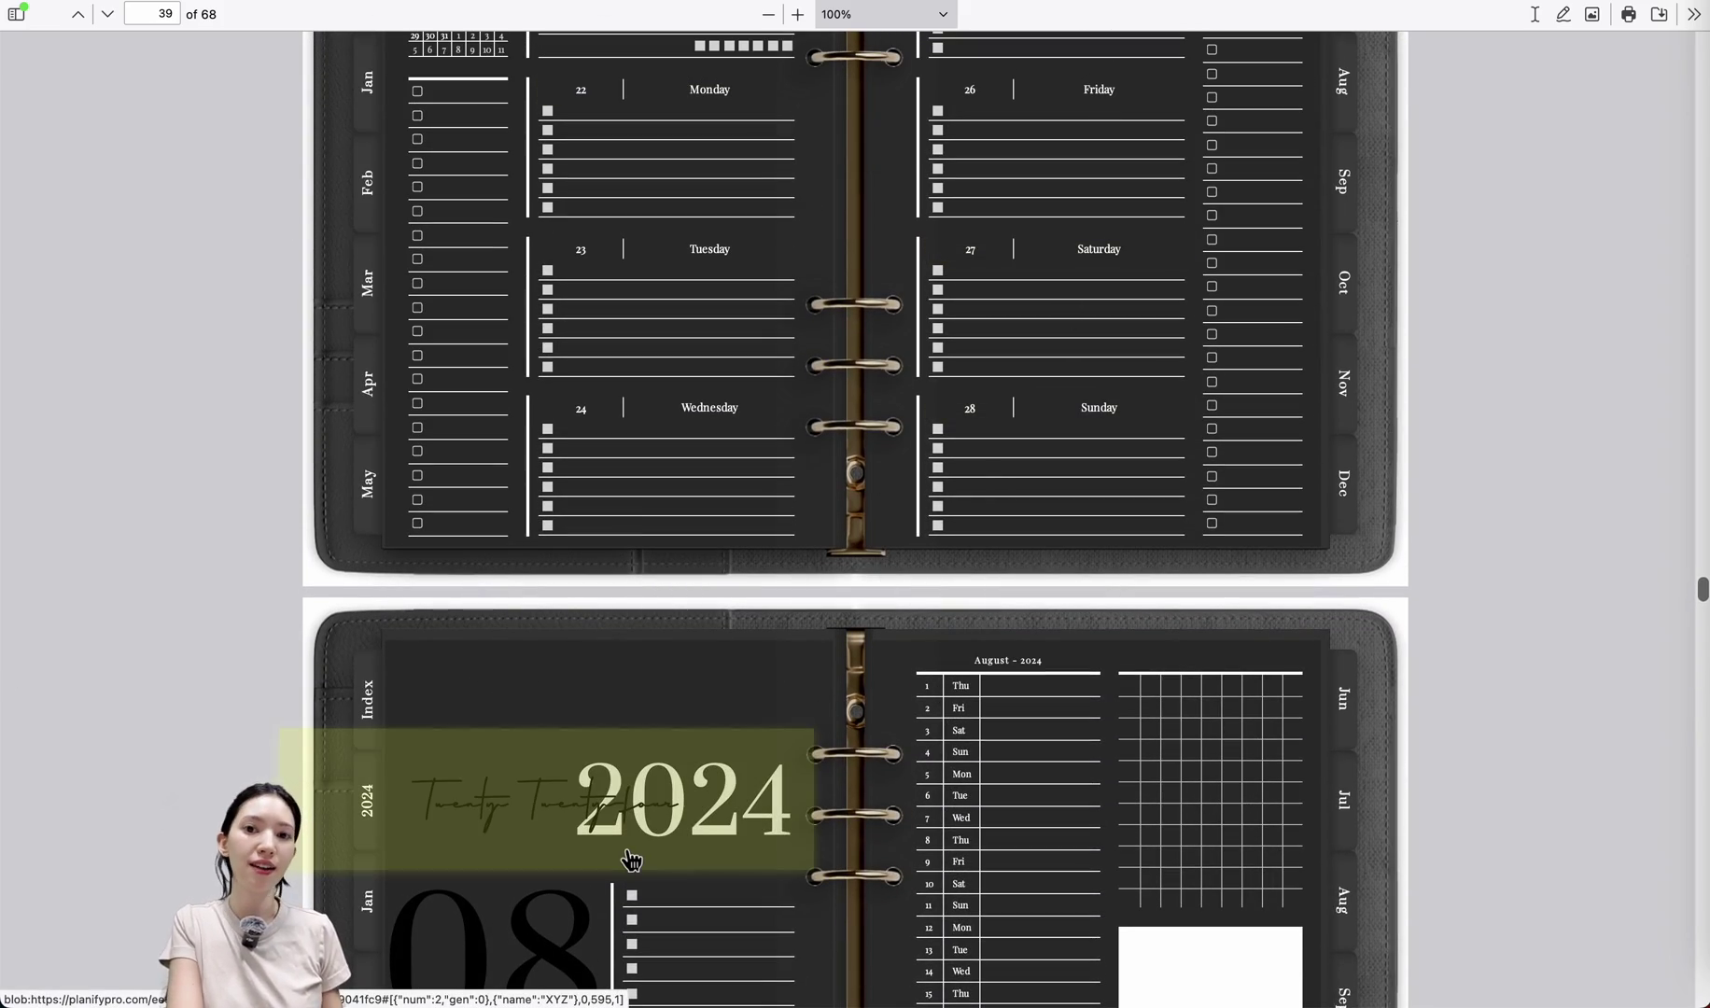
key(ctrl+w)
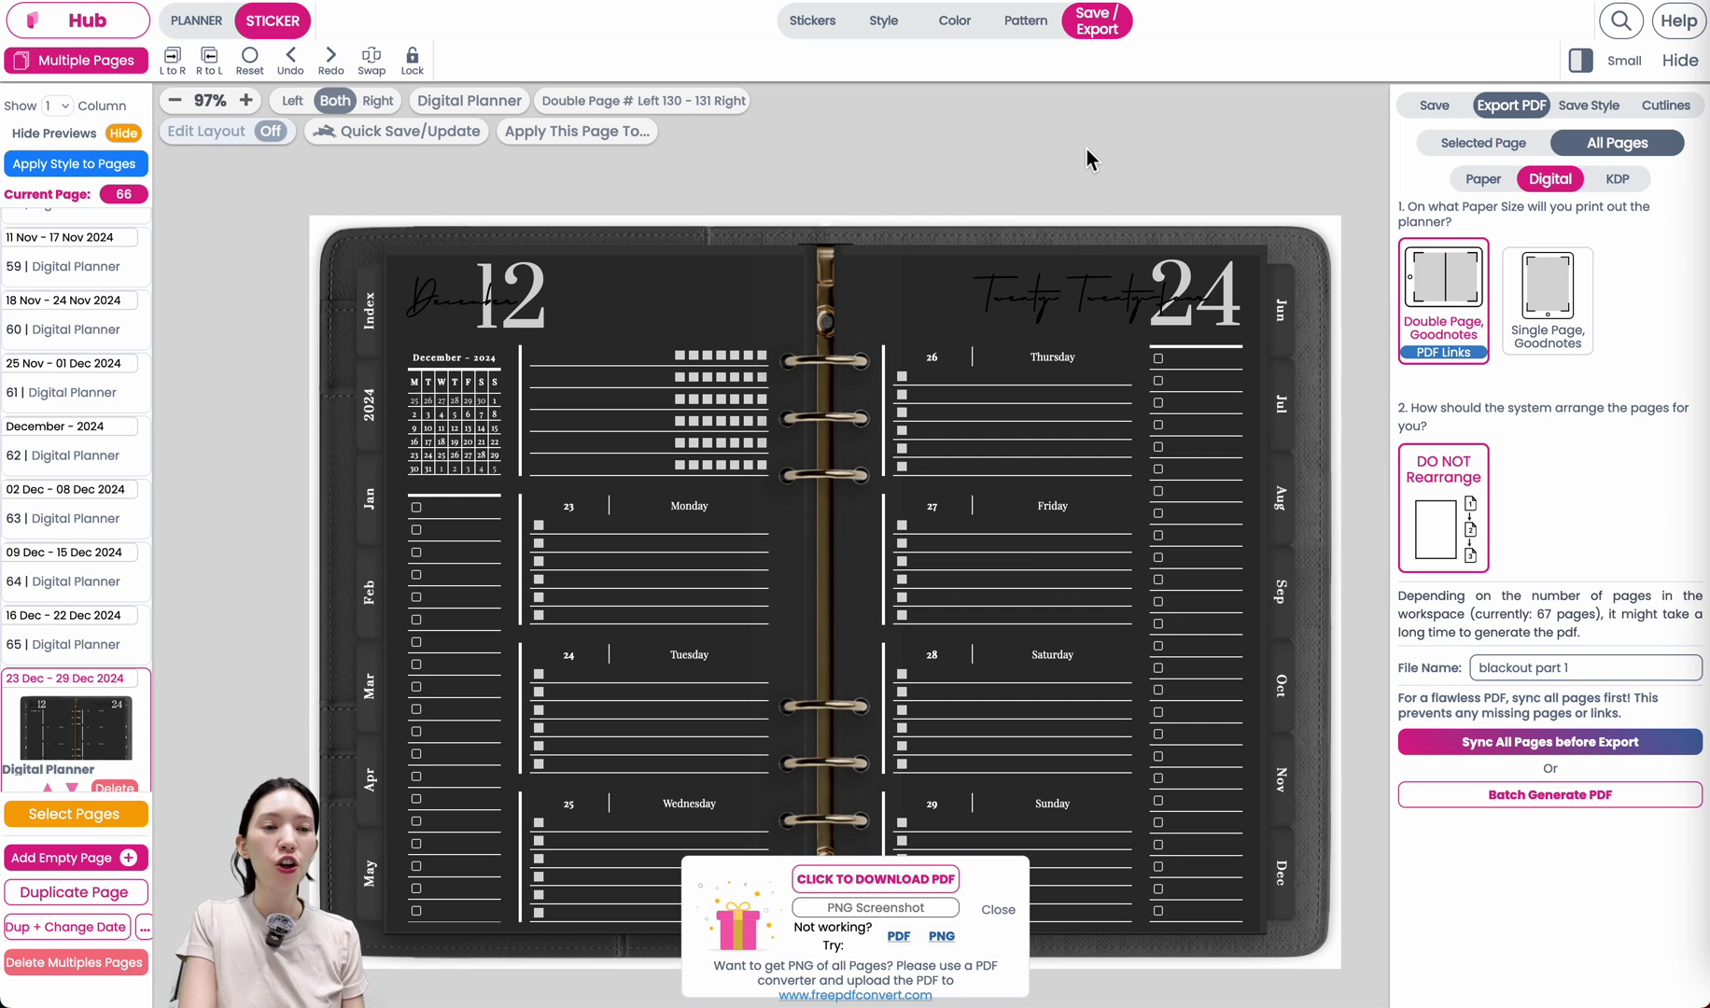